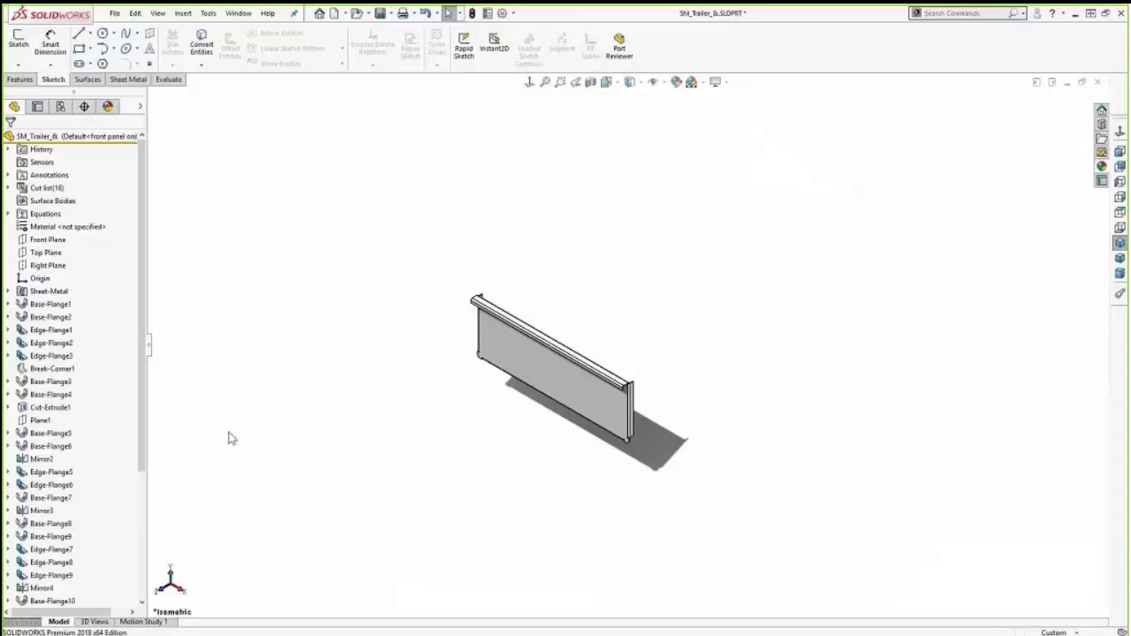
Step: Flatten the side panel and view its flat pattern face-on
click(560, 385)
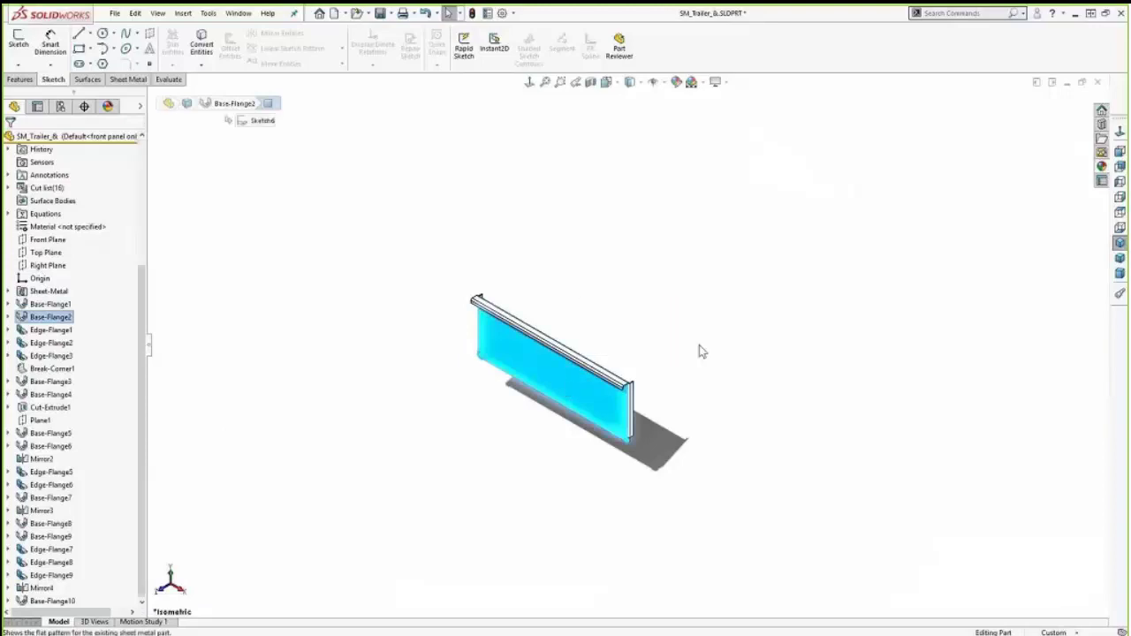
click(610, 394)
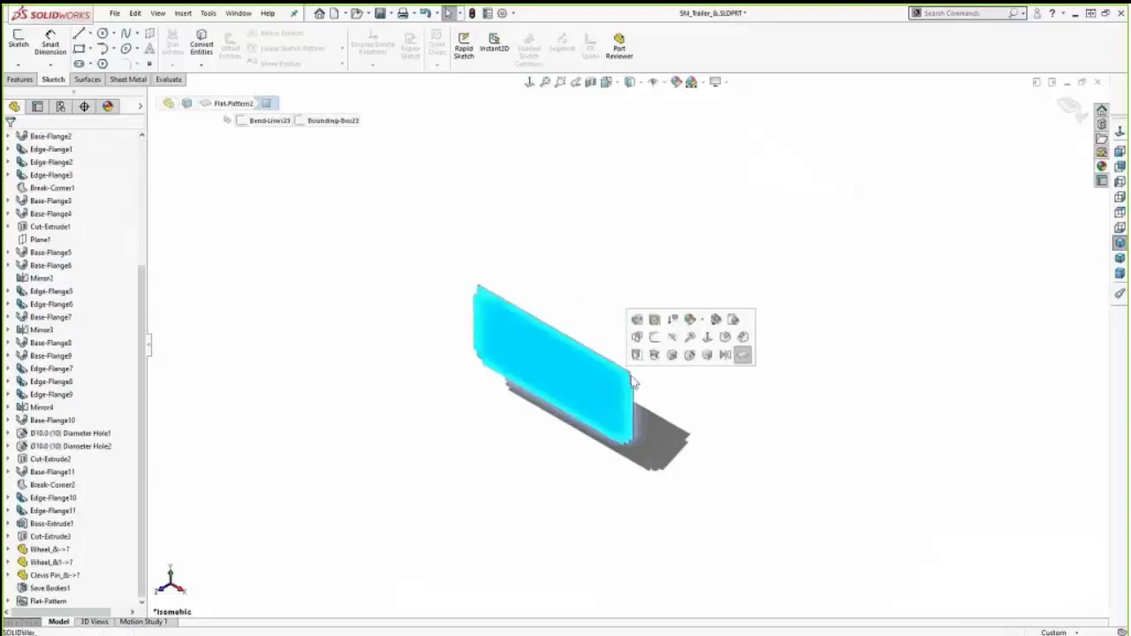
click(741, 354)
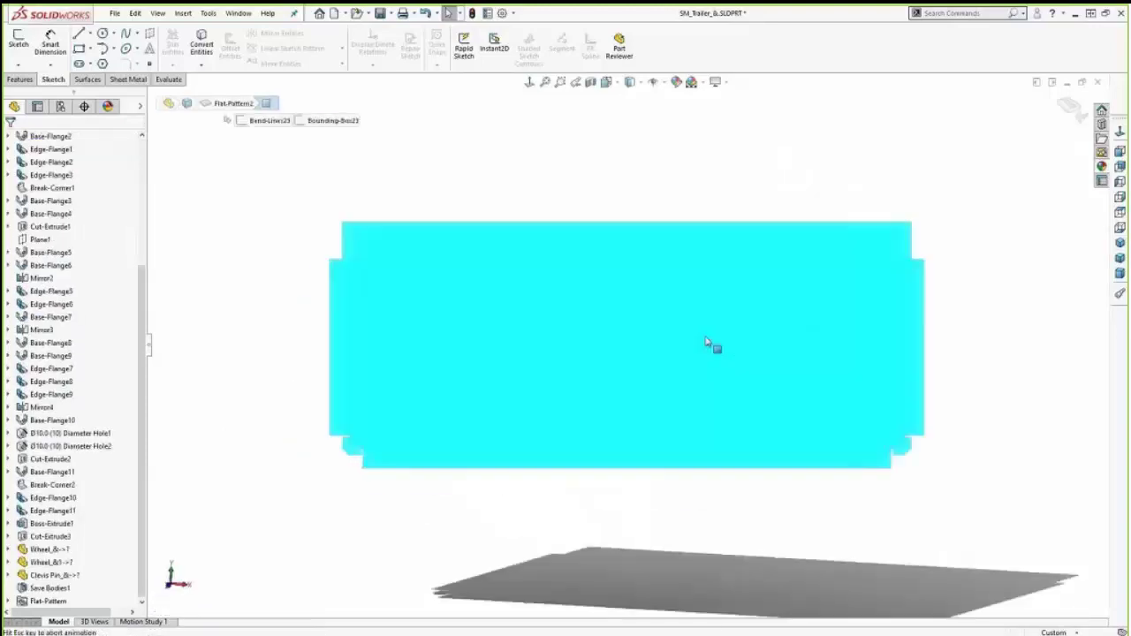
click(648, 517)
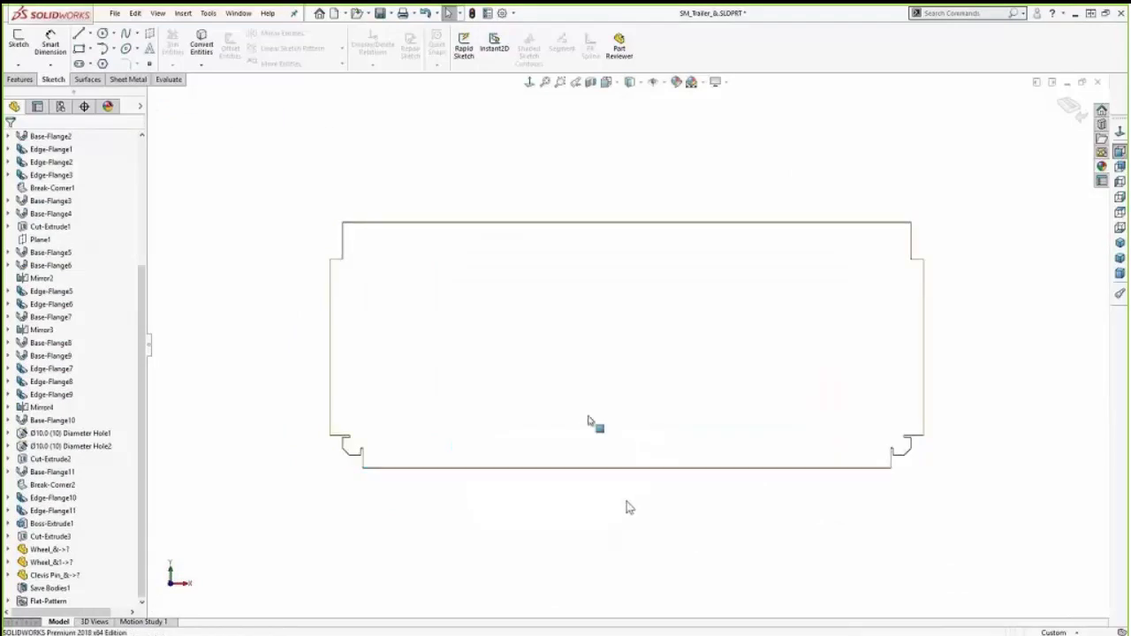
Step: Refold the side panel and return to the isometric view
click(448, 382)
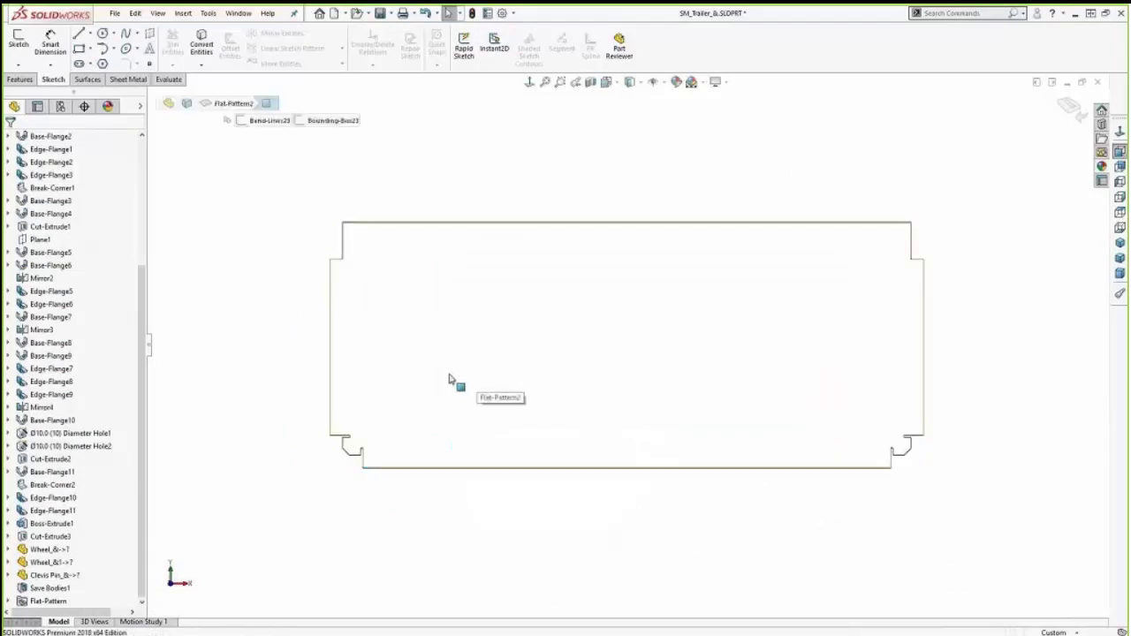
click(590, 340)
click(1120, 243)
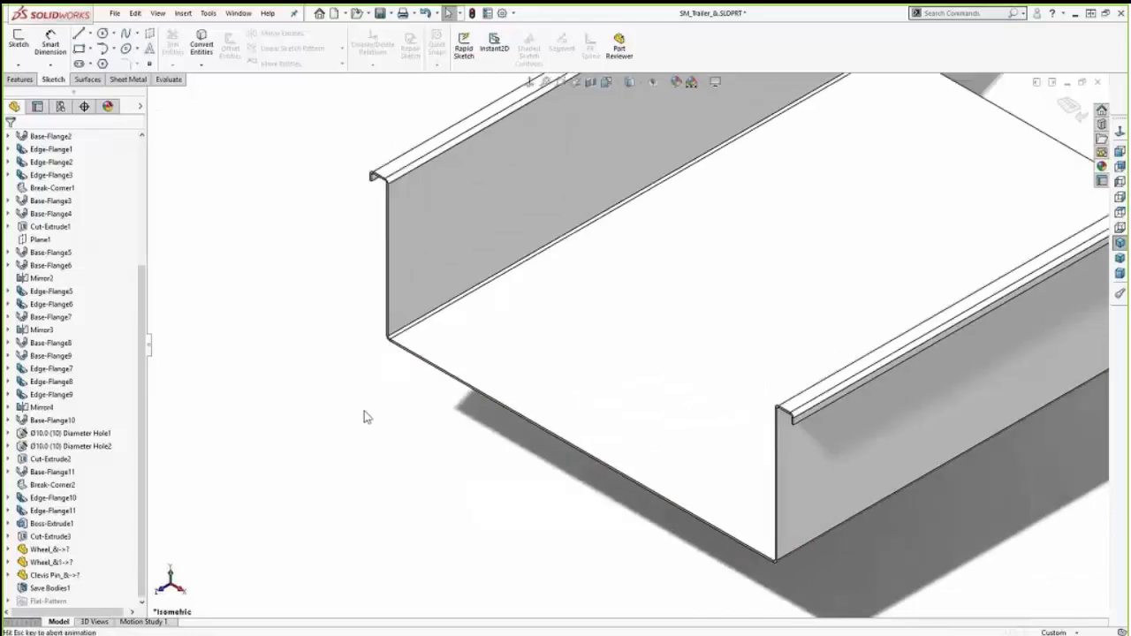
Step: Flatten the trough floor and view its flat sheet face-on
click(528, 381)
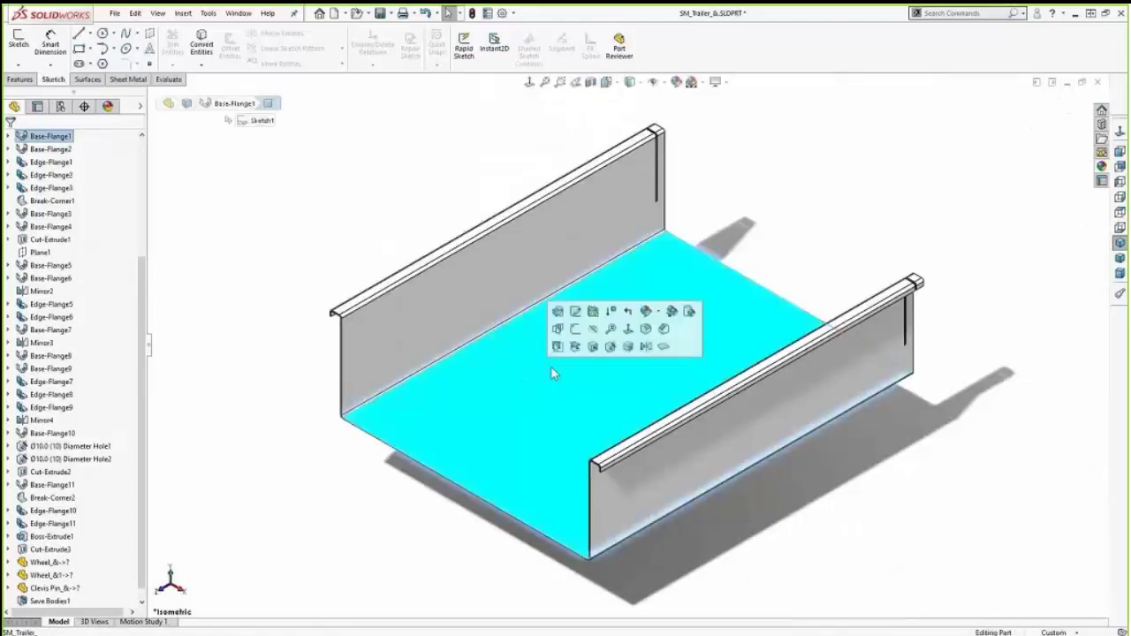
click(662, 346)
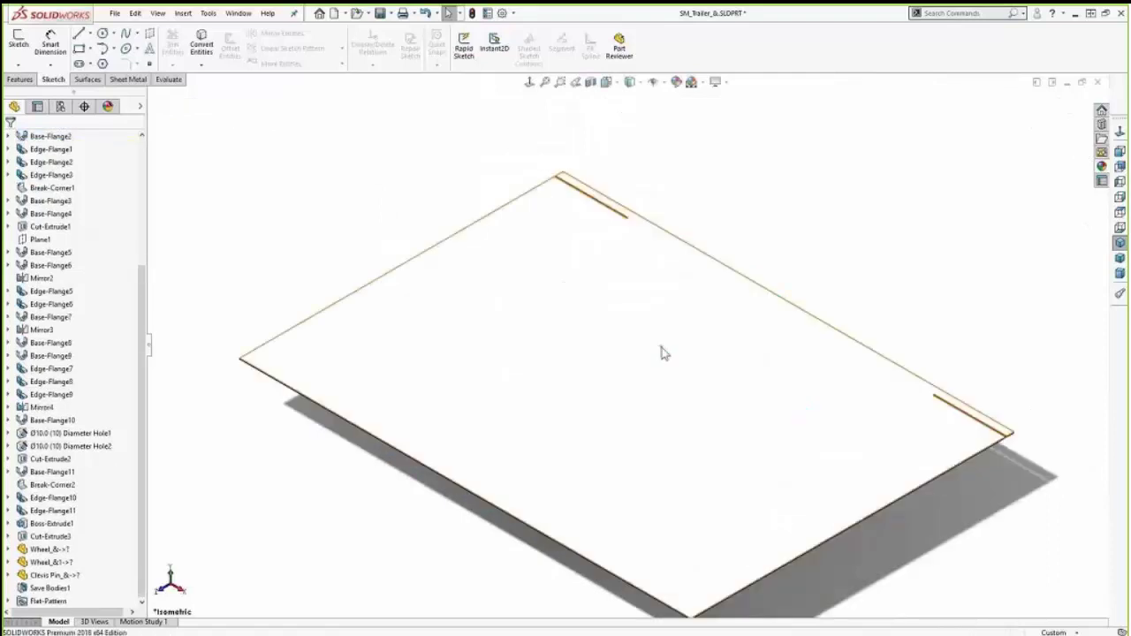
click(665, 354)
click(767, 296)
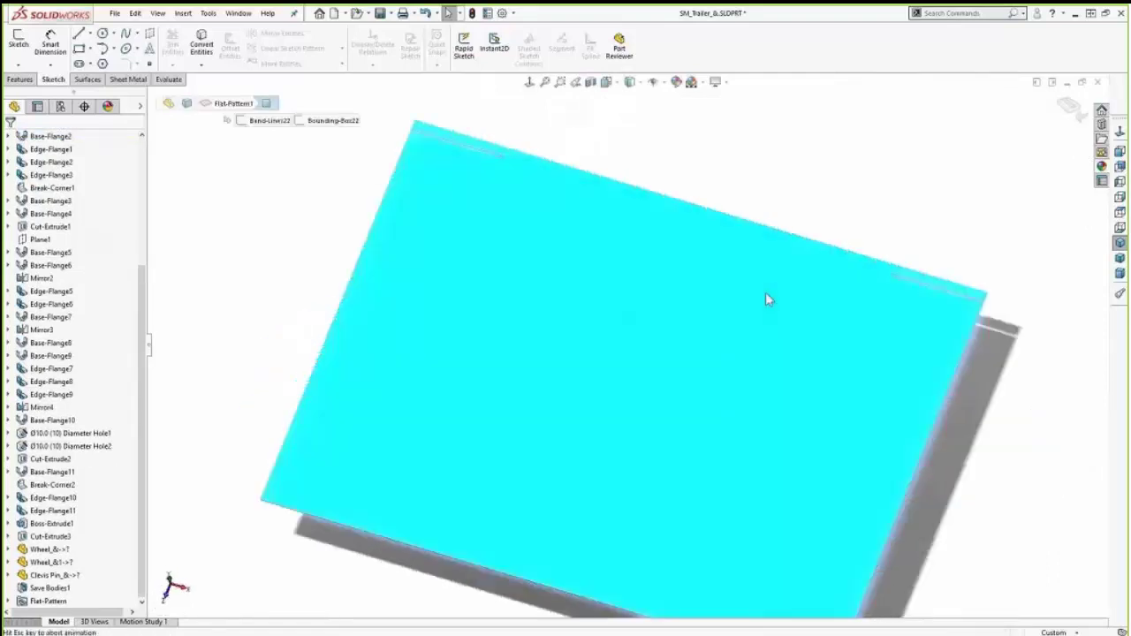
click(297, 290)
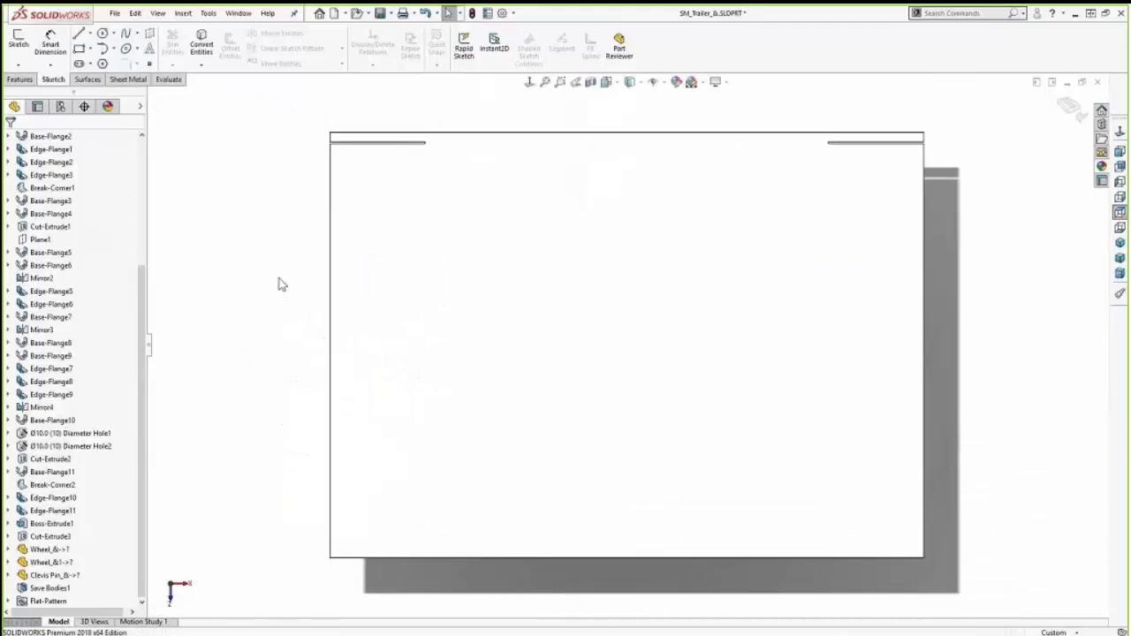
Step: Fold the trough back up and show the whole trailer in isometric
click(343, 280)
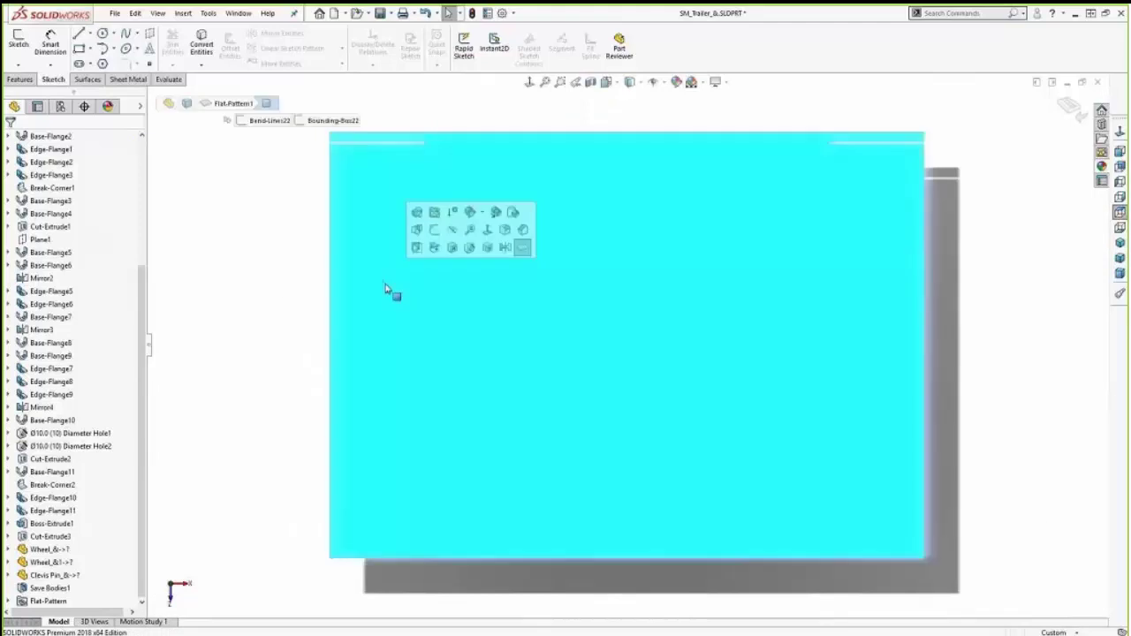
click(522, 248)
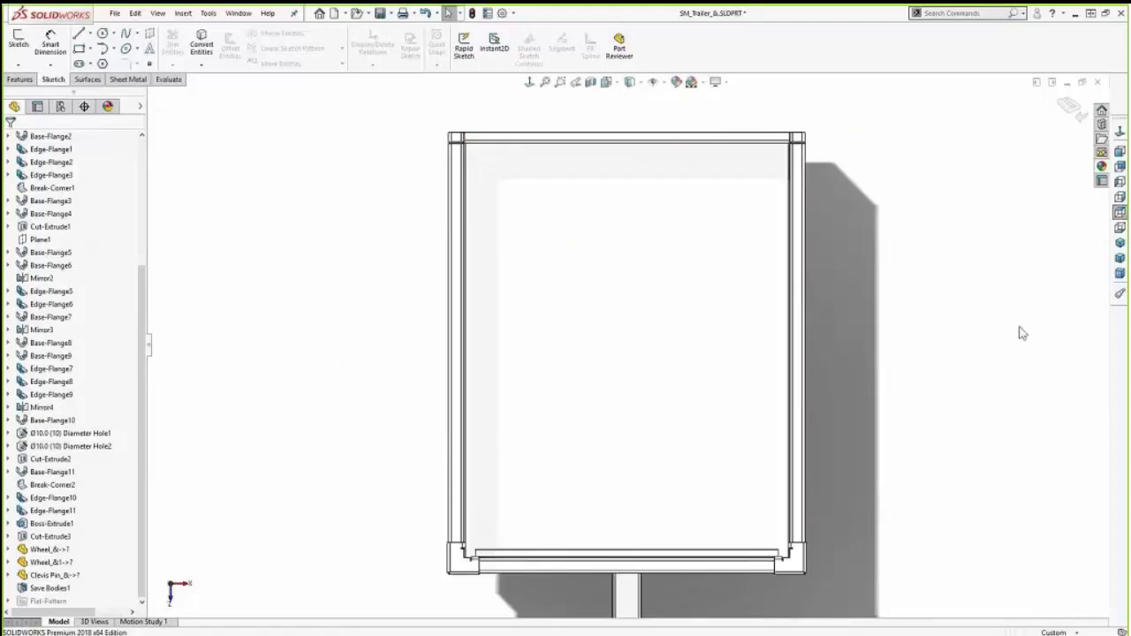
click(1120, 243)
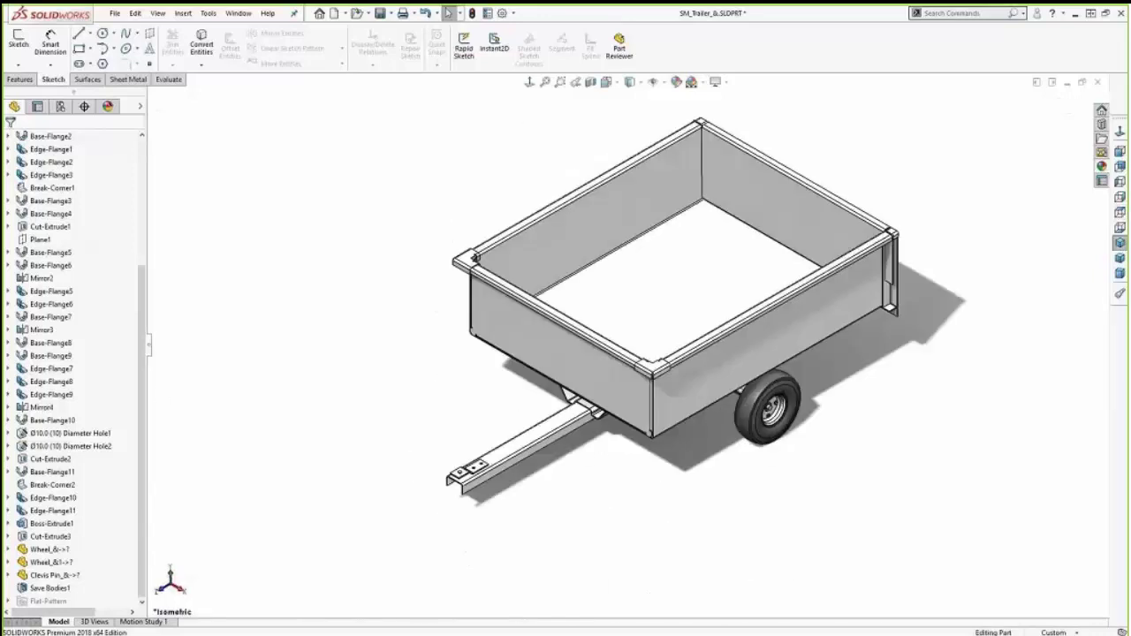
Step: Save the part, then flatten the corner bracket and view it face-on
key(ctrl+s)
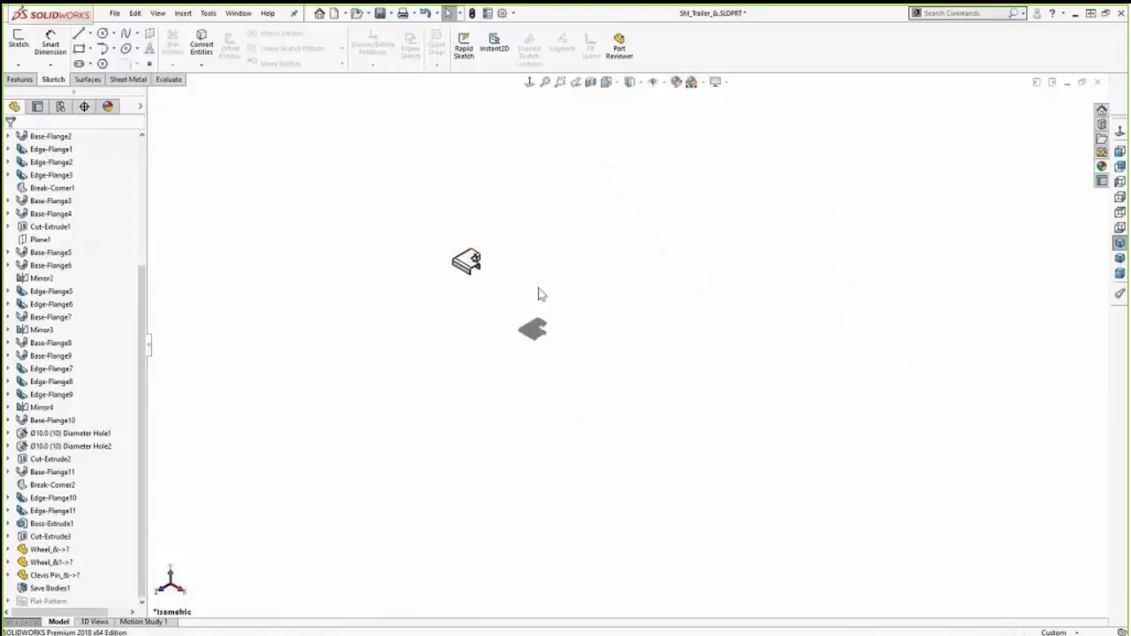
key(f)
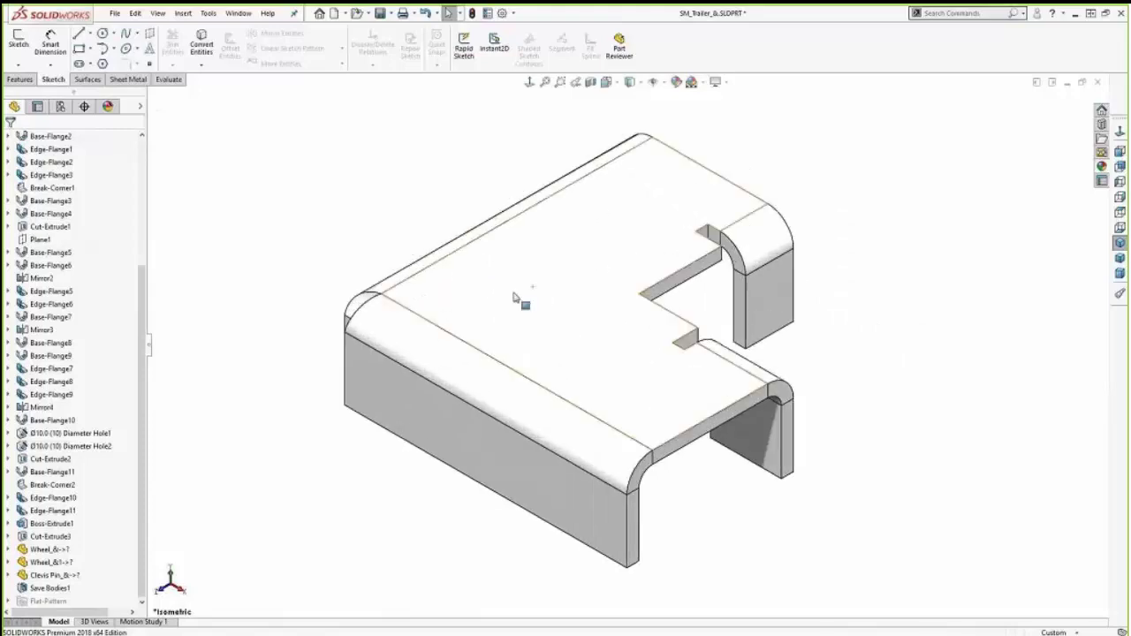
click(515, 299)
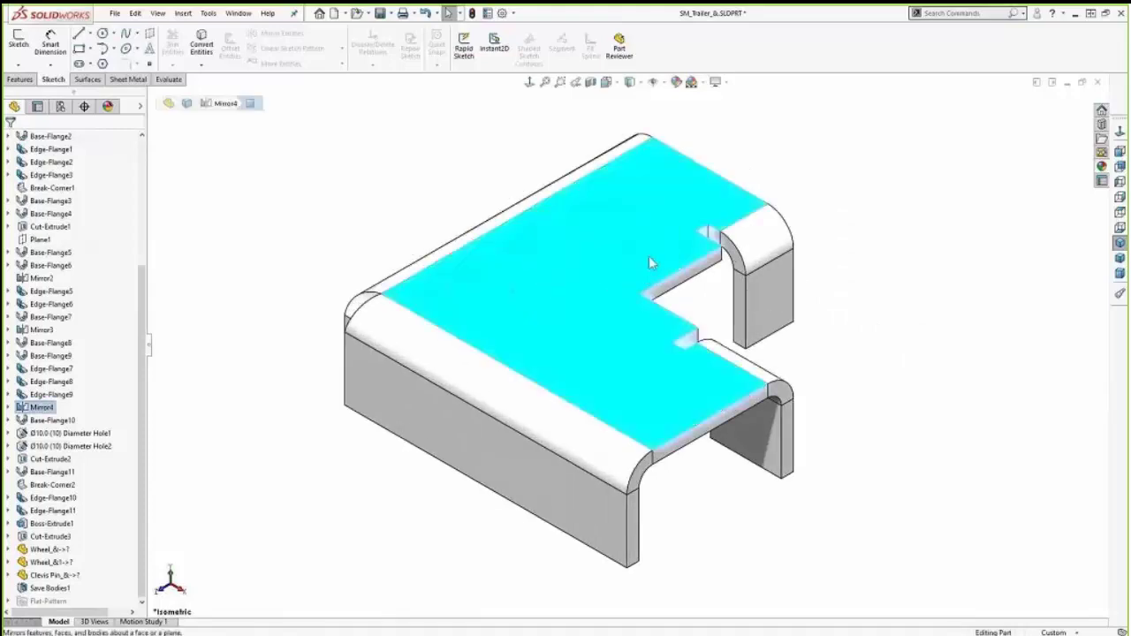
click(649, 255)
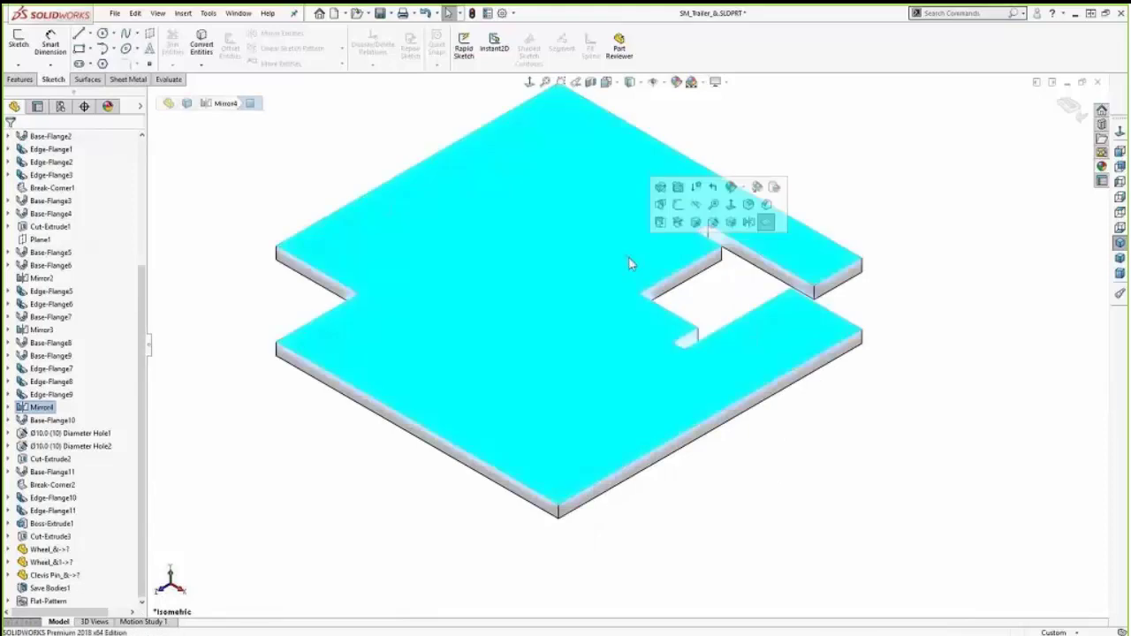
click(766, 222)
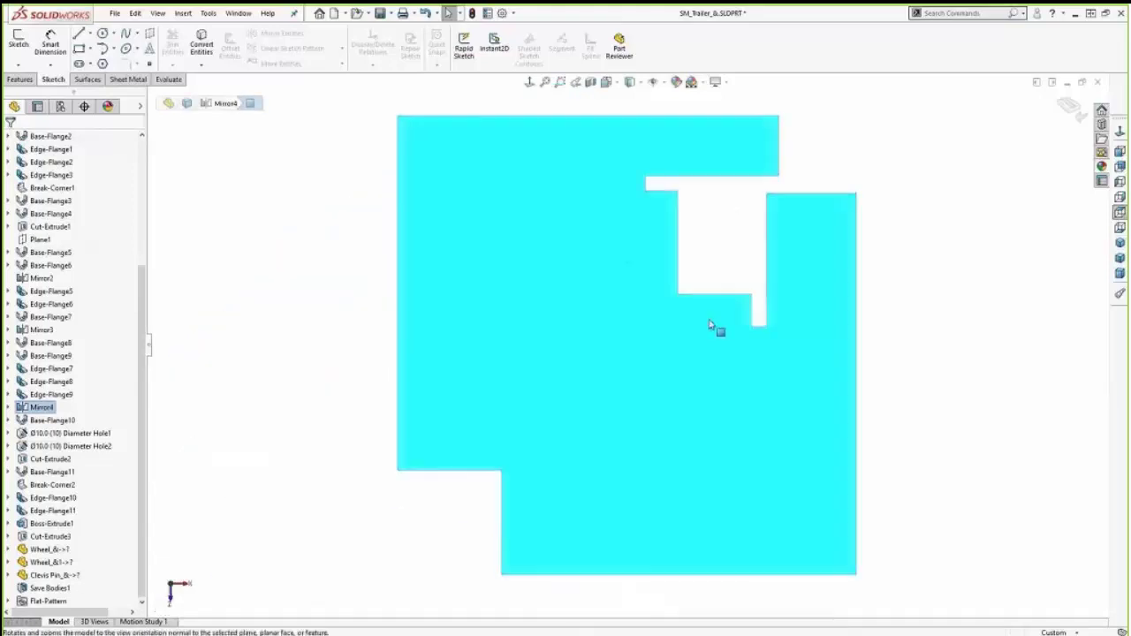
click(316, 327)
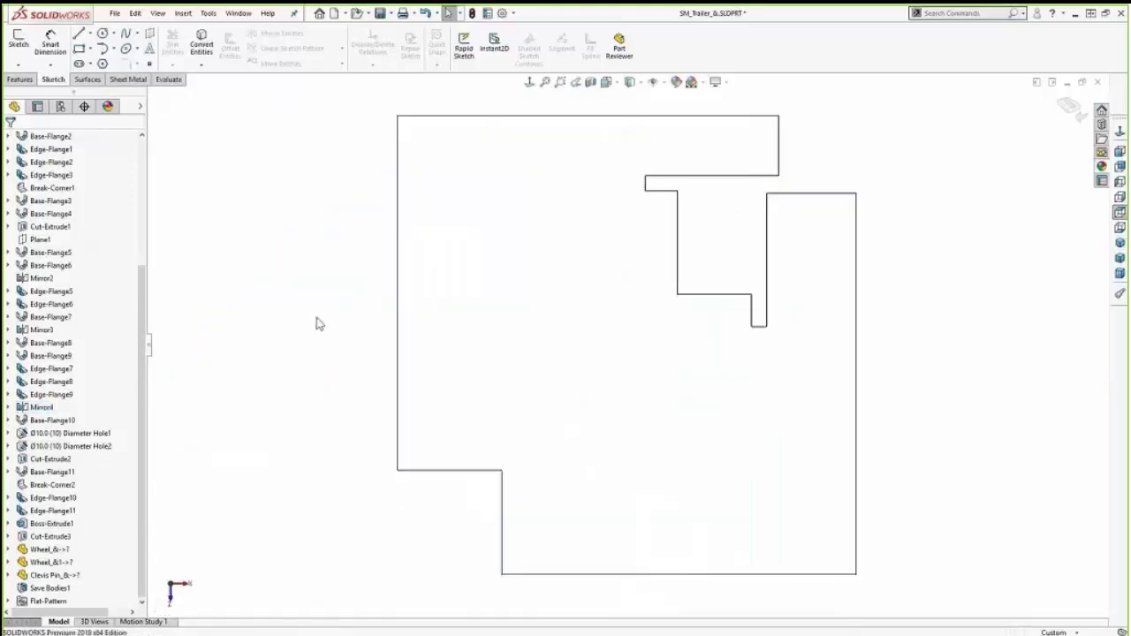
Step: Fold the corner bracket back up and return to the isometric view
click(477, 311)
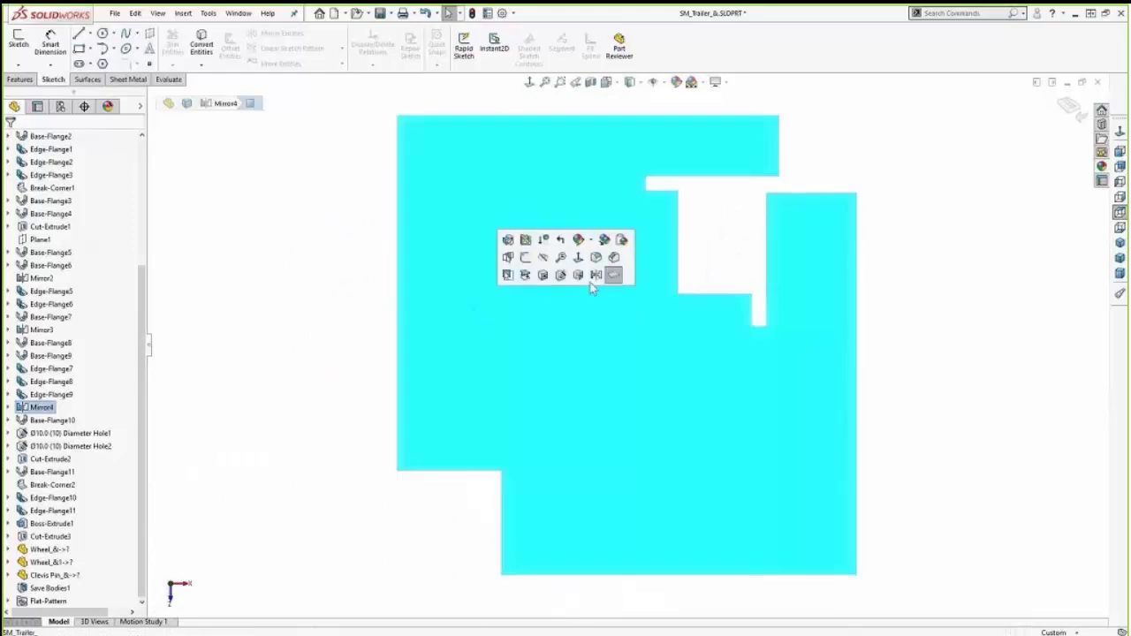
key(Escape)
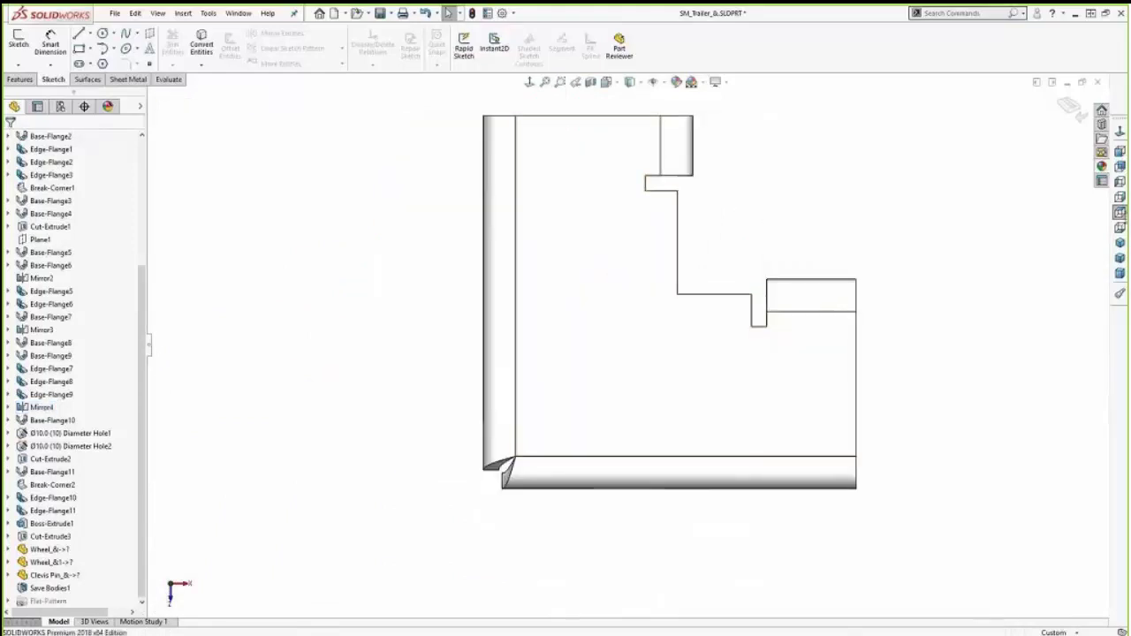
click(1120, 242)
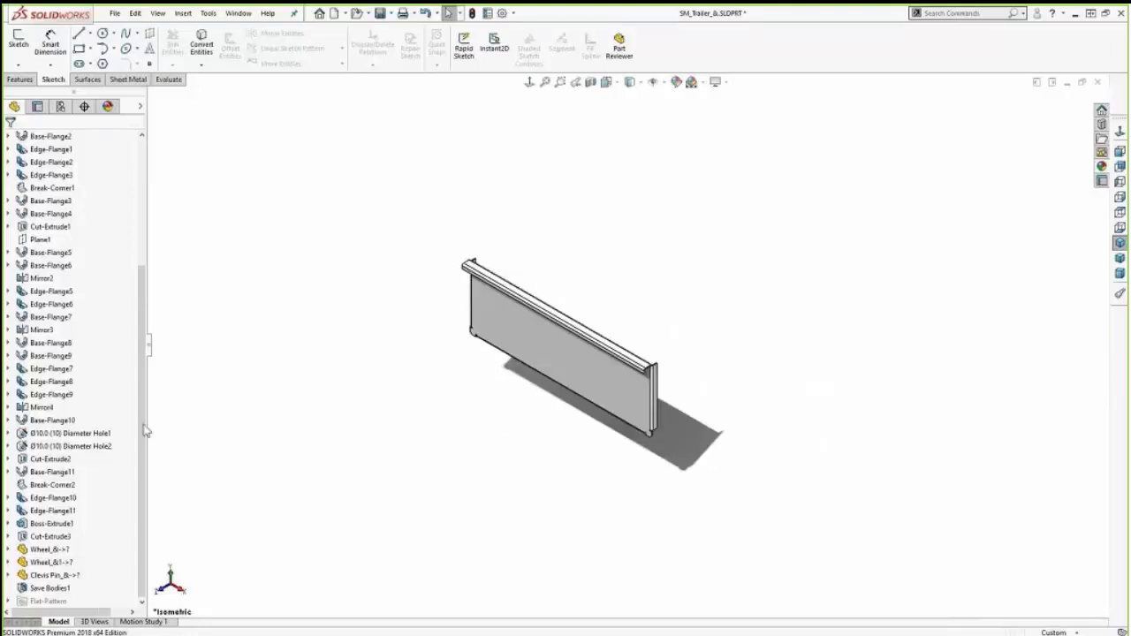
Step: Flatten the side panel and turn the view normal to its flat face
click(563, 361)
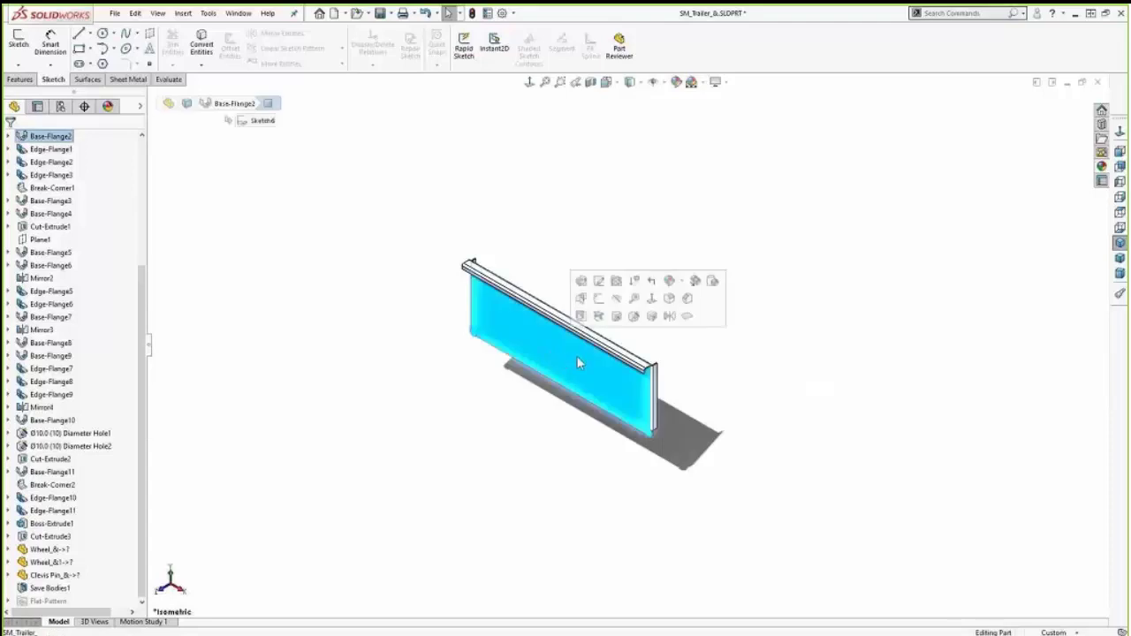
click(688, 315)
click(604, 378)
click(707, 325)
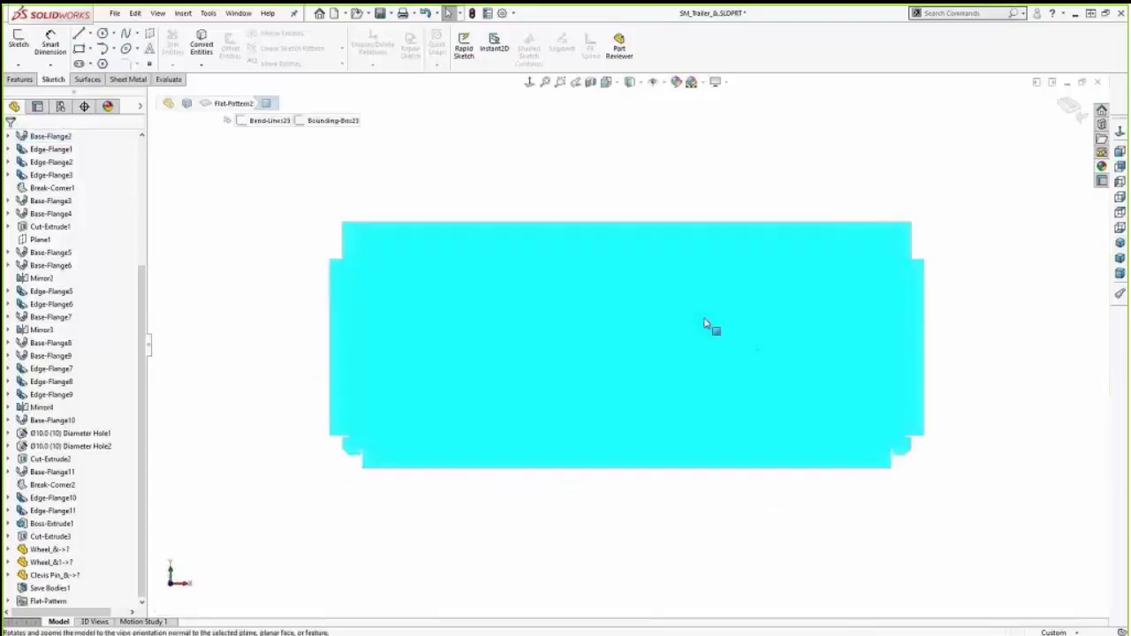
Step: Export the flat pattern face as DXF, keeping the R2000-2002 version setting
right_click(566, 293)
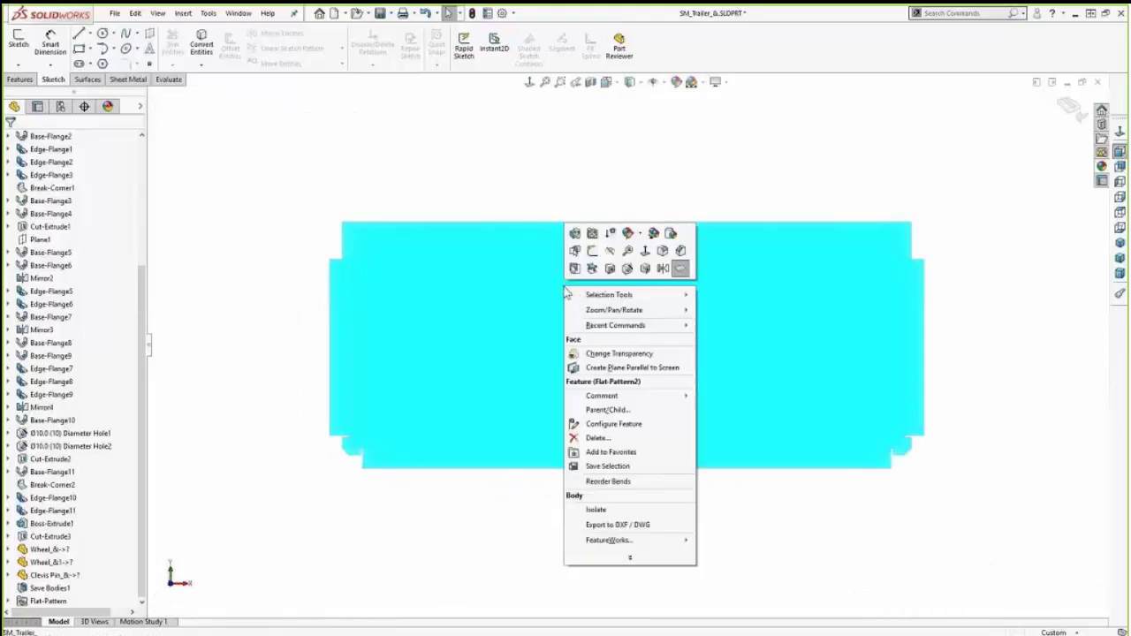
click(637, 525)
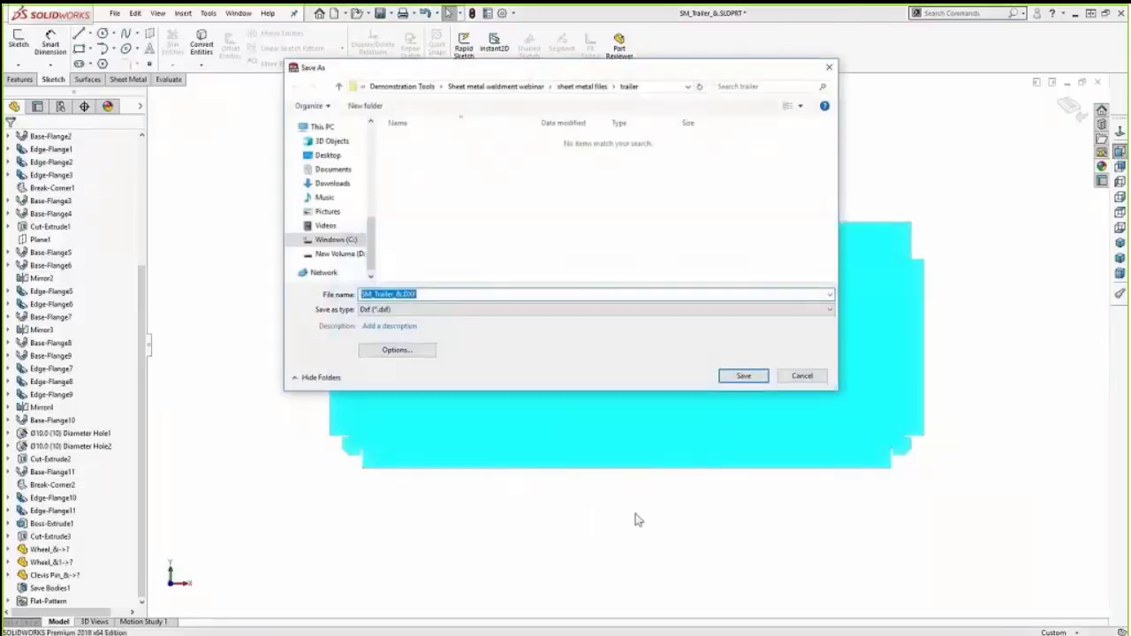
click(406, 351)
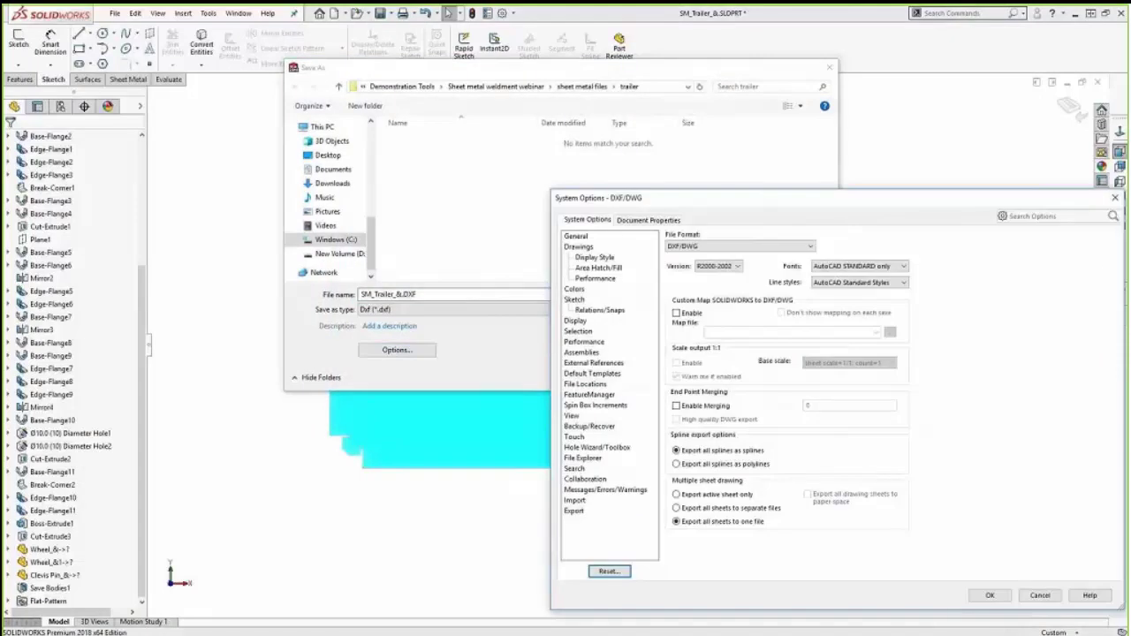
click(737, 266)
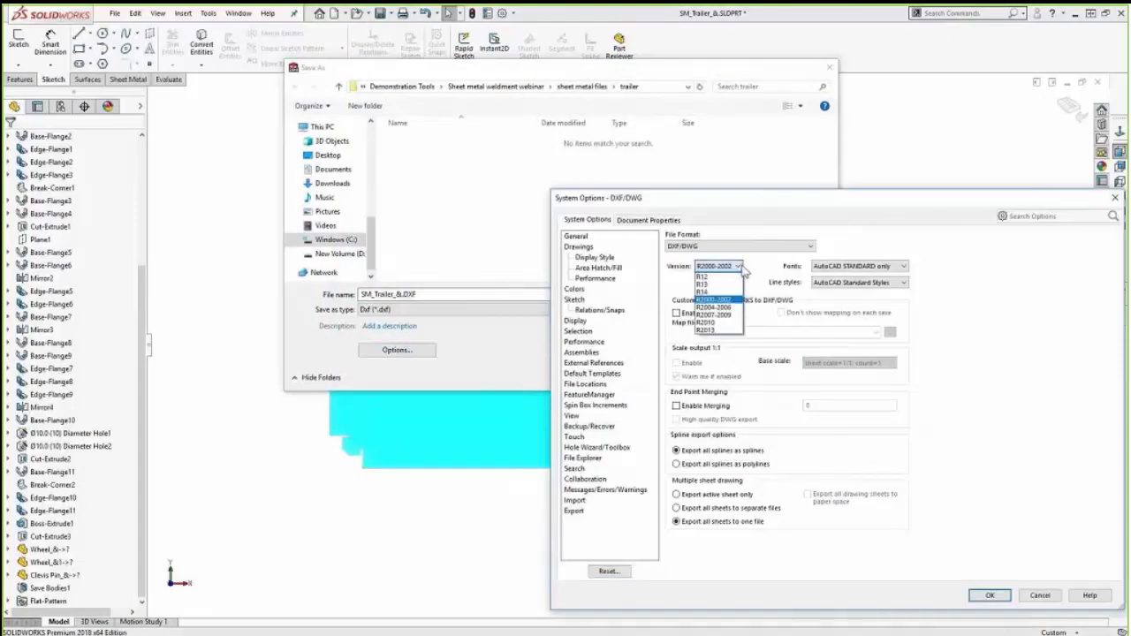
click(740, 267)
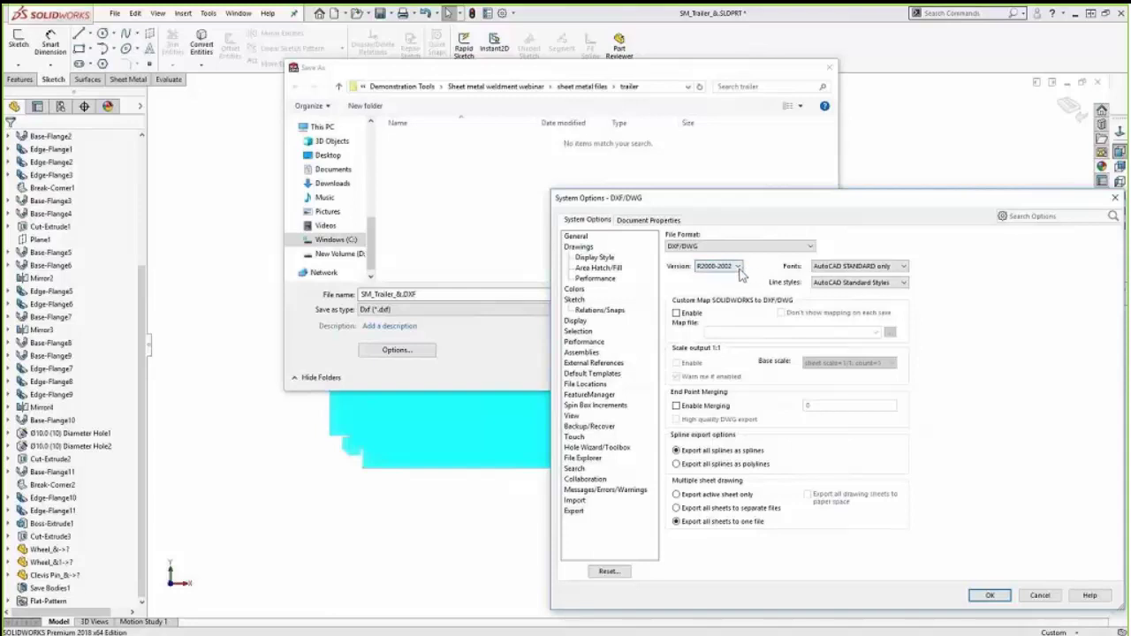
click(677, 464)
click(990, 596)
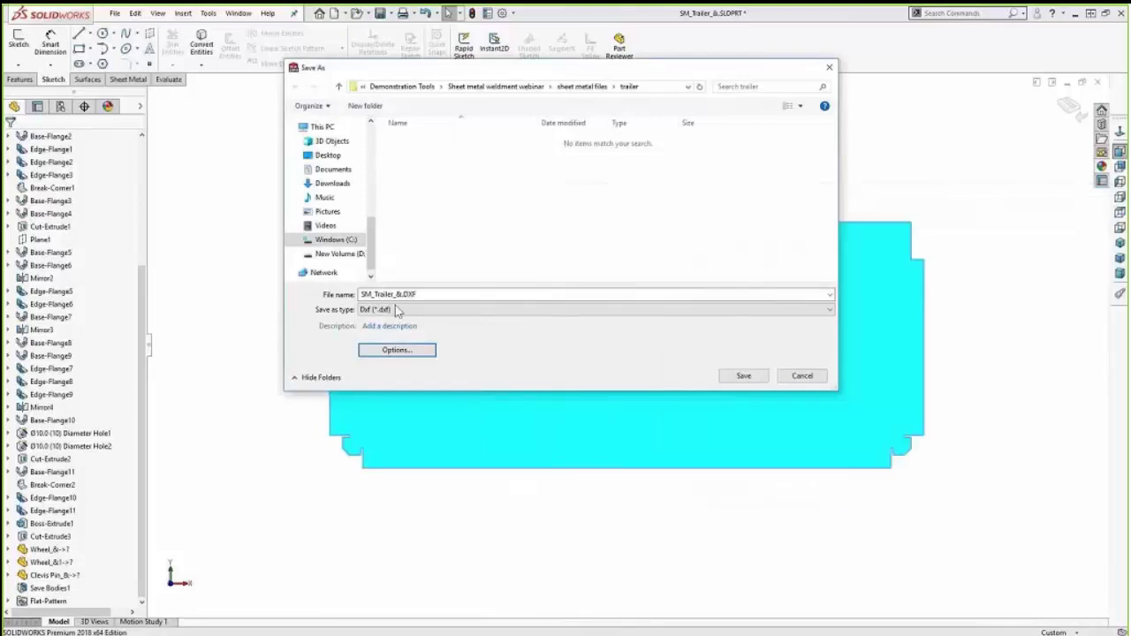
Step: Name the DXF output file 'Front Plate'
click(400, 294)
click(400, 294)
drag(400, 295, 312, 303)
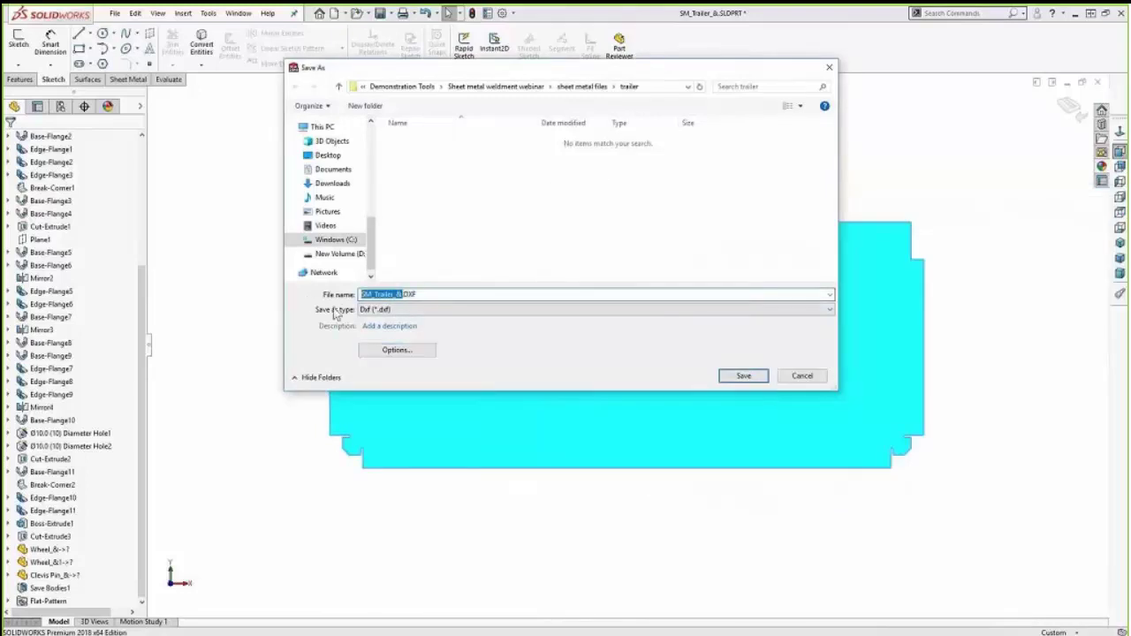
text(Front Plate)
Step: Save Front Plate.DXF as the sheet-metal flat pattern with bend lines included
click(746, 378)
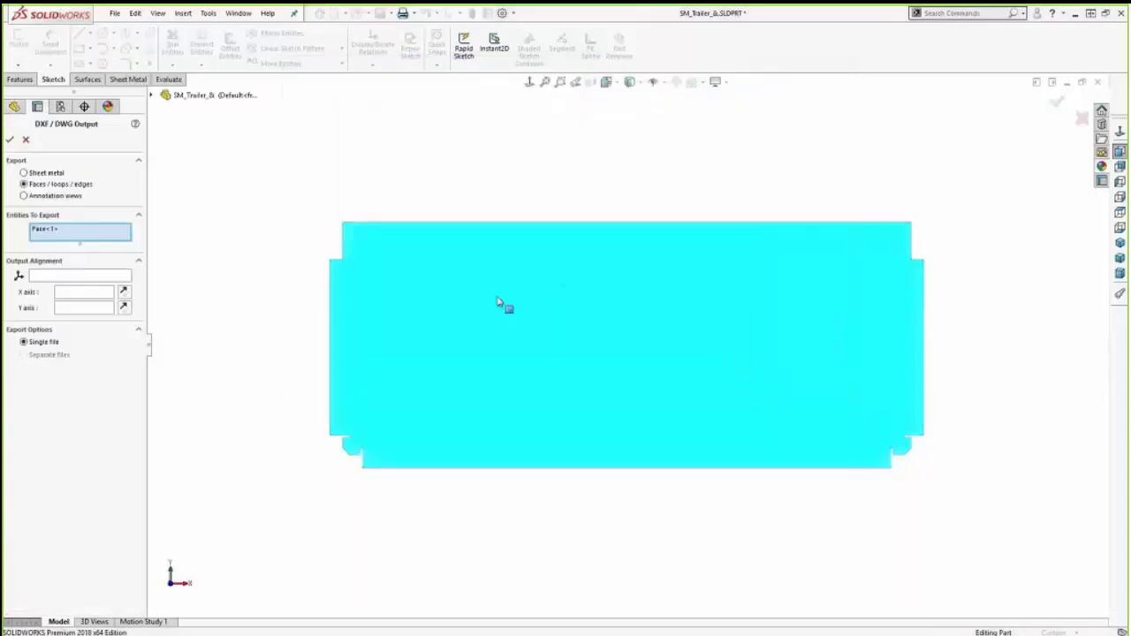
click(35, 174)
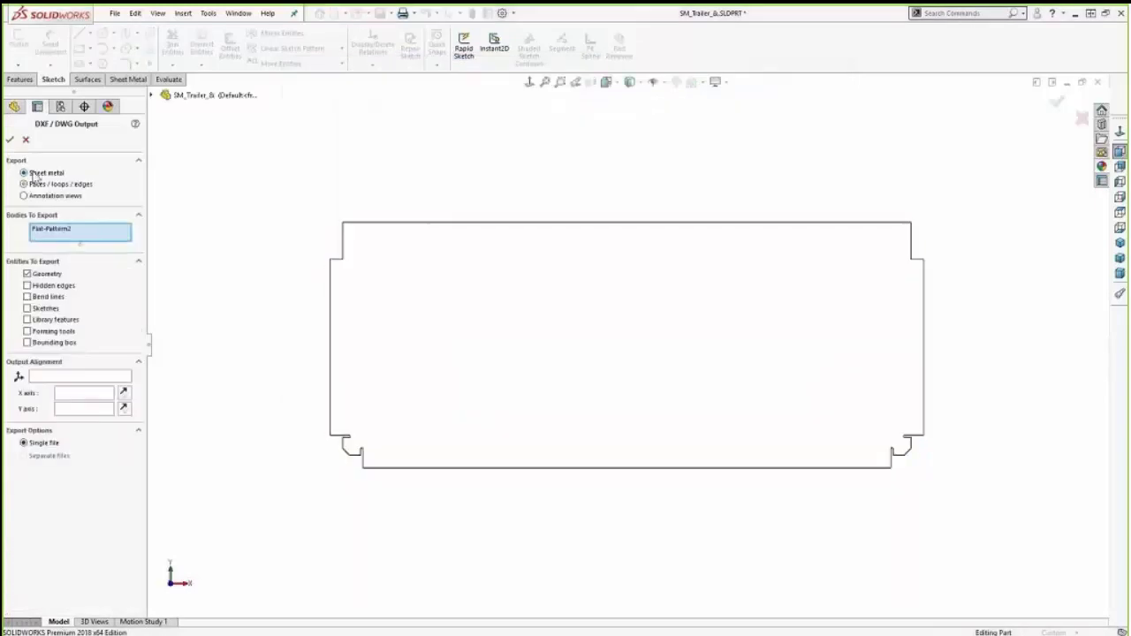
click(27, 298)
click(9, 140)
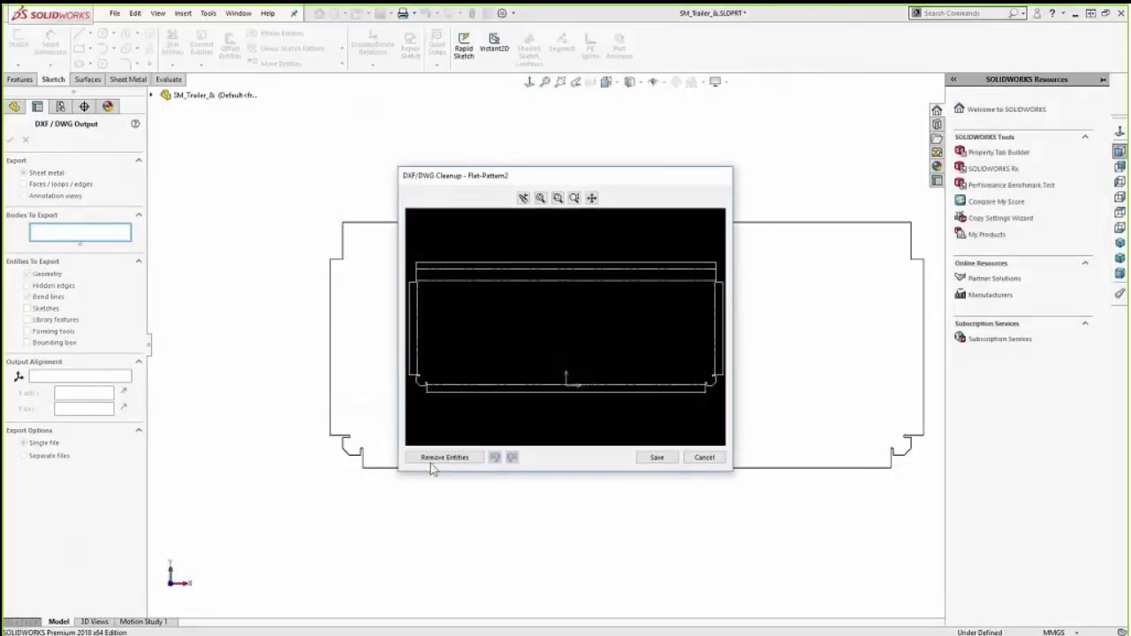
Step: Remove the bottom, top and inner dashed lines from the DXF cleanup, then save it
drag(397, 473, 237, 557)
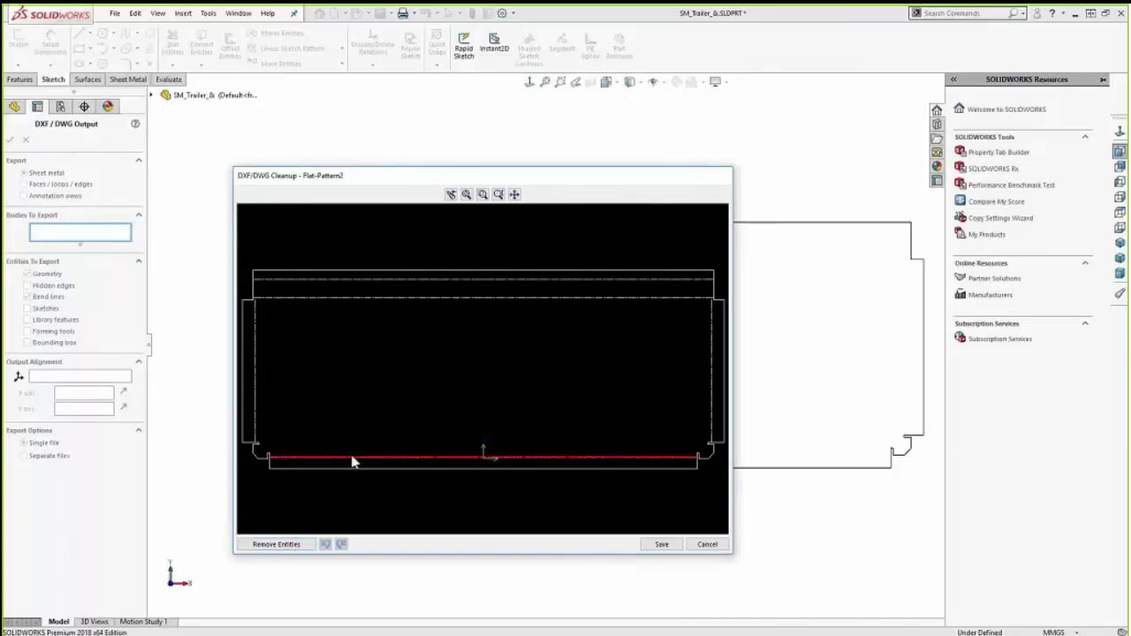
click(277, 544)
click(255, 412)
click(277, 543)
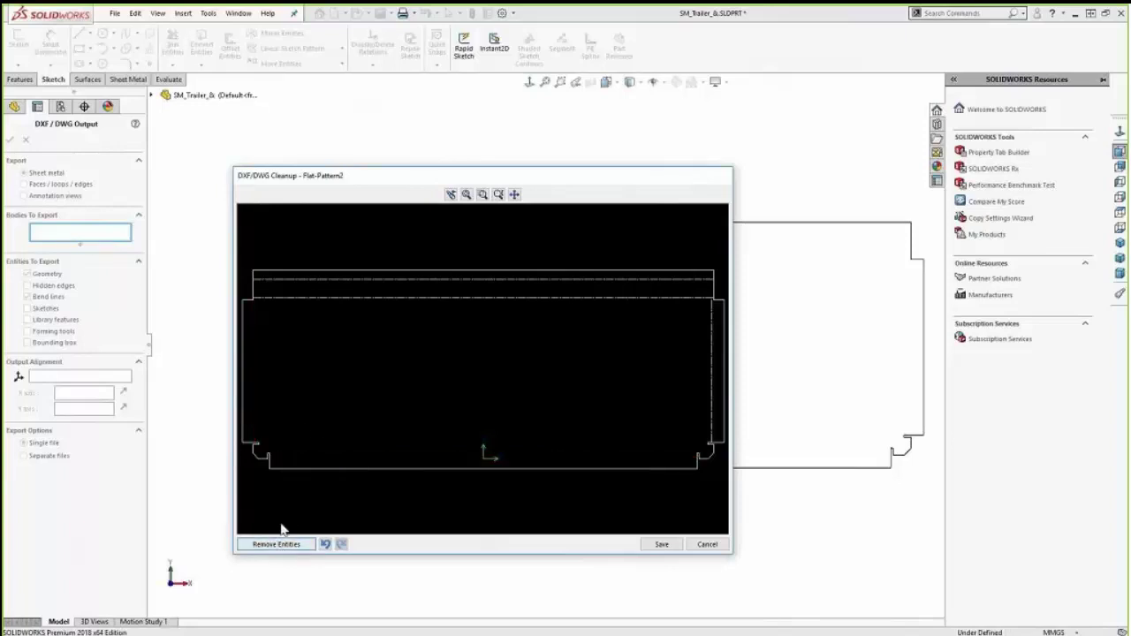
click(327, 298)
key(Delete)
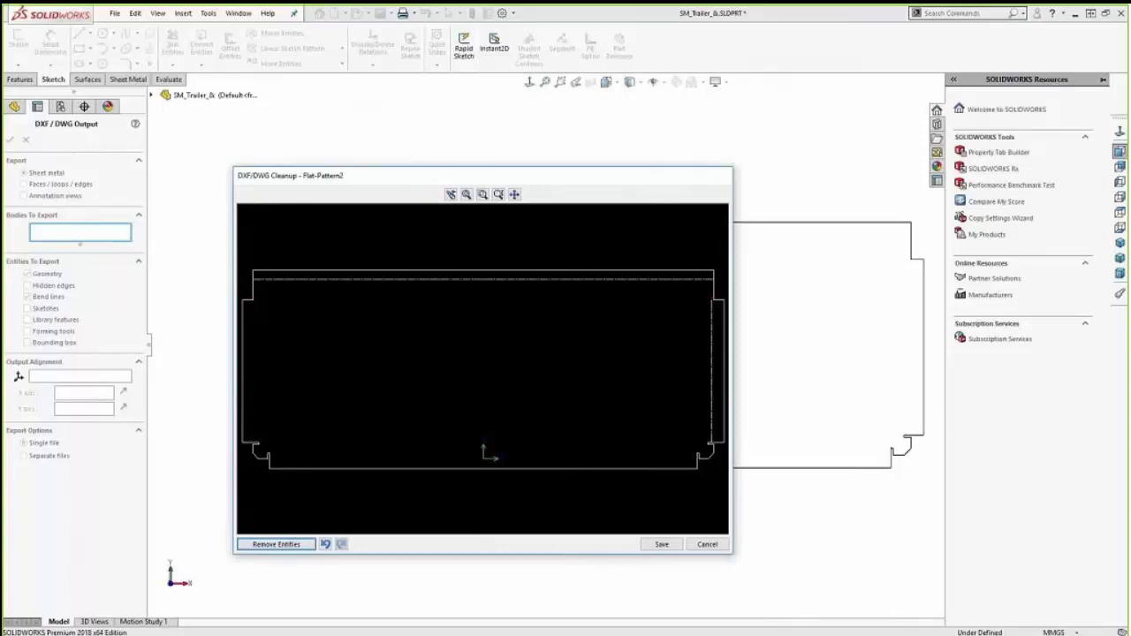
click(354, 279)
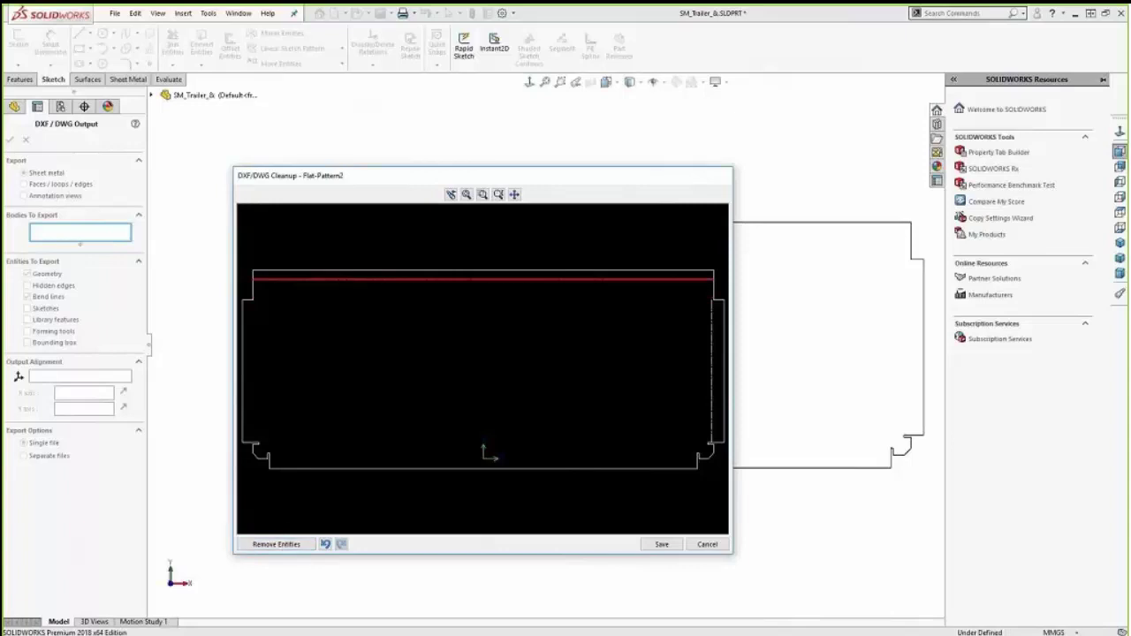
click(279, 545)
click(713, 382)
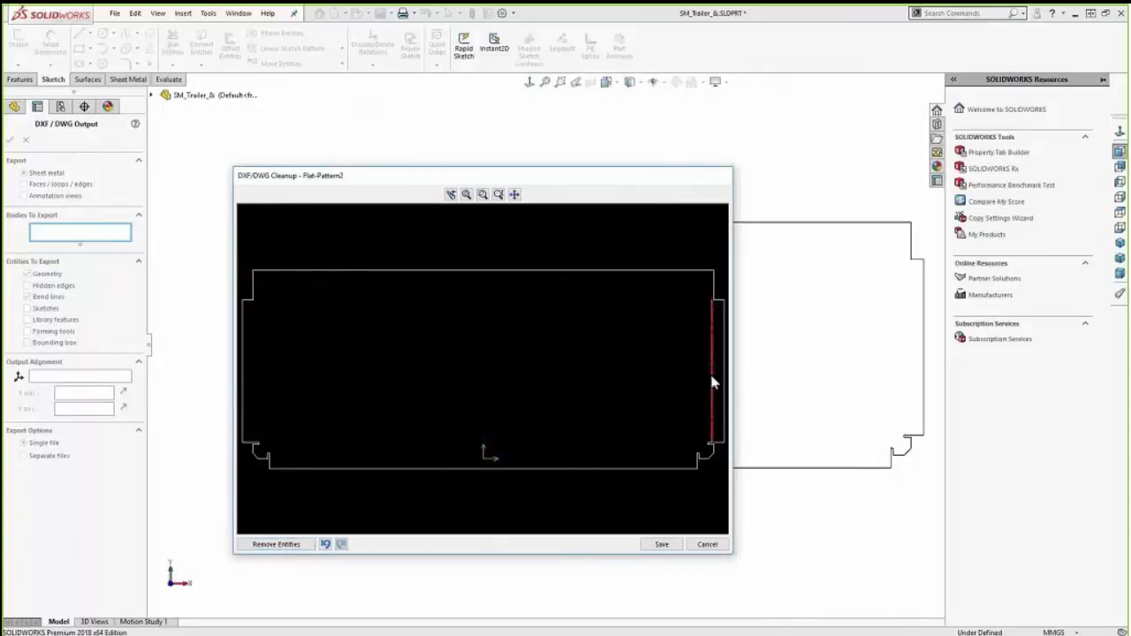
click(277, 545)
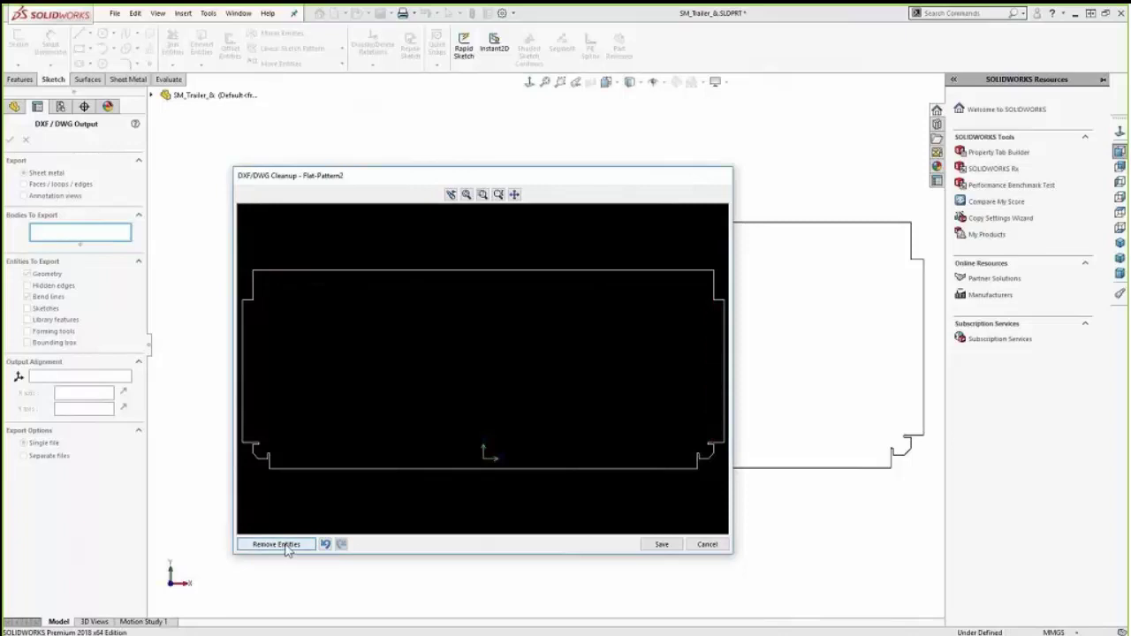
click(669, 546)
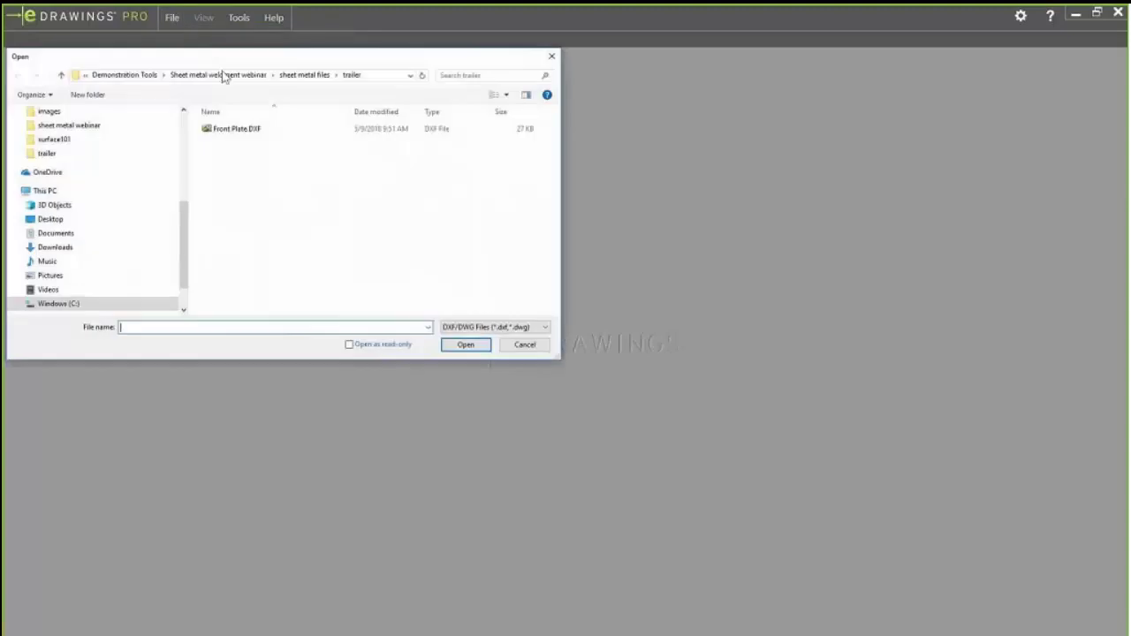
Step: Open Front Plate.DXF from the trailer folder in eDrawings Pro
click(235, 133)
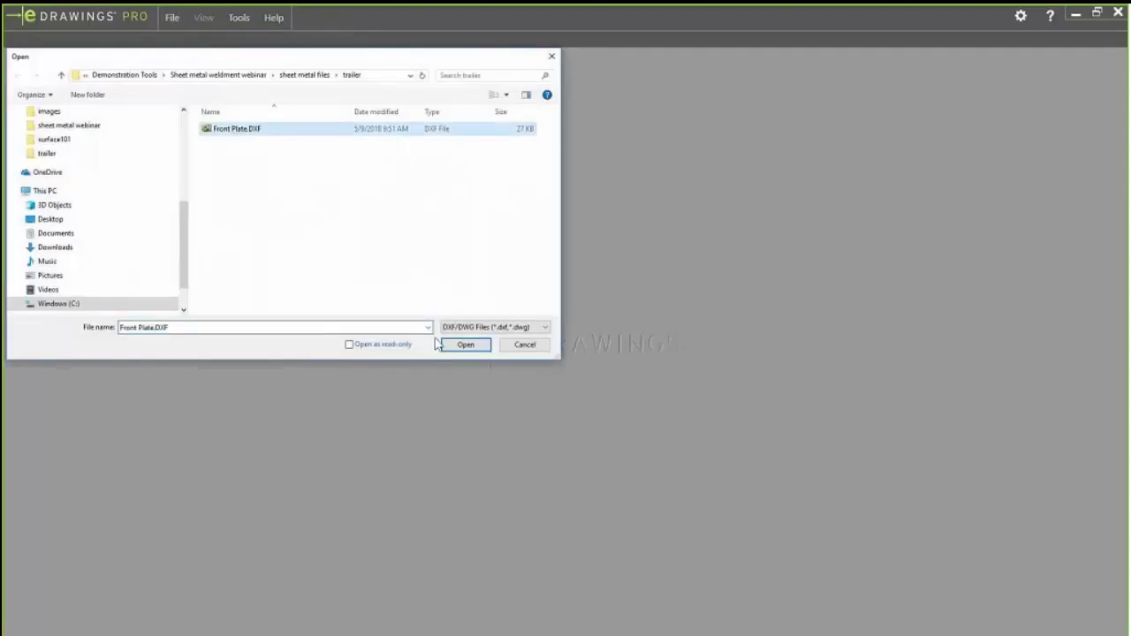
click(467, 345)
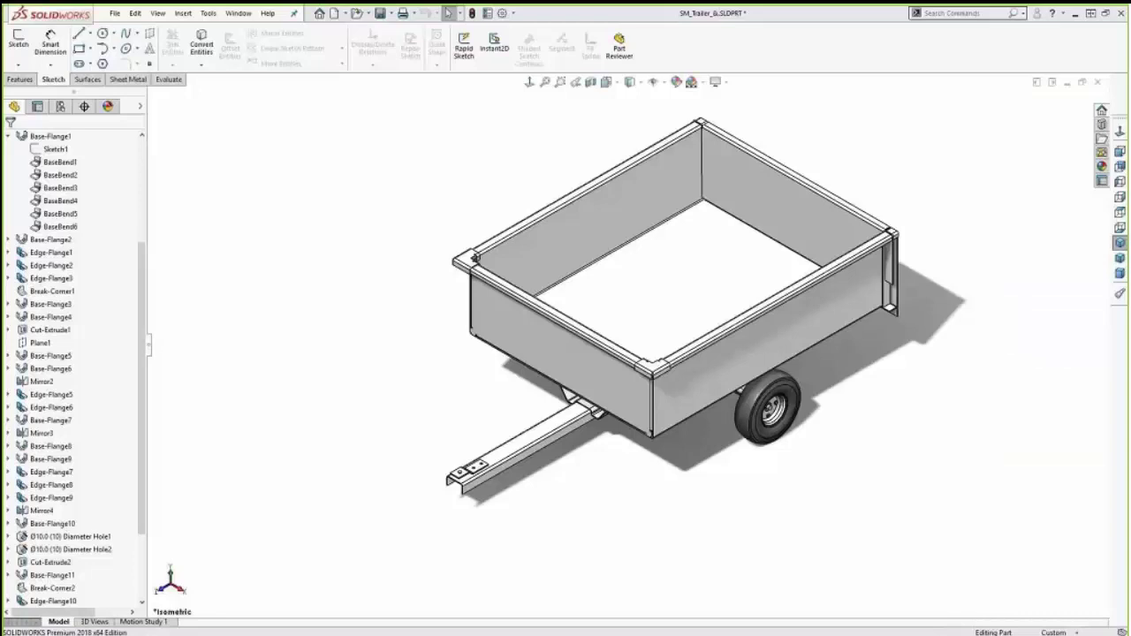
Step: Make a drawing from the trailer part with front, top, right and isometric views
click(114, 14)
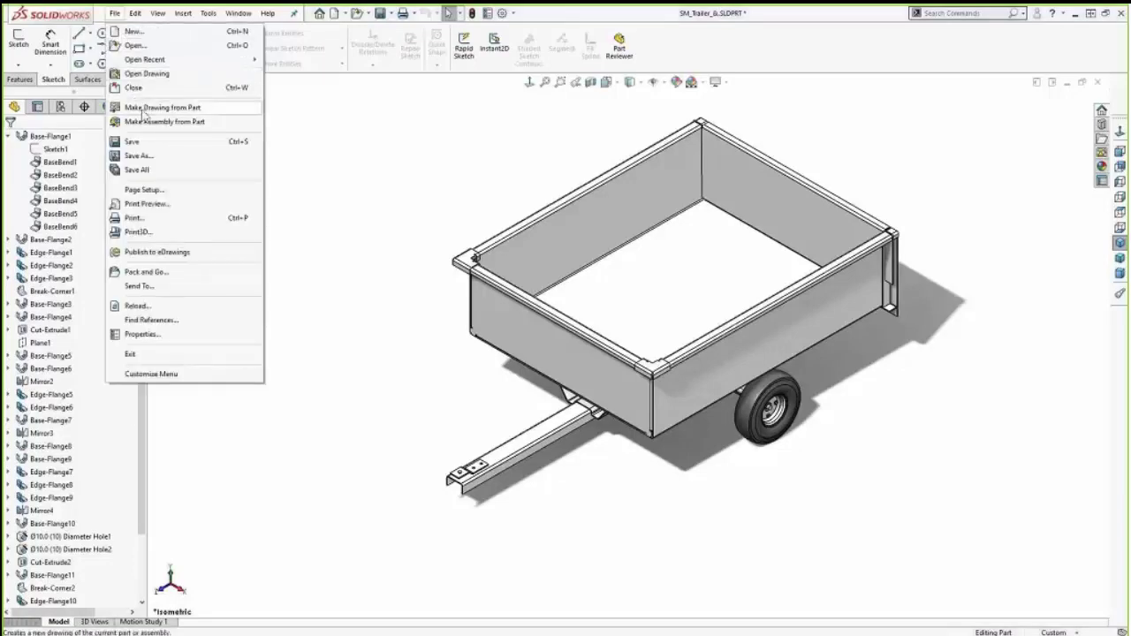
click(159, 108)
double_click(366, 177)
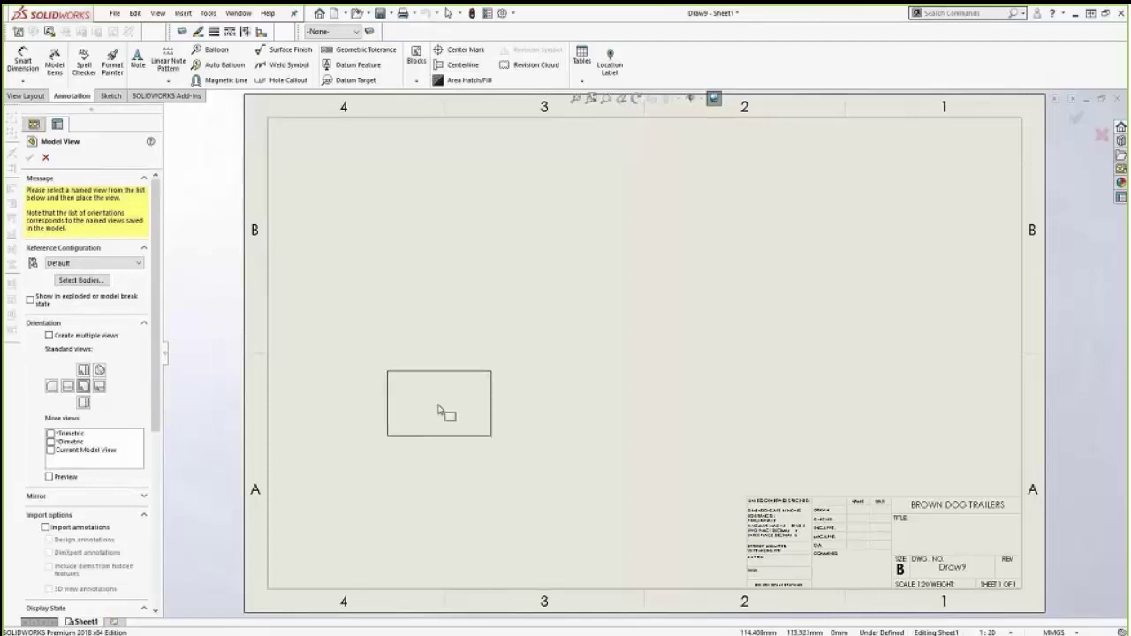
click(438, 412)
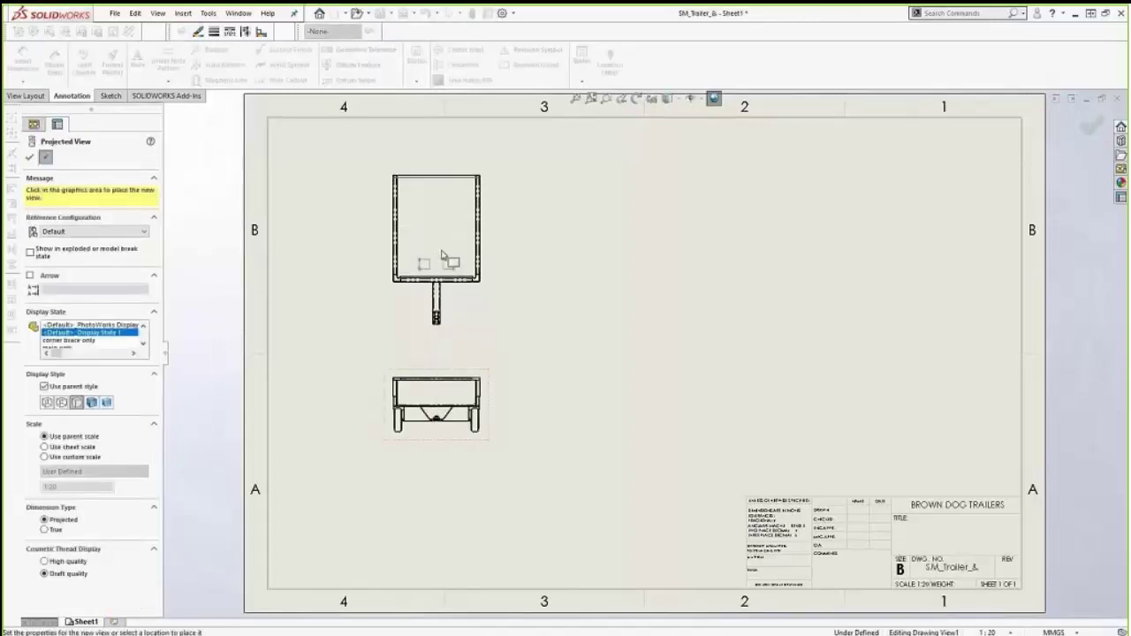
click(456, 300)
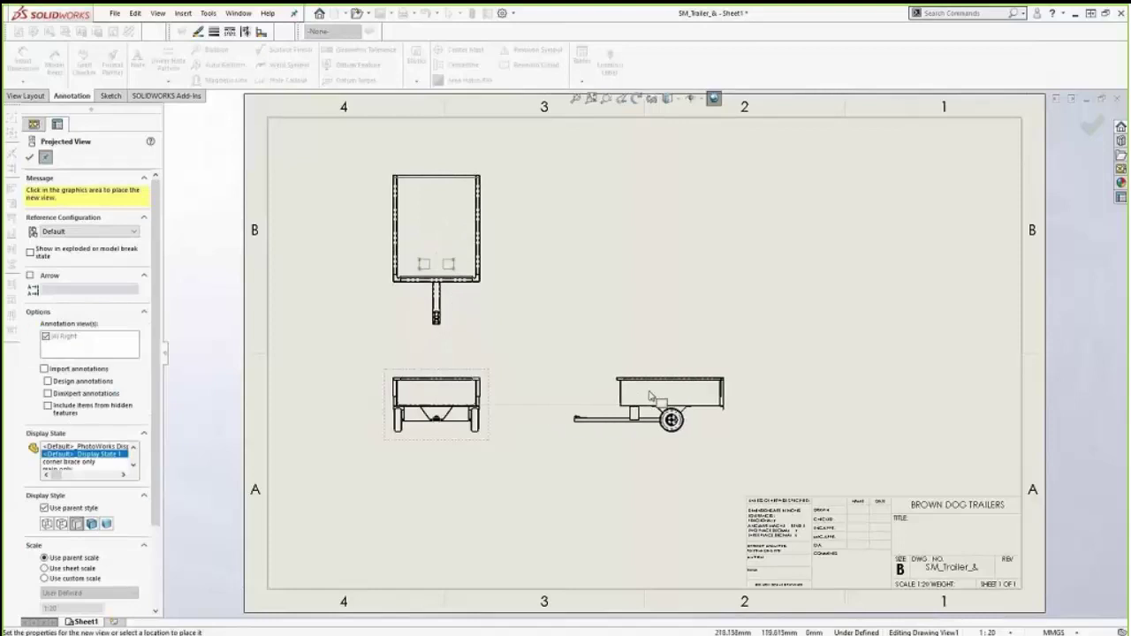
click(659, 398)
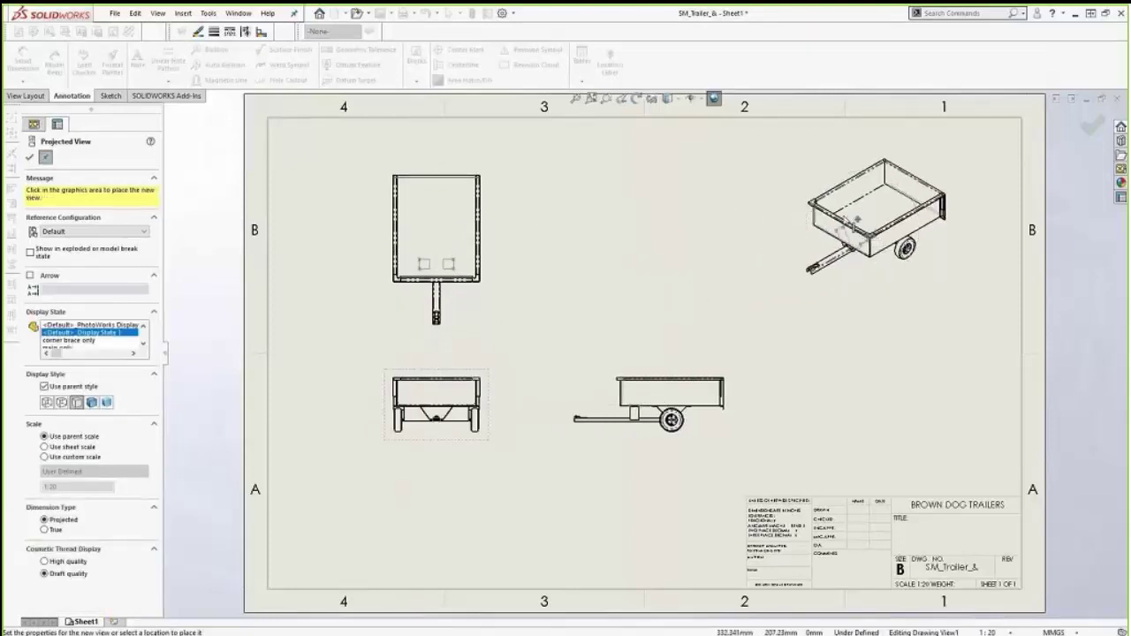
click(862, 228)
key(Escape)
Step: Set the isometric view's display style to Shaded With Edges
click(693, 99)
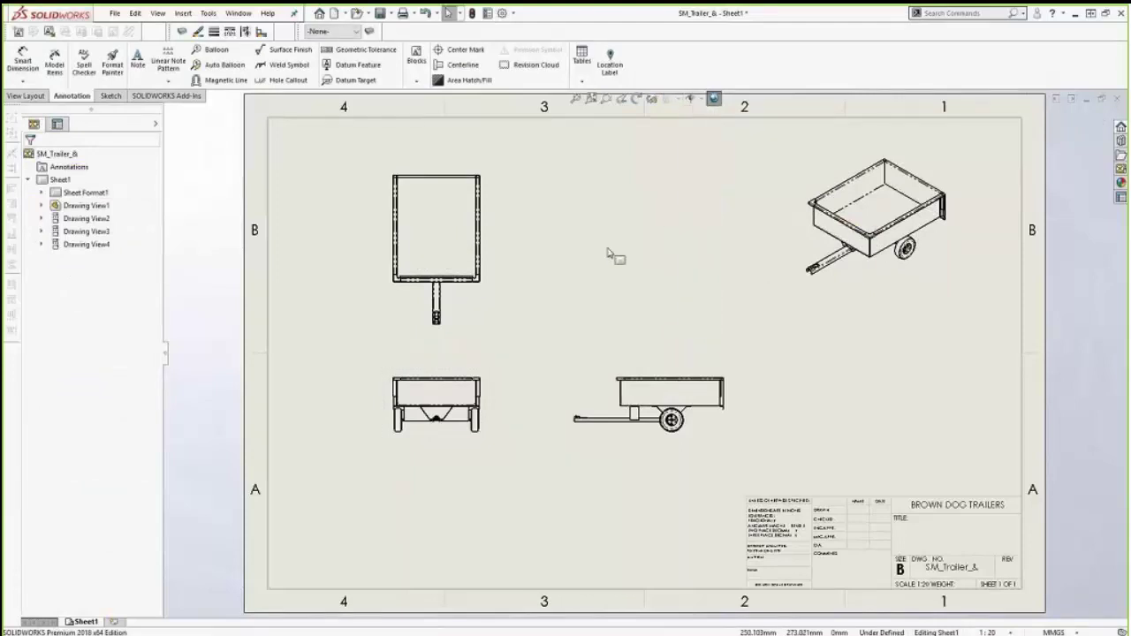
click(867, 280)
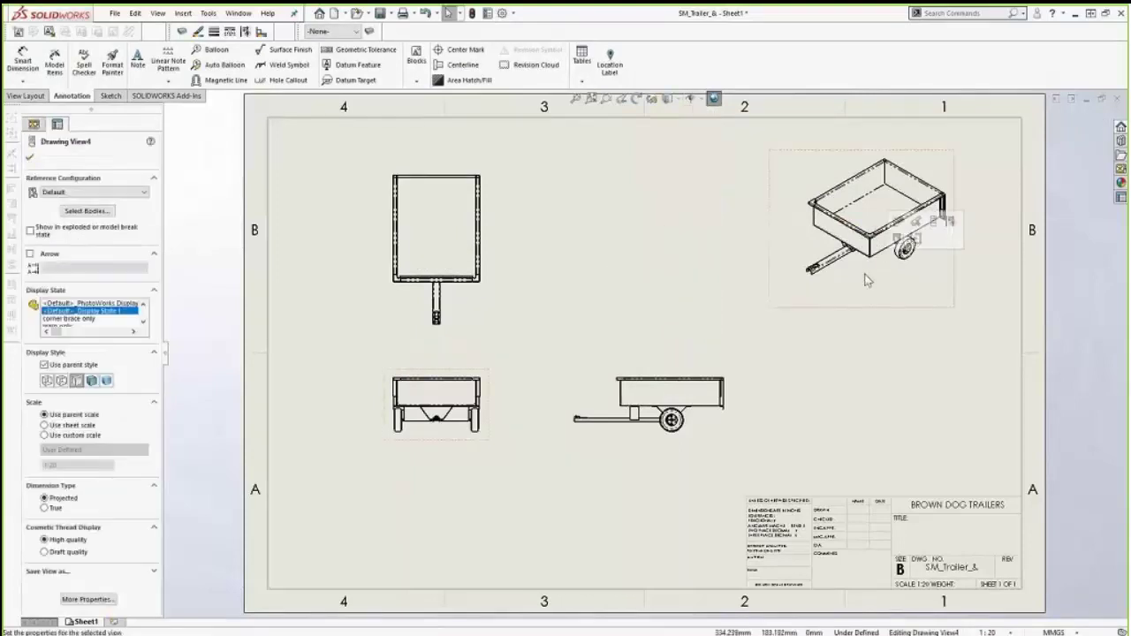
click(91, 380)
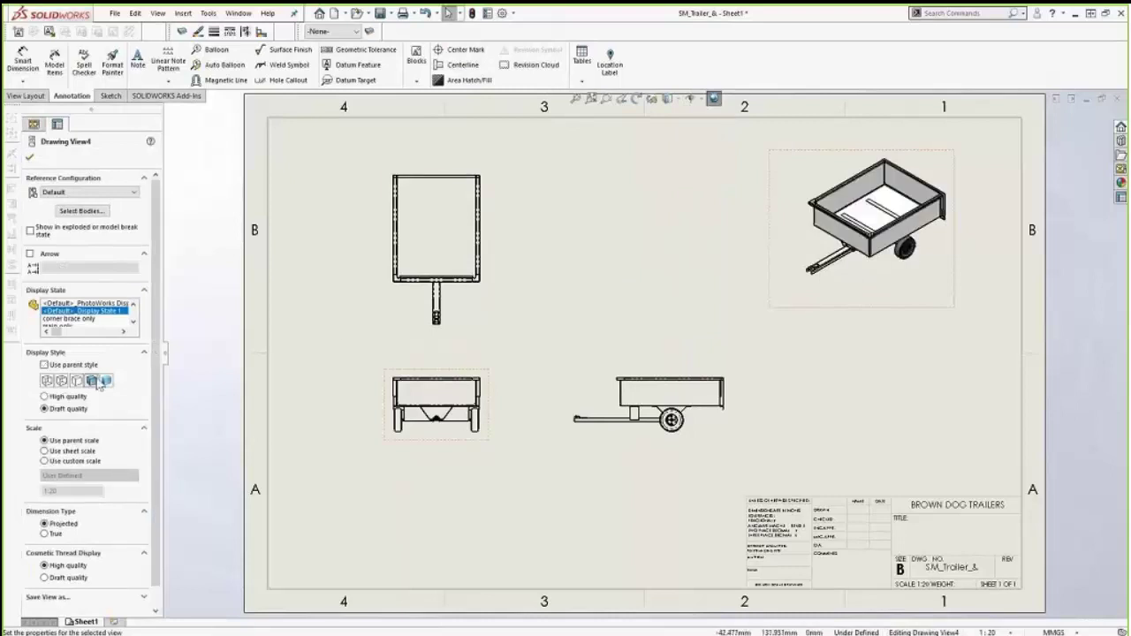
click(821, 353)
scroll(511, 329, down, 3)
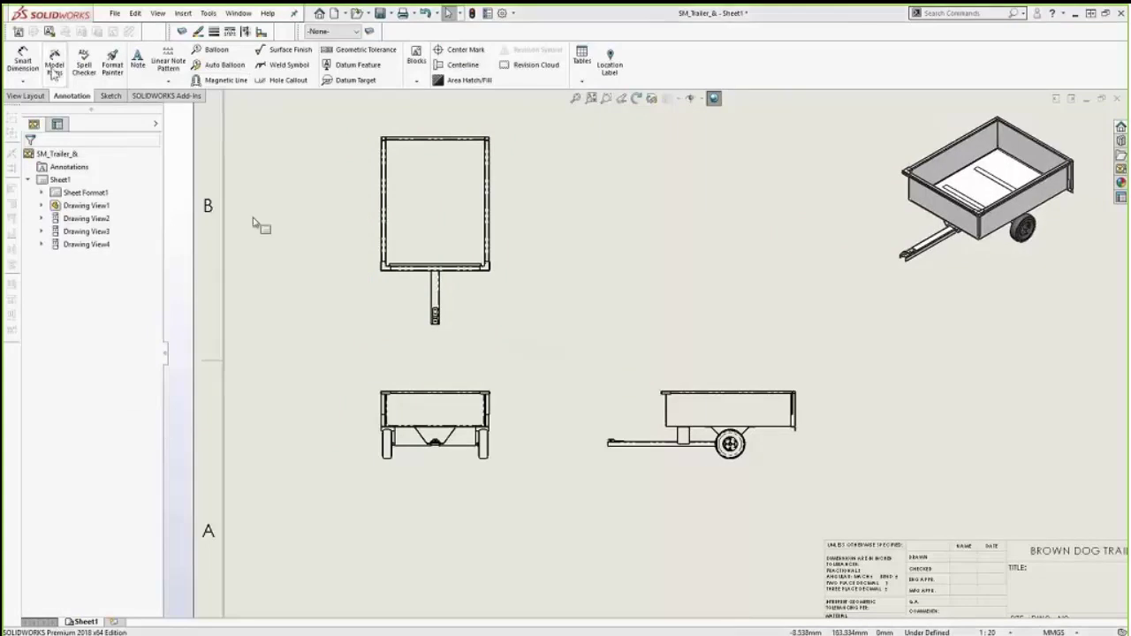
Step: Dimension the top view width as 915.547 and the front view height as 300
click(23, 61)
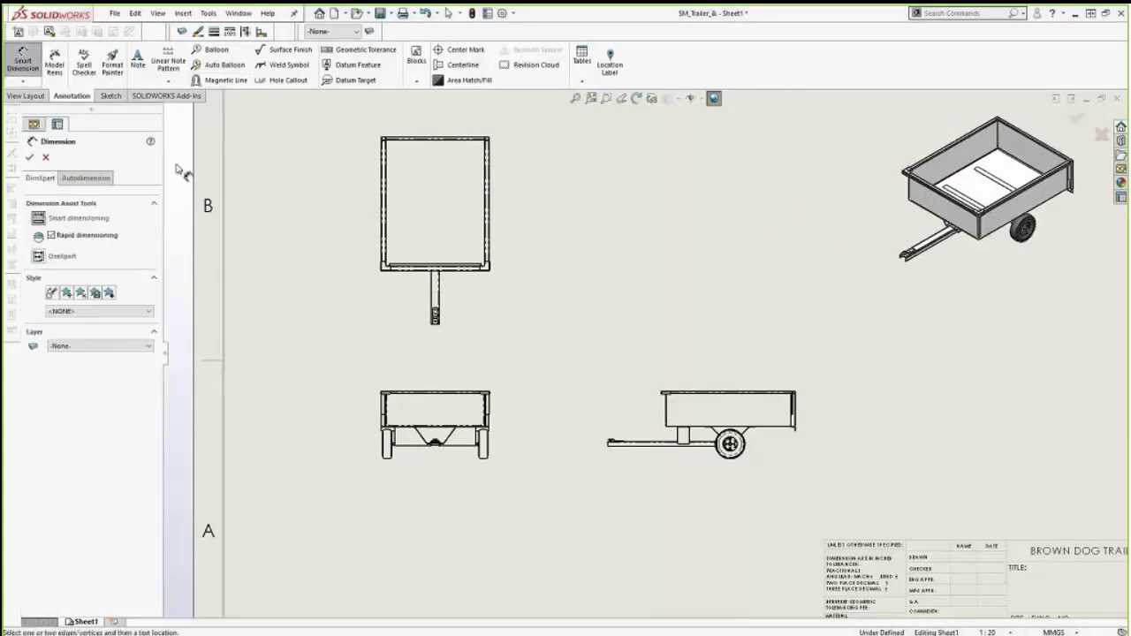
click(387, 215)
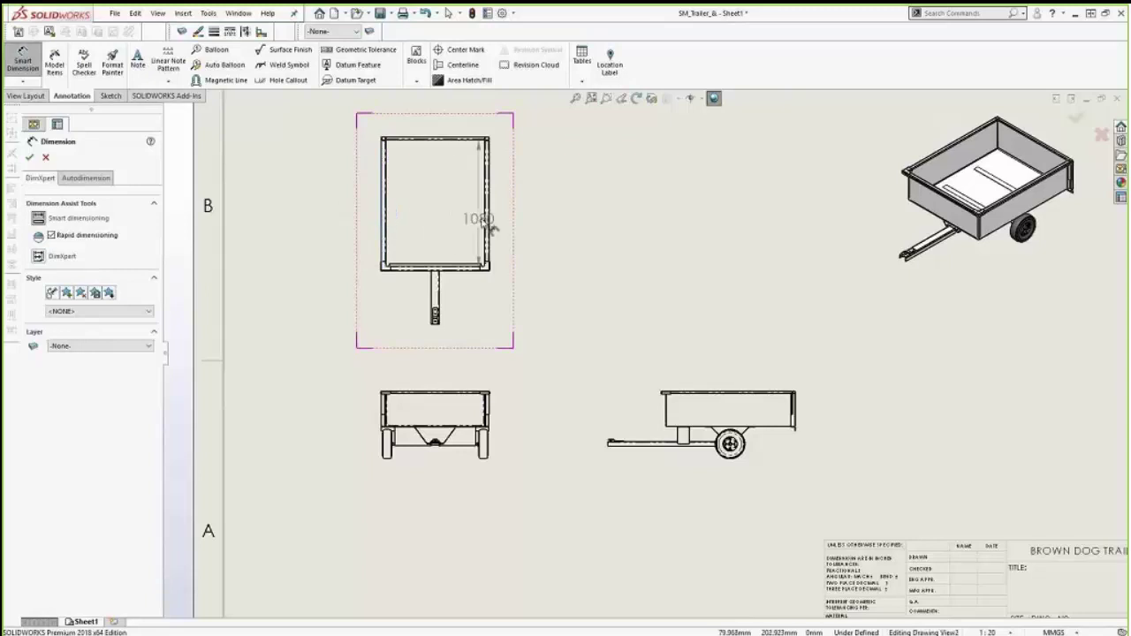
click(488, 222)
click(442, 118)
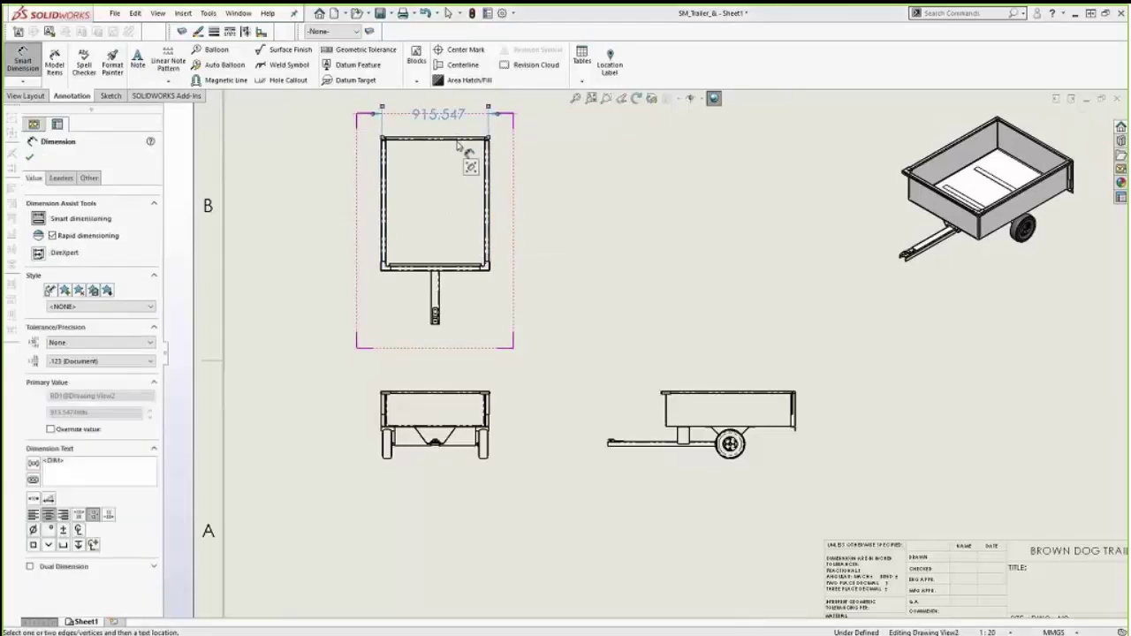
scroll(451, 429, down, 4)
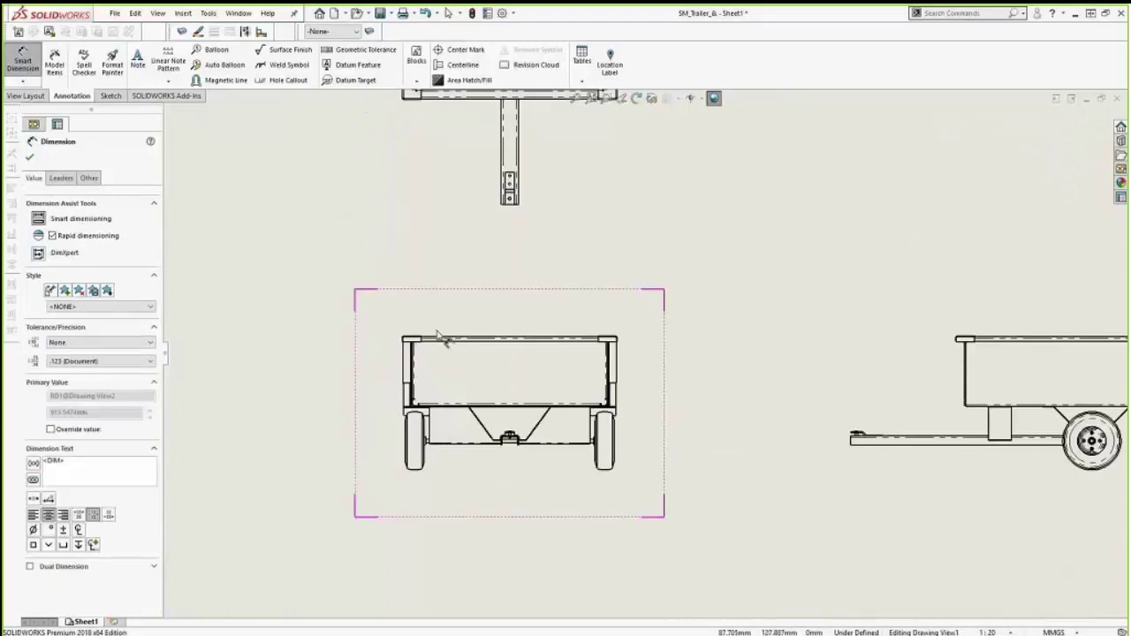
click(442, 339)
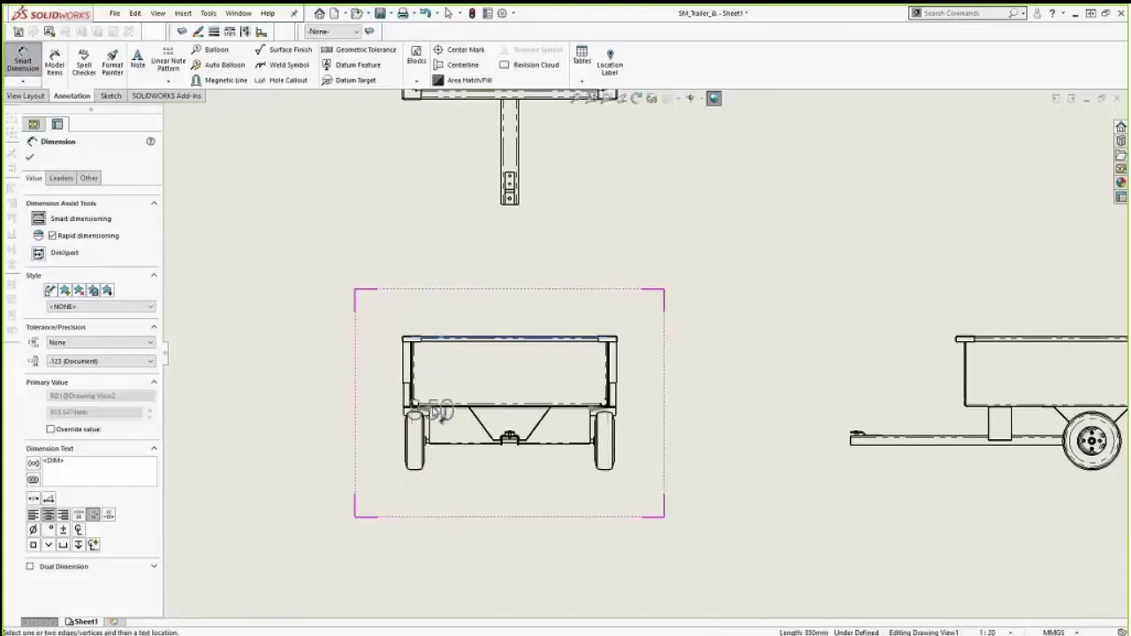
click(442, 407)
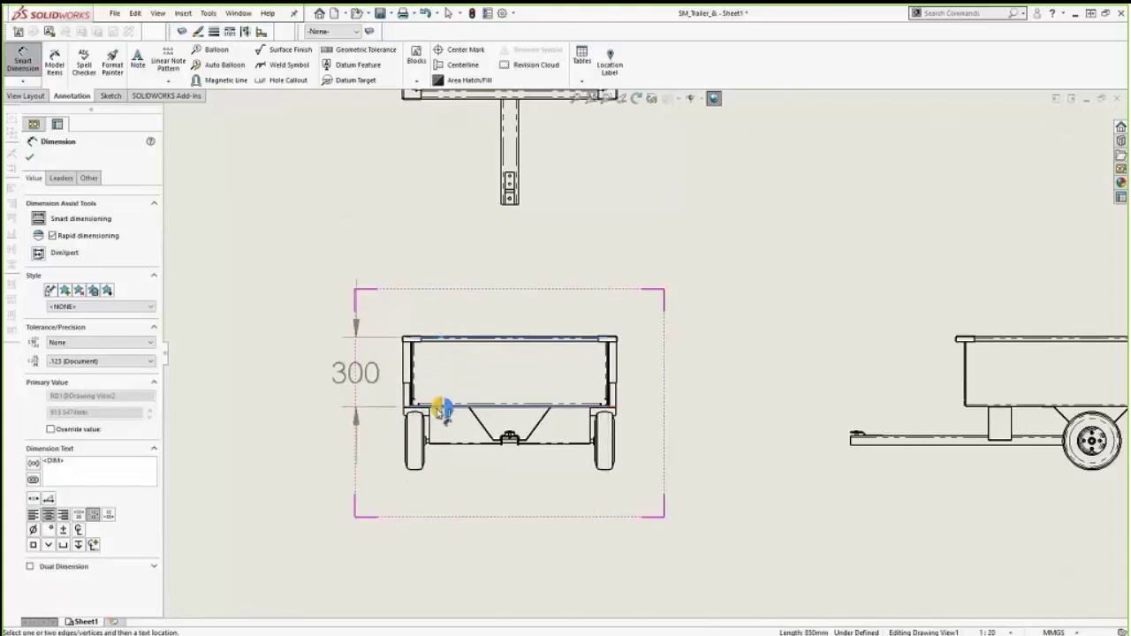
click(350, 372)
key(Escape)
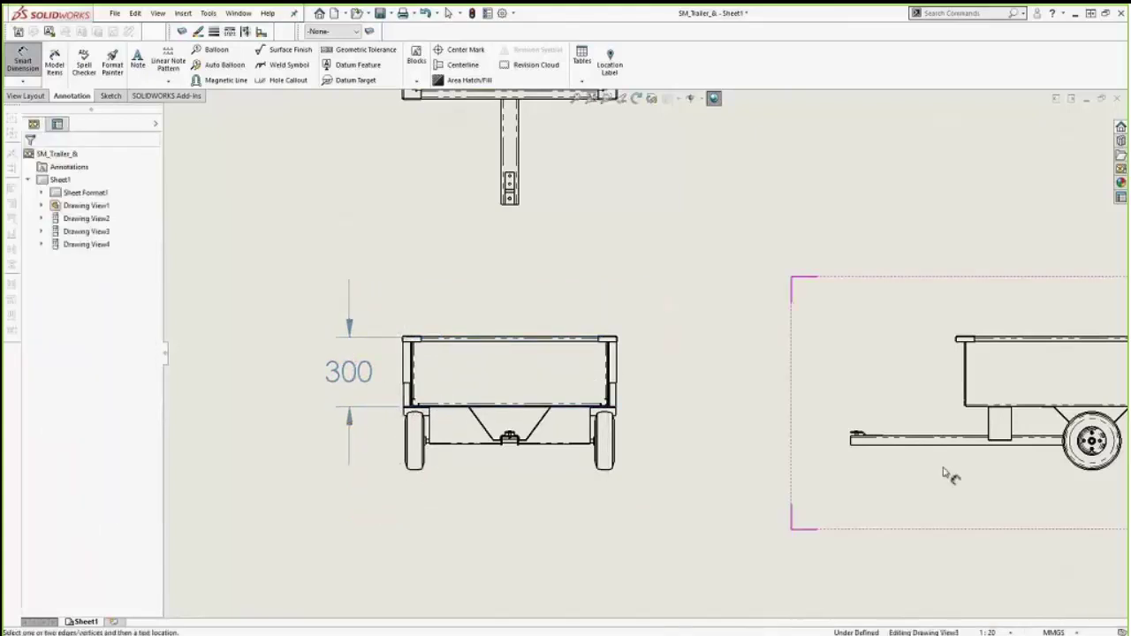
Step: Dimension the drawbar height as 108.584 down to the wheel in the side view
scroll(757, 421, up, 2)
scroll(1040, 371, down, 3)
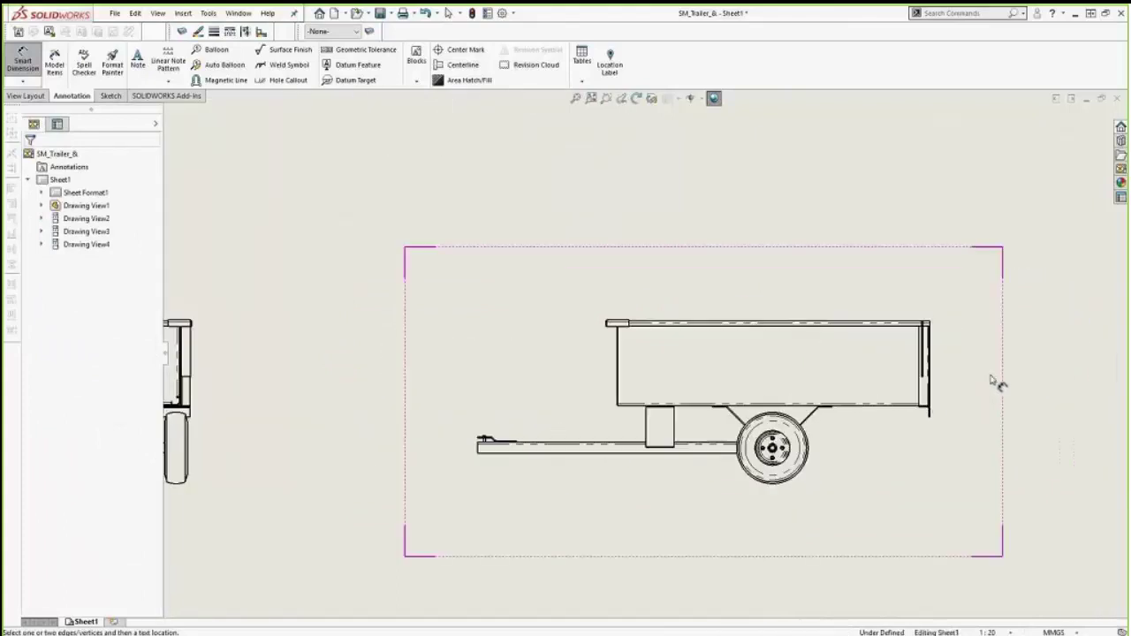
scroll(893, 414, down, 1)
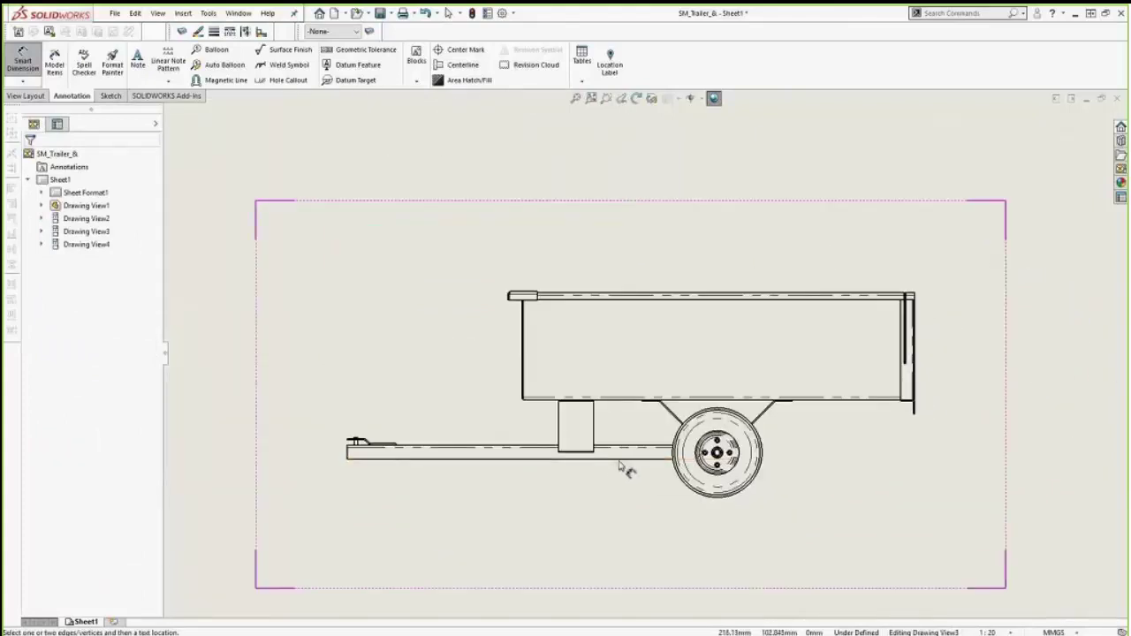
click(727, 502)
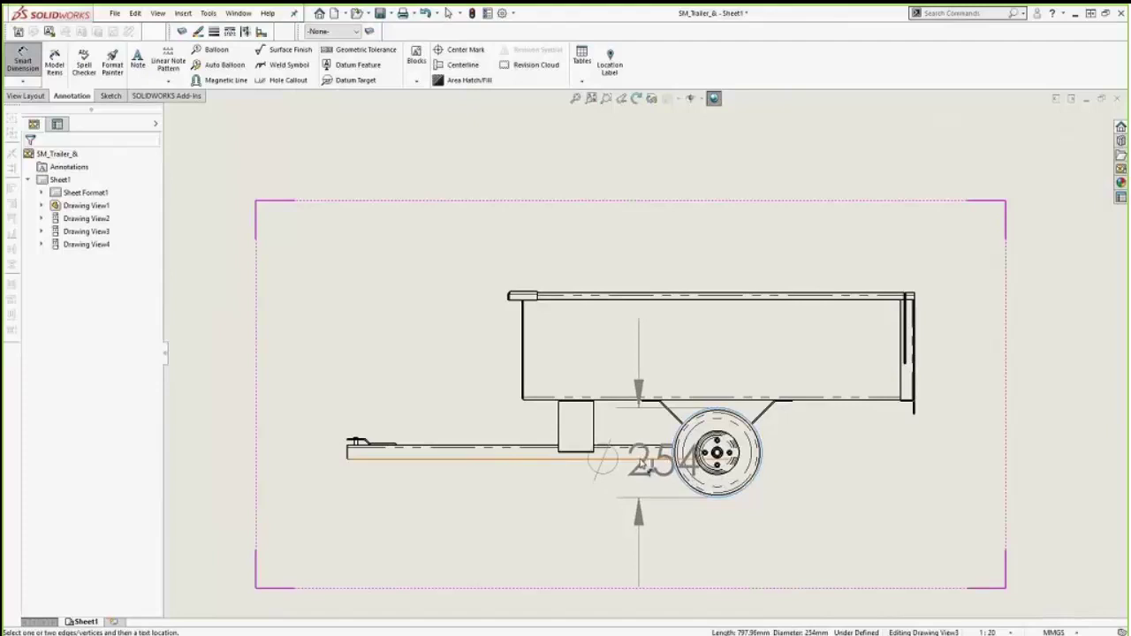
click(649, 459)
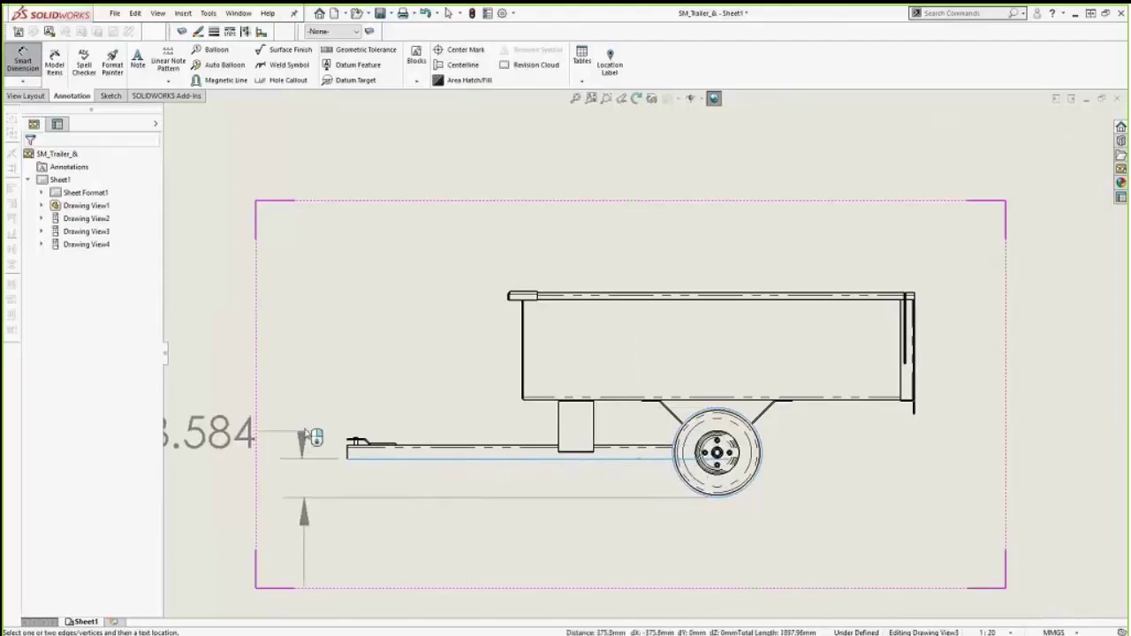
click(303, 402)
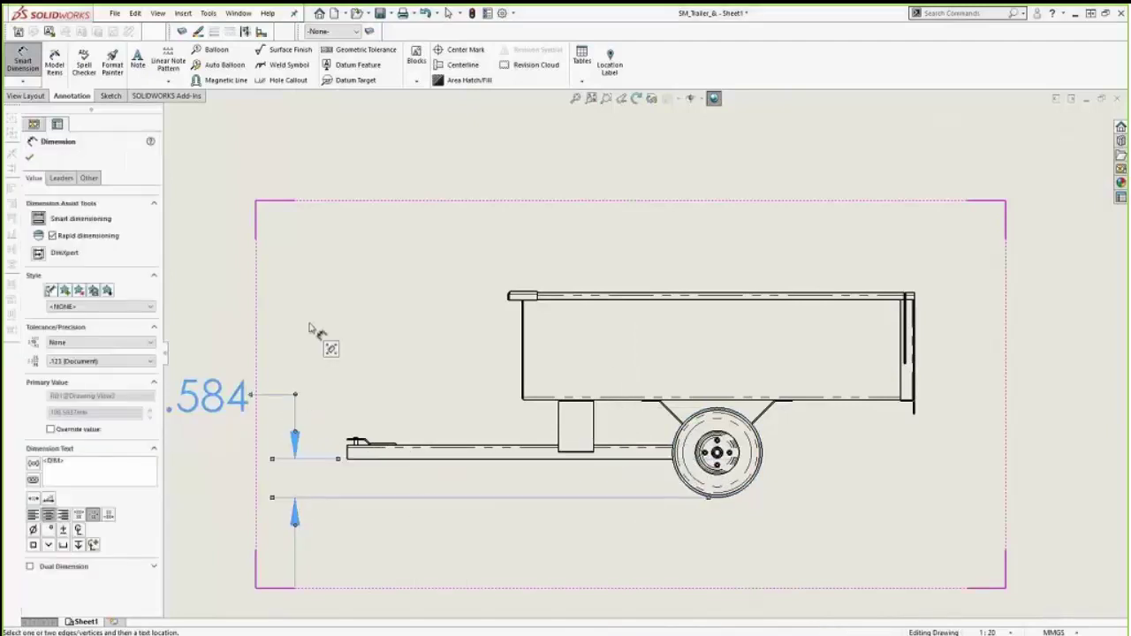
key(Escape)
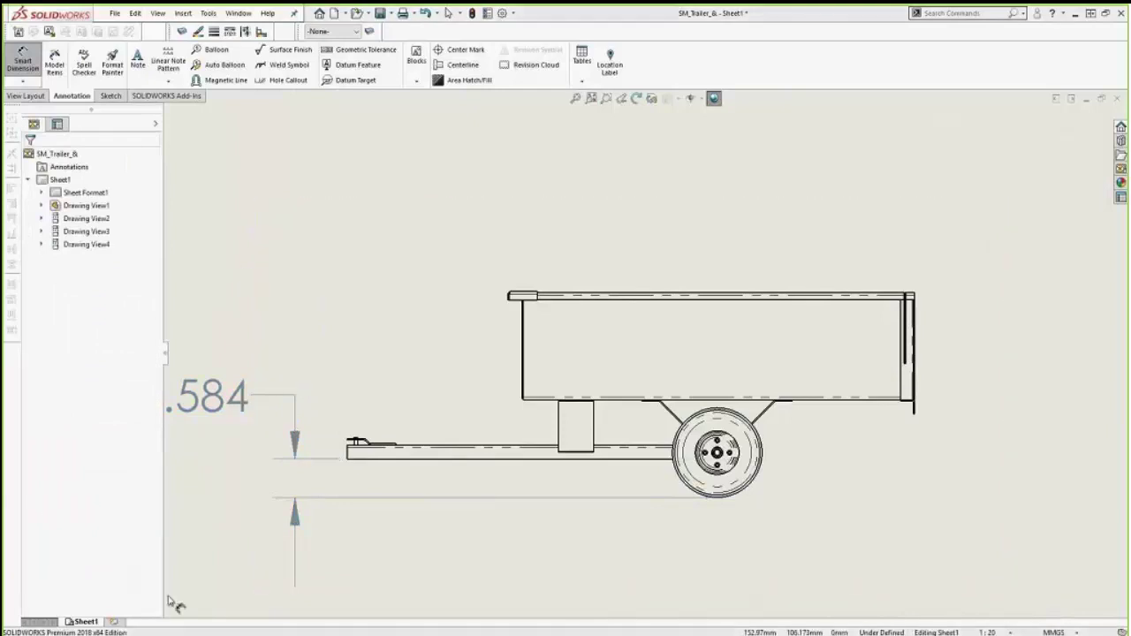
Step: Add Sheet2 and start a model view showing only the corner bracket body
click(116, 623)
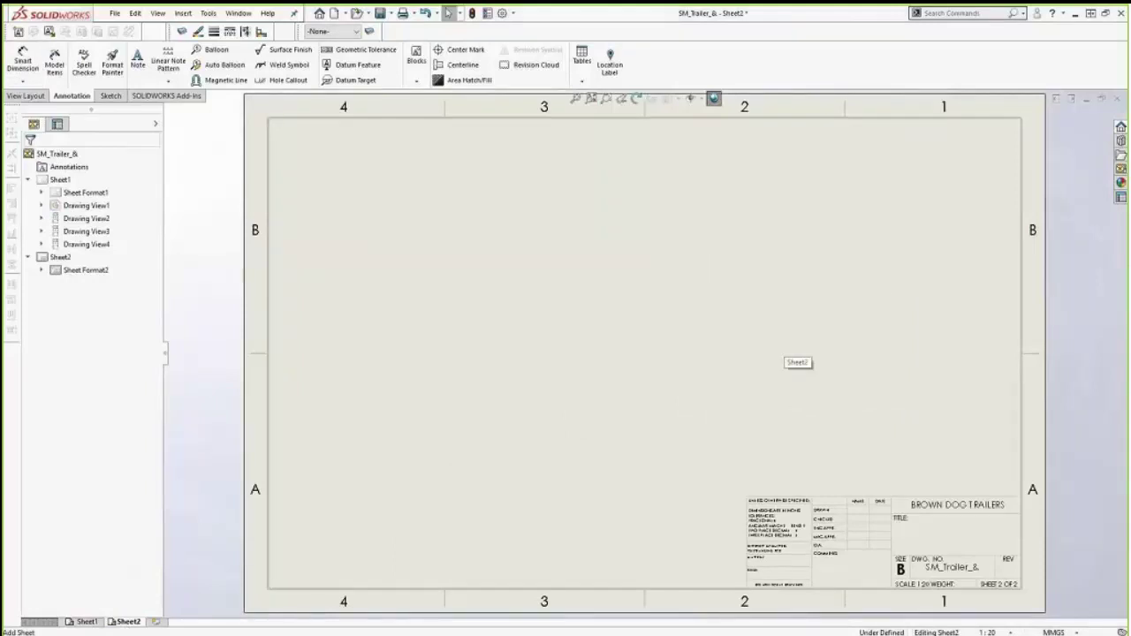
click(28, 96)
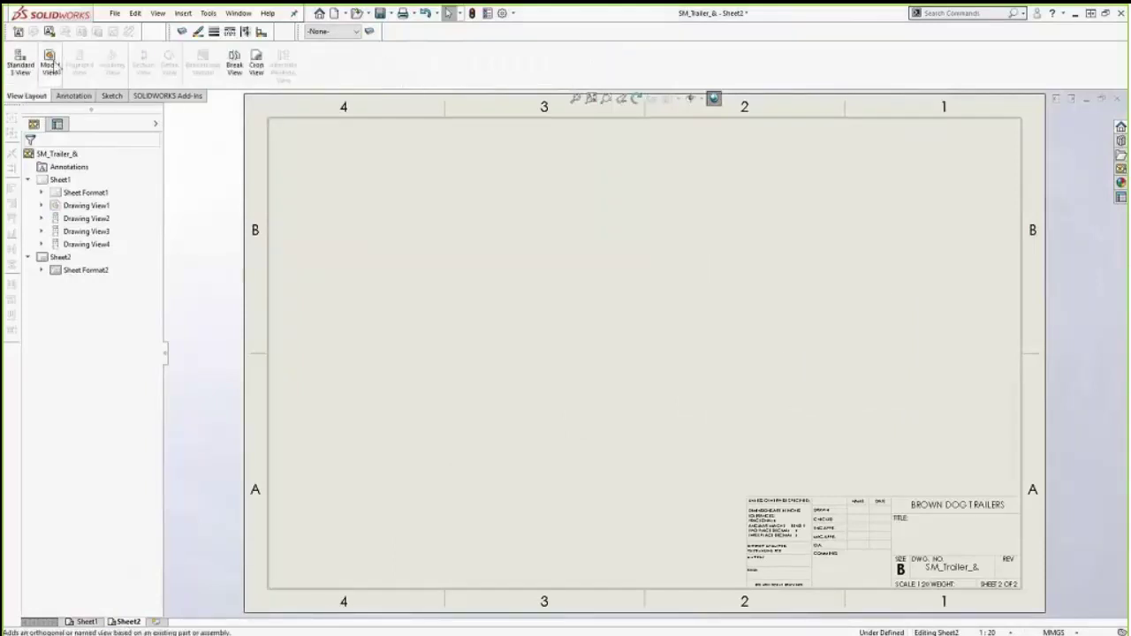
click(51, 65)
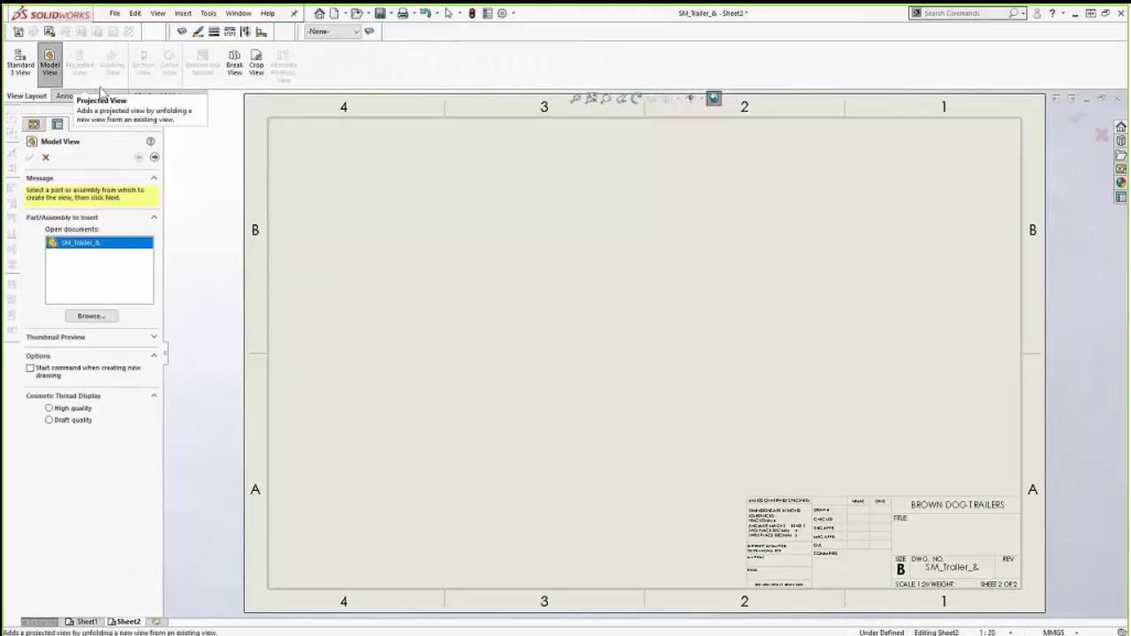
click(154, 158)
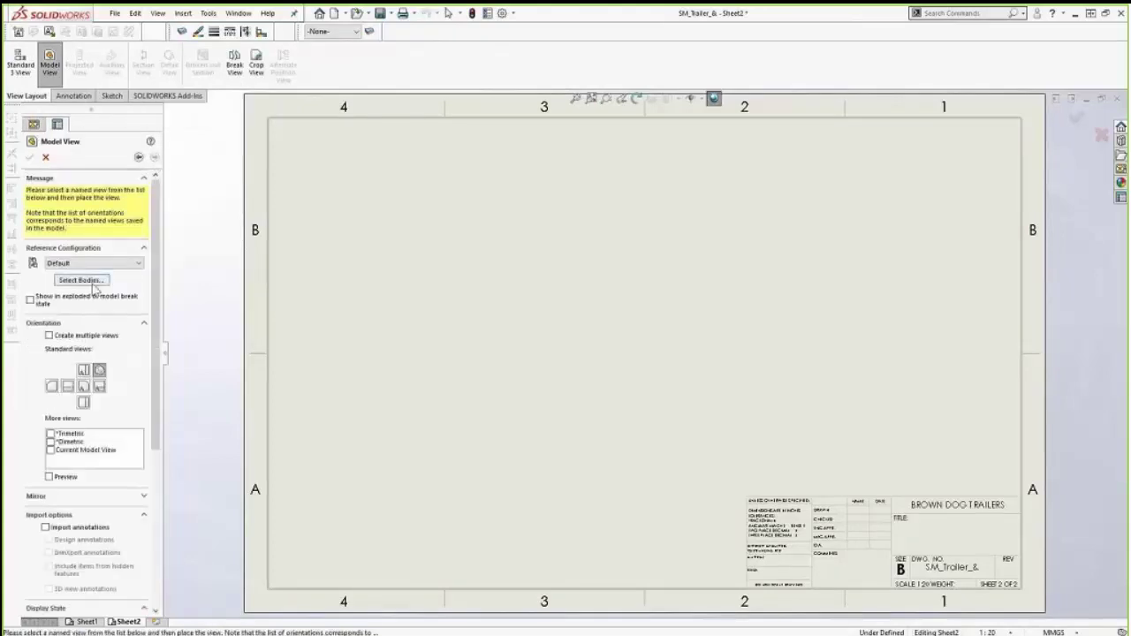
click(93, 283)
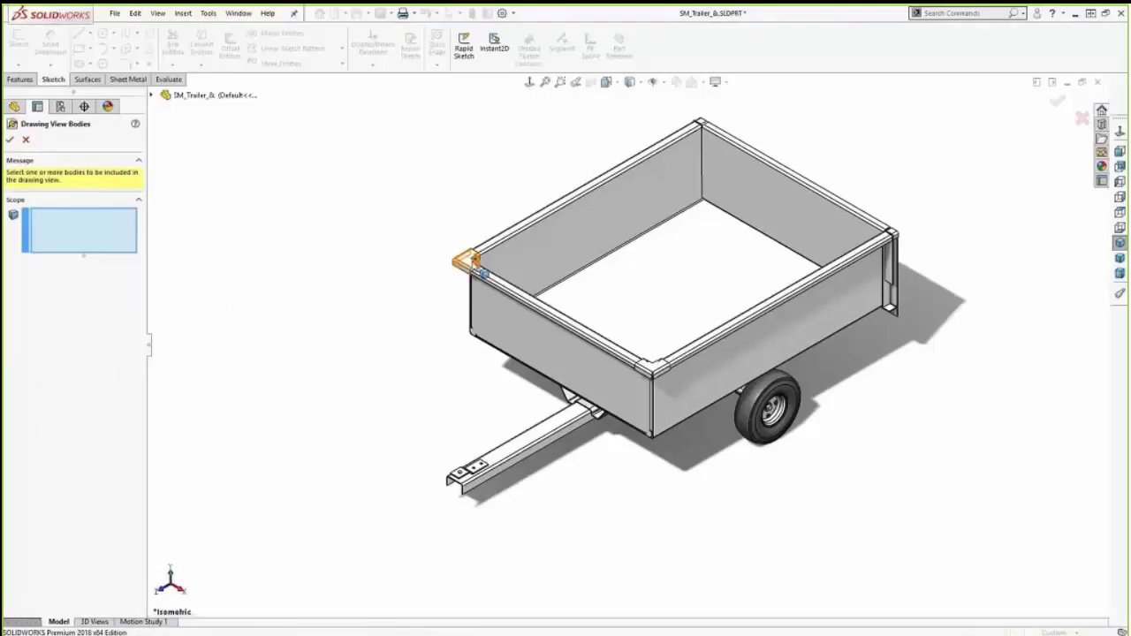
click(478, 269)
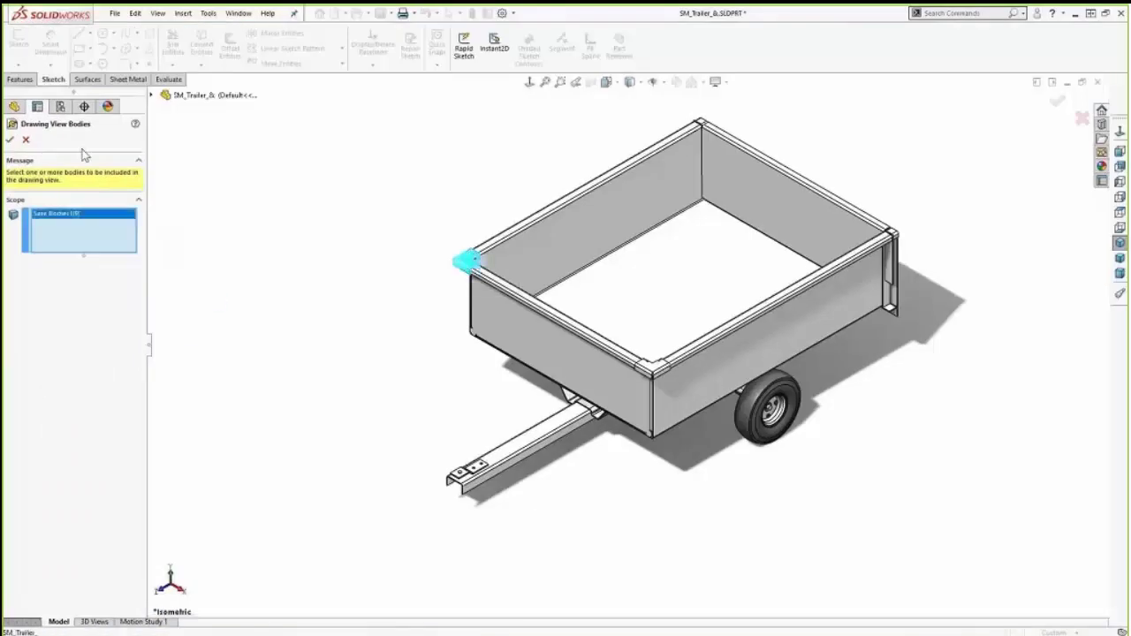
click(13, 140)
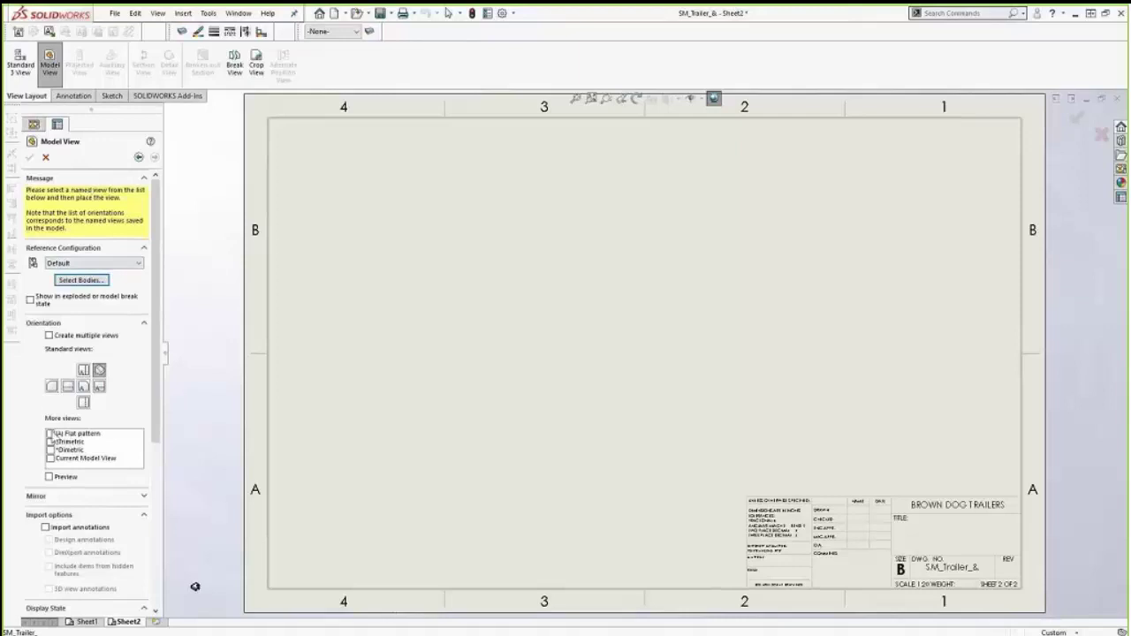
Step: Place the corner bracket's flat pattern view on Sheet2
click(53, 435)
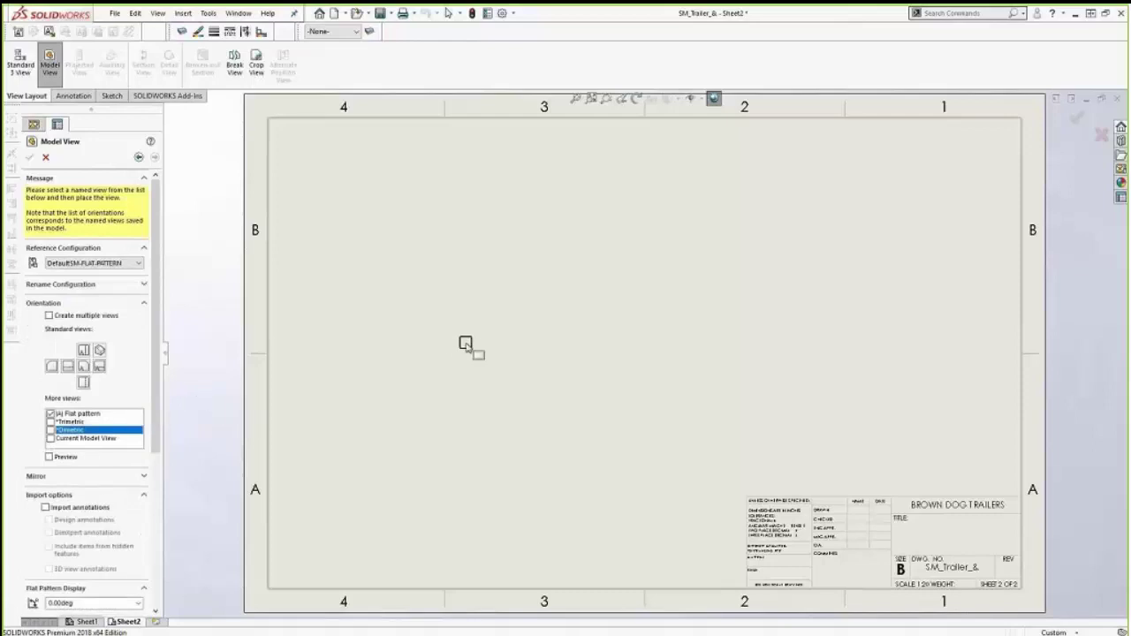
click(469, 345)
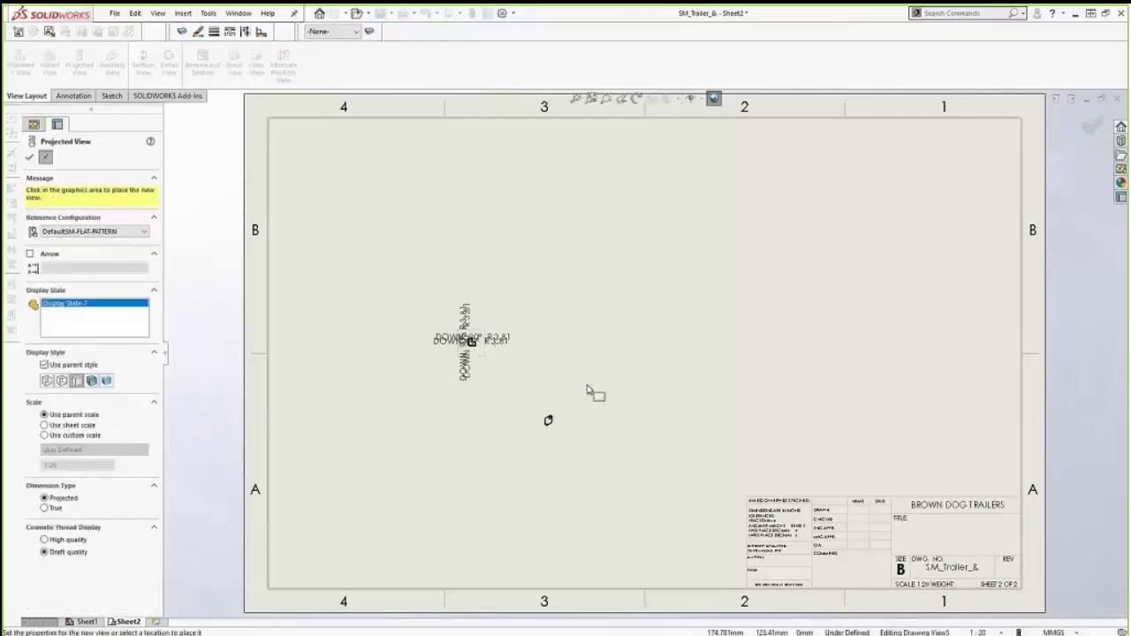
key(Escape)
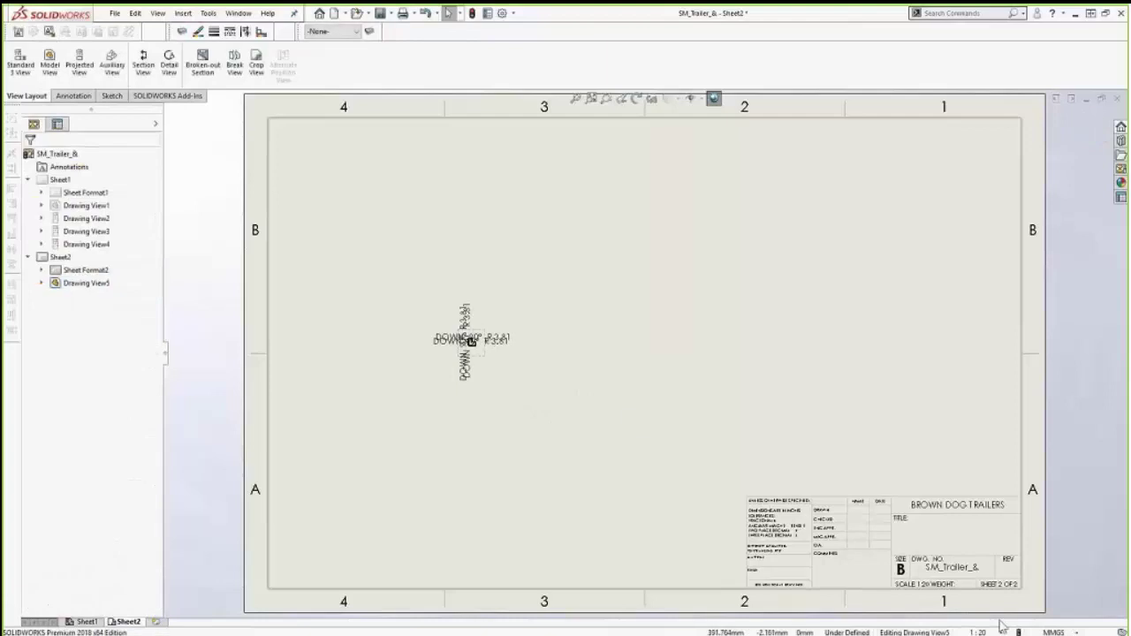
Step: Set the sheet scale to 1:1 and nudge the flat pattern view right and down
click(988, 633)
click(972, 443)
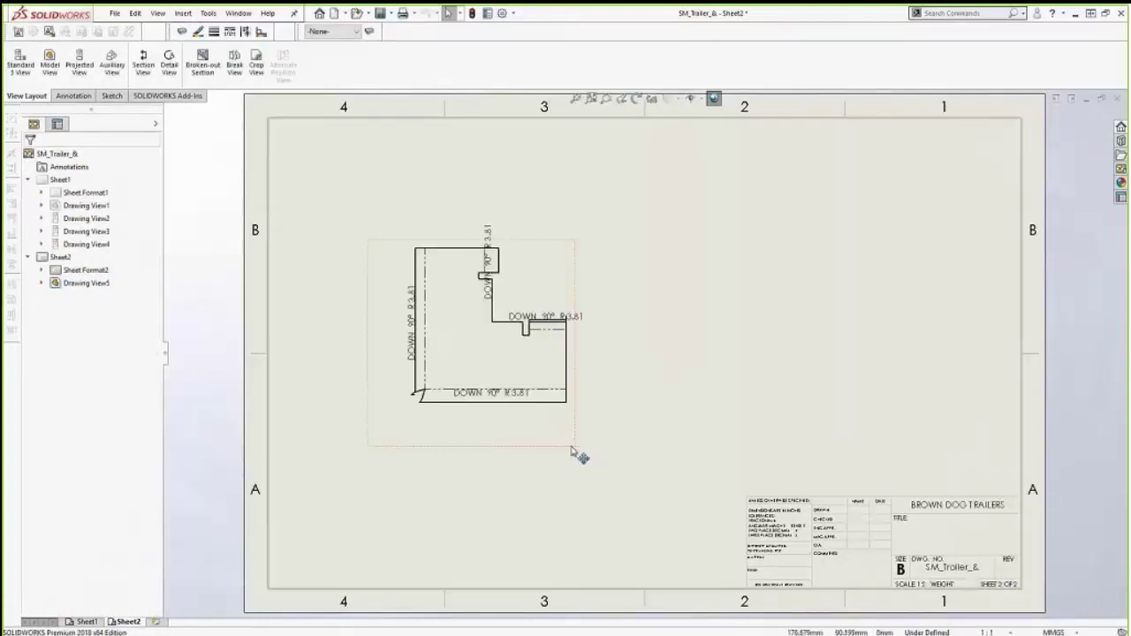
drag(575, 452, 589, 463)
scroll(487, 345, down, 4)
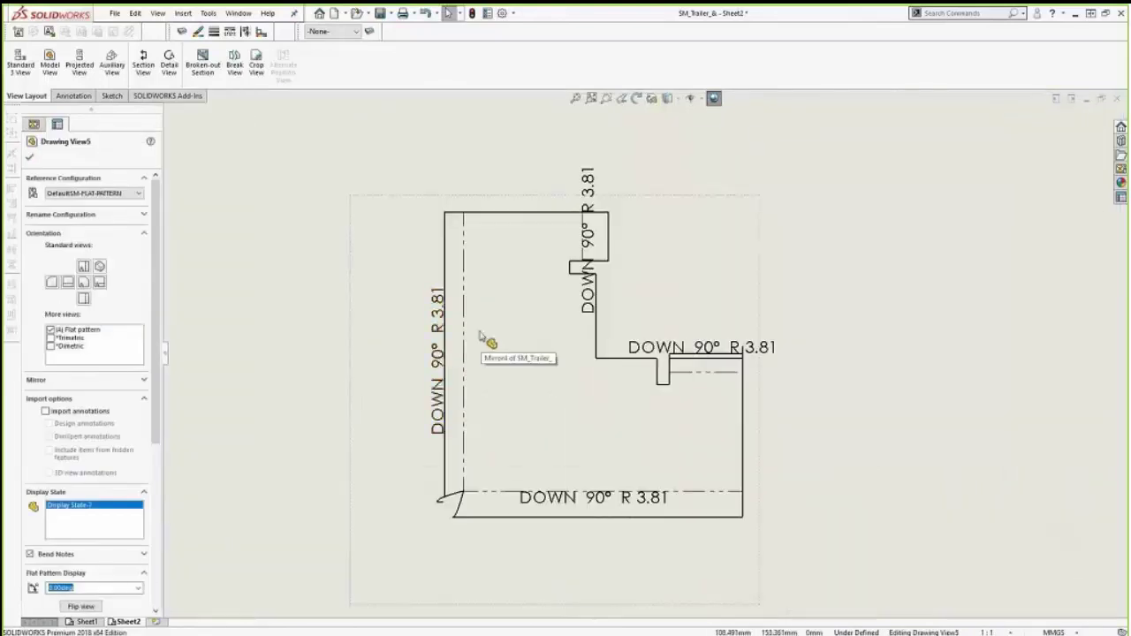
Step: Move two DOWN 90° R 3.81 bend notes outside the outline, the horizontal one with a leader
click(594, 265)
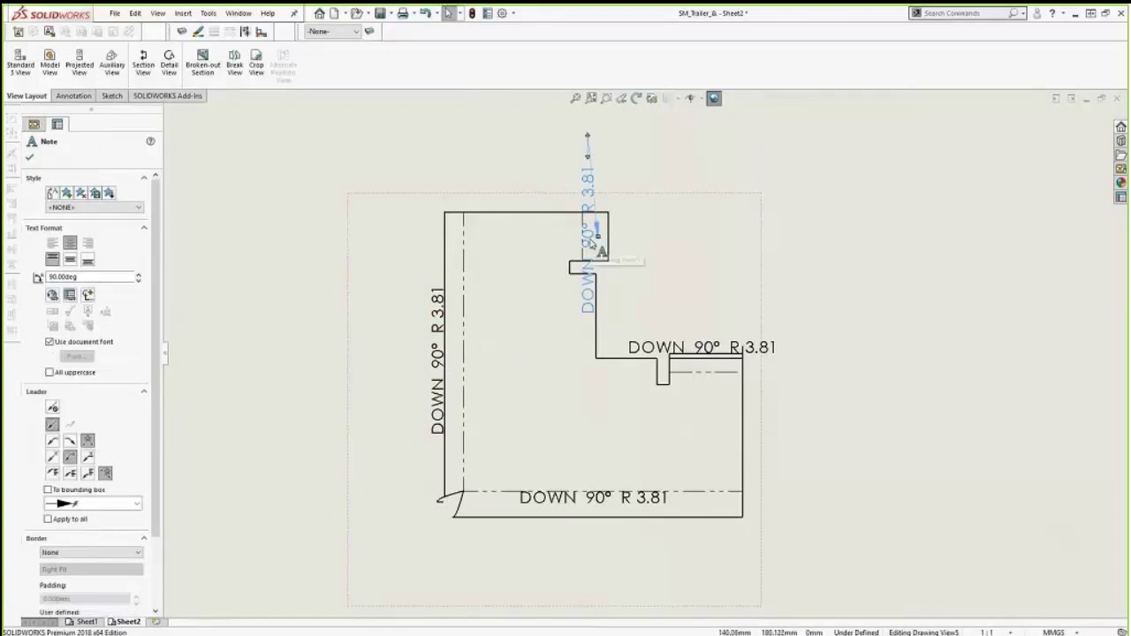
drag(597, 252, 676, 146)
click(732, 352)
click(52, 425)
drag(688, 348, 880, 326)
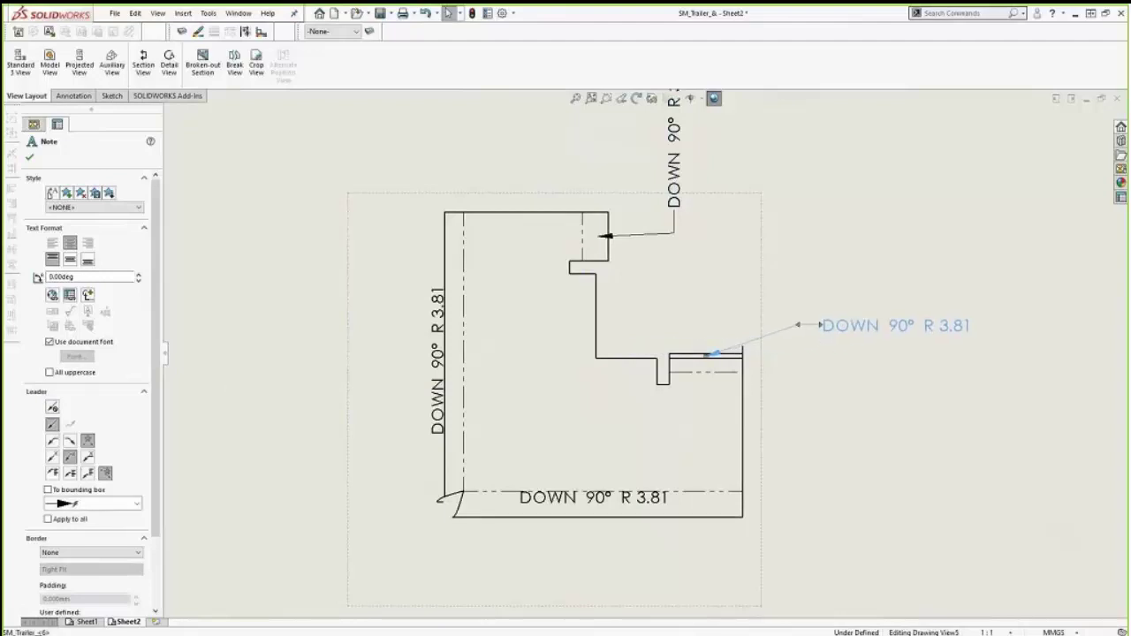
click(876, 392)
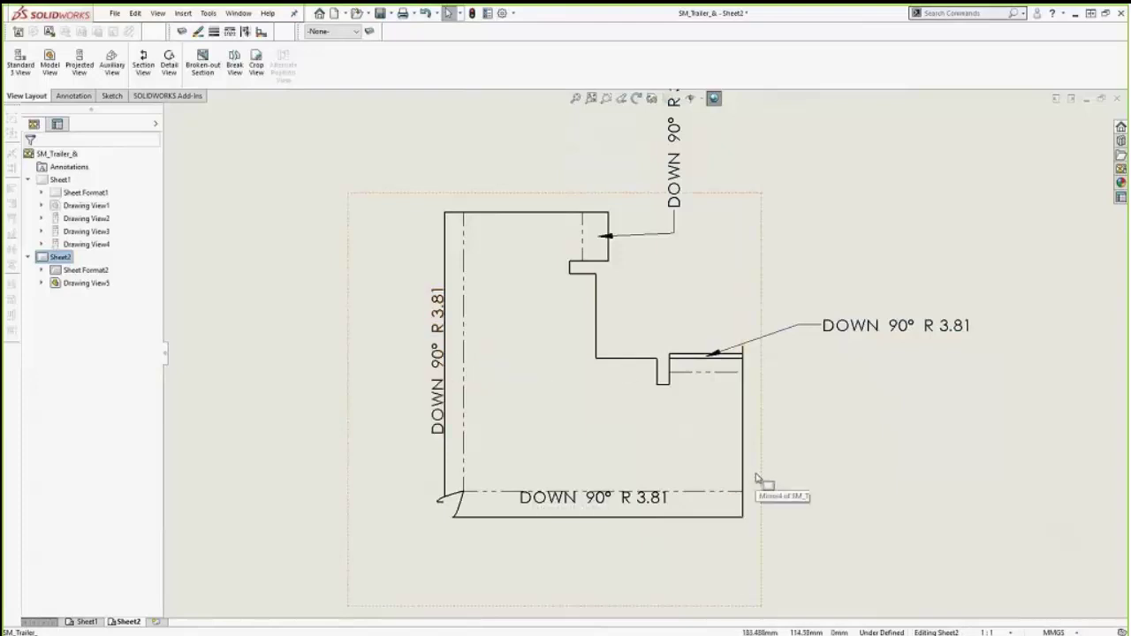
key(f)
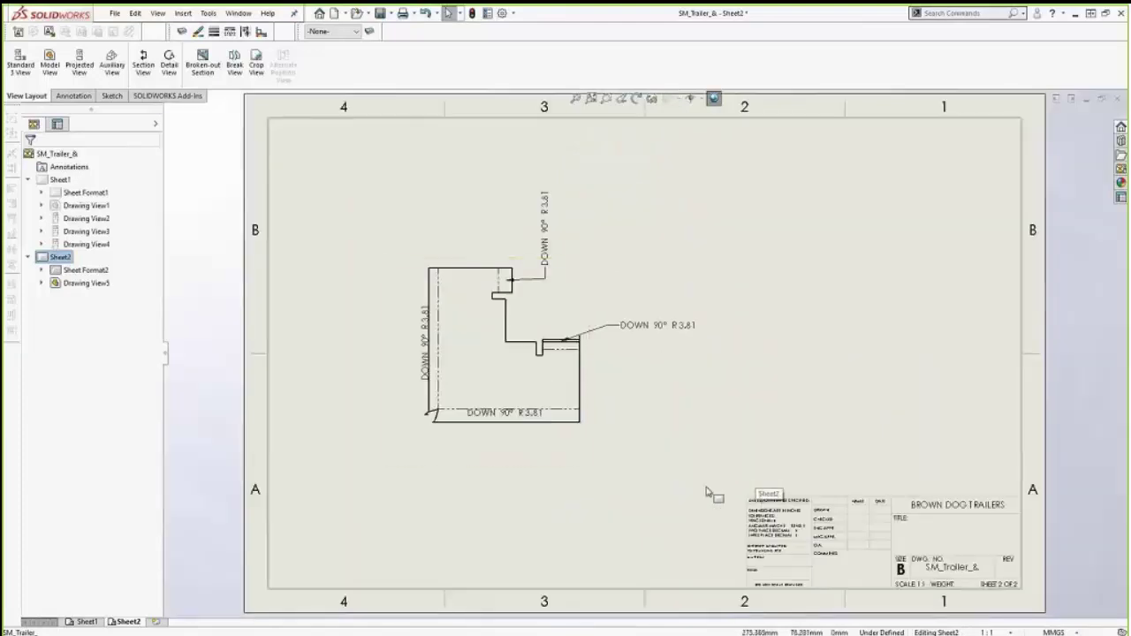
Step: Add Sheet3 and start a model view limited to the front side panel body
click(156, 623)
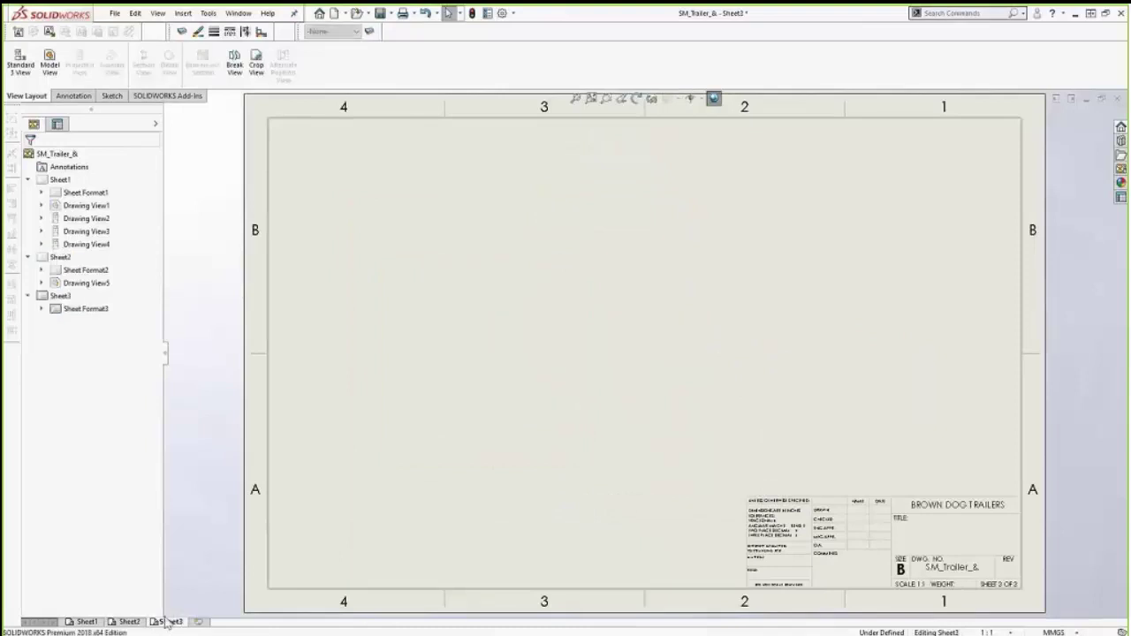
click(48, 71)
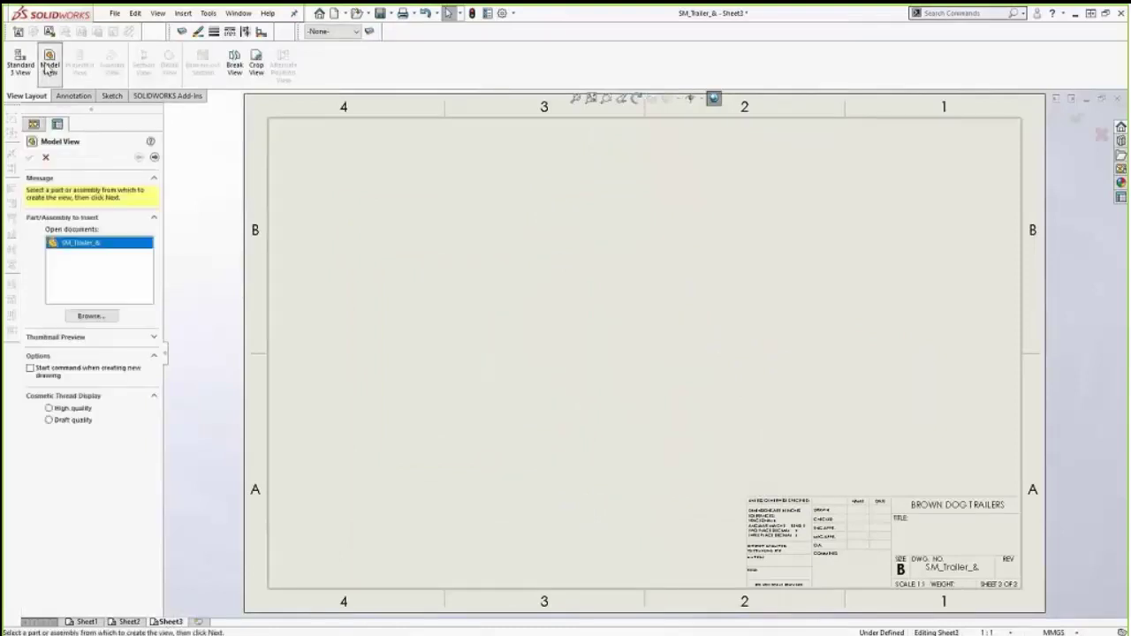
click(155, 157)
click(82, 280)
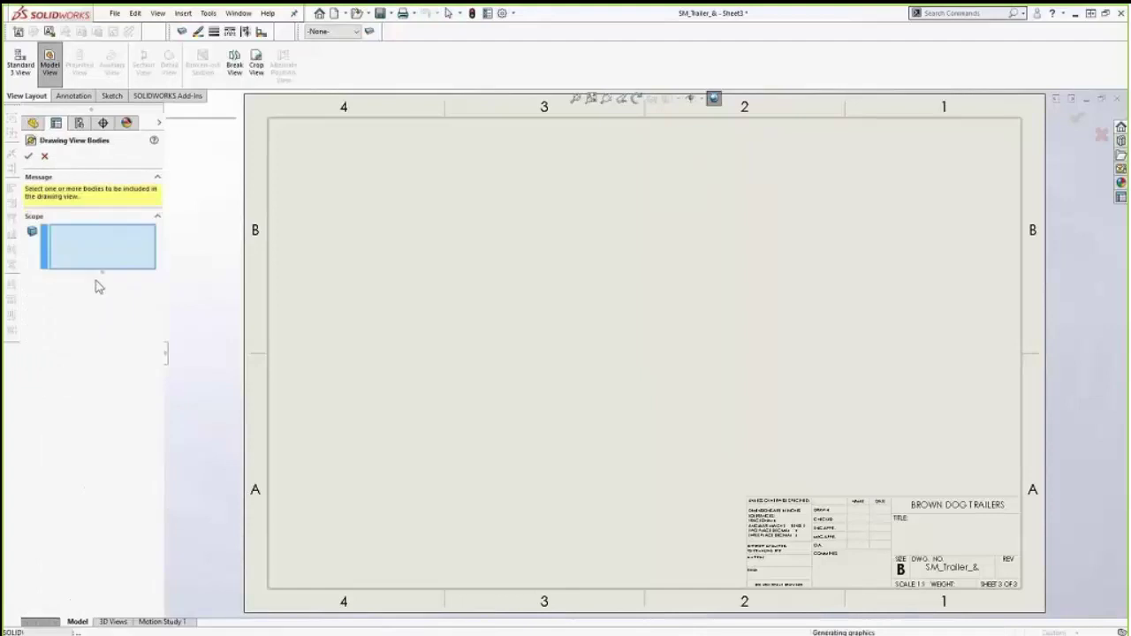
click(564, 361)
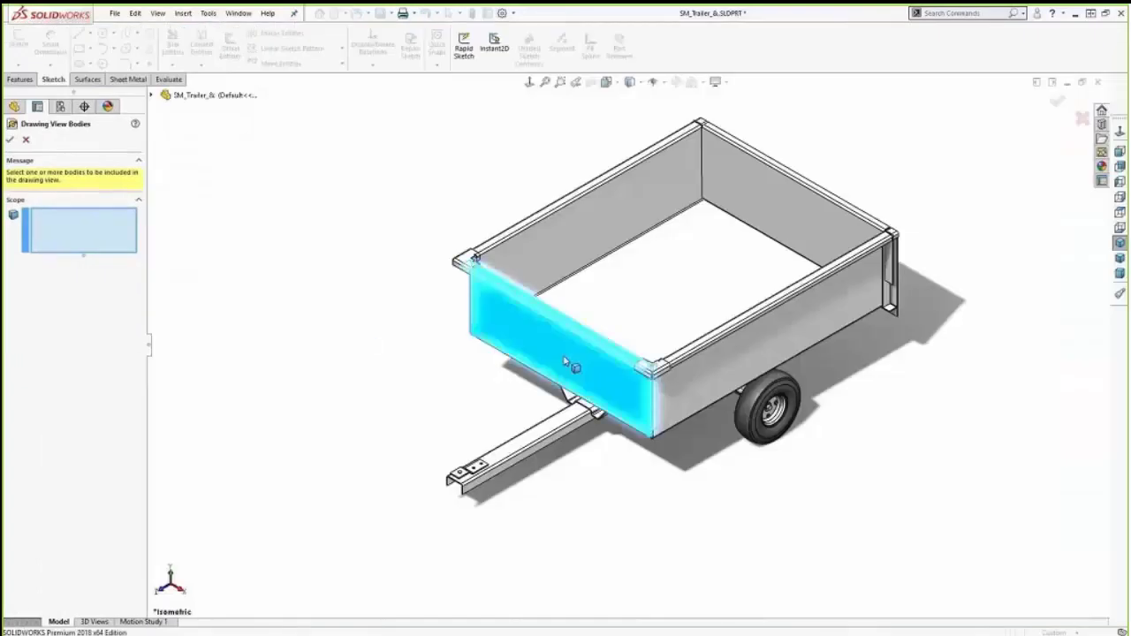
click(10, 141)
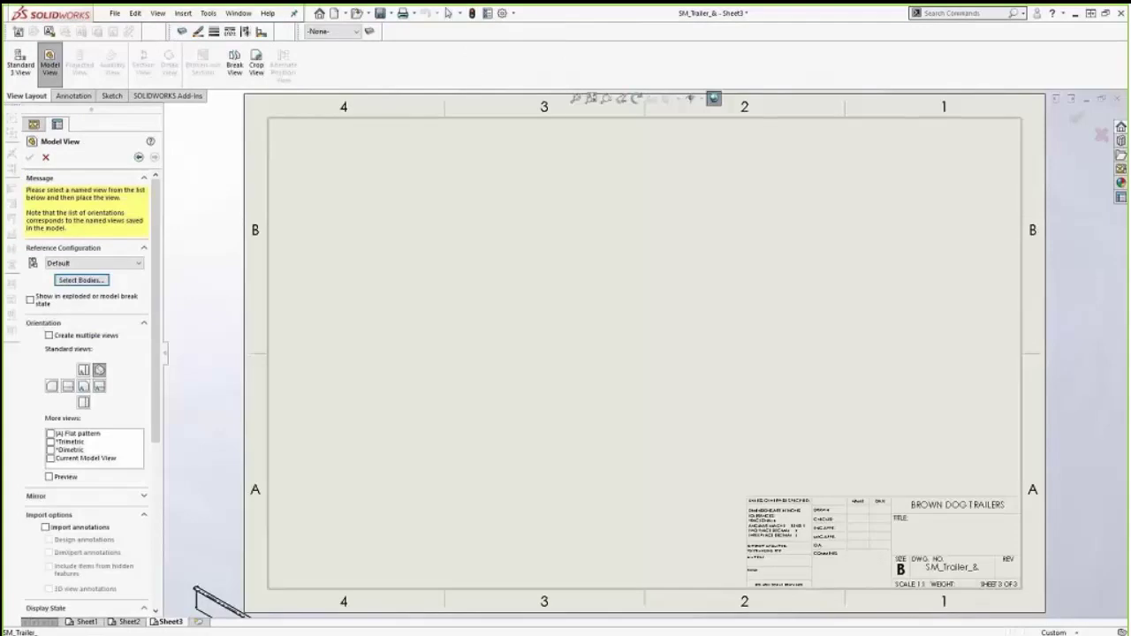
Step: Place the side panel as a flat pattern view and set the sheet scale to 1:5
click(53, 434)
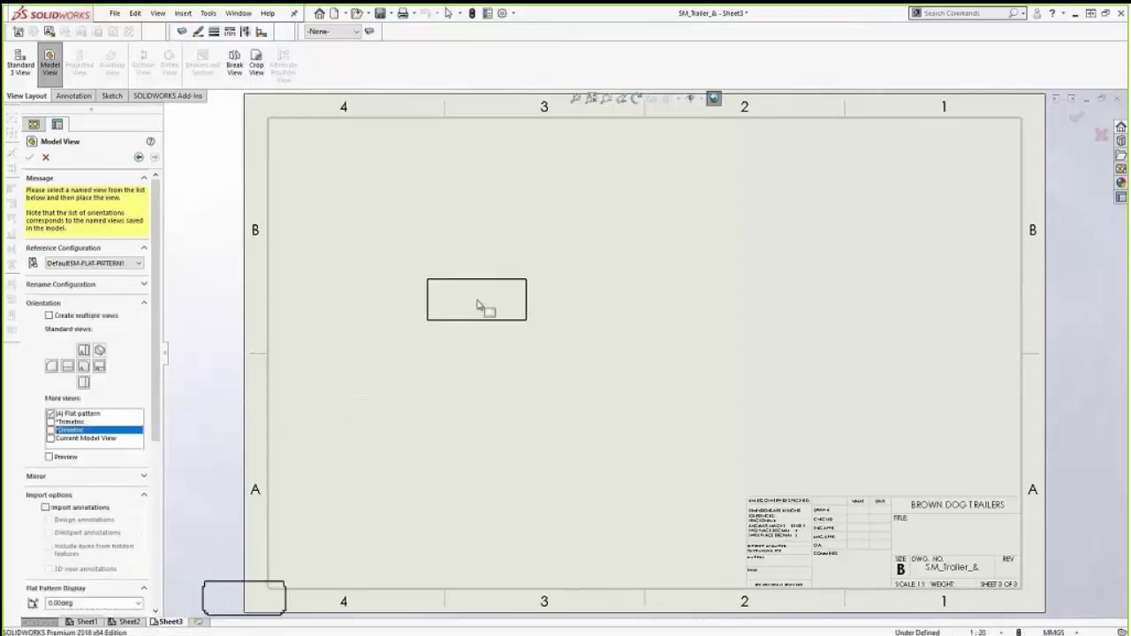
click(485, 304)
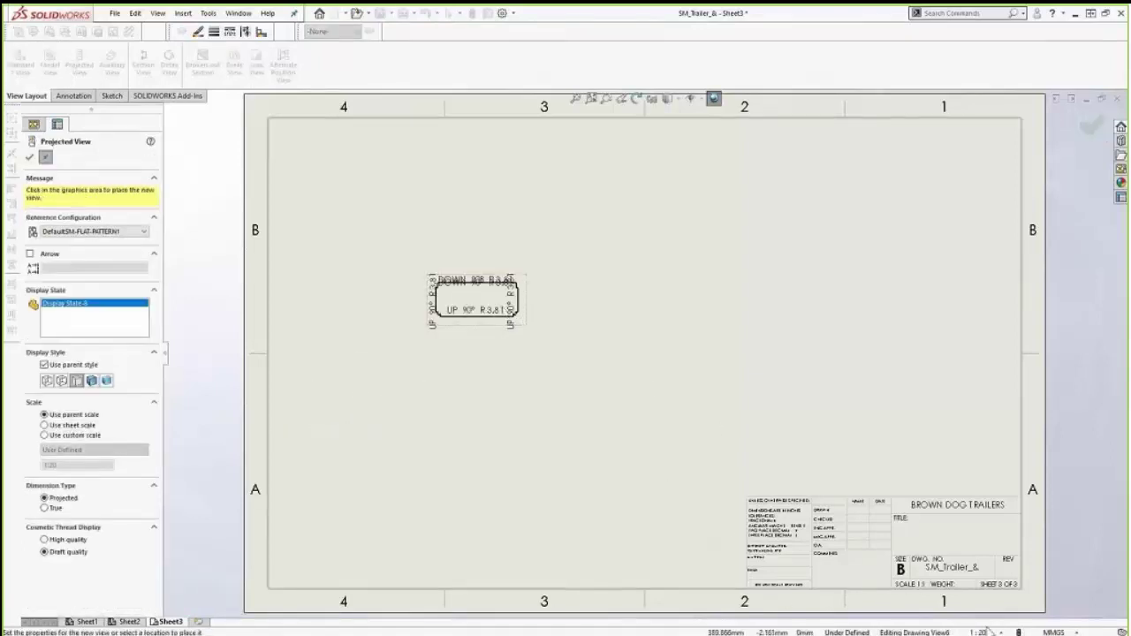
click(1014, 630)
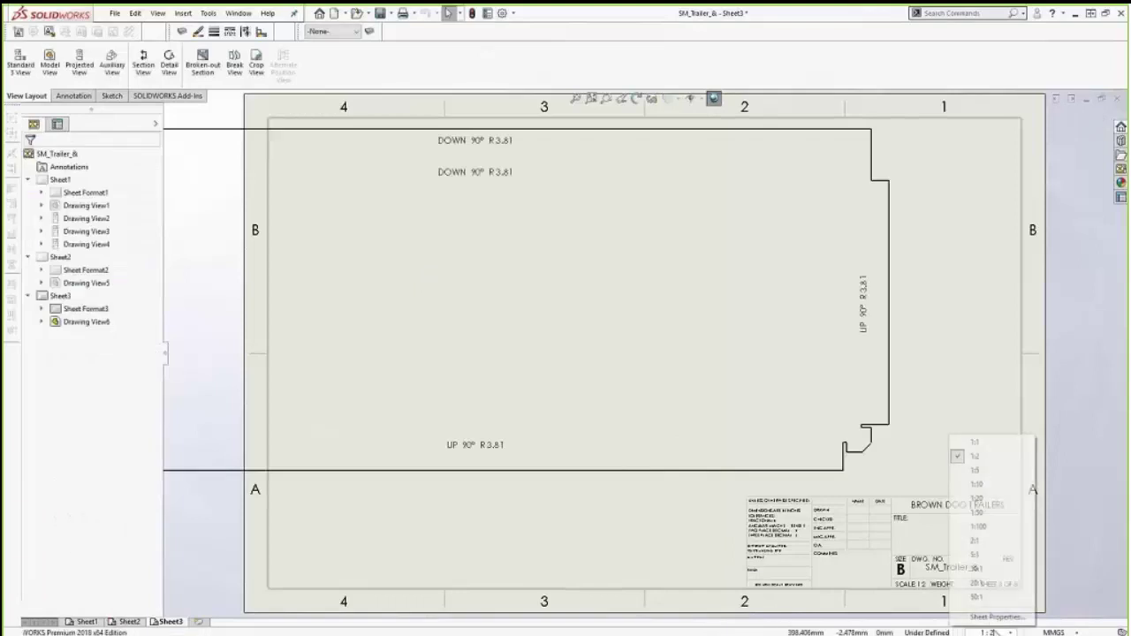
click(975, 477)
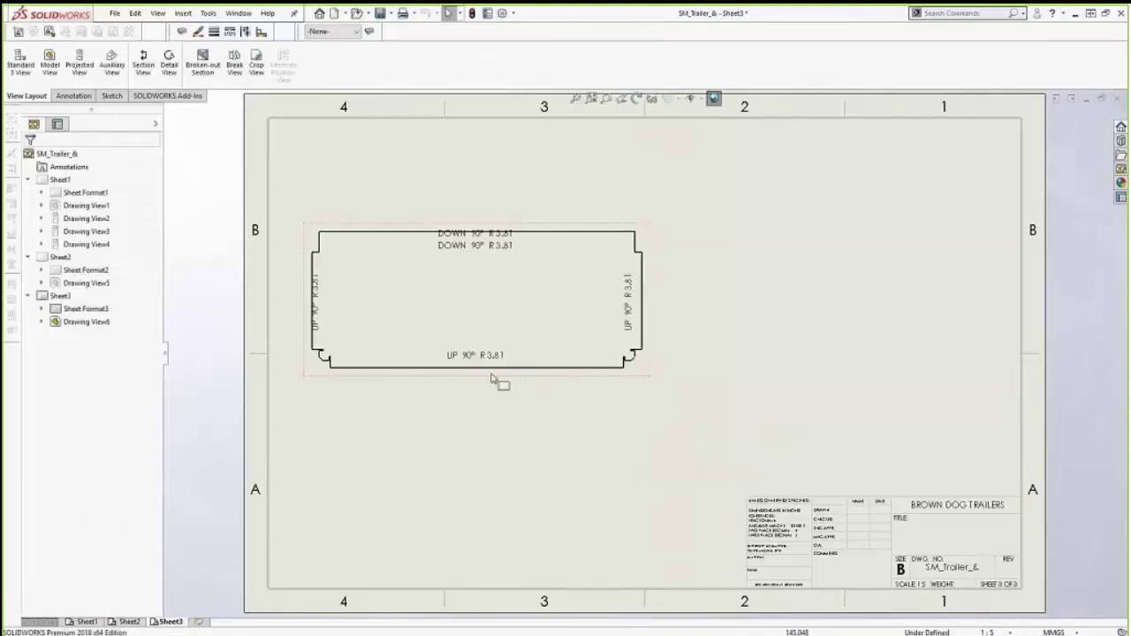
Step: Show bend lines and add horizontal ordinate dimensions 0, 22.108, 866.323 and 888.431
click(700, 99)
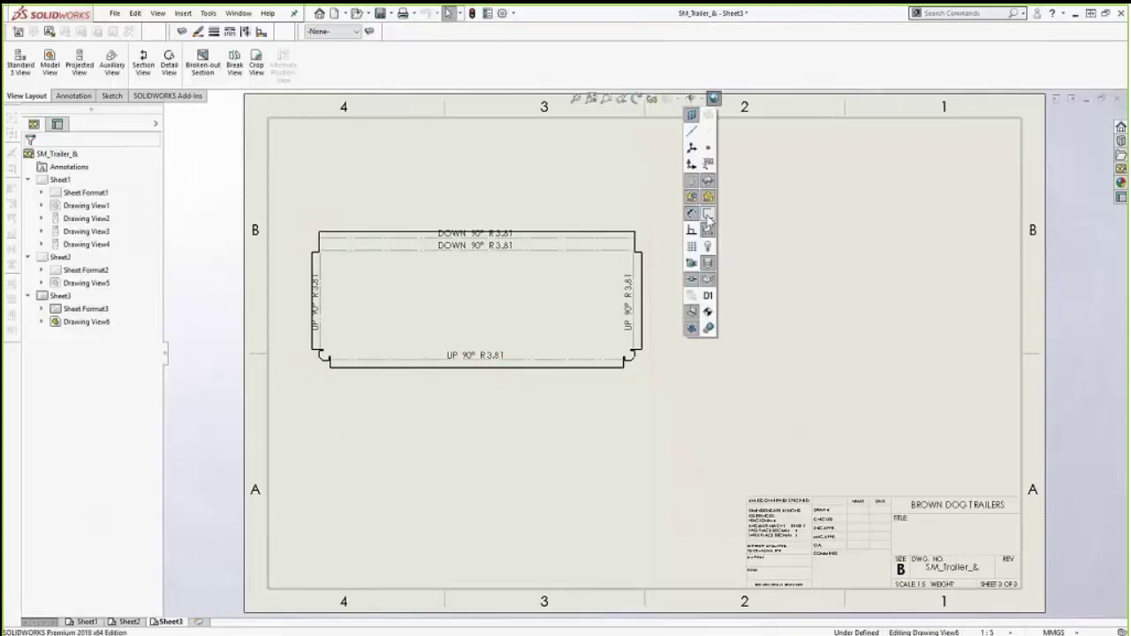
click(708, 230)
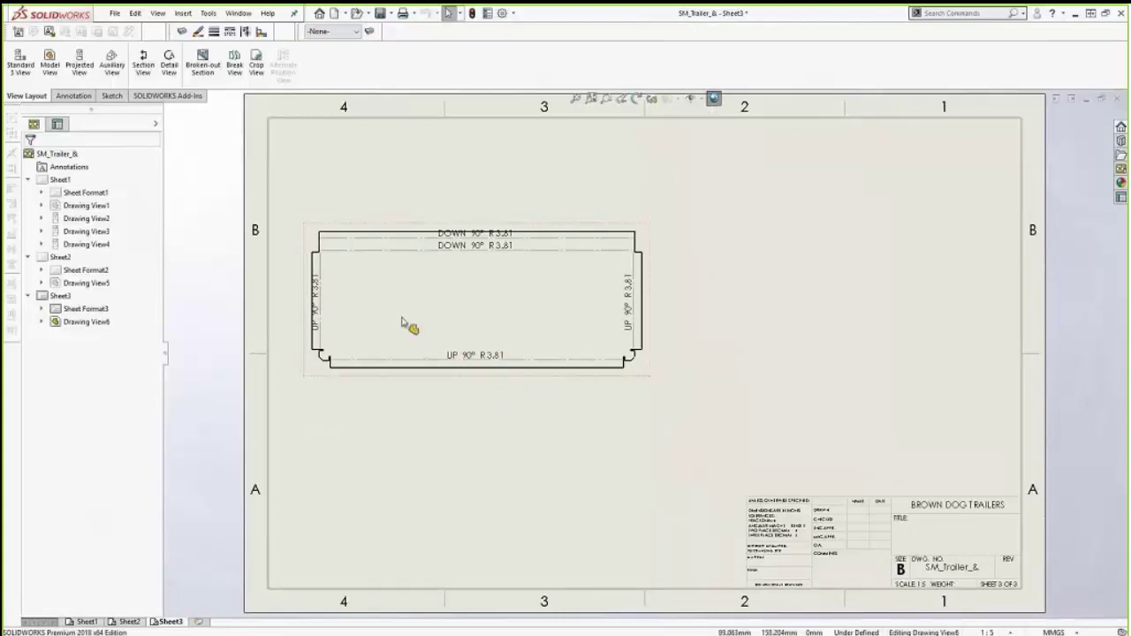
scroll(402, 321, down, 2)
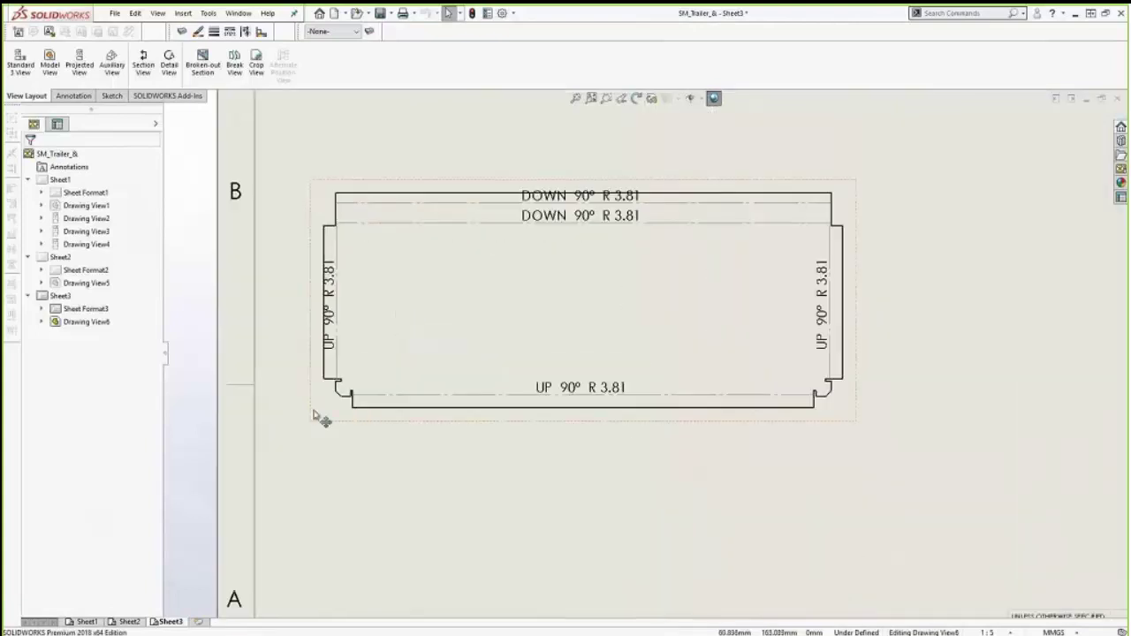
click(69, 95)
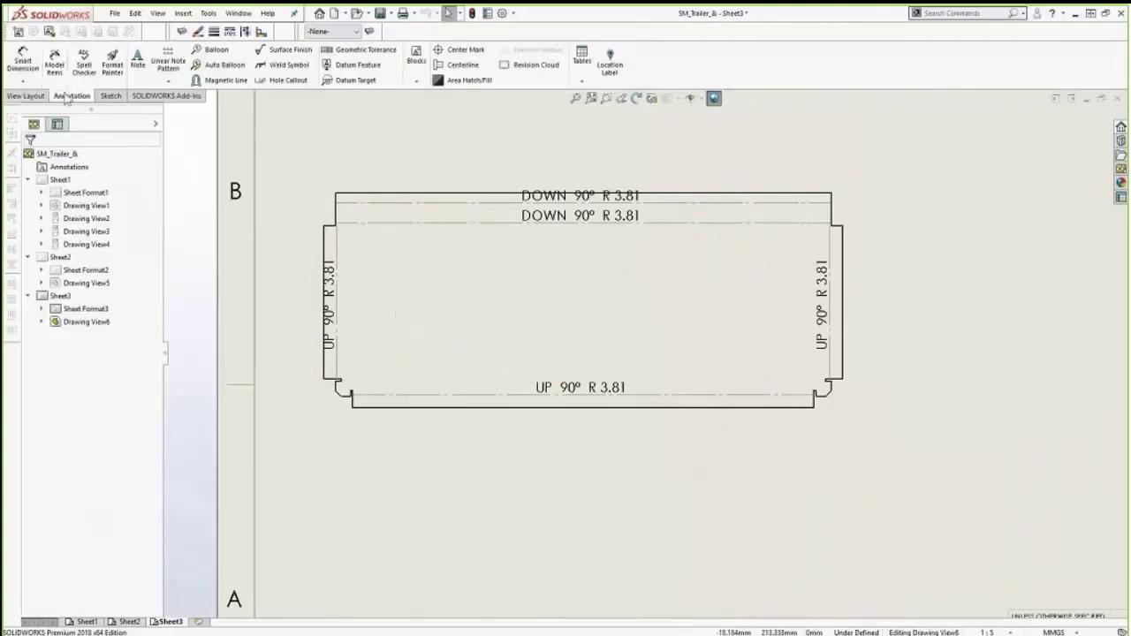
click(22, 83)
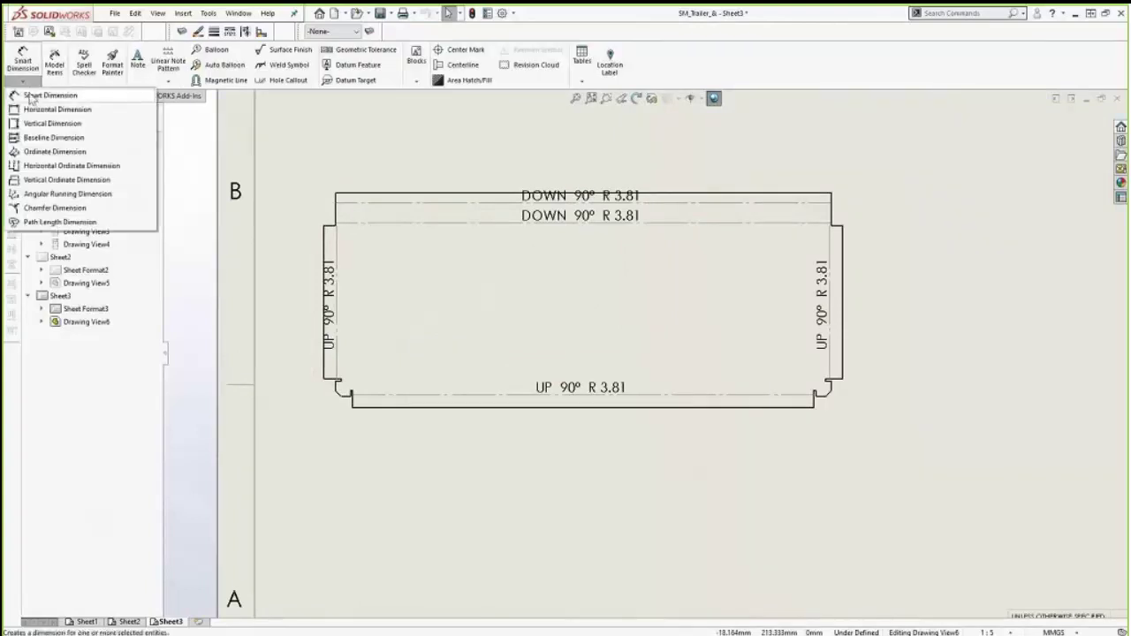
click(40, 160)
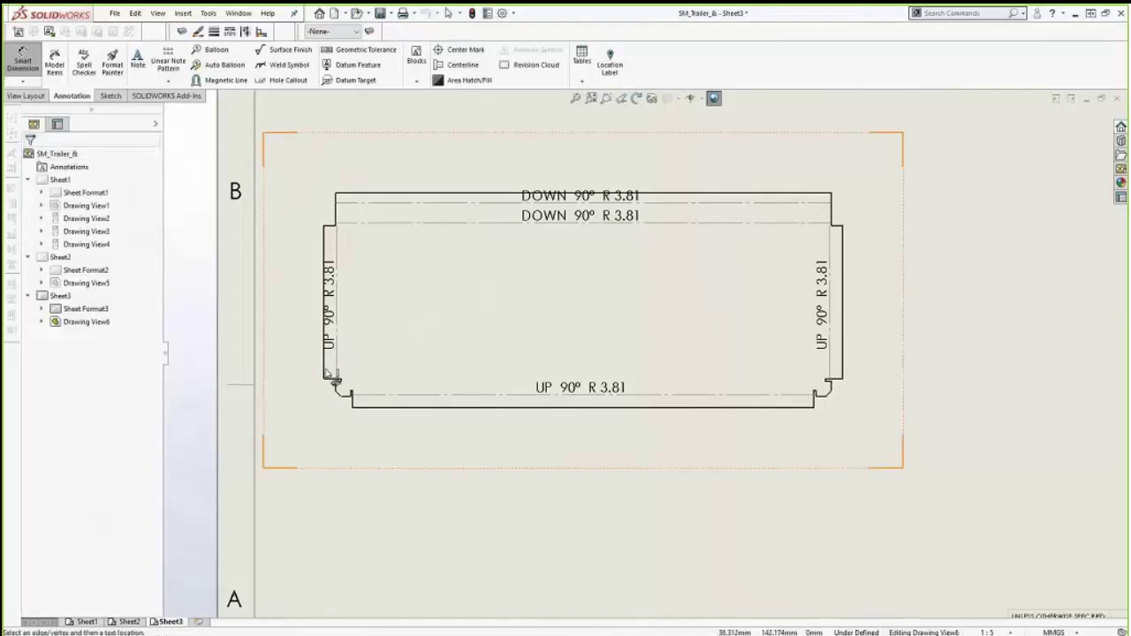
click(324, 366)
click(329, 513)
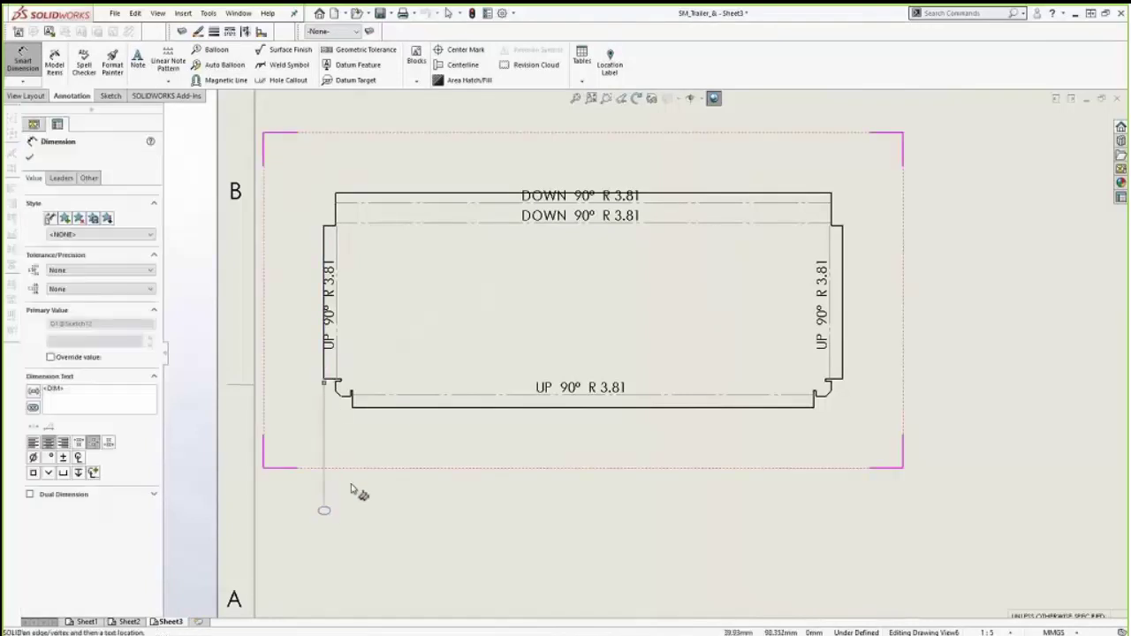
click(345, 378)
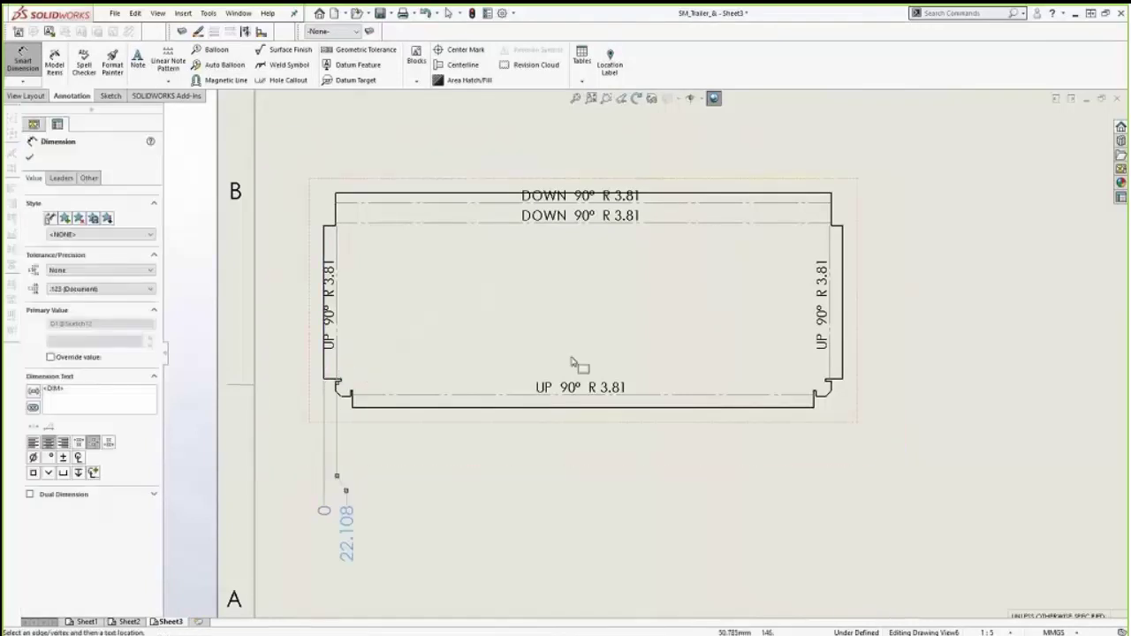
click(830, 362)
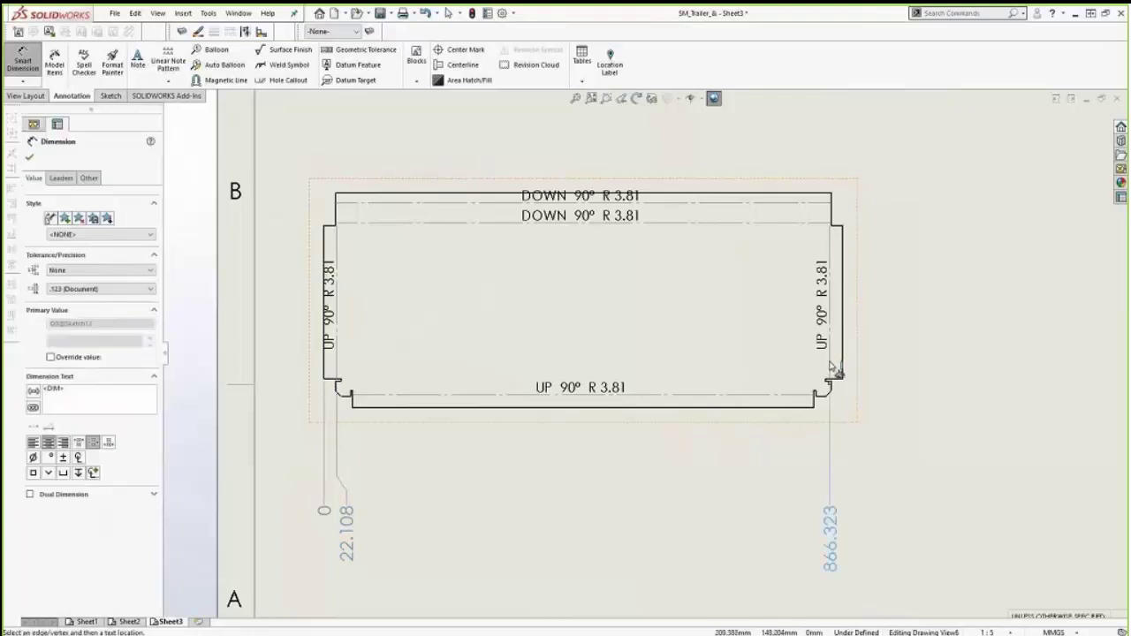
click(843, 362)
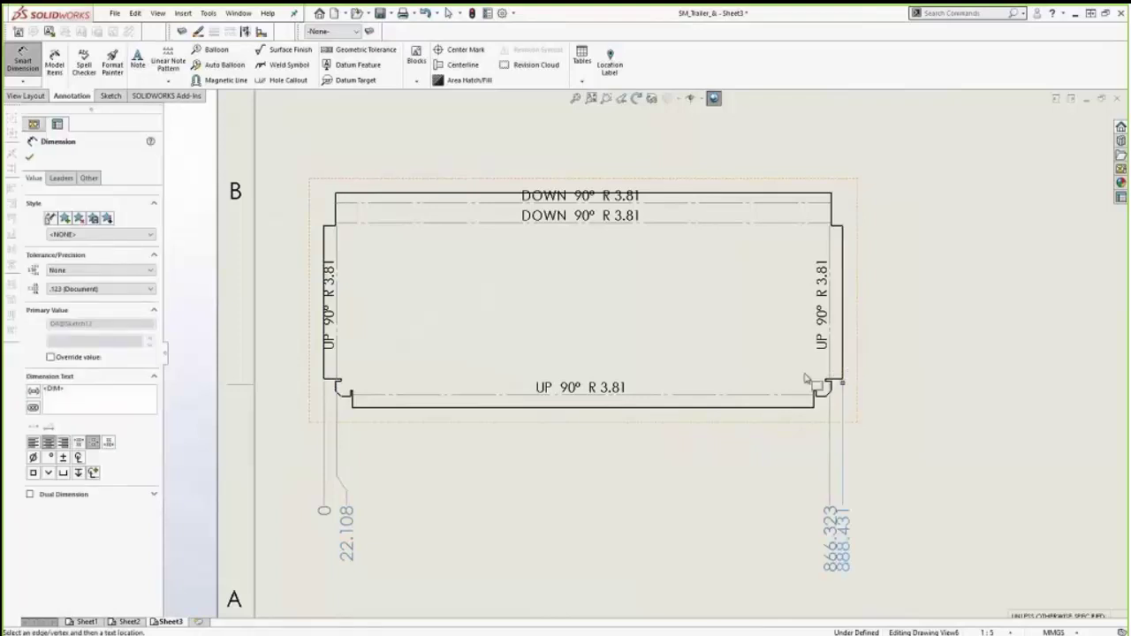
key(Escape)
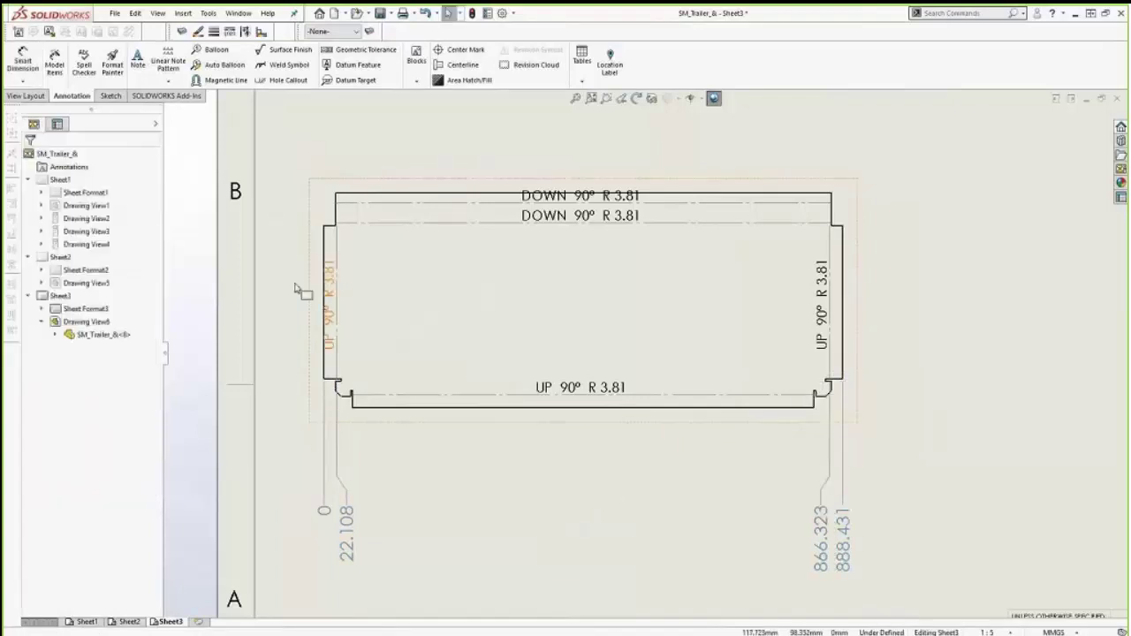
Step: Add vertical ordinate dimensions 0, 22.108, 316.323 and 350.538, then shift the view right
click(22, 80)
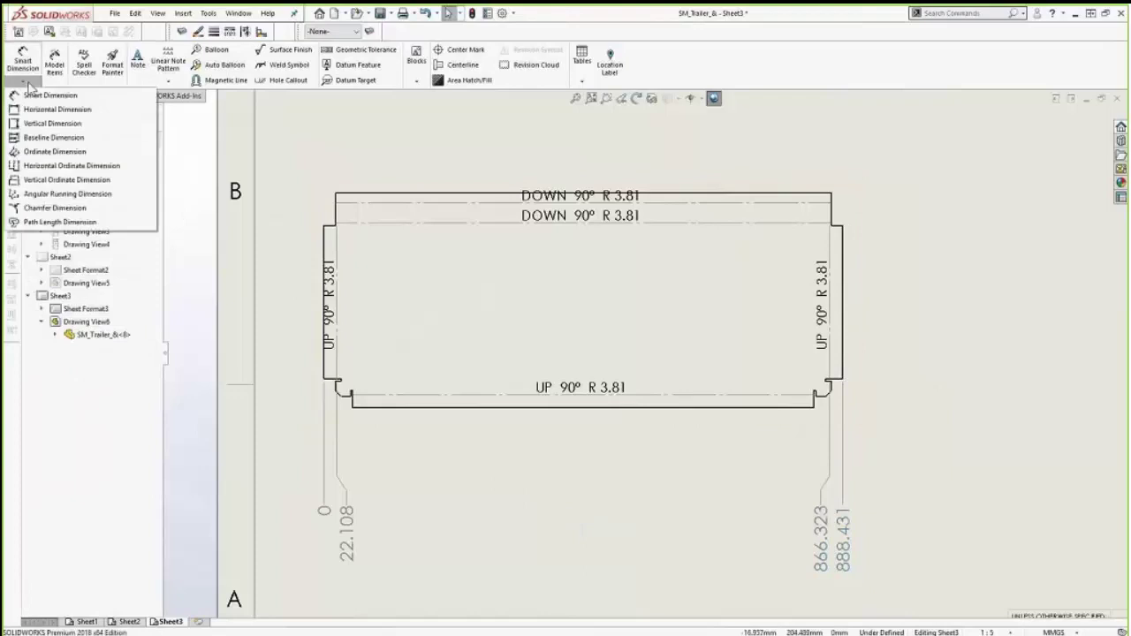
click(39, 151)
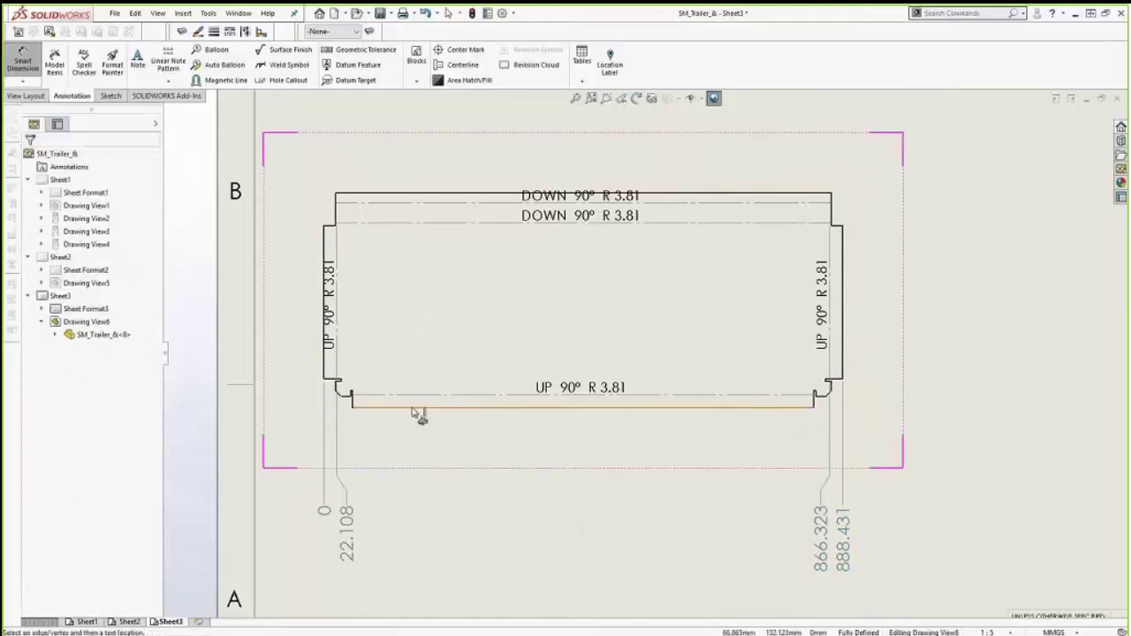
click(412, 412)
click(277, 410)
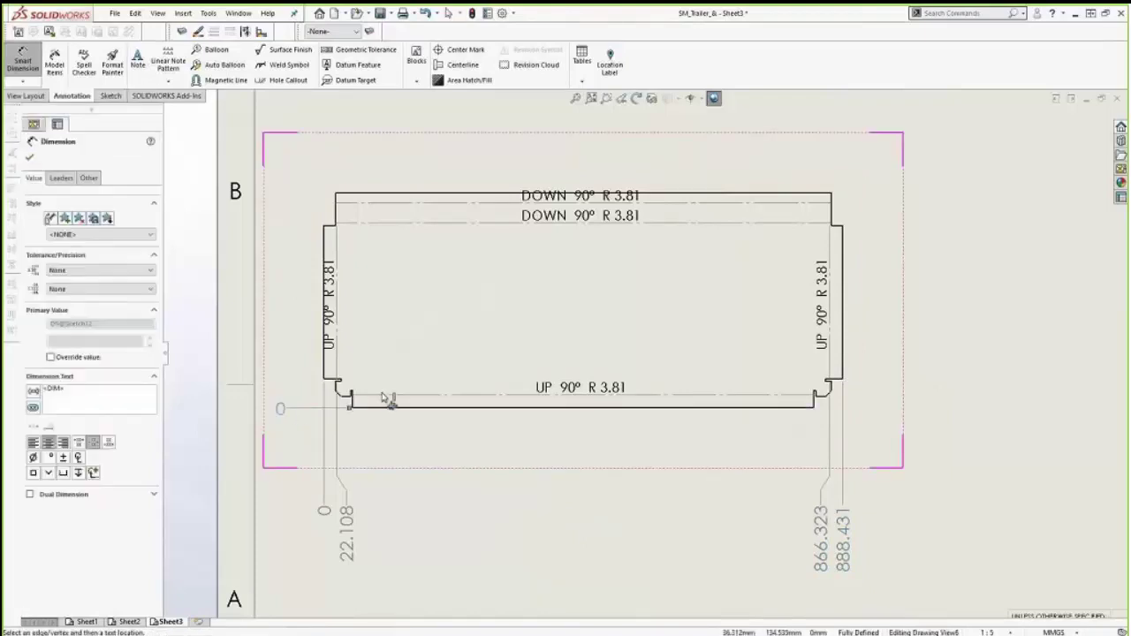
click(395, 403)
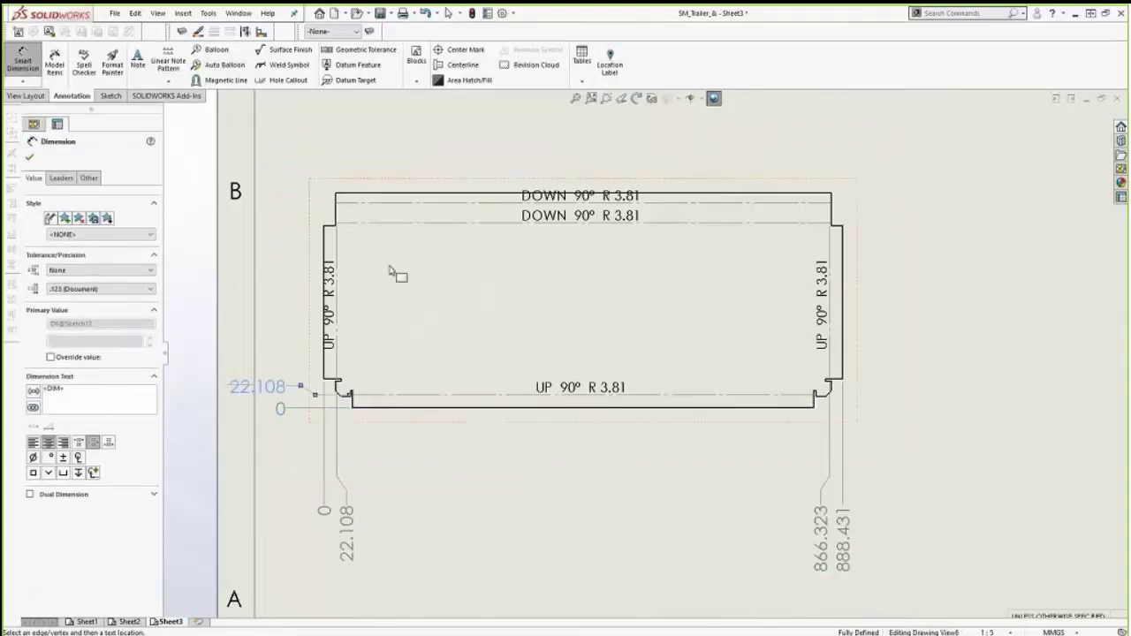
click(400, 226)
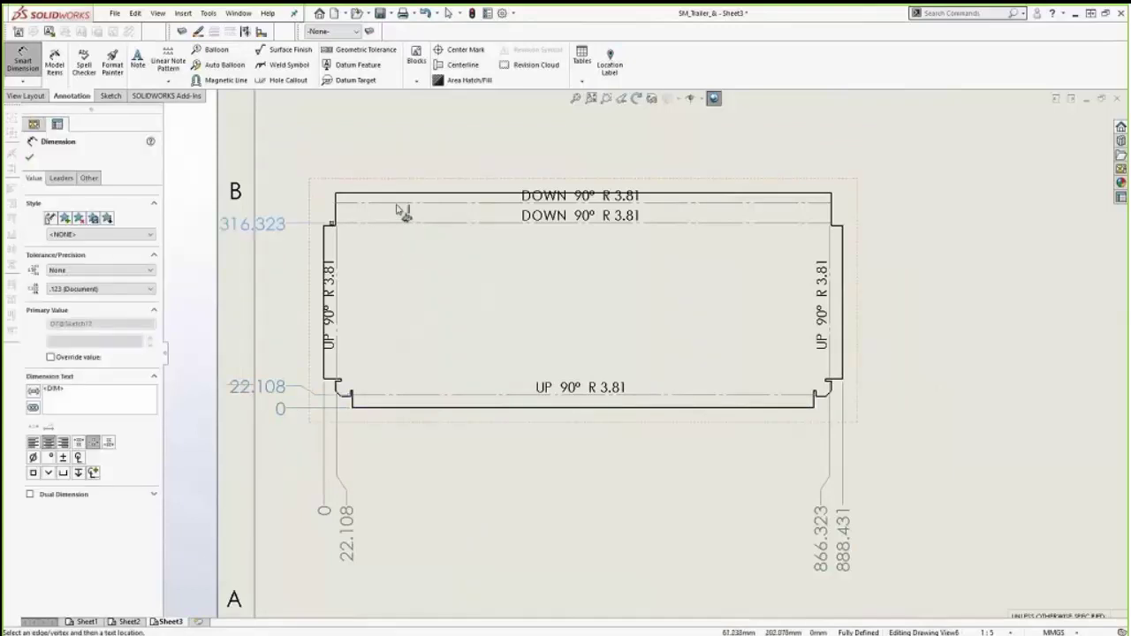
click(401, 210)
key(Escape)
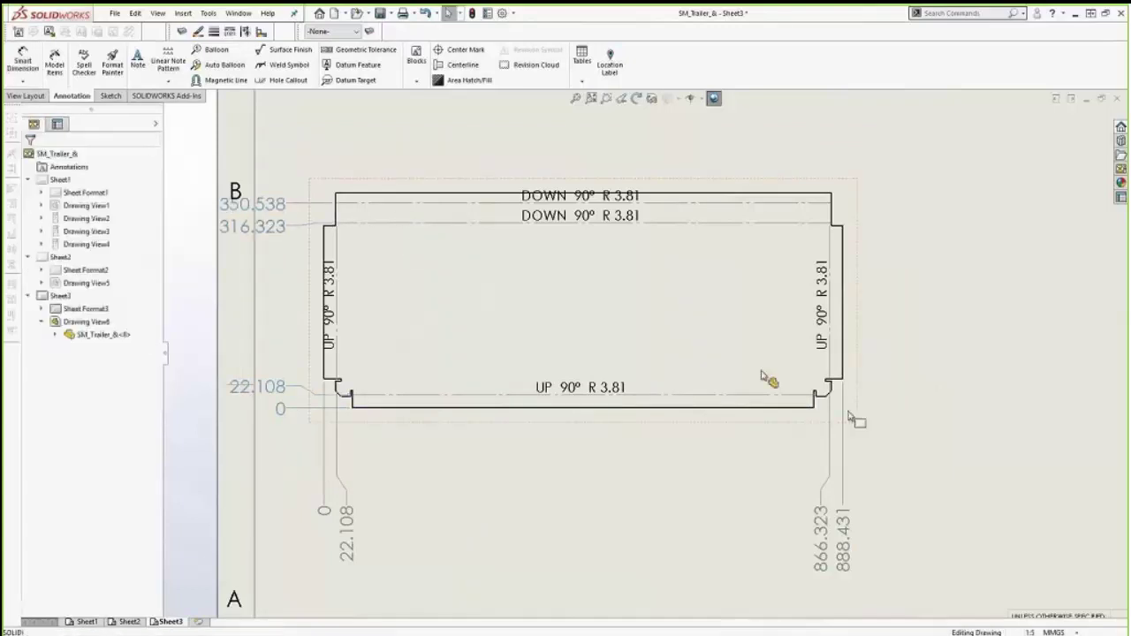
drag(857, 417, 931, 417)
click(738, 504)
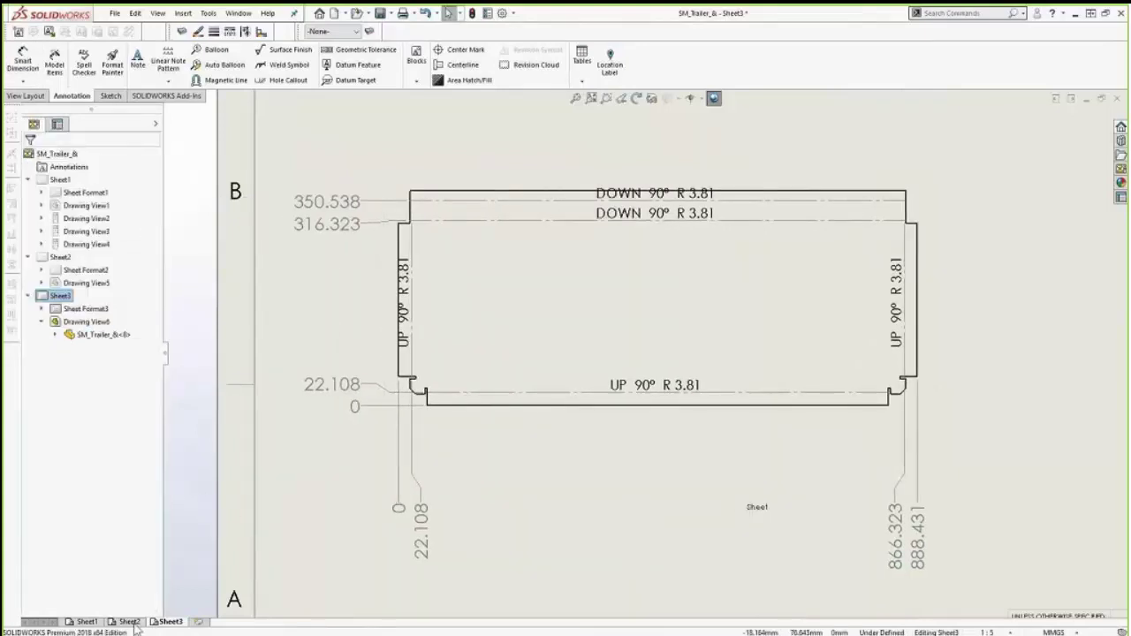
Step: Add Sheet4 and start a Model View of the trailer part
click(198, 623)
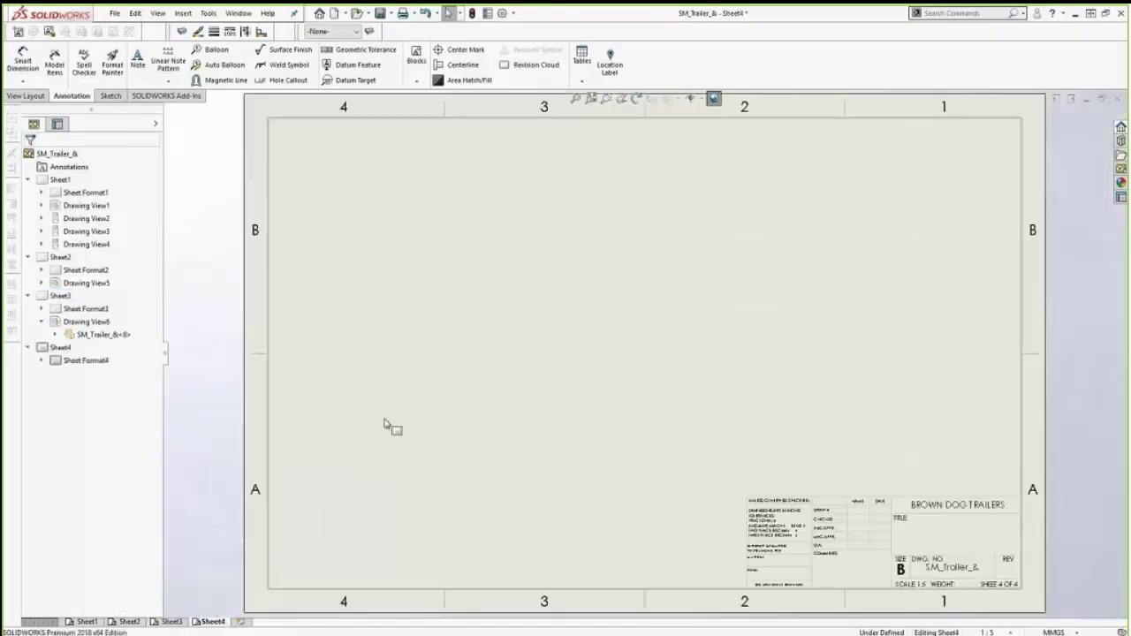
click(28, 95)
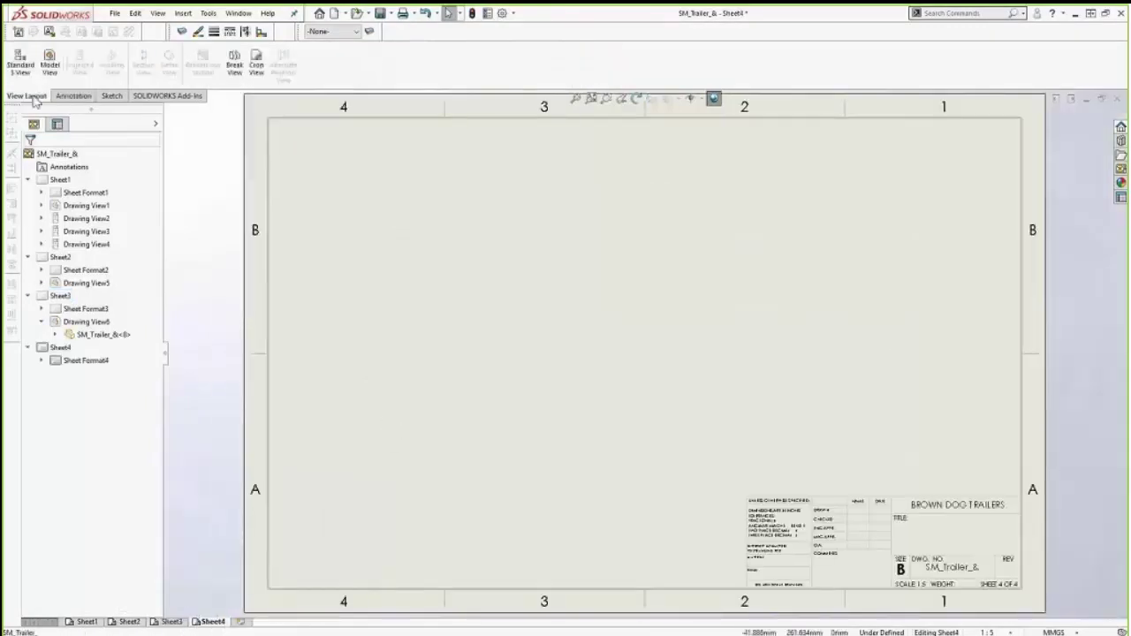
click(49, 65)
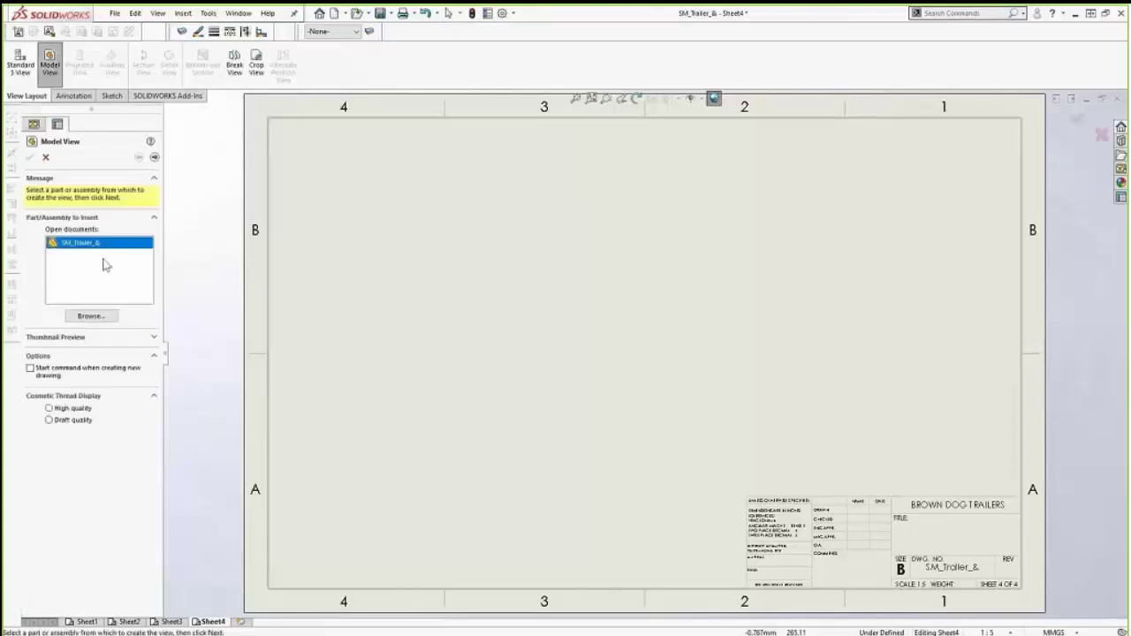
click(155, 158)
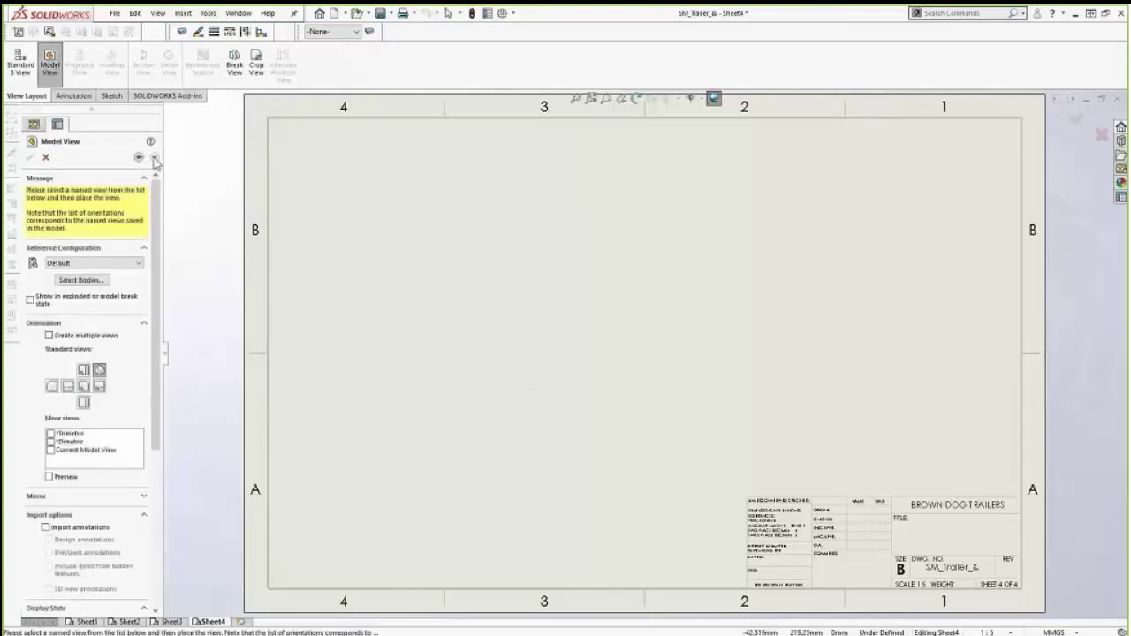
Step: Place a flat pattern view showing only the trailer tongue body
click(94, 282)
click(572, 399)
click(10, 140)
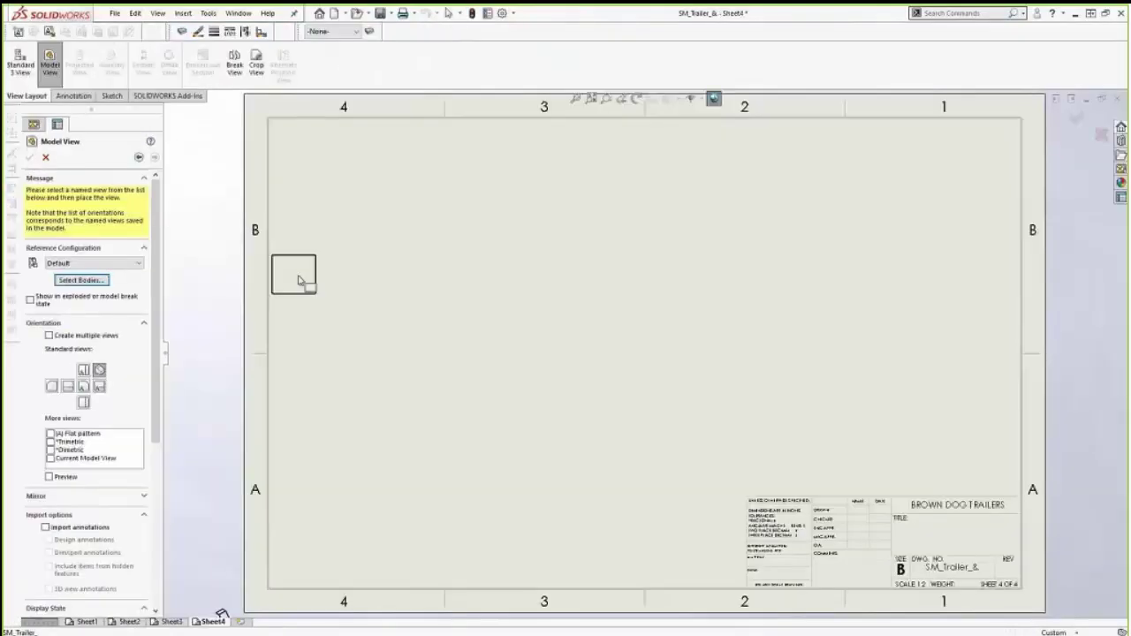
click(50, 434)
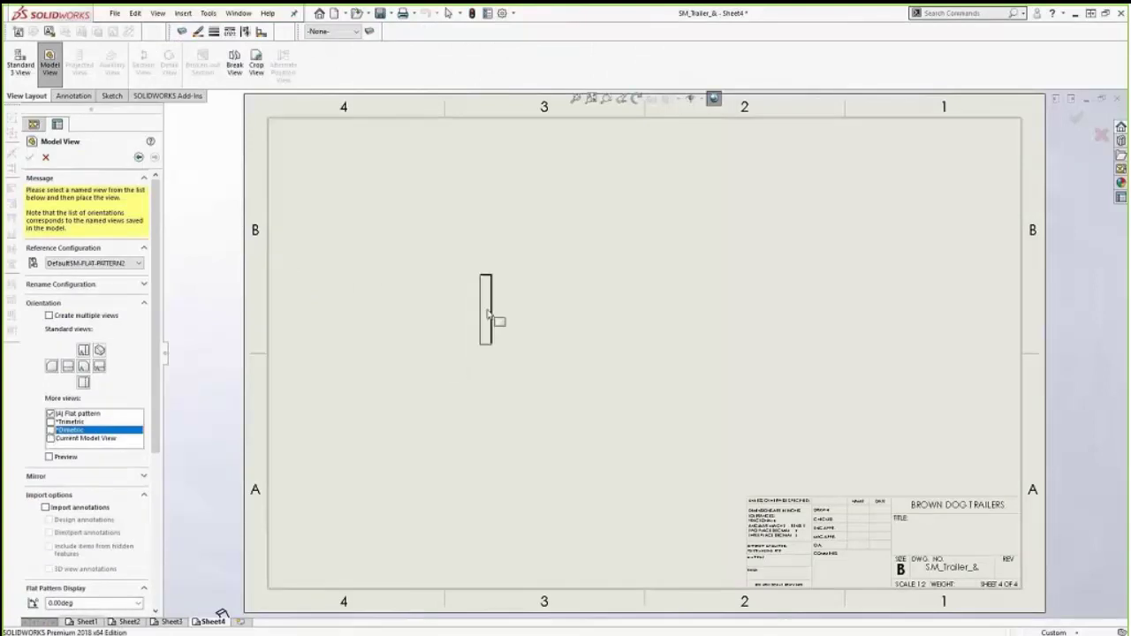
click(496, 320)
Step: Give the tongue flat-pattern view a custom 1:2 scale
key(Escape)
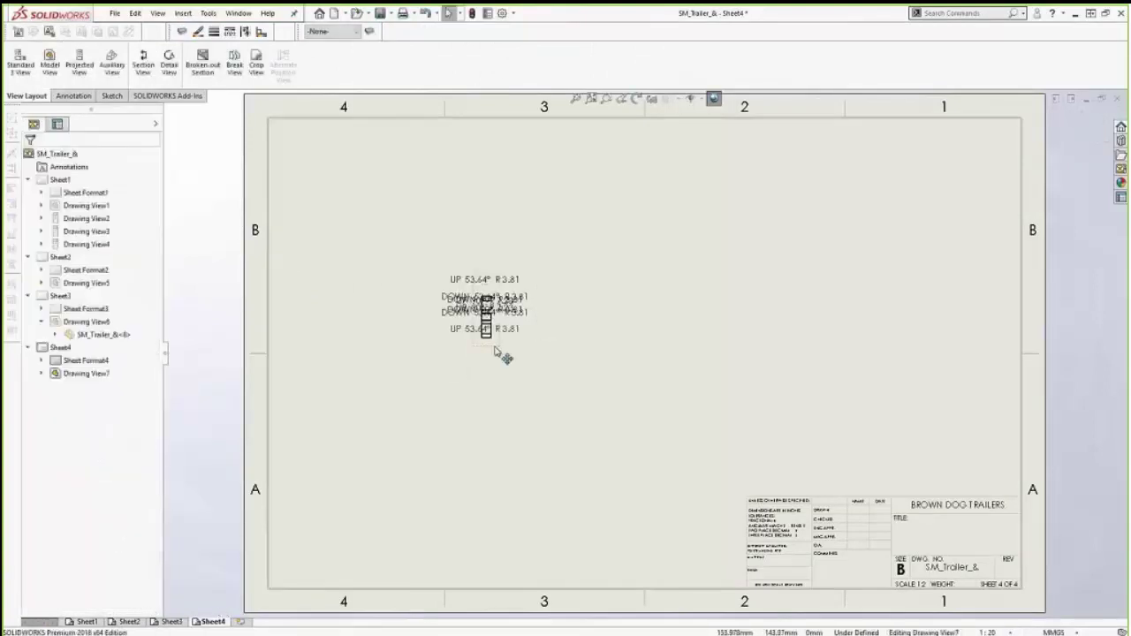
click(502, 347)
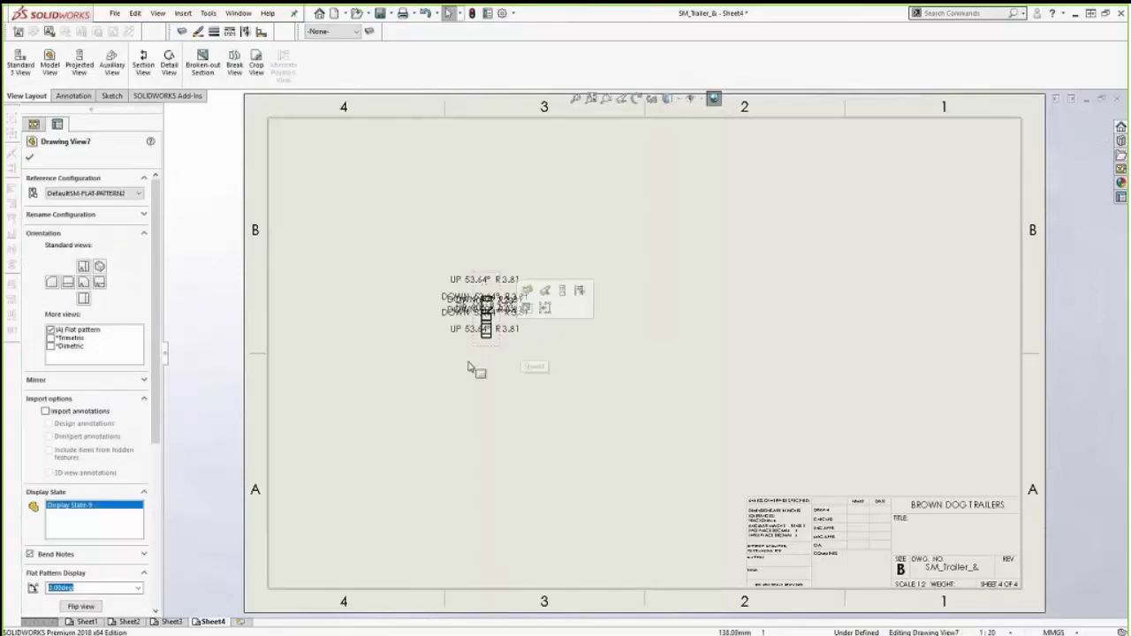
scroll(150, 461, down, 3)
scroll(151, 461, down, 8)
click(84, 436)
click(93, 452)
key(Escape)
key(Return)
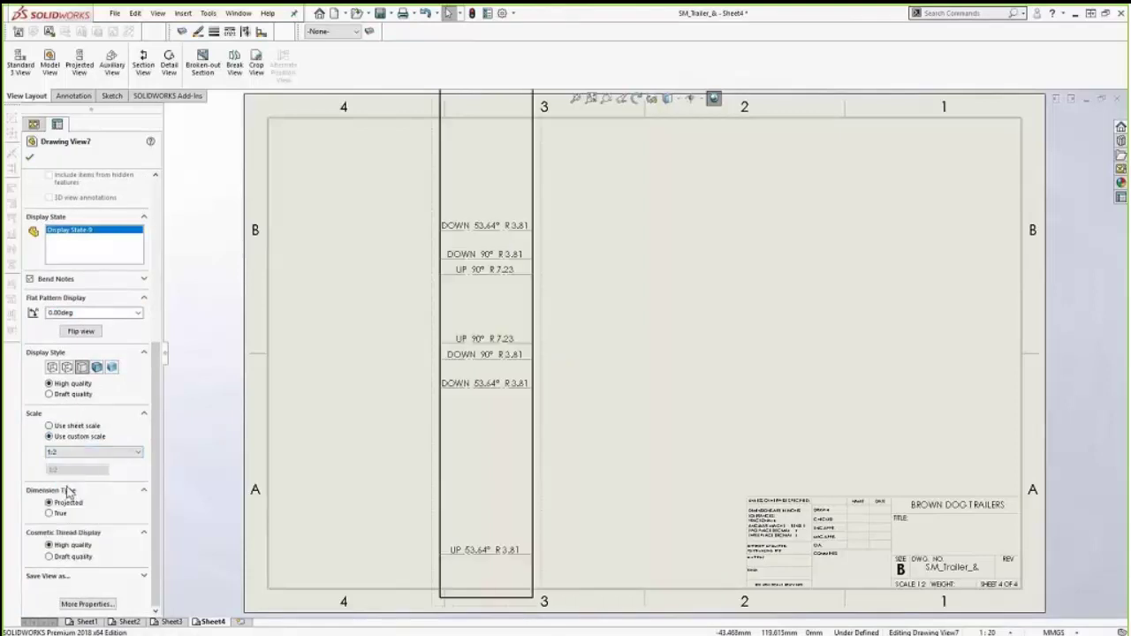
key(z)
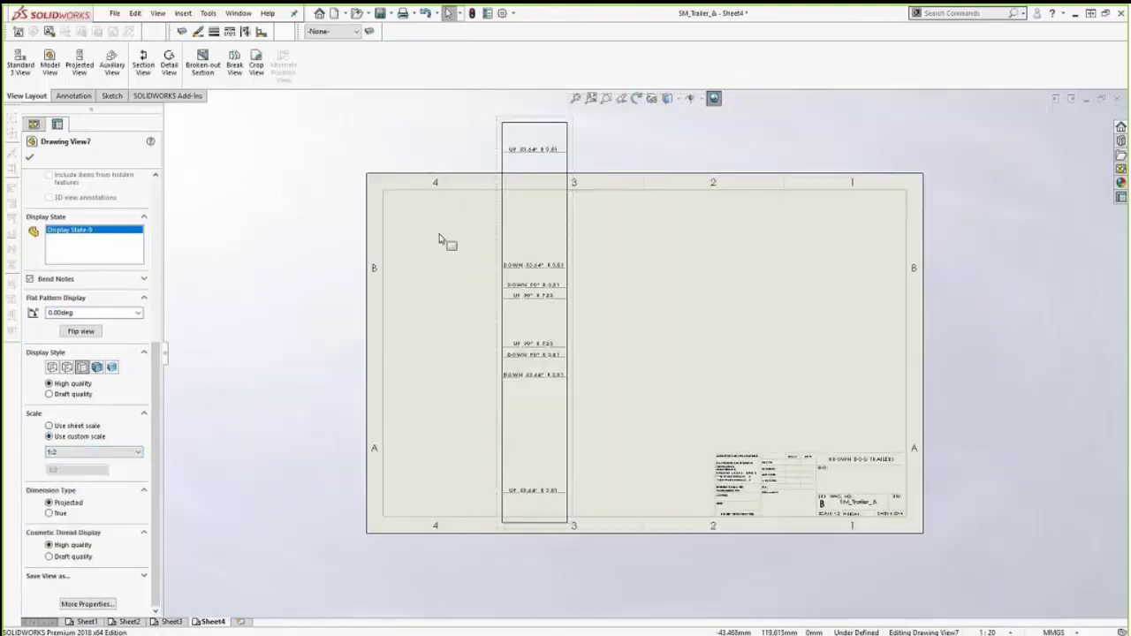
Step: Rotate the view 90° to run horizontally and move it right on Sheet4
click(643, 101)
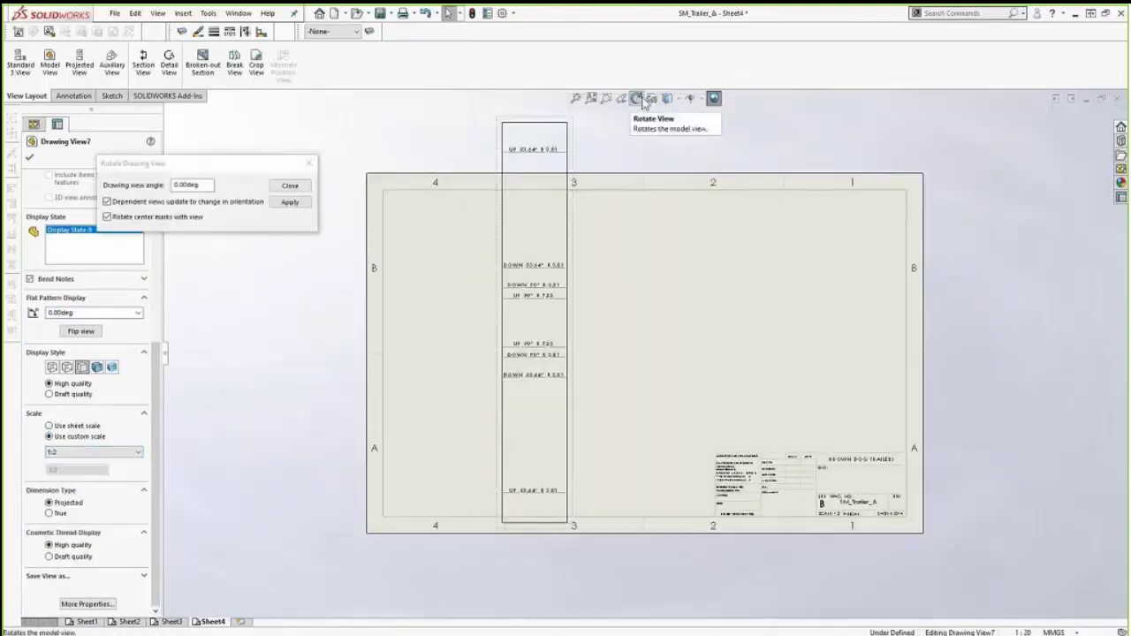
click(212, 184)
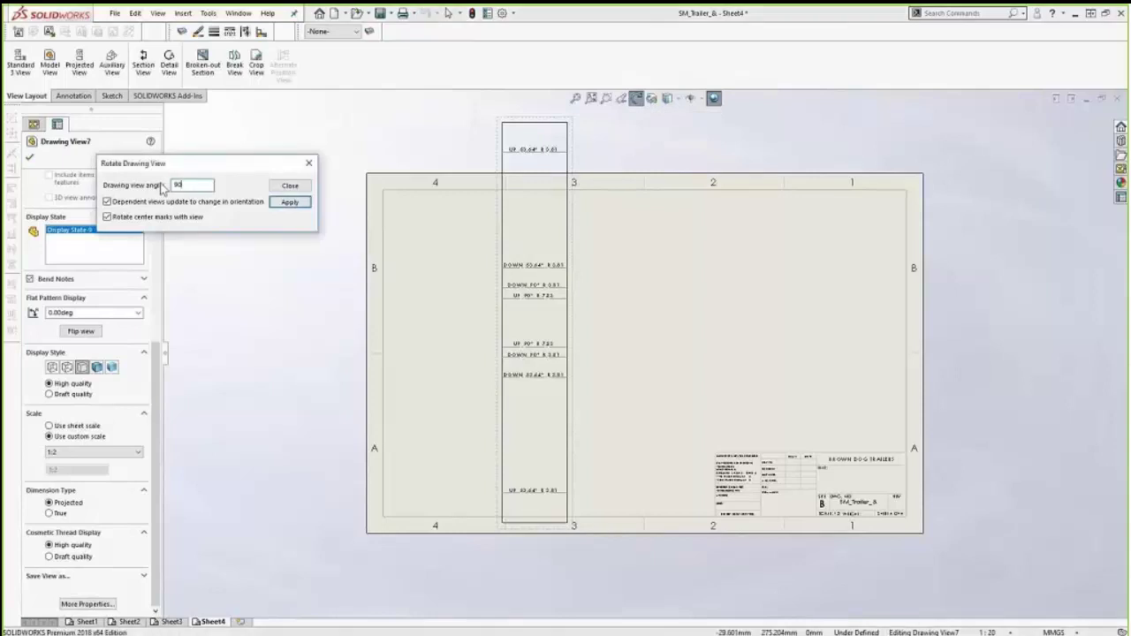
key(Return)
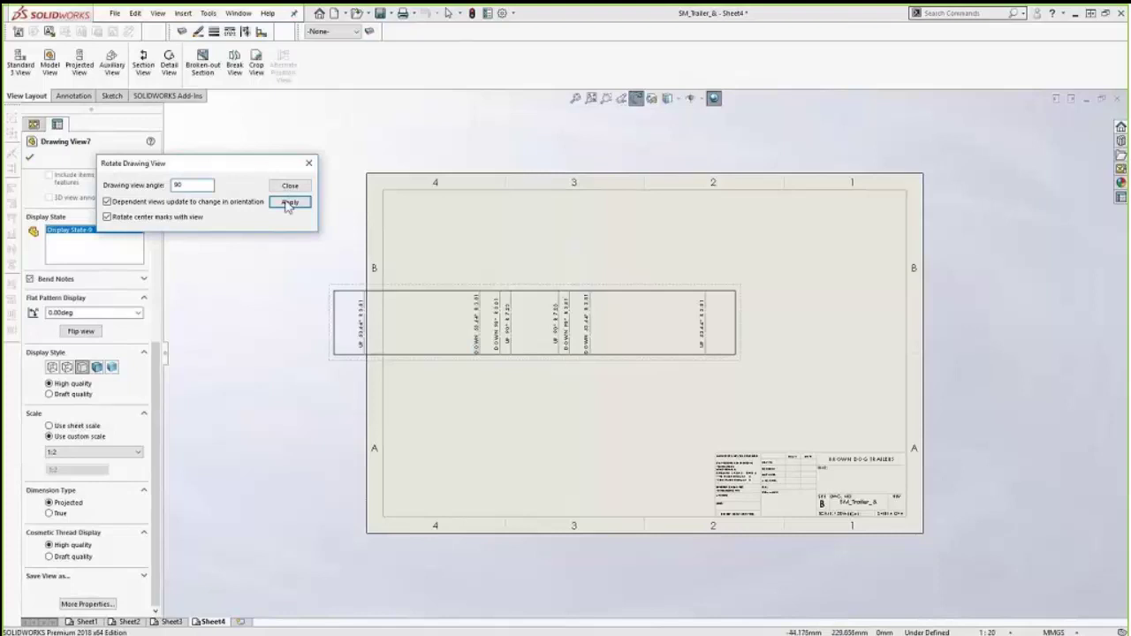
click(308, 163)
drag(459, 368, 548, 362)
click(546, 385)
scroll(562, 367, down, 2)
scroll(562, 369, down, 2)
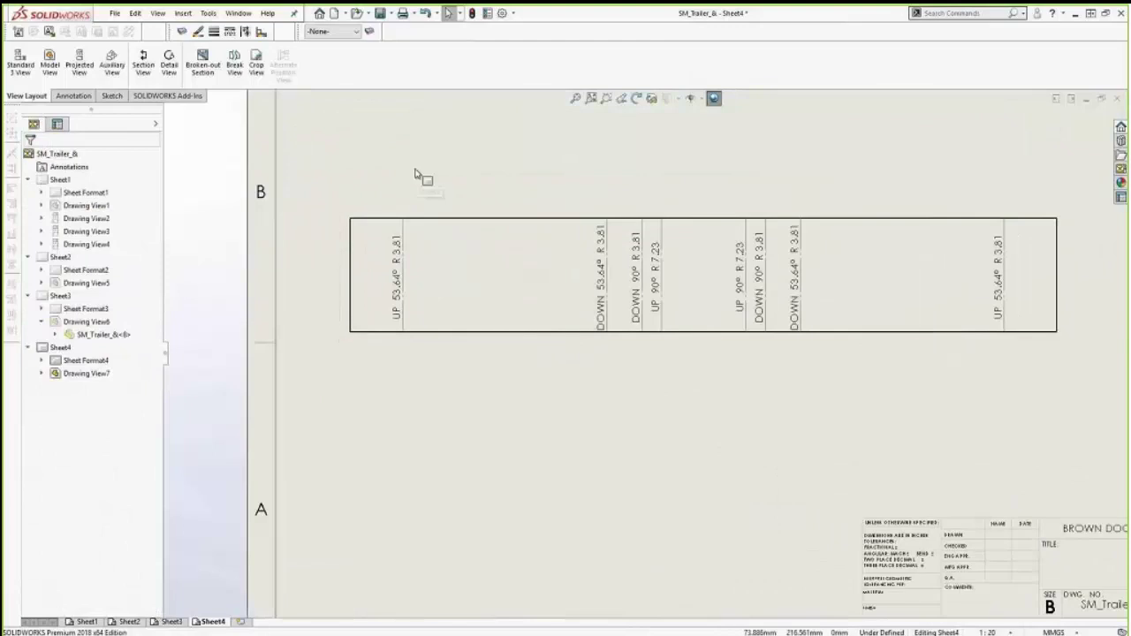
Step: Dimension the flat pattern's 100 height and 622.548 overall length
click(71, 96)
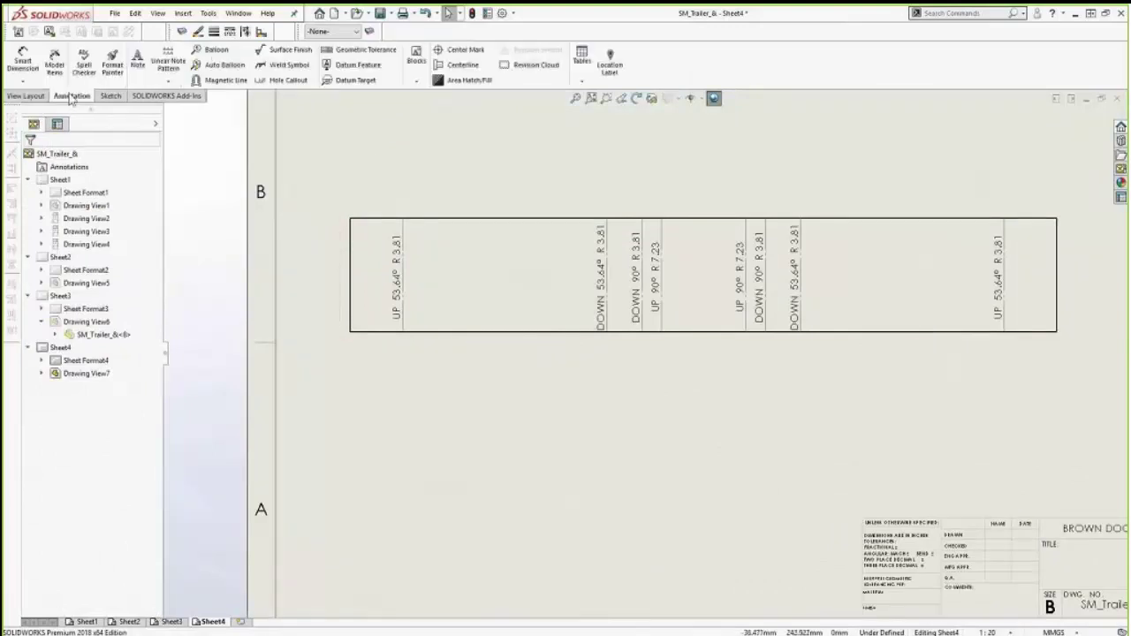
click(32, 74)
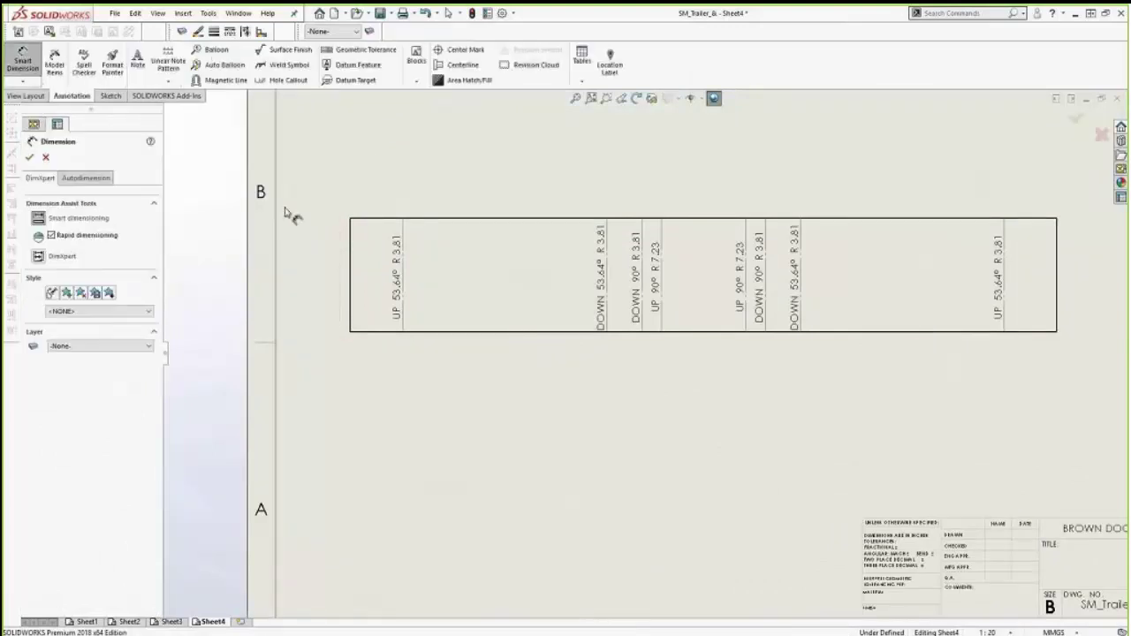
click(351, 265)
click(321, 264)
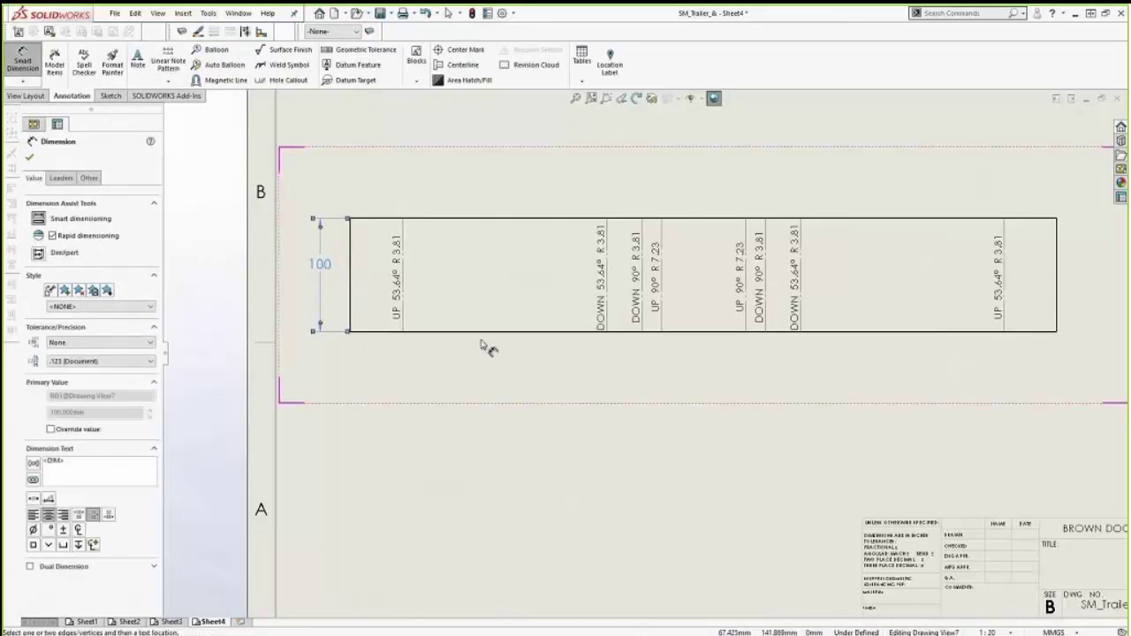
click(486, 333)
click(508, 398)
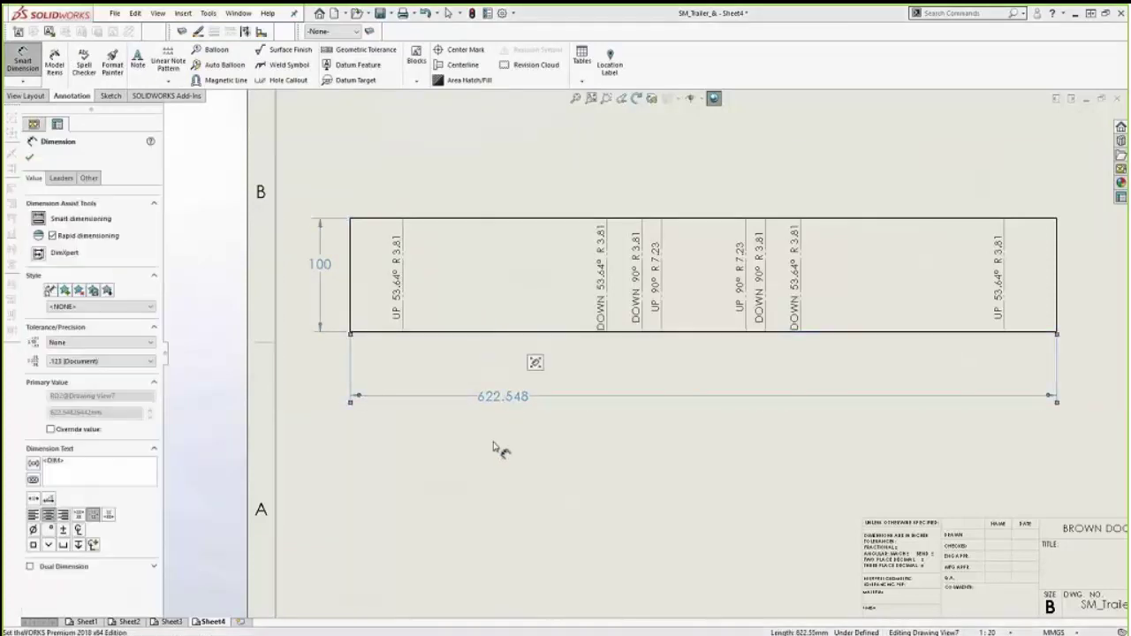
key(Escape)
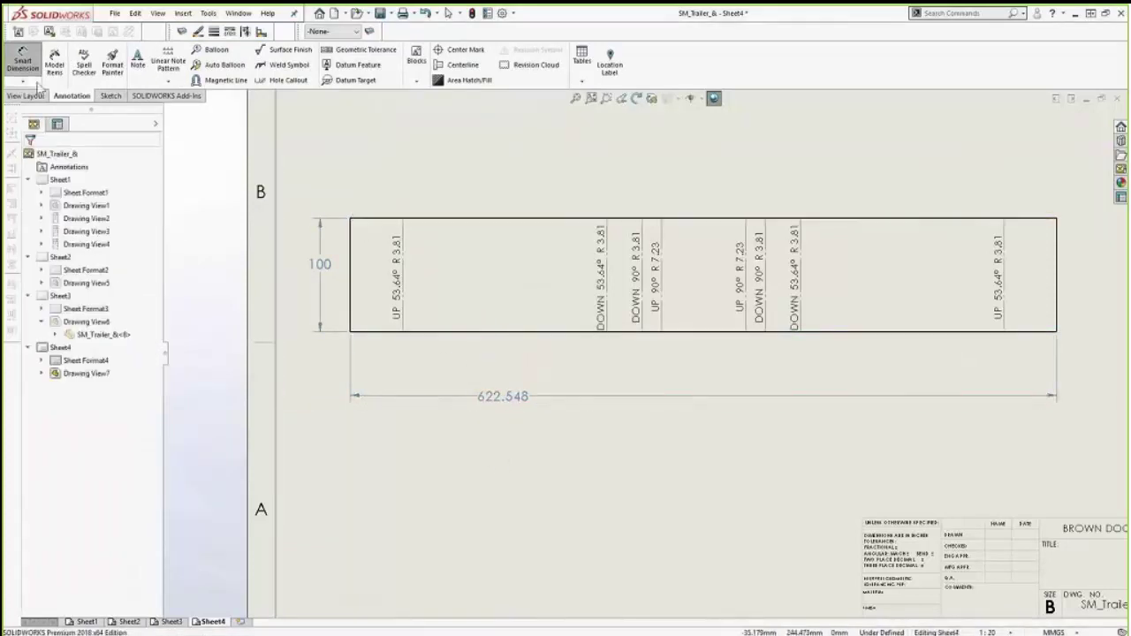
Step: Add bend-line ordinates from the left edge: 0, 46.415, 226.063, 257.065, 273.983, 348.565, 365.463, 396.485, 576.133
click(38, 85)
click(39, 152)
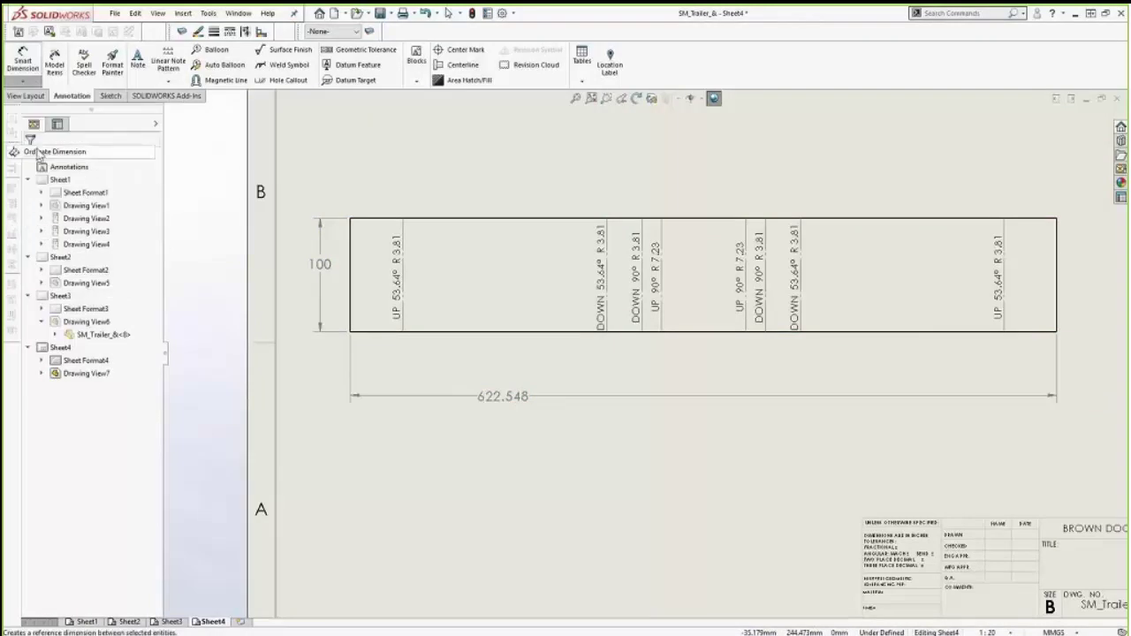
click(351, 277)
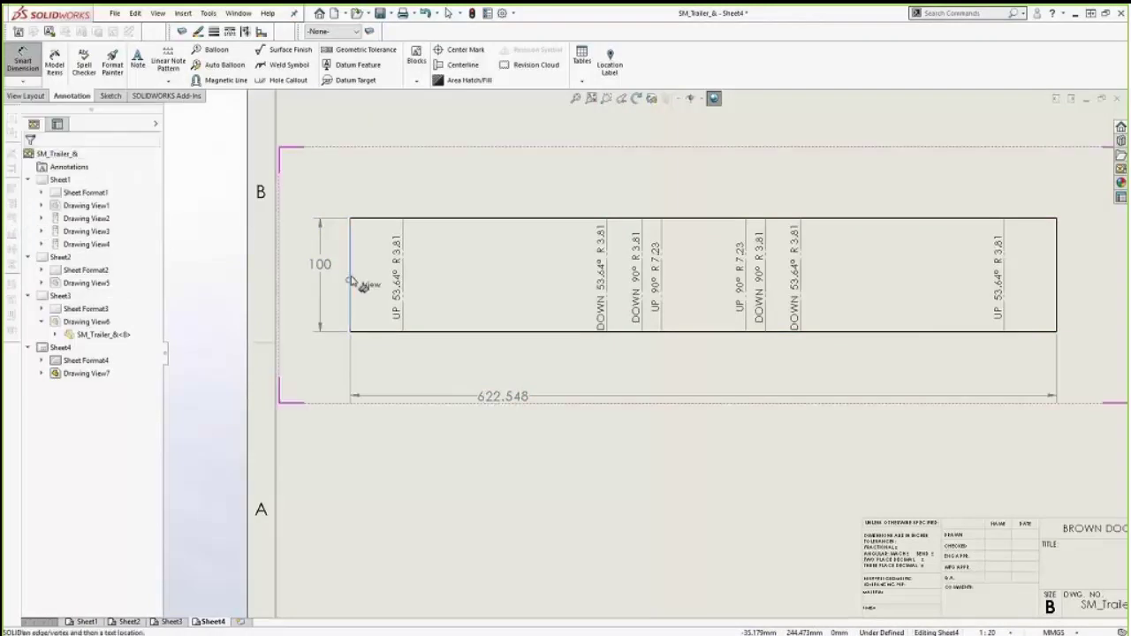
click(358, 176)
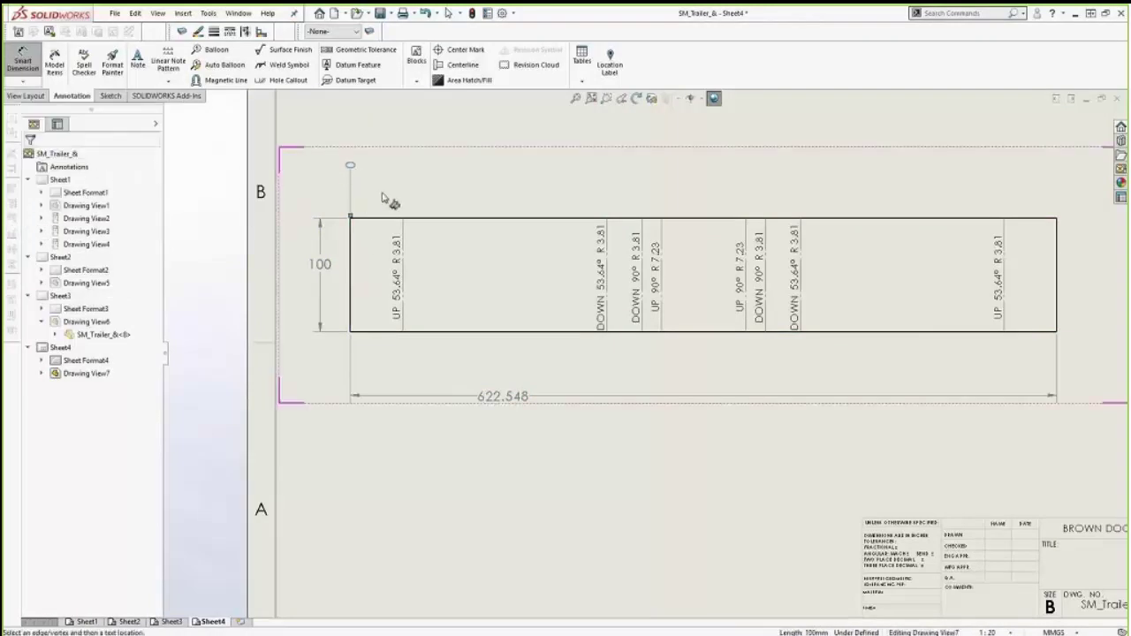
click(407, 232)
click(608, 250)
click(642, 235)
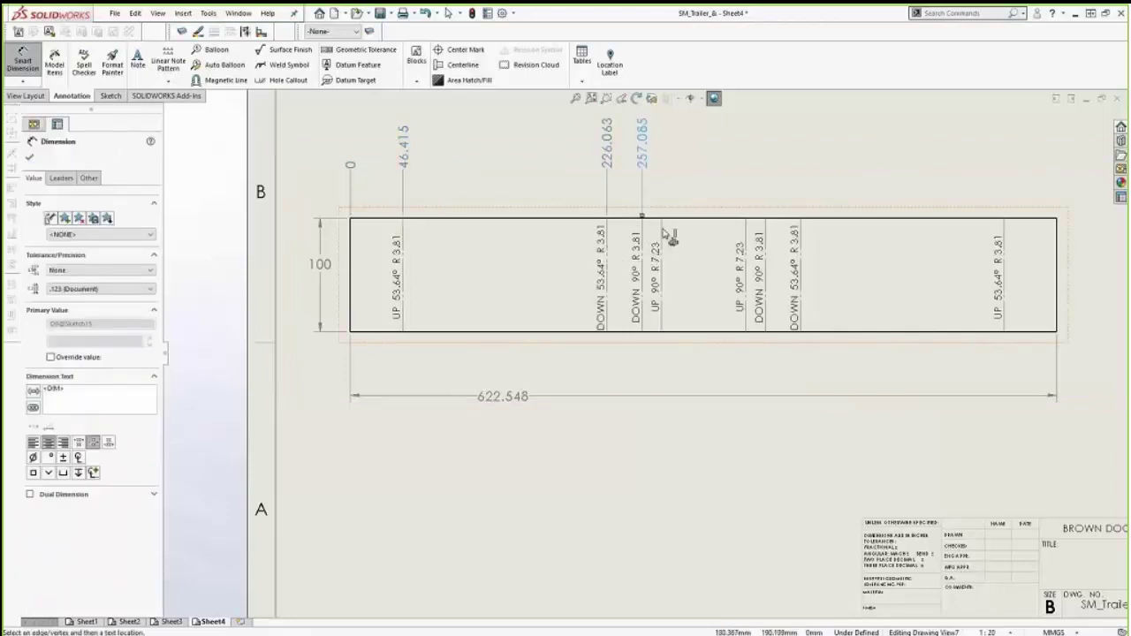
click(665, 235)
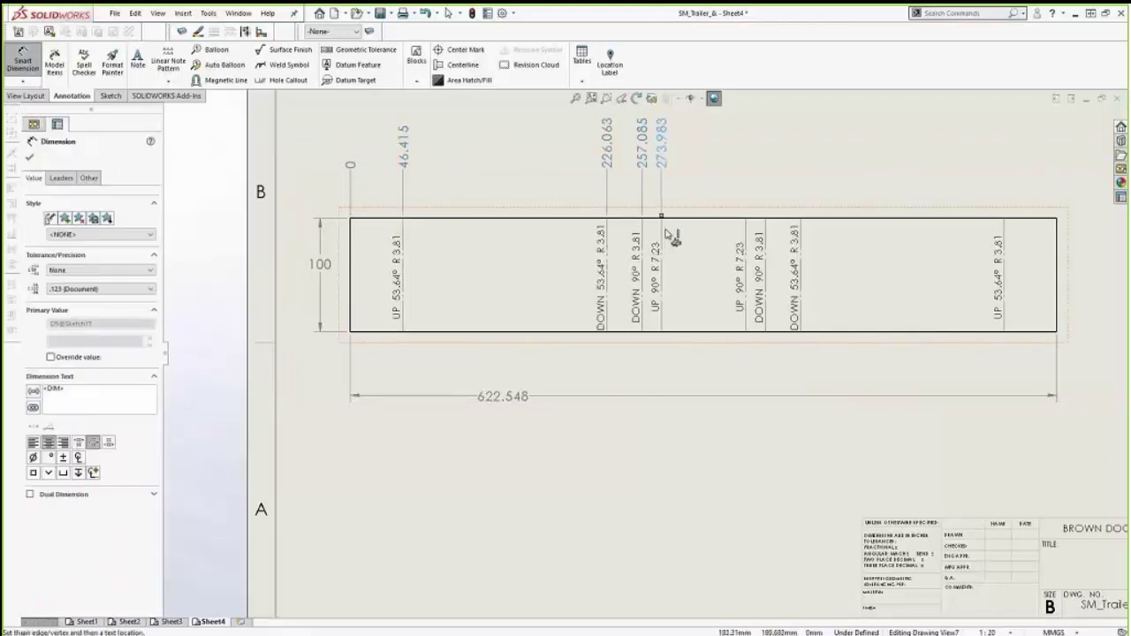
click(748, 233)
click(766, 234)
click(802, 233)
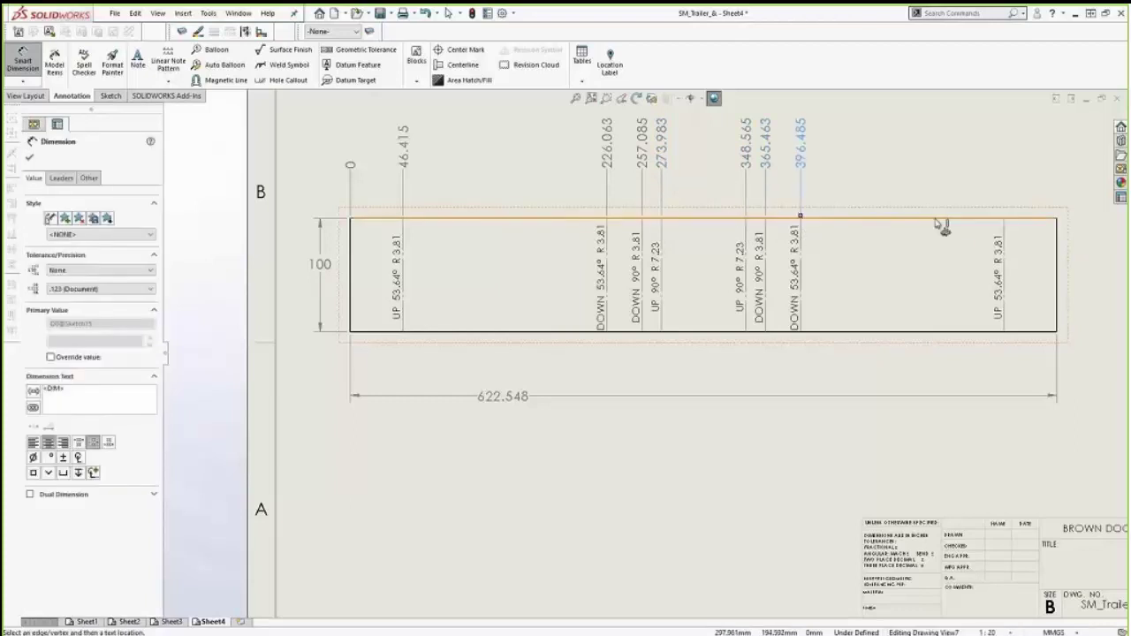
click(1006, 235)
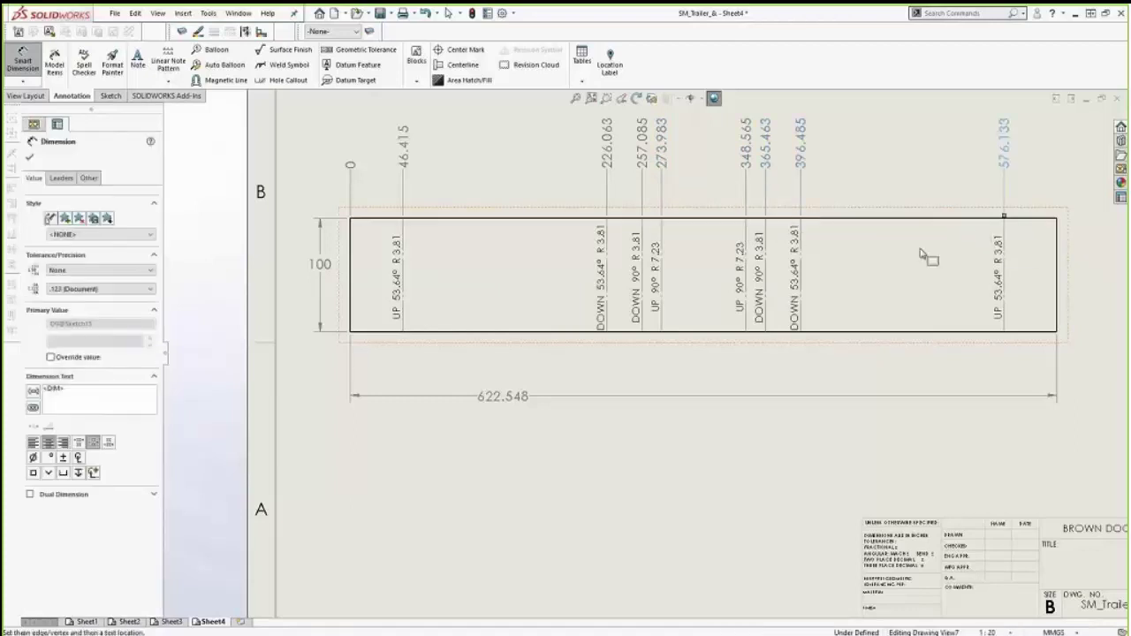
key(Escape)
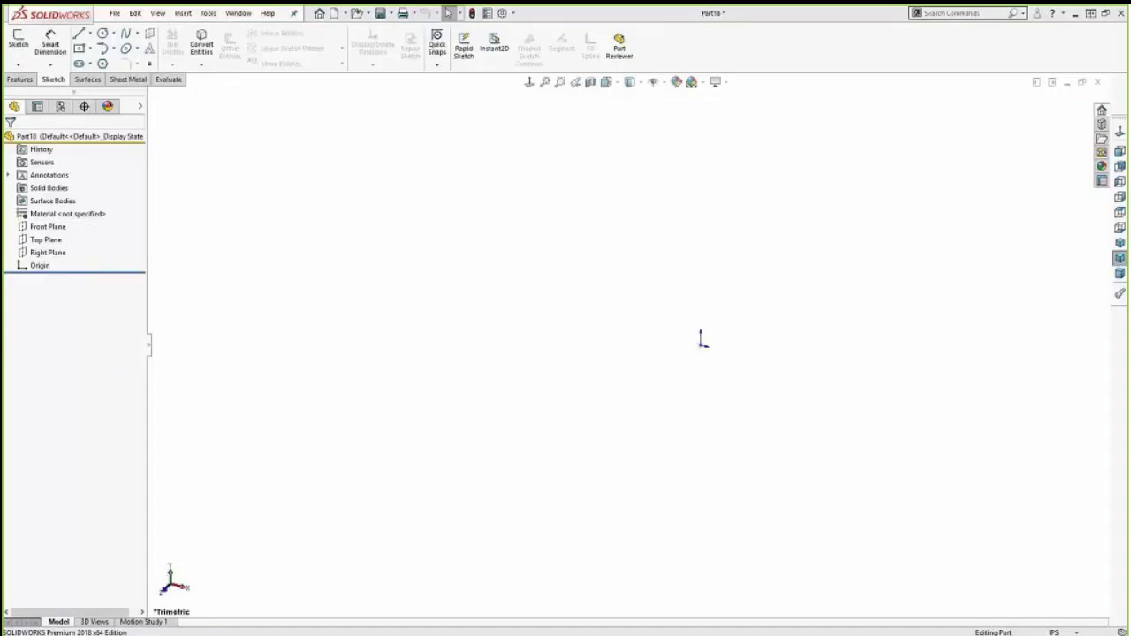
Step: Sketch a centre rectangle about the origin on the Front Plane
click(48, 228)
click(57, 205)
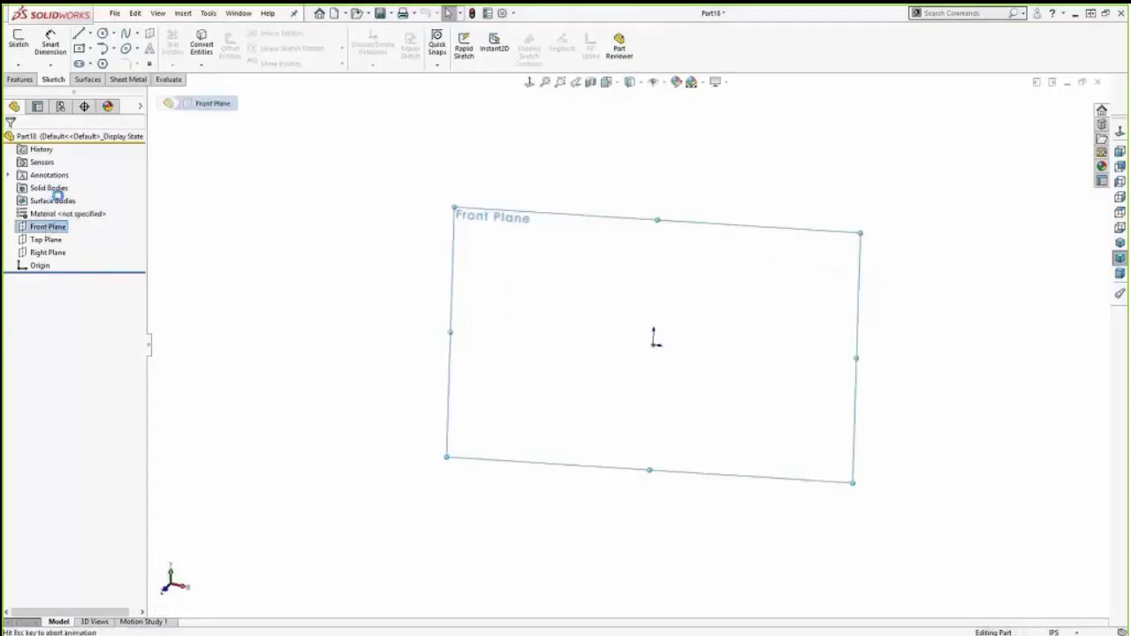
click(78, 48)
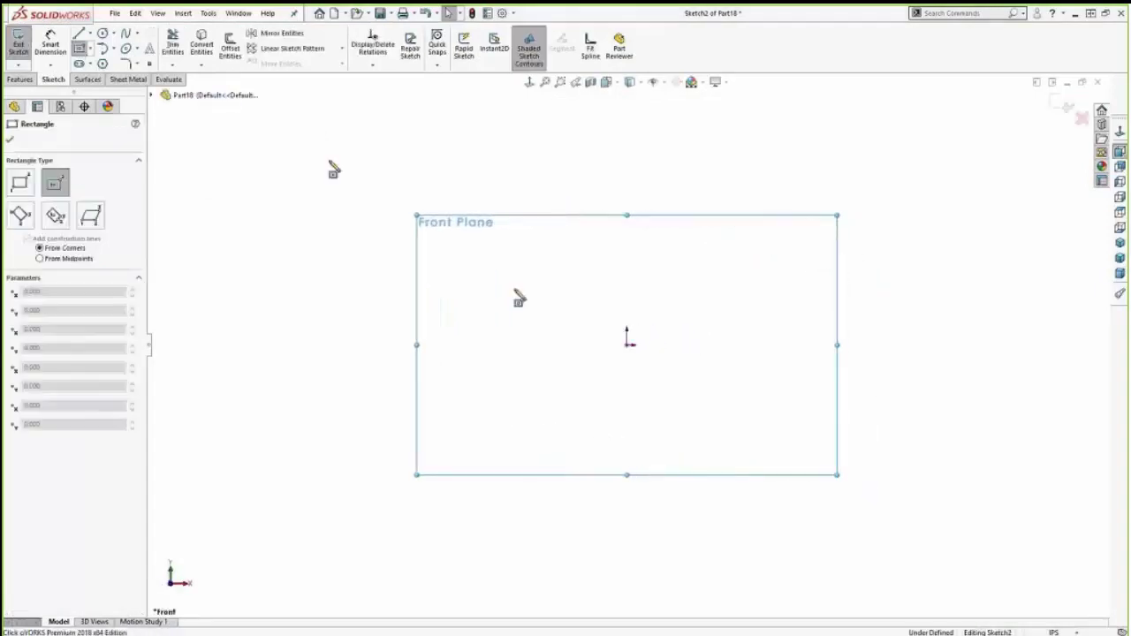
click(627, 344)
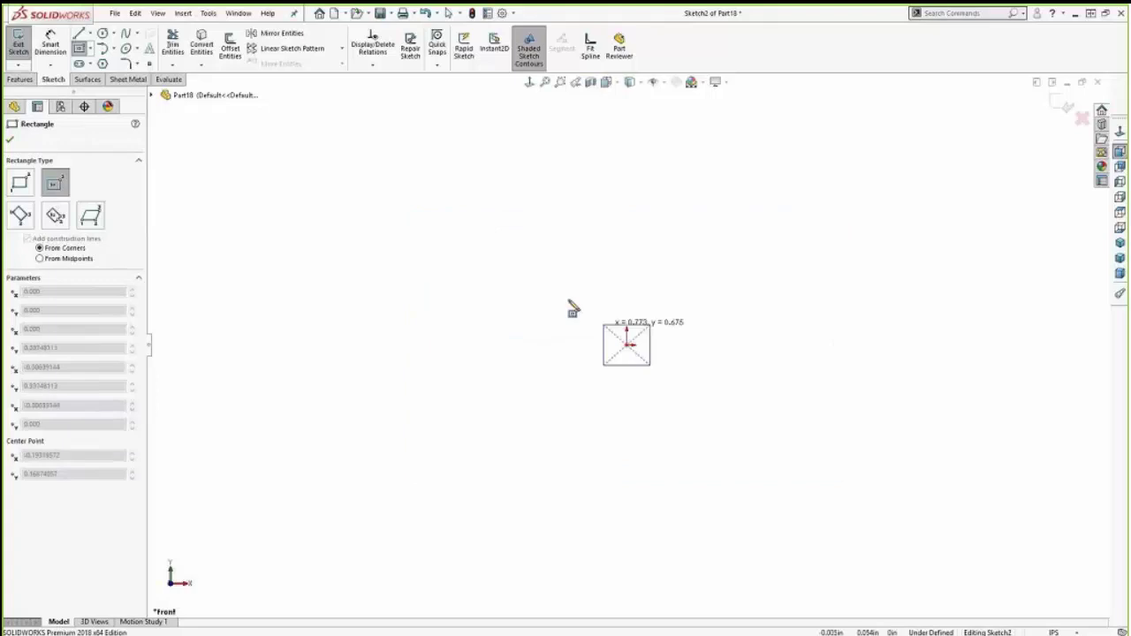
click(273, 205)
key(Escape)
Step: Dimension the rectangle 18 wide by 5 high and make its bottom edge construction geometry
key(d)
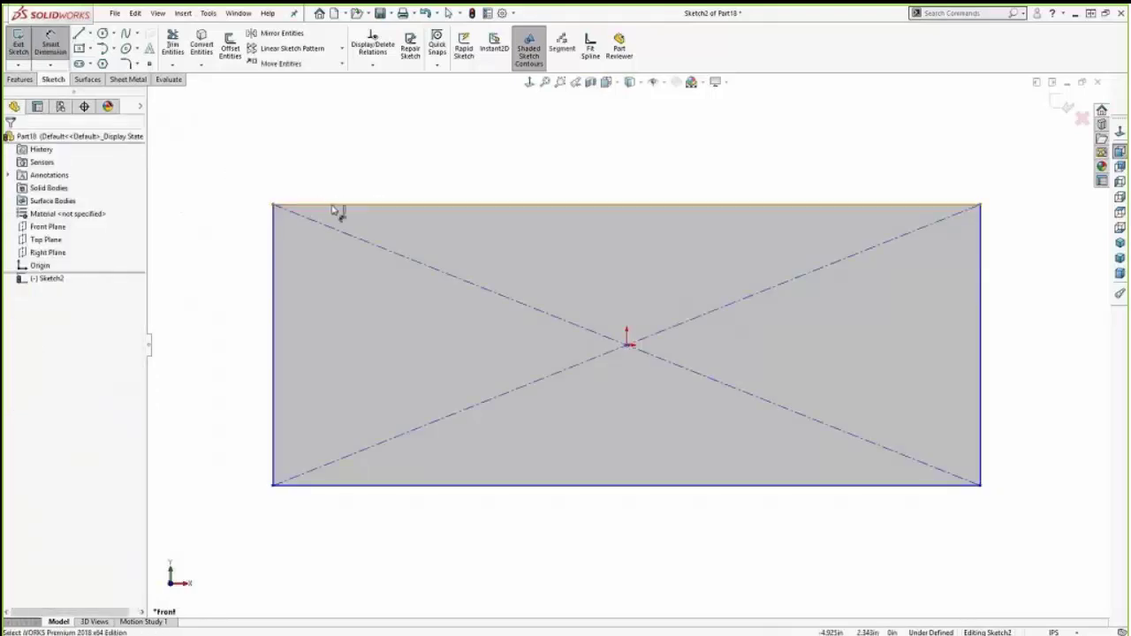
click(336, 205)
click(344, 177)
text(18)
key(Return)
click(274, 271)
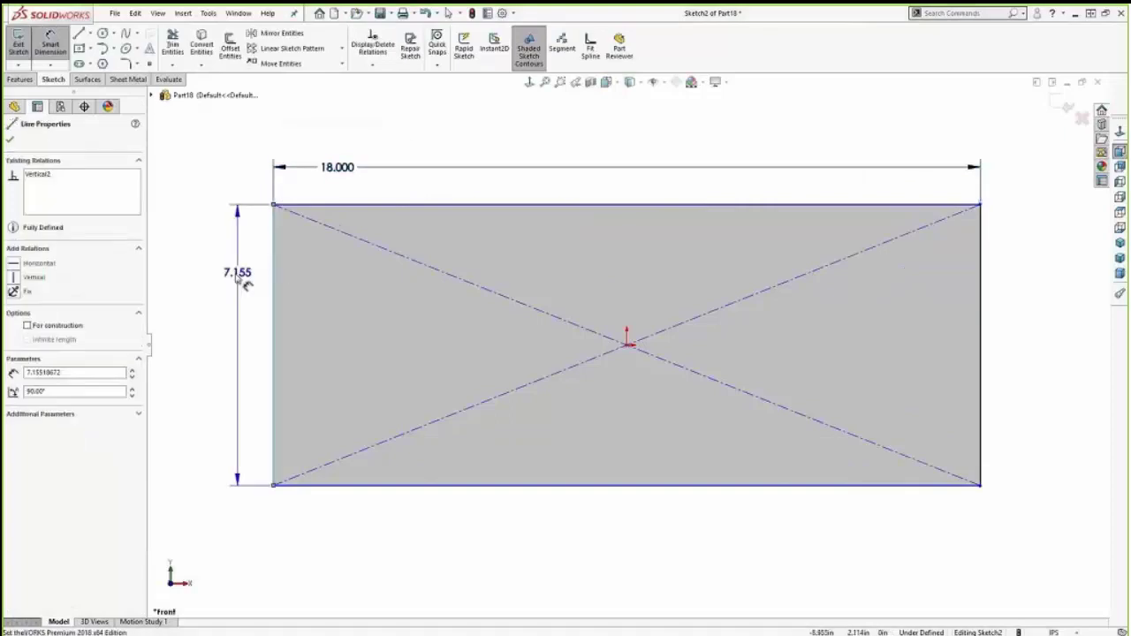
click(232, 270)
text(5.00in)
key(Return)
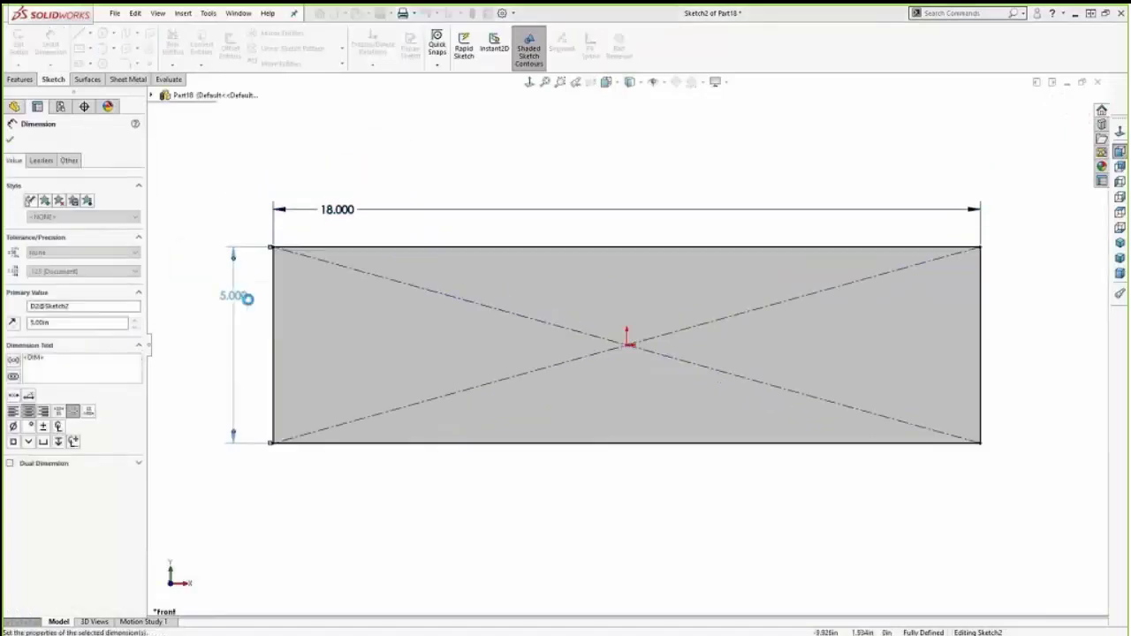
key(Escape)
click(407, 444)
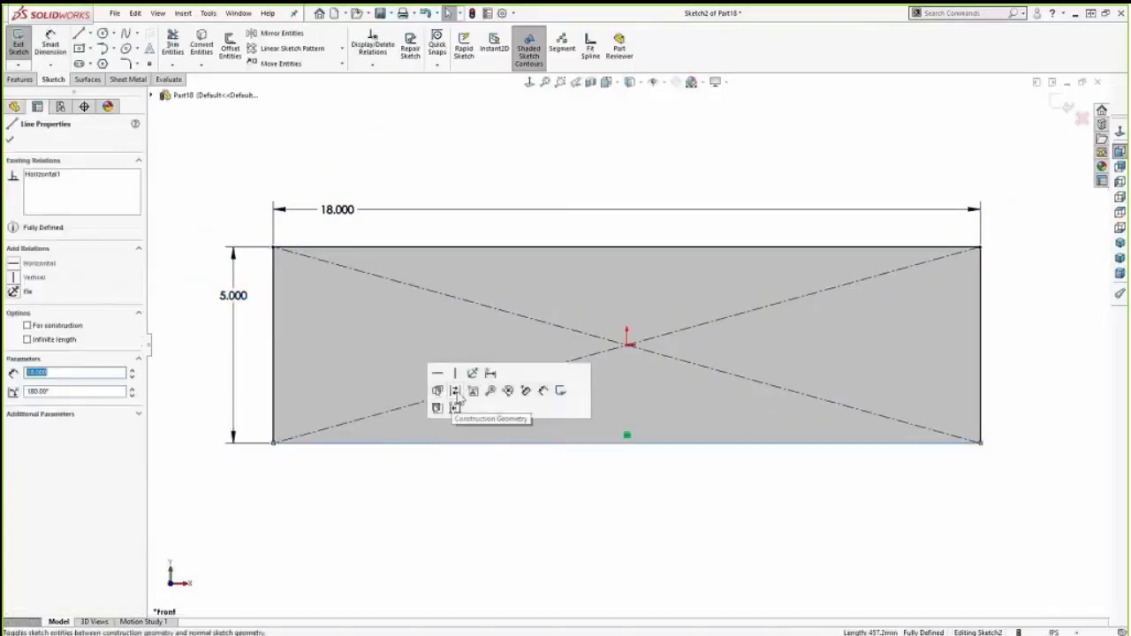
click(456, 394)
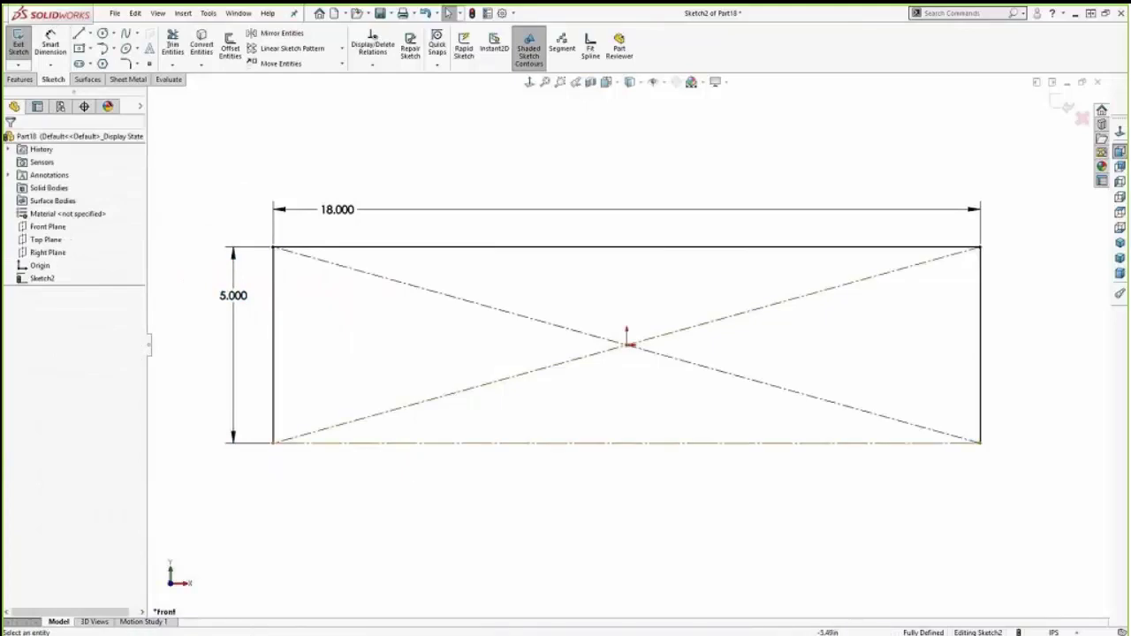
Step: Start a Base Flange from the sketch with a 15 in depth
click(128, 78)
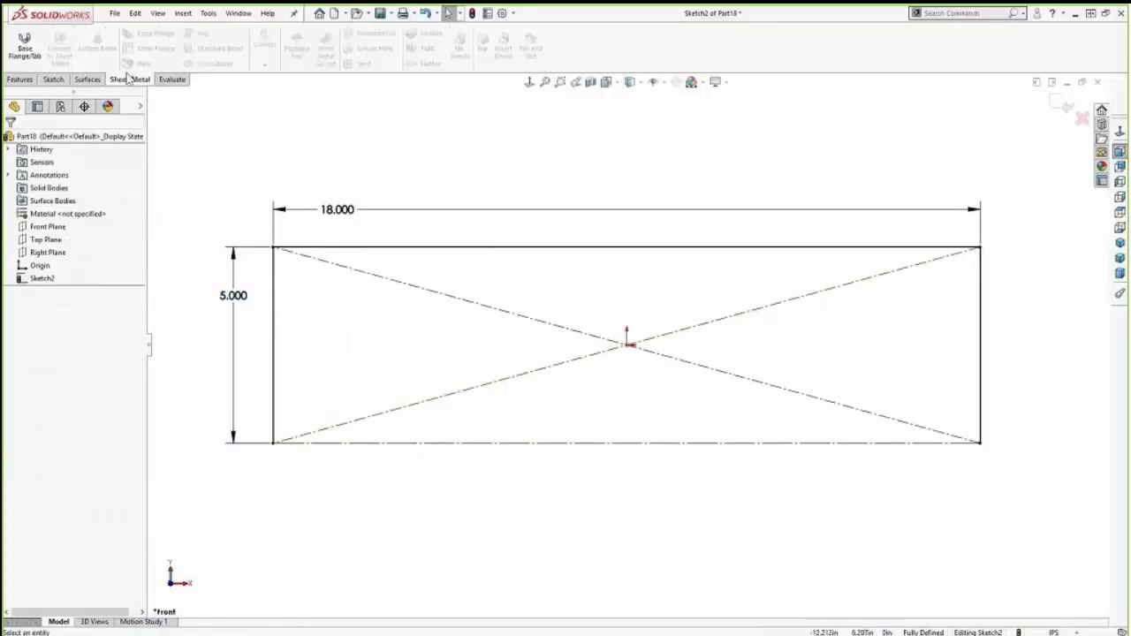
click(25, 44)
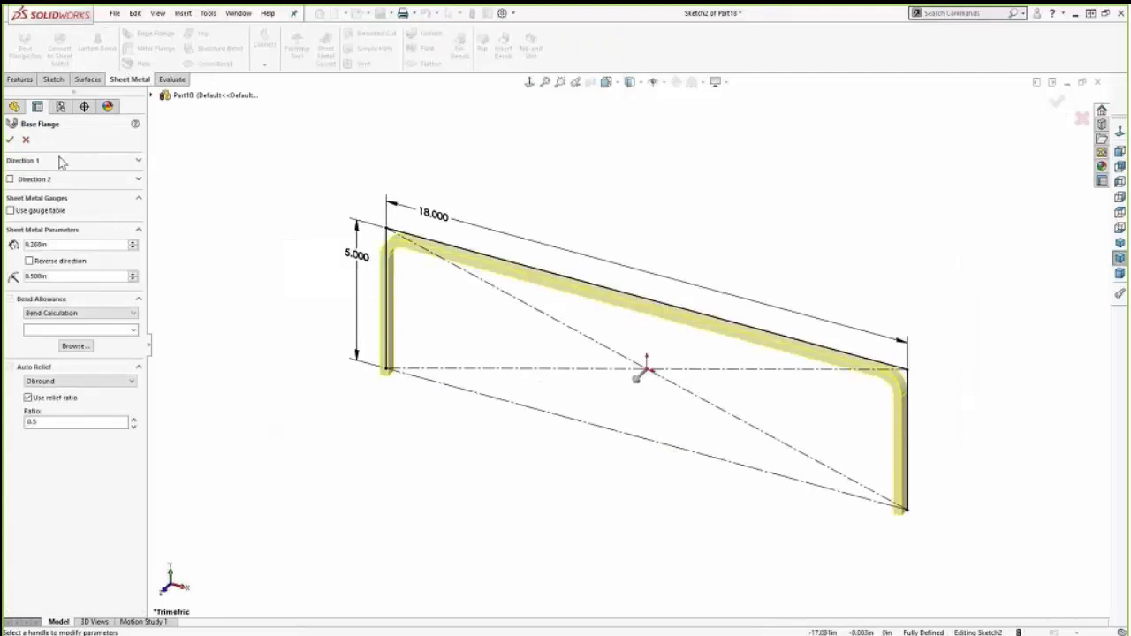
click(138, 162)
double_click(94, 193)
text(15)
key(Return)
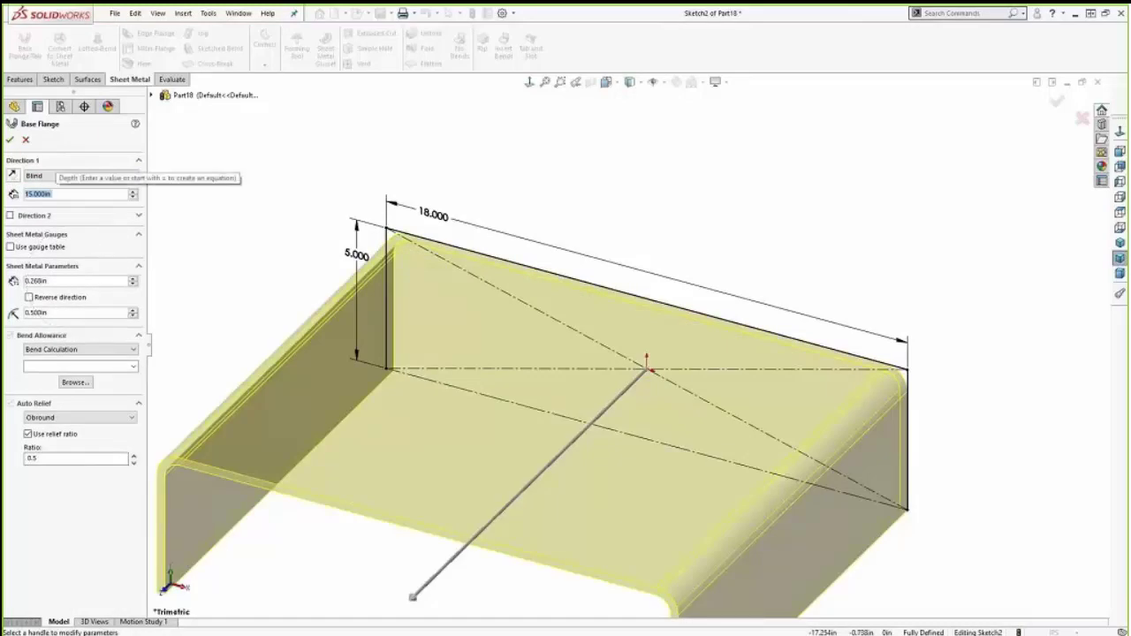
Step: Keep Bend Calculation as the bend allowance and Obround as the relief type
click(78, 351)
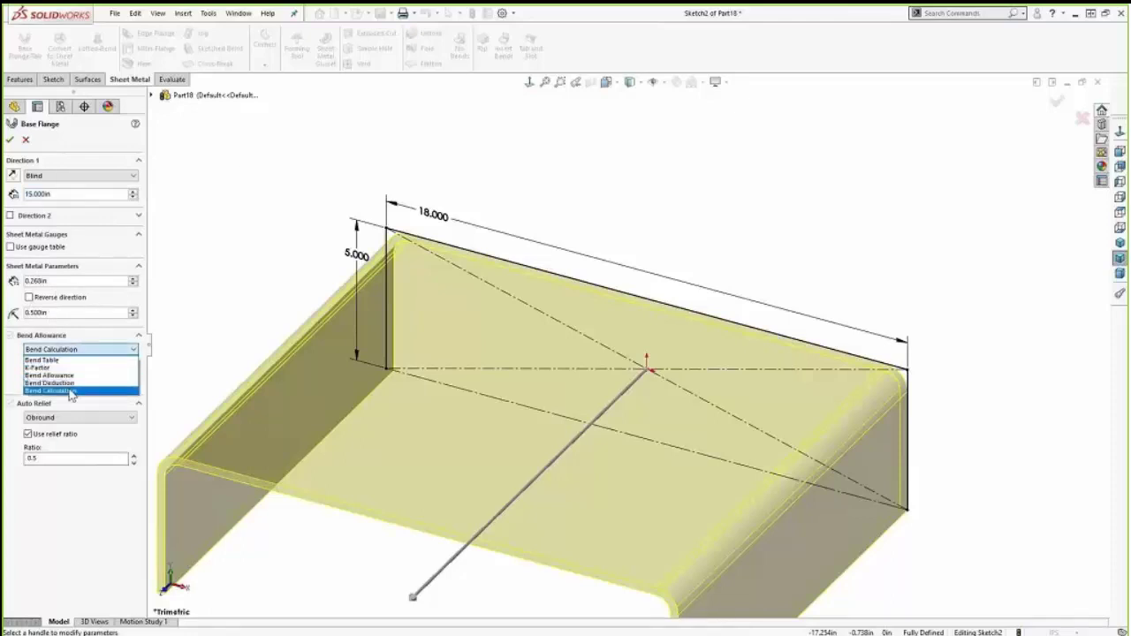
click(70, 392)
click(75, 417)
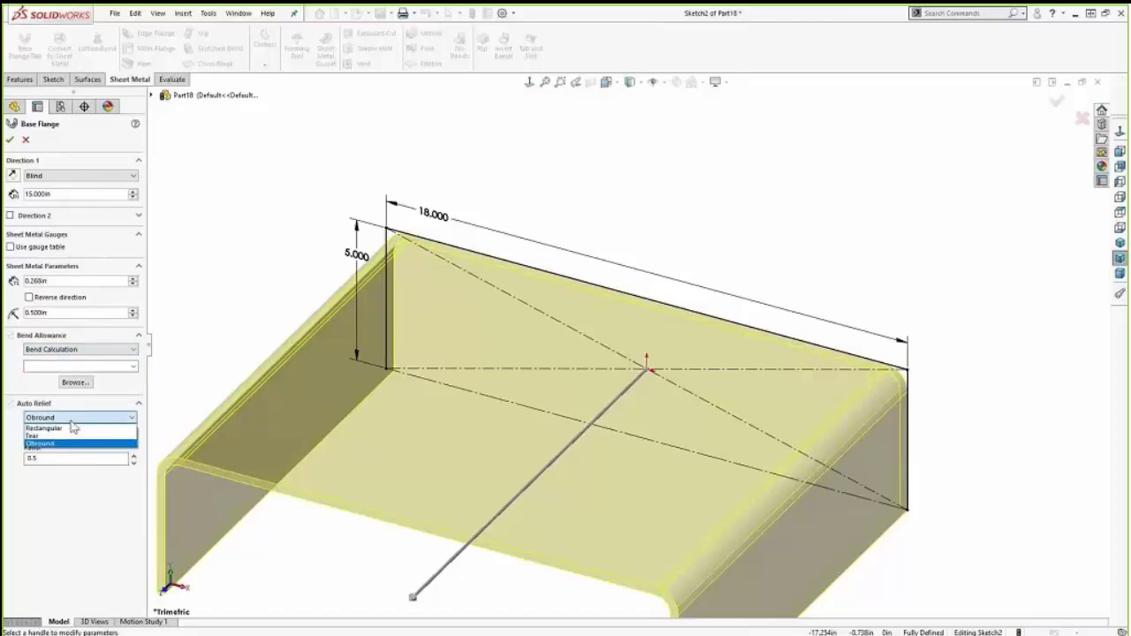
click(79, 247)
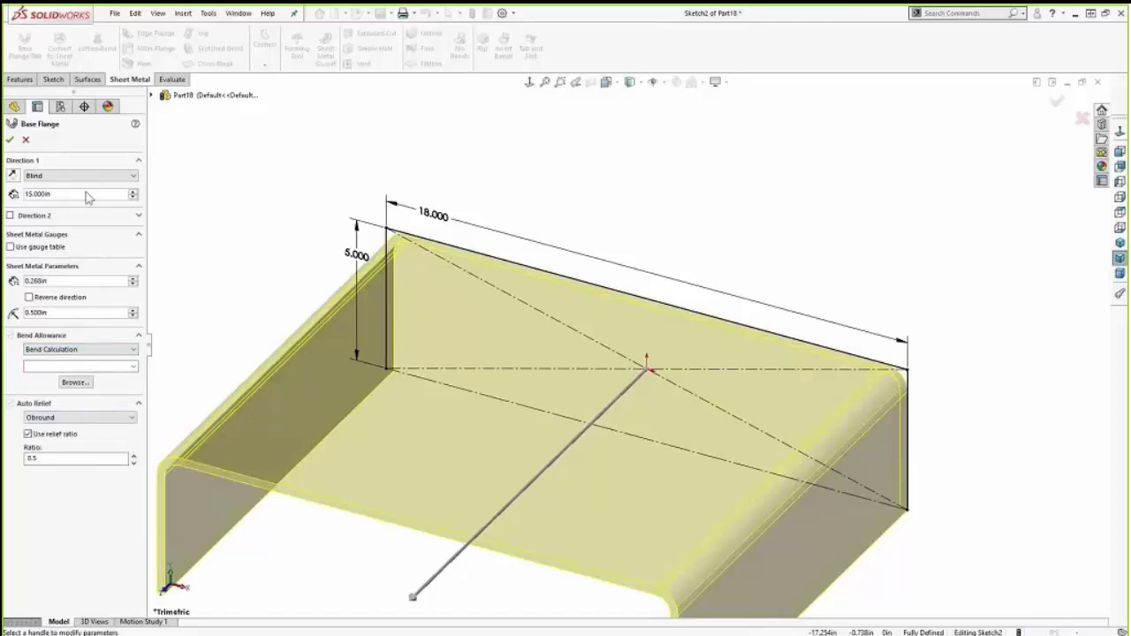
Step: Use the SAMPLE TABLE - STEEL - ENGLISH UNITS gauge table with 16 Gauge and 0.100in bend radius
click(11, 247)
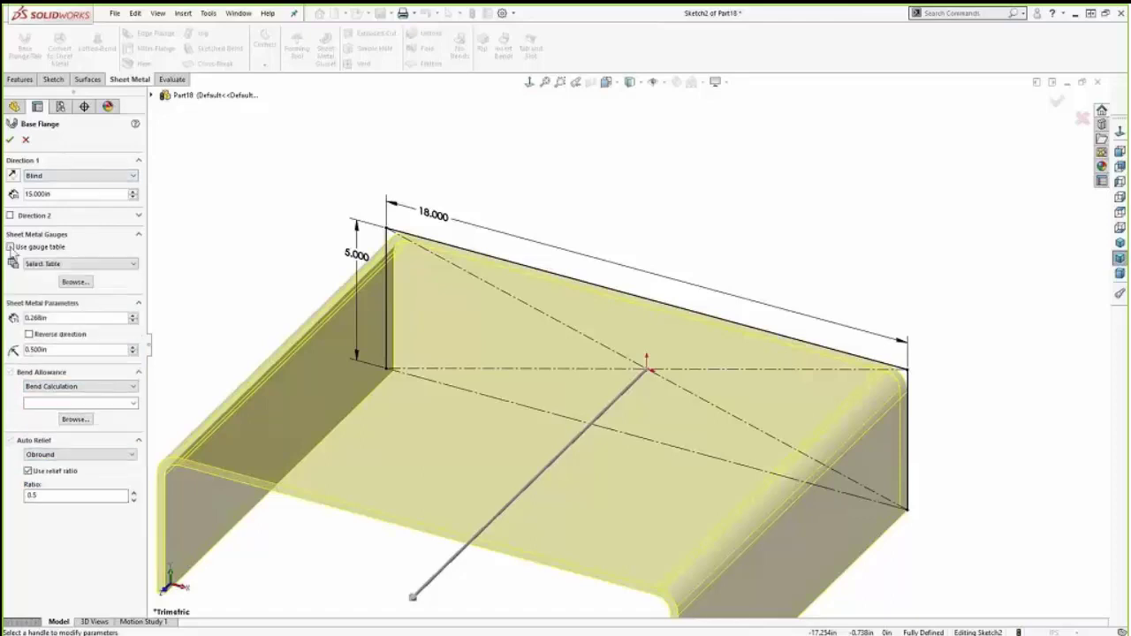
click(87, 264)
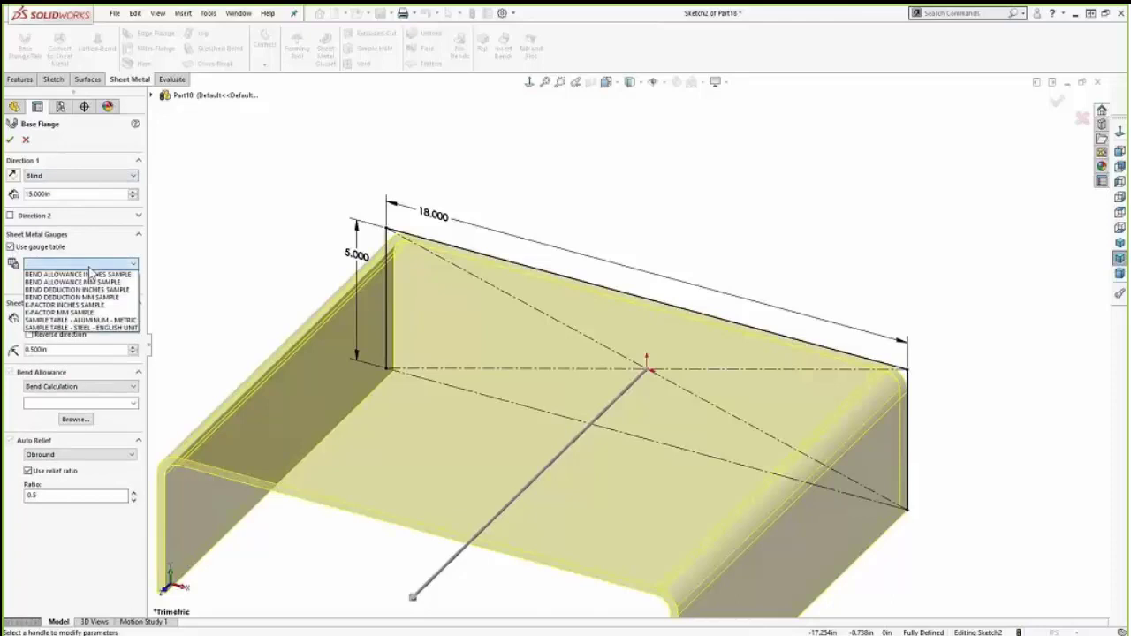
click(63, 305)
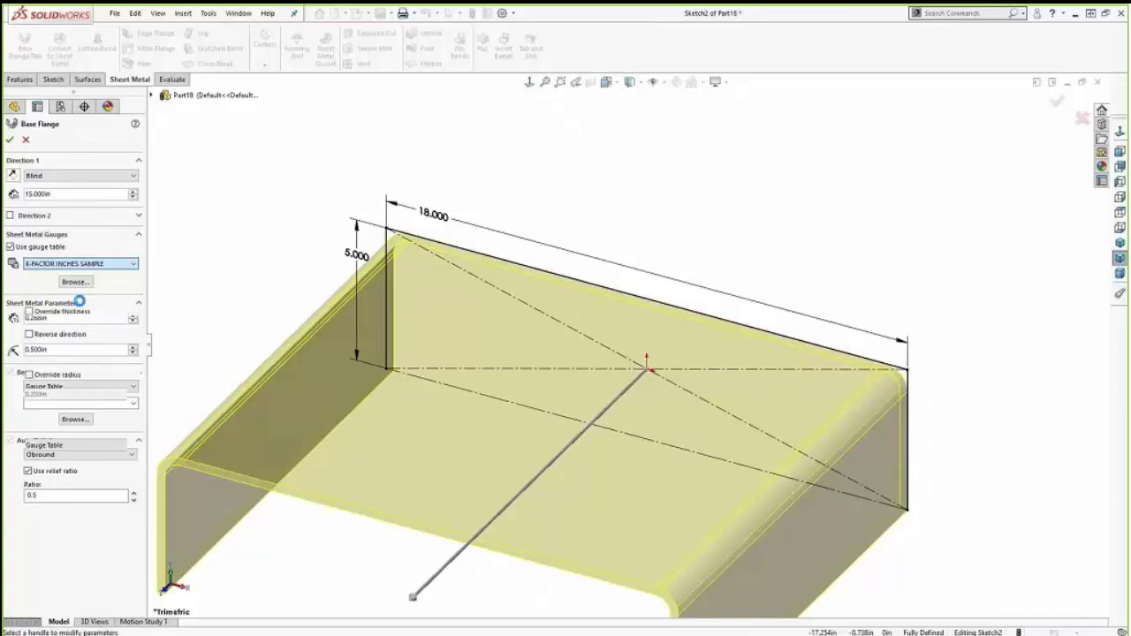
click(99, 335)
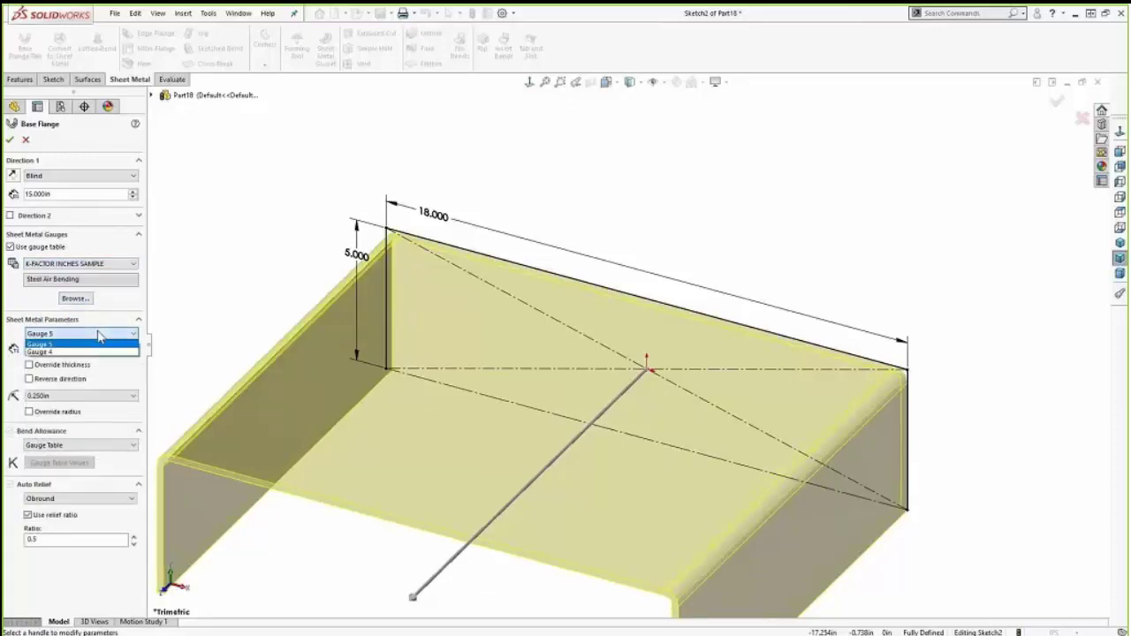
click(112, 309)
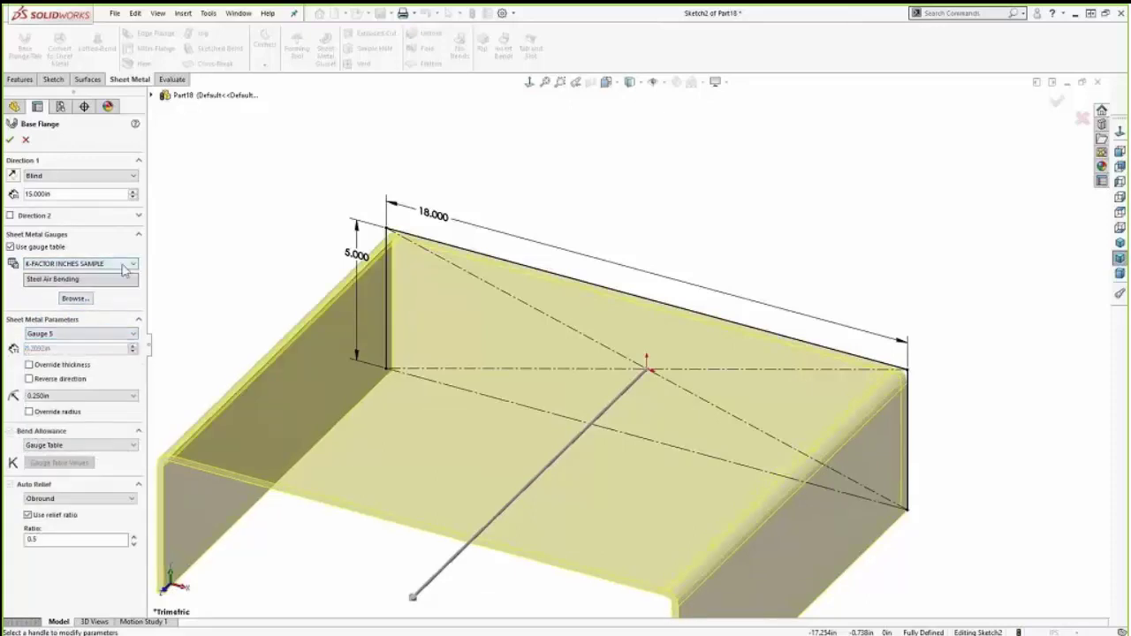
click(126, 264)
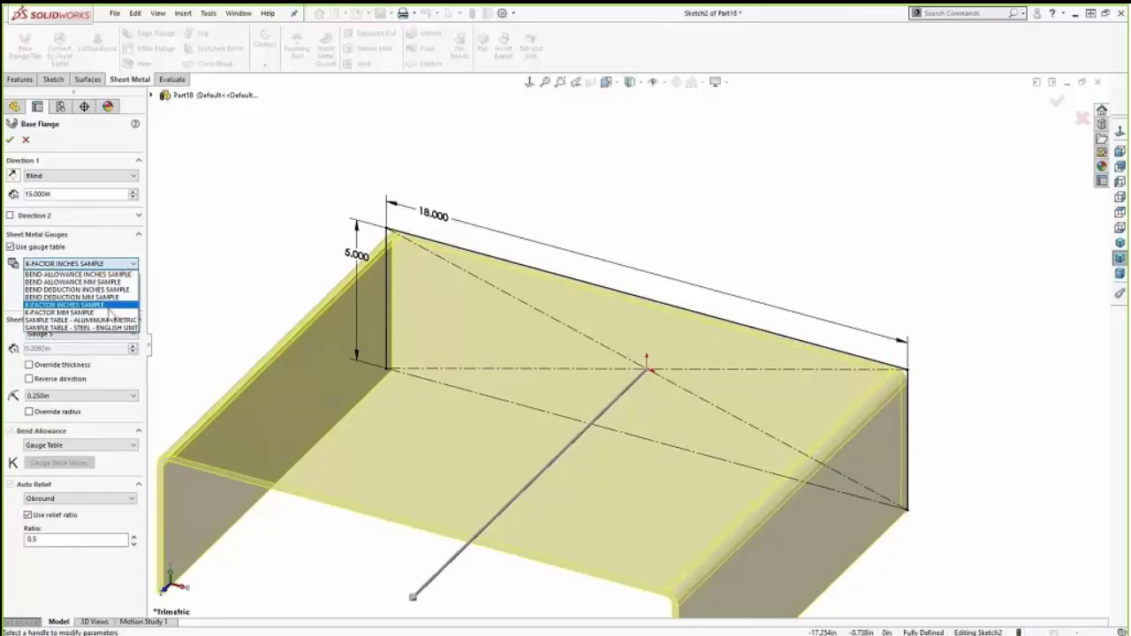
click(110, 328)
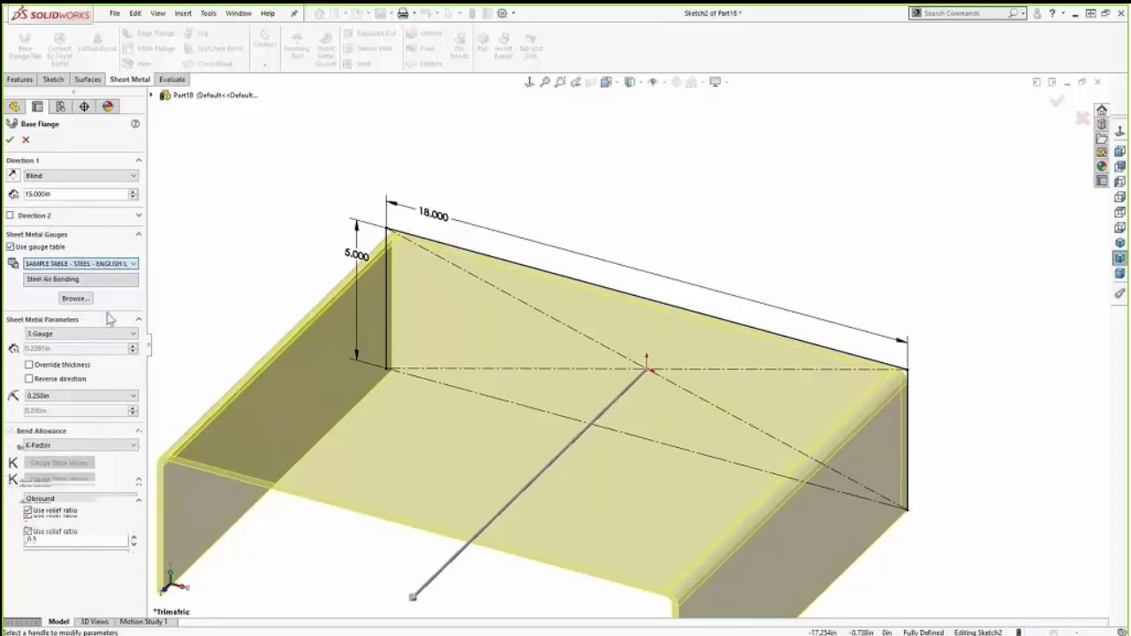
click(111, 333)
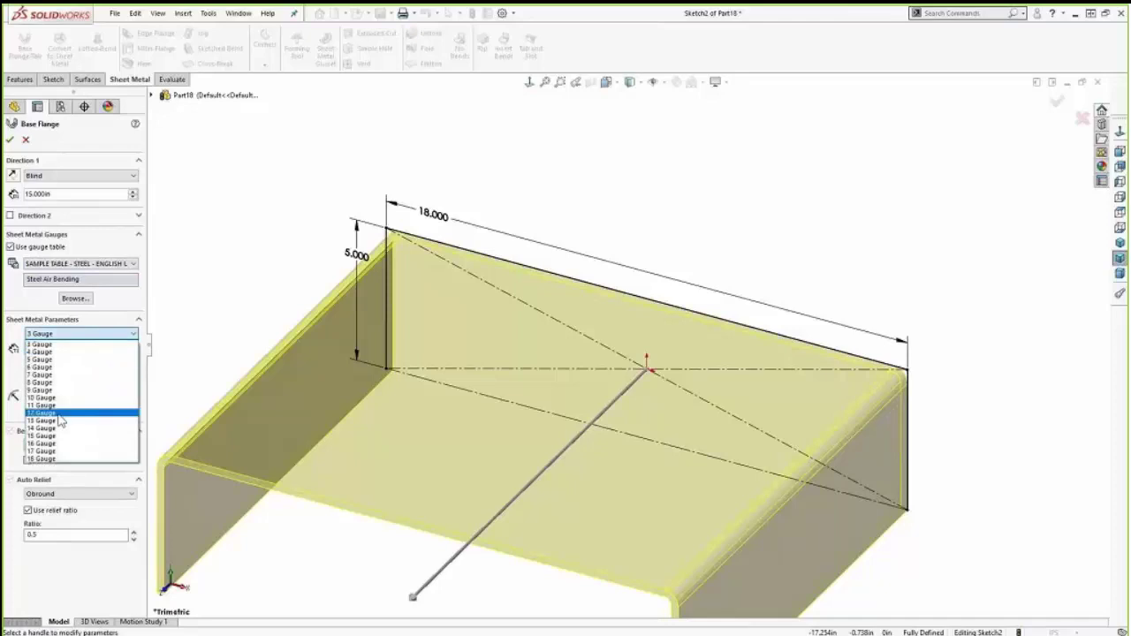
click(58, 448)
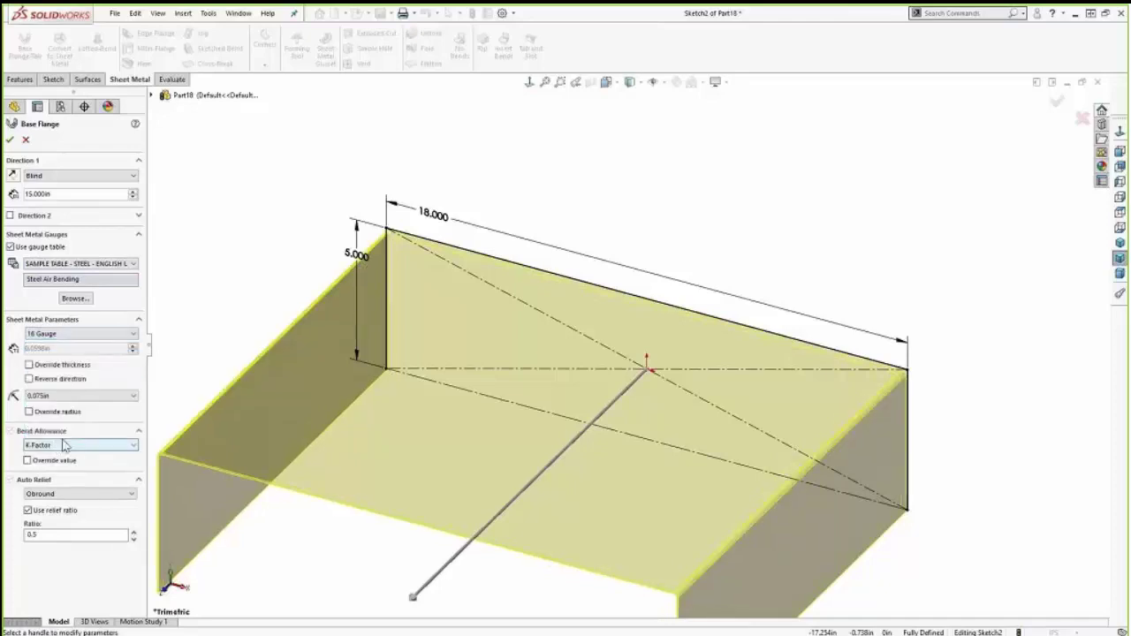
click(82, 398)
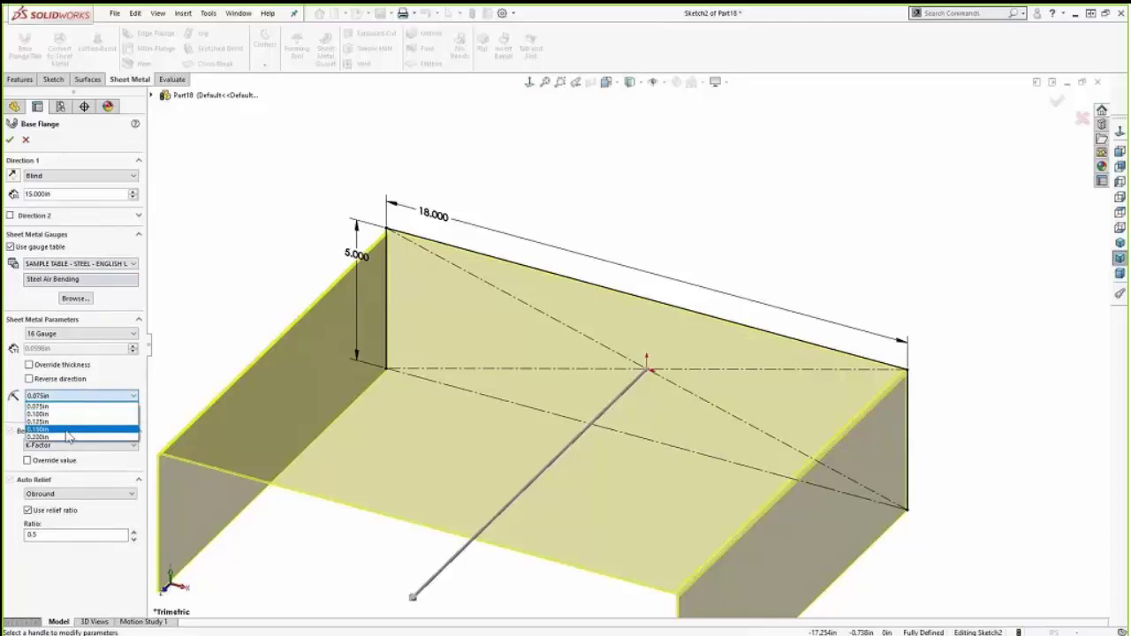
click(66, 415)
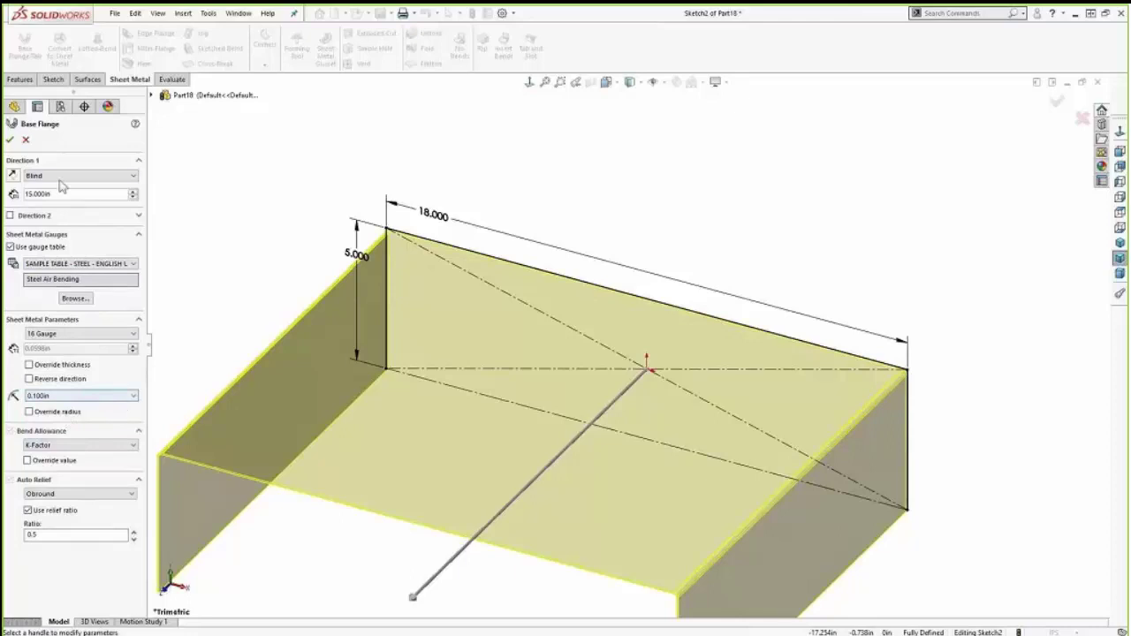
click(11, 142)
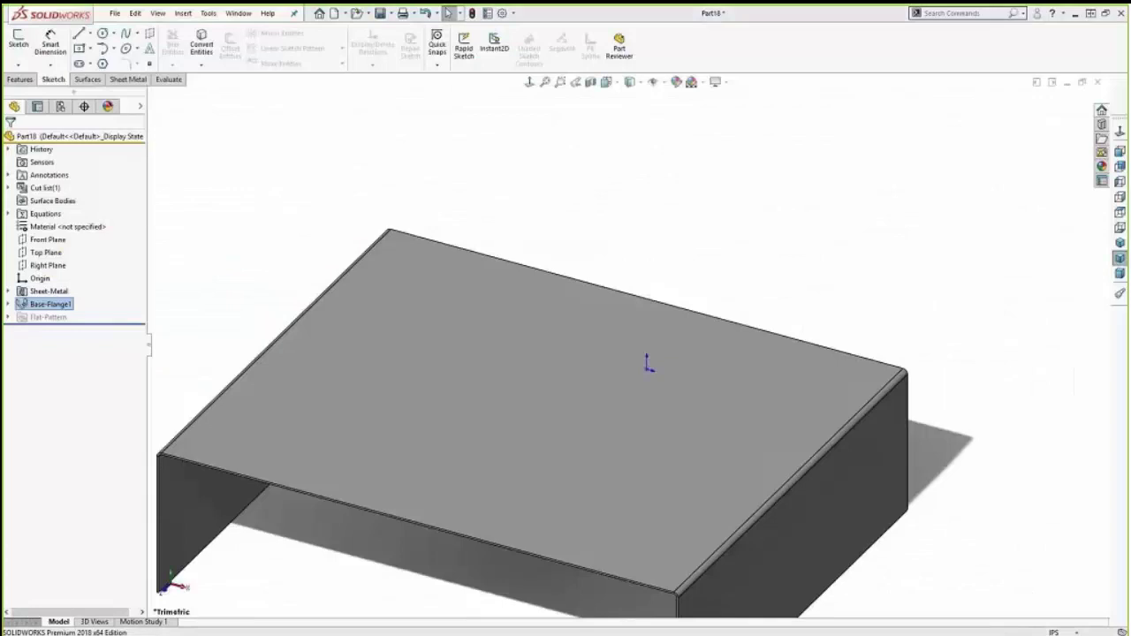
Step: Start an edge flange on the part's bottom edge
click(50, 356)
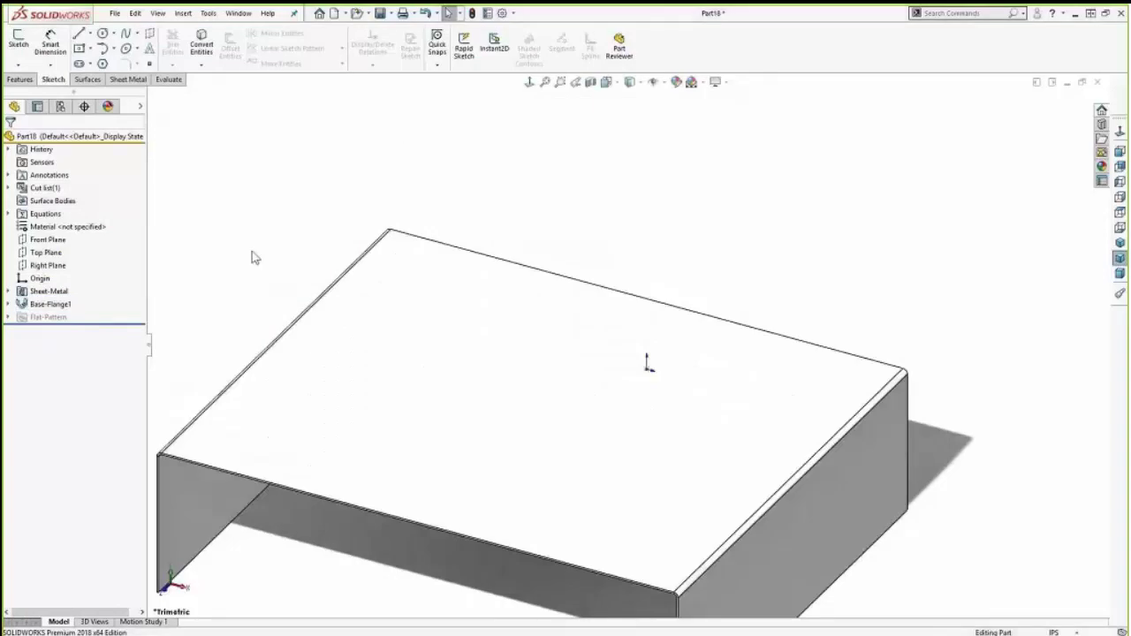
key(f)
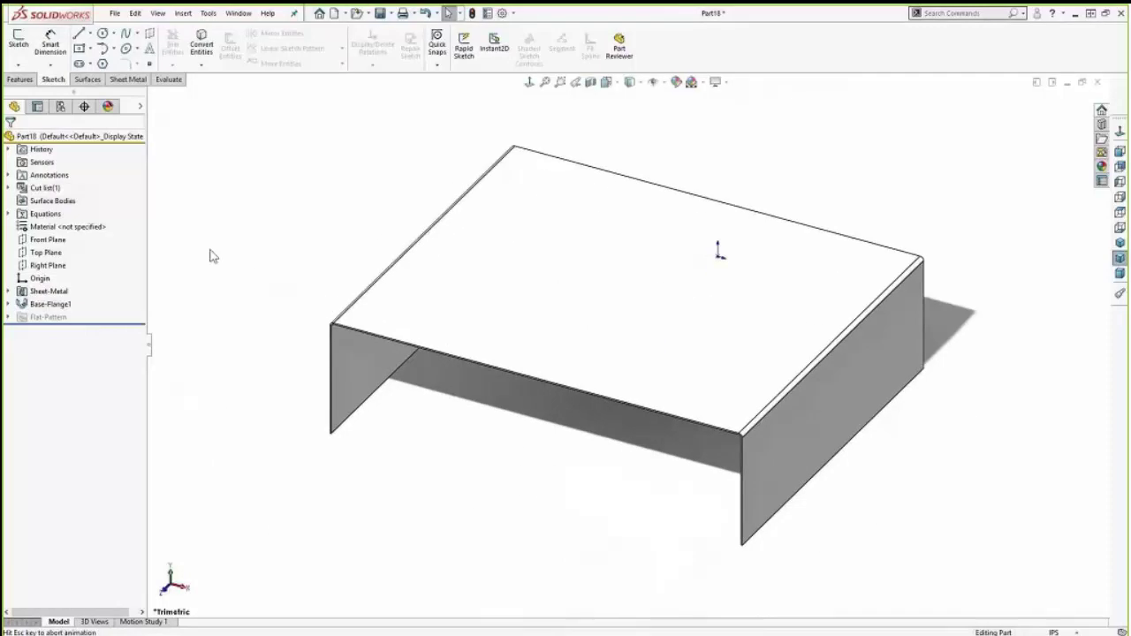
click(128, 79)
click(152, 34)
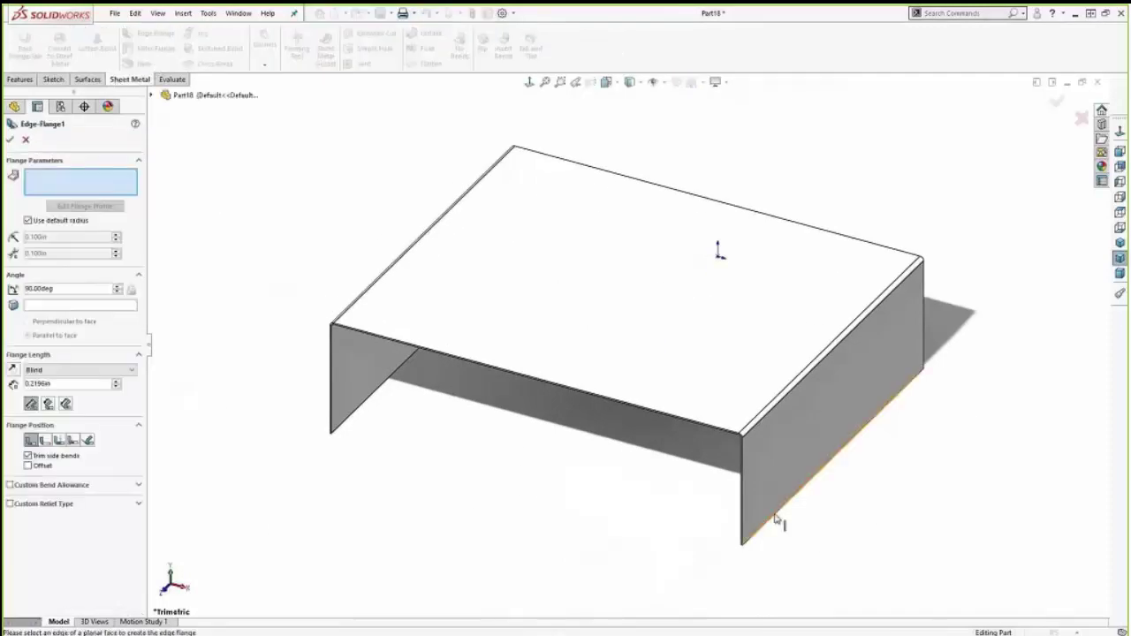
click(778, 518)
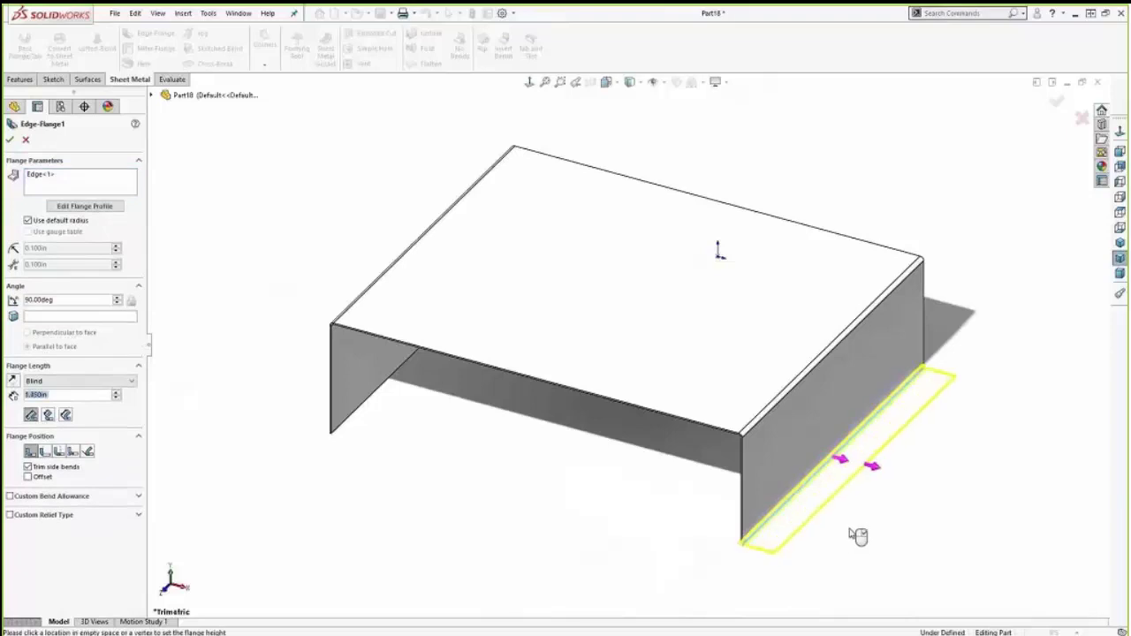
Step: Narrow the flange profile into a 4.000-wide tab
click(99, 207)
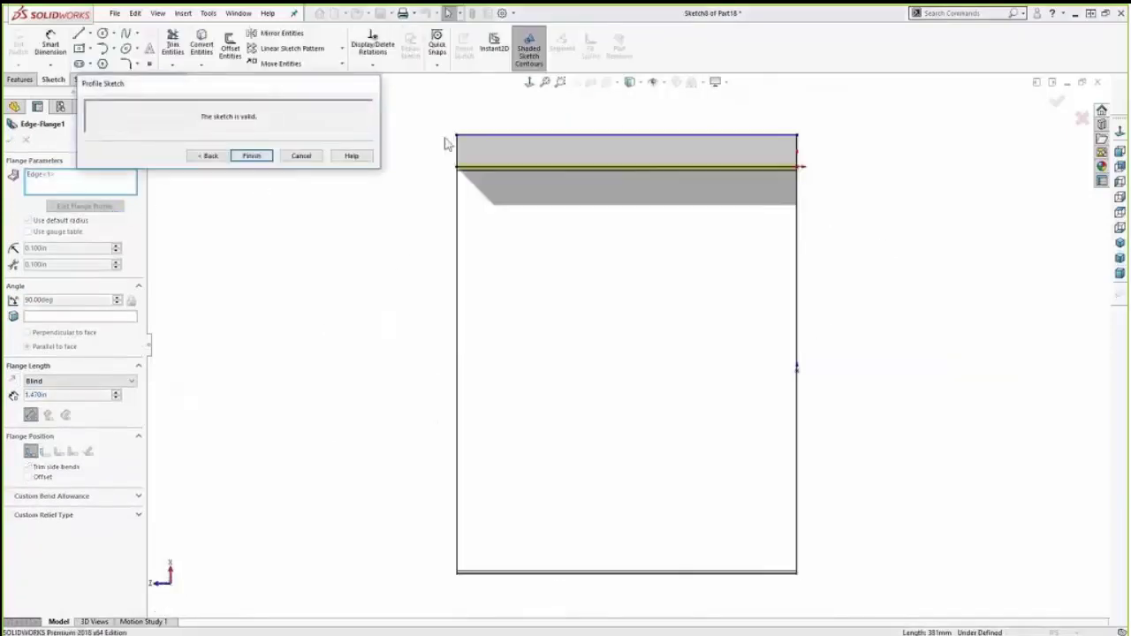
drag(462, 151, 518, 151)
drag(800, 152, 659, 152)
right_drag(457, 129, 459, 75)
click(548, 135)
click(551, 121)
click(510, 99)
click(519, 152)
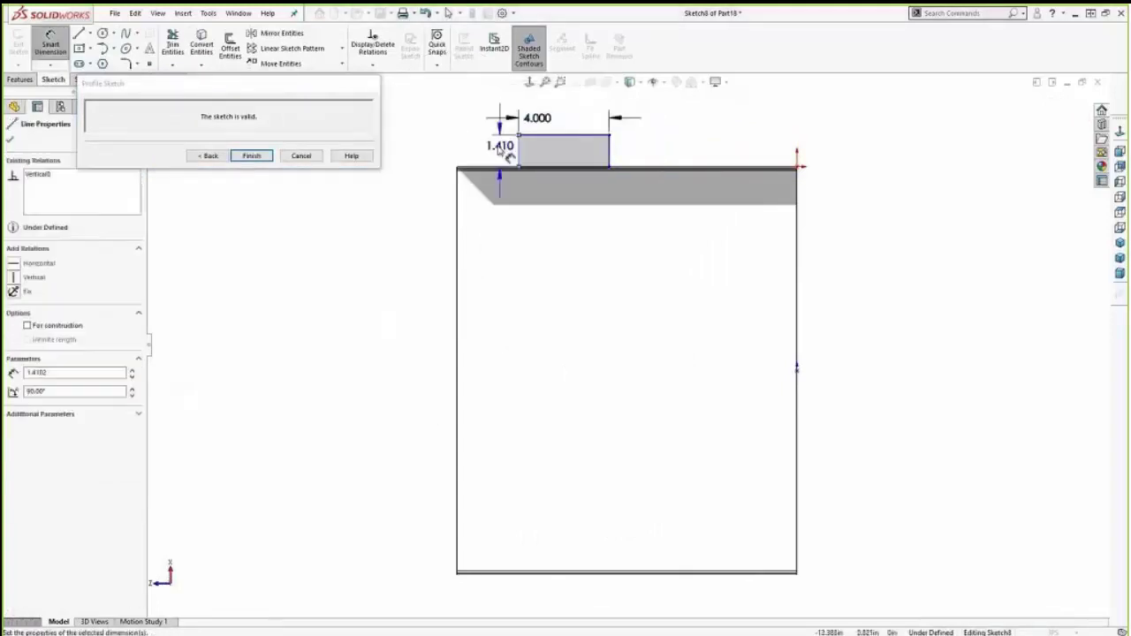
Step: Dimension the tab 1.000 high and 6.000 from the origin, then finish the profile
click(493, 163)
text(1.00in)
key(Return)
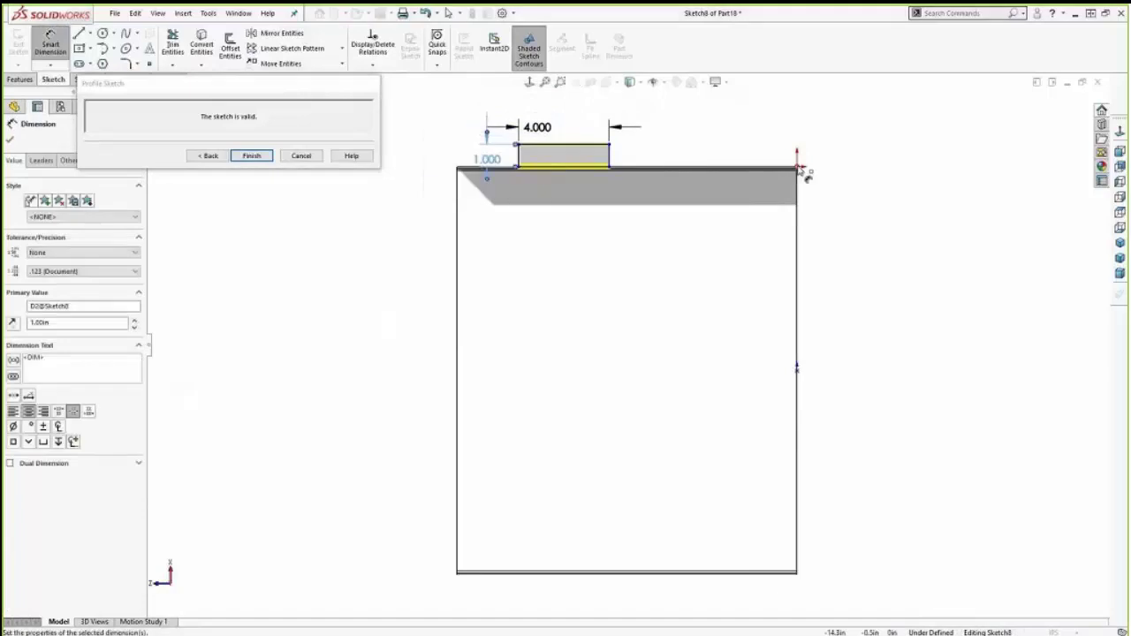
click(609, 156)
click(797, 165)
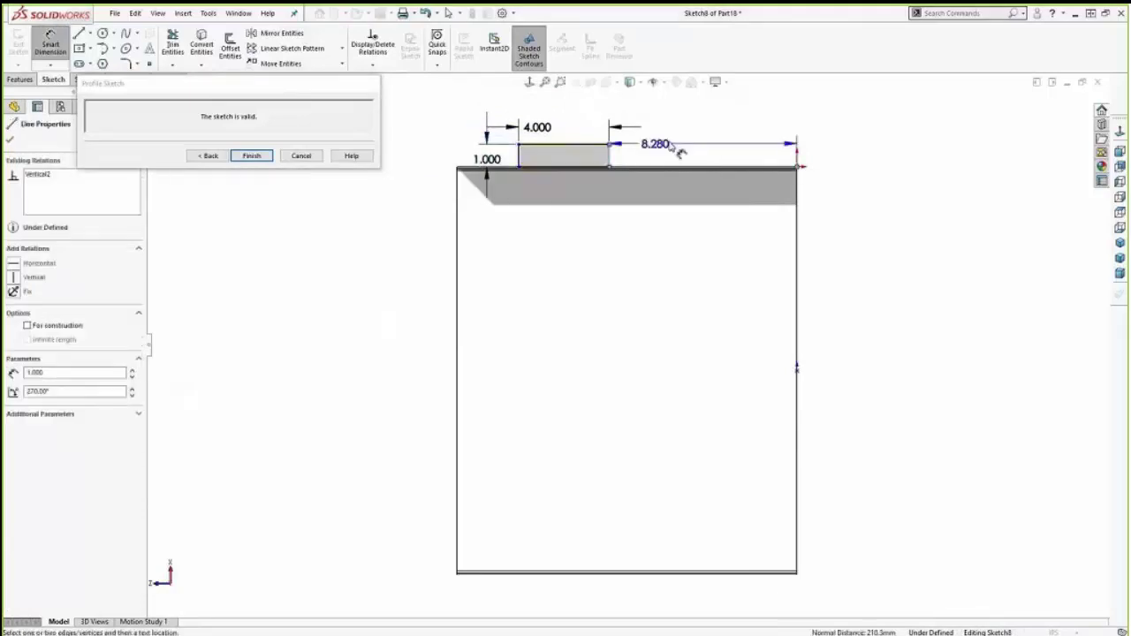
click(702, 127)
key(Return)
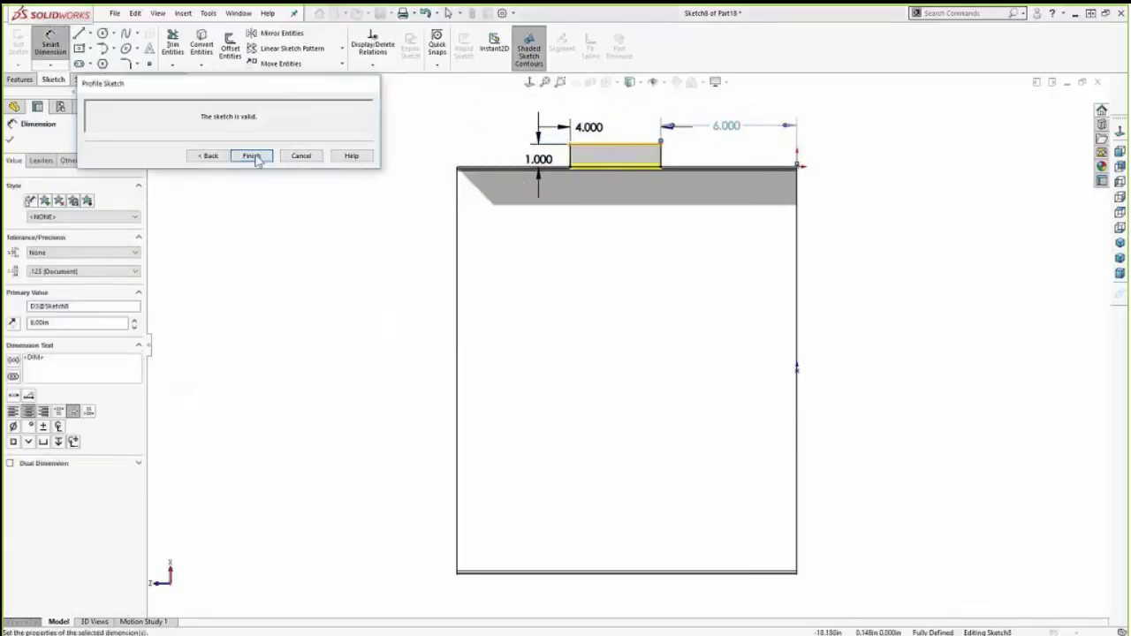
click(253, 156)
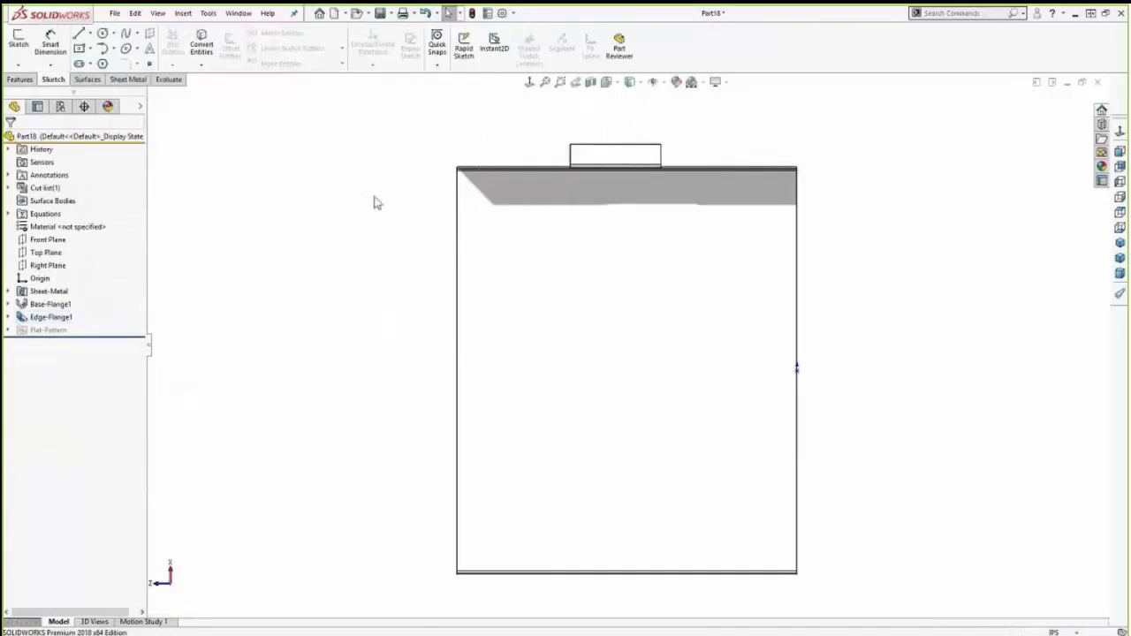
Step: Mirror Edge-Flange1 across the Right Plane to create the matching tab on the opposite side
mouse_move(484, 177)
middle_down()
mouse_move(781, 336)
mouse_move(735, 253)
middle_up()
scroll(718, 451, down, 5)
scroll(718, 451, down, 1)
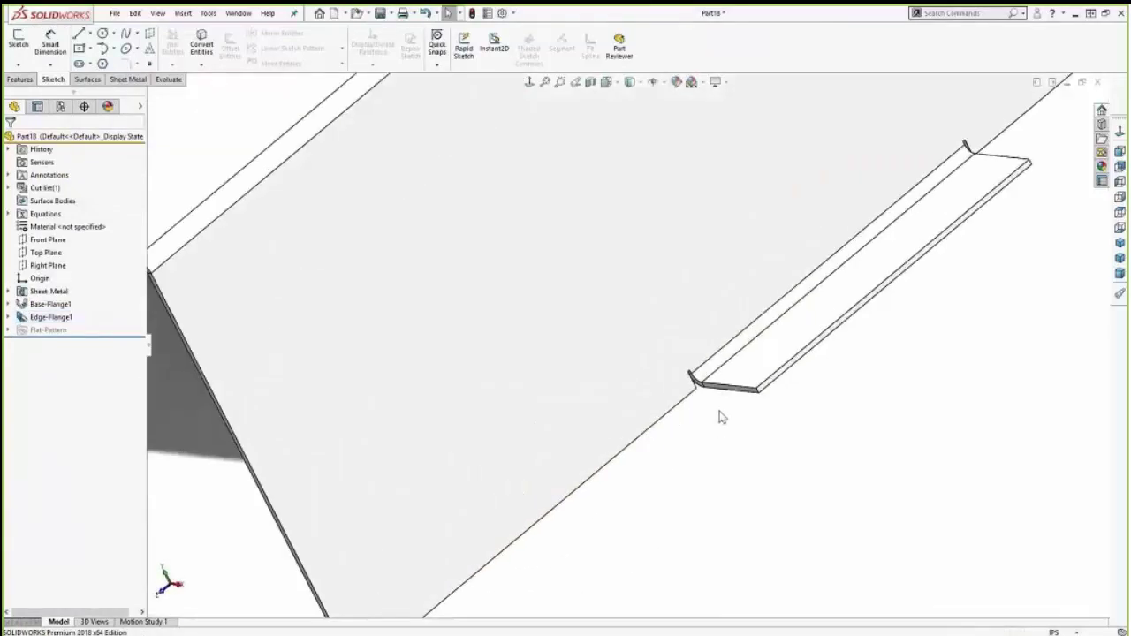
click(48, 240)
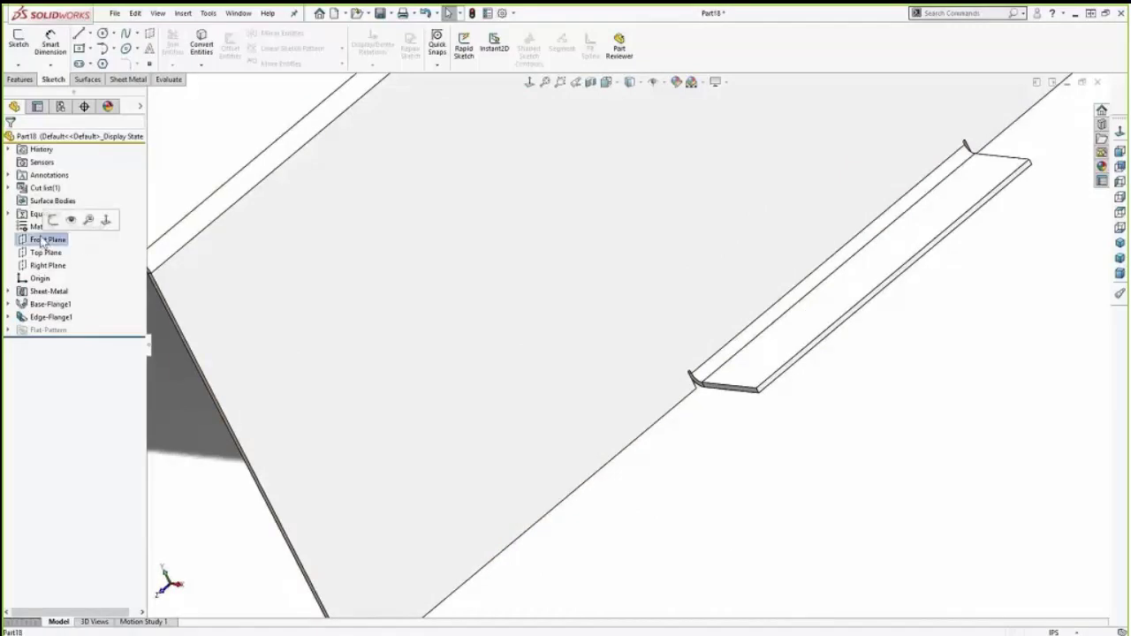
scroll(286, 295, up, 5)
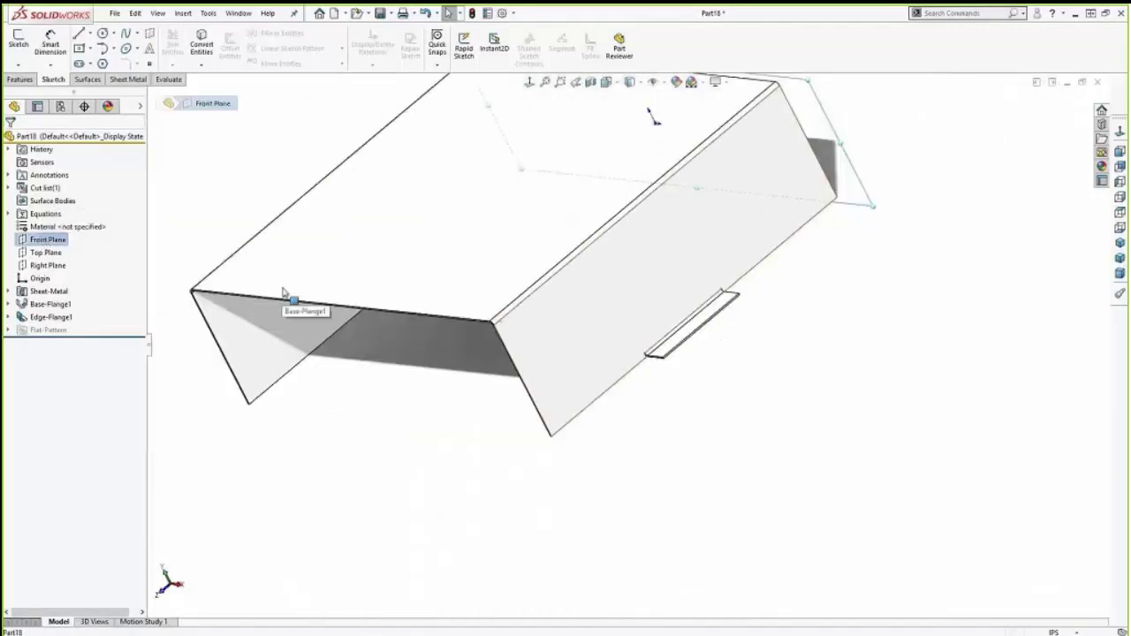
click(46, 266)
click(32, 81)
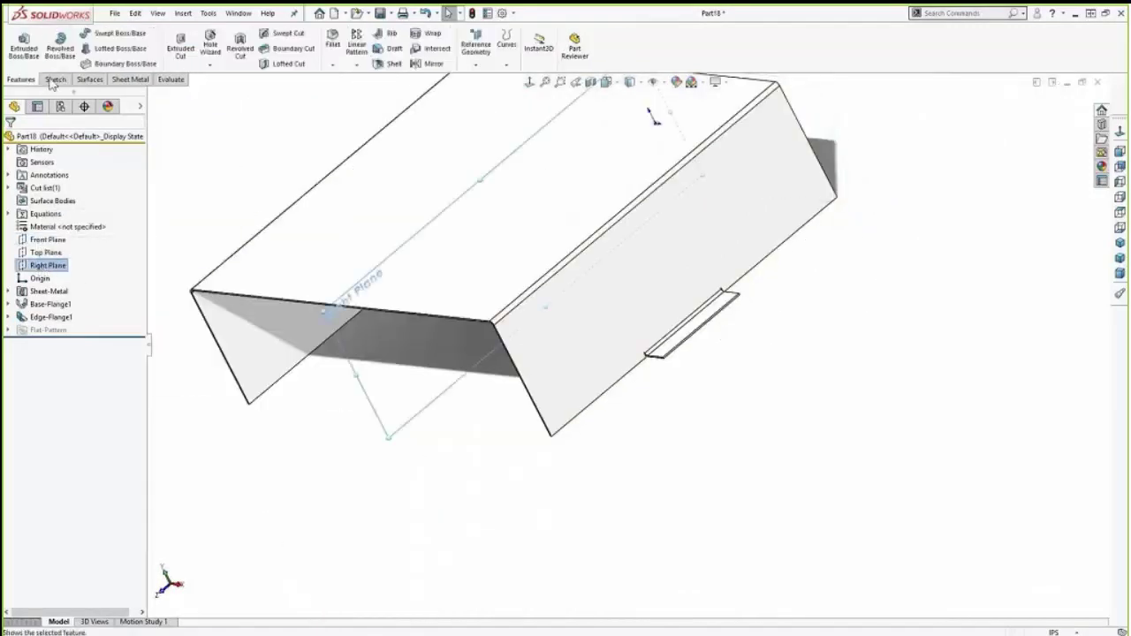
click(424, 66)
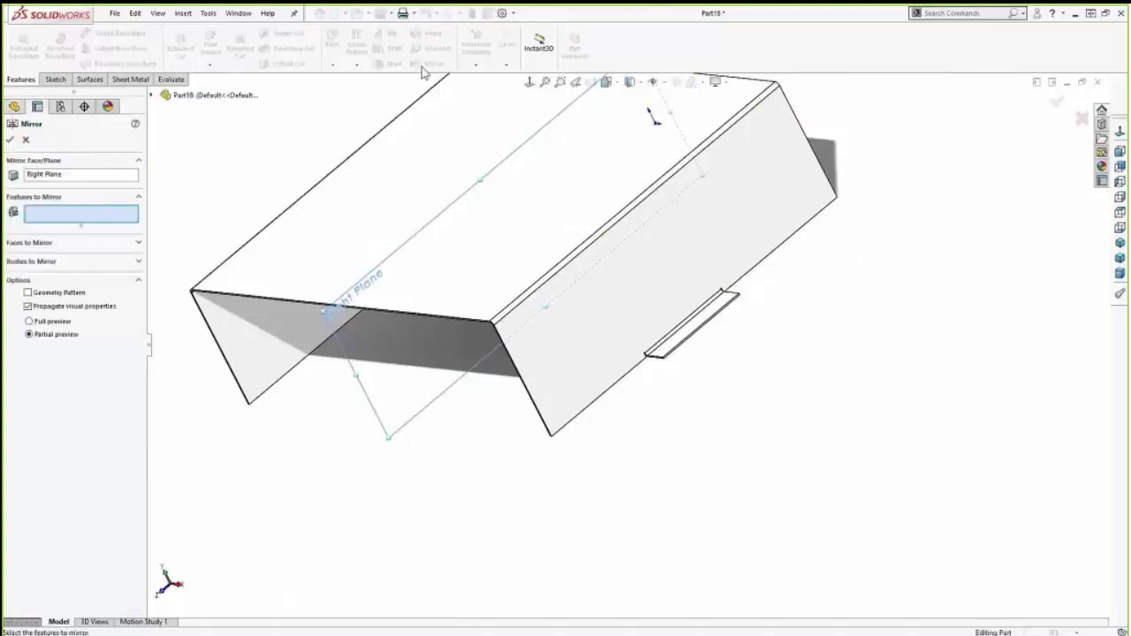
click(712, 332)
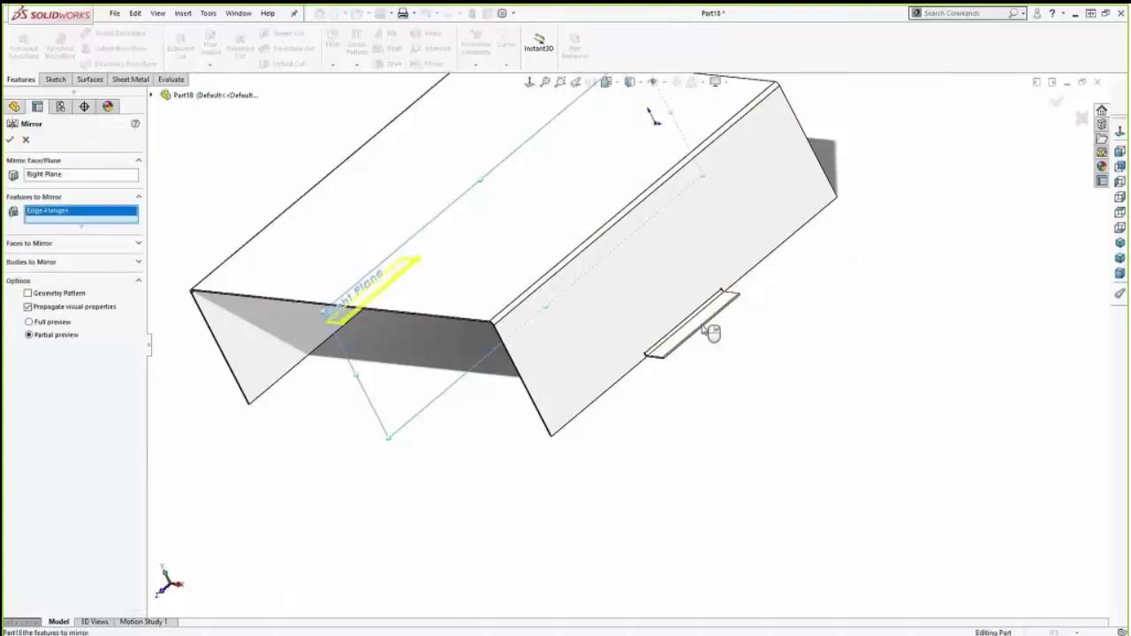
key(Return)
middle_drag(366, 266, 437, 268)
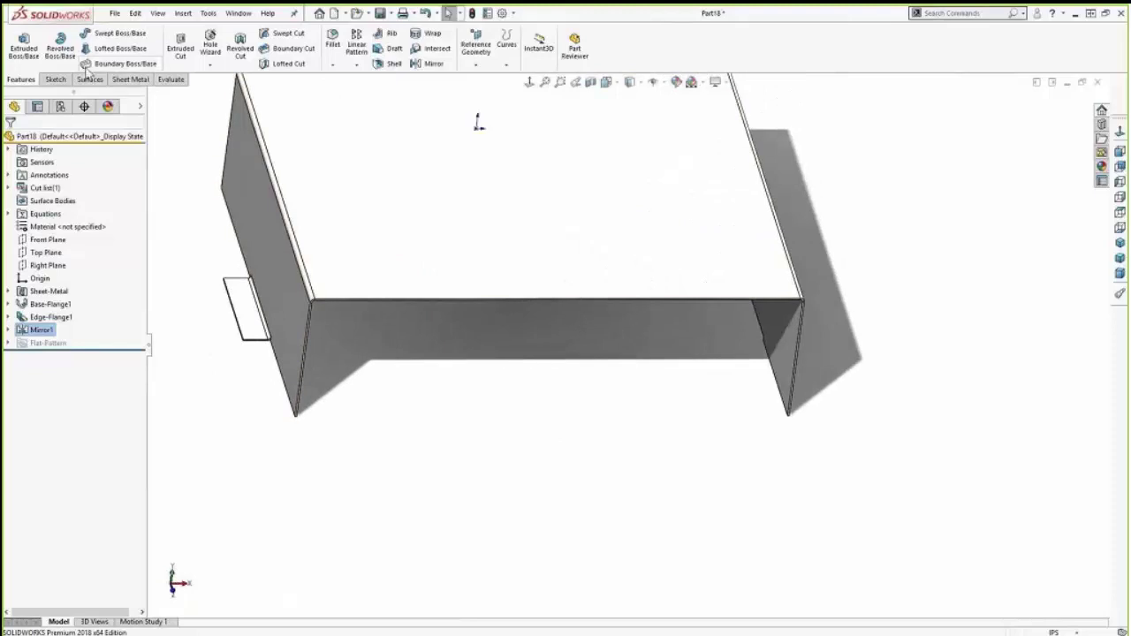
Step: Add an edge flange along the left vertical, long top and right vertical edges
click(130, 78)
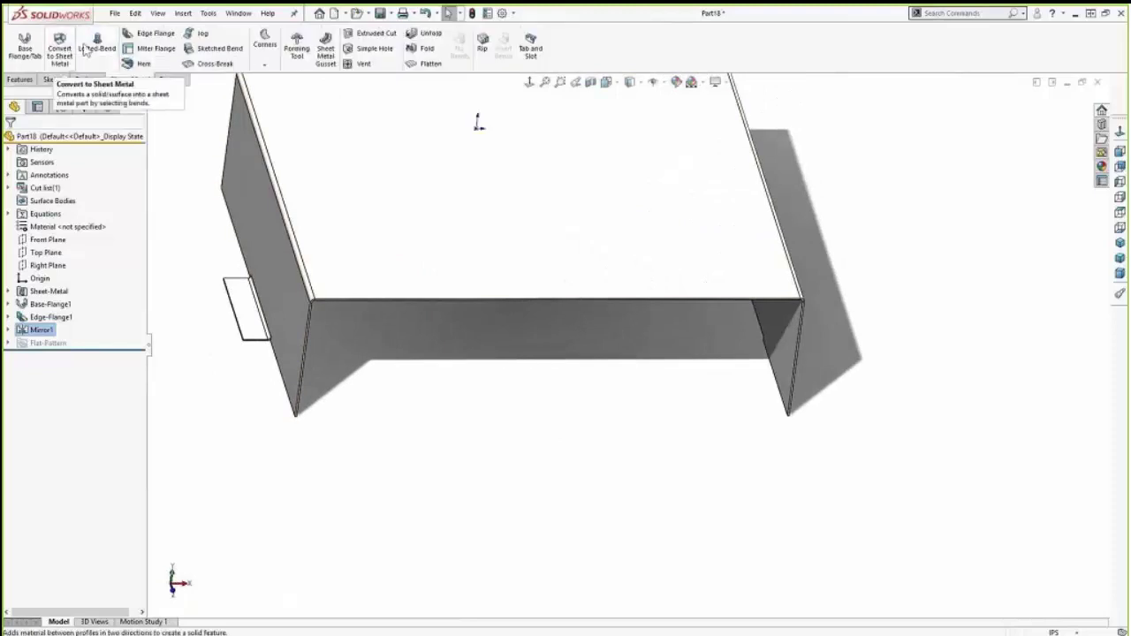
click(150, 32)
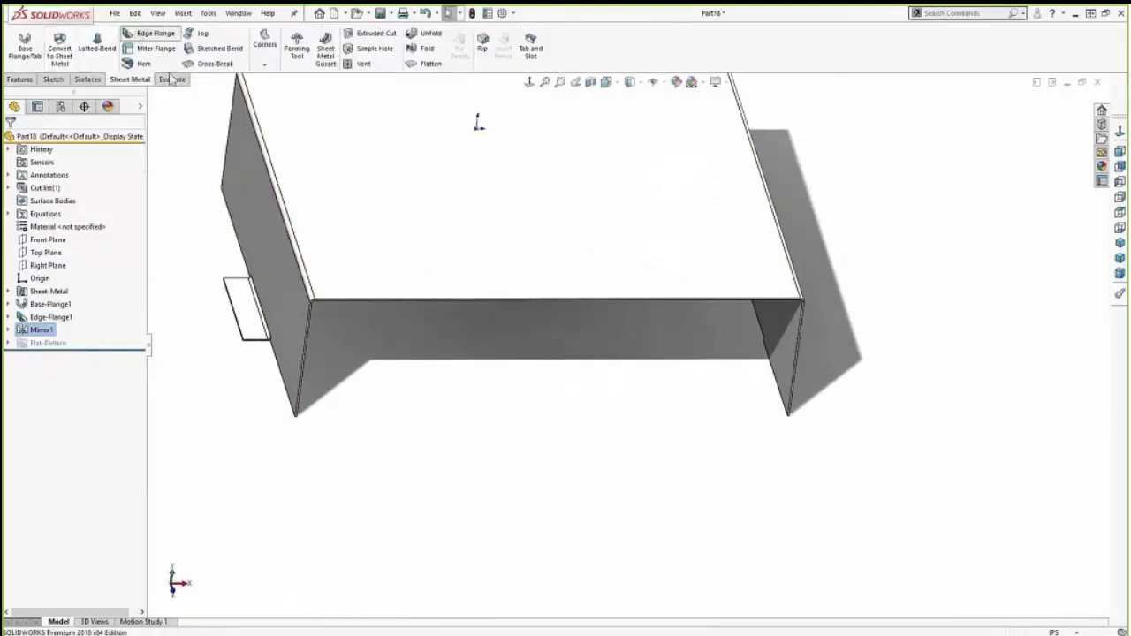
click(307, 330)
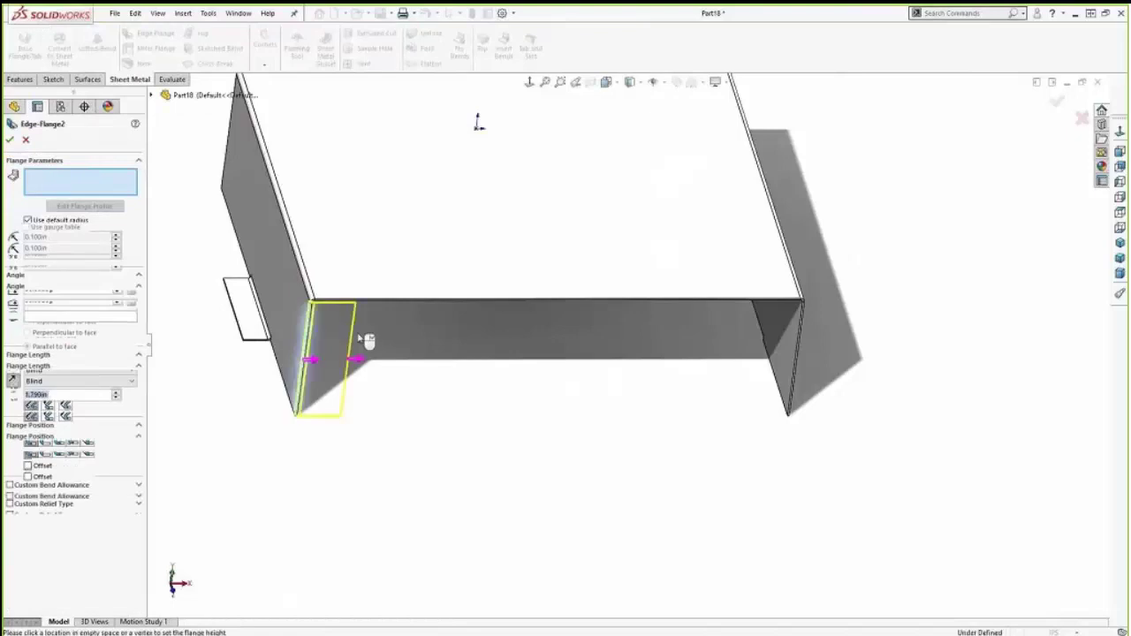
click(440, 305)
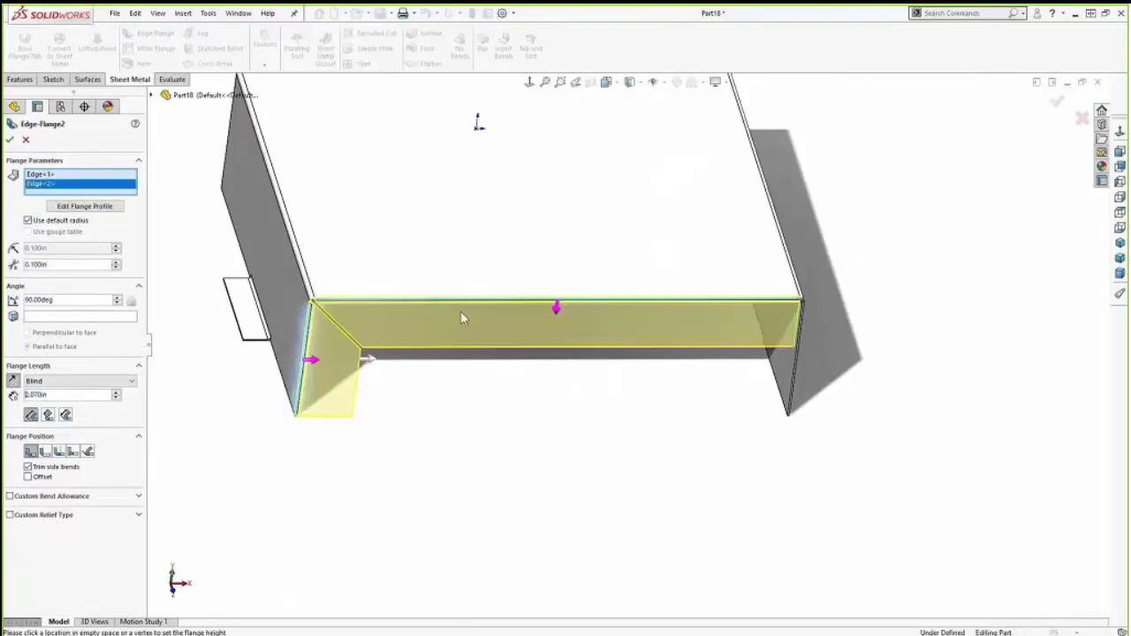
click(797, 364)
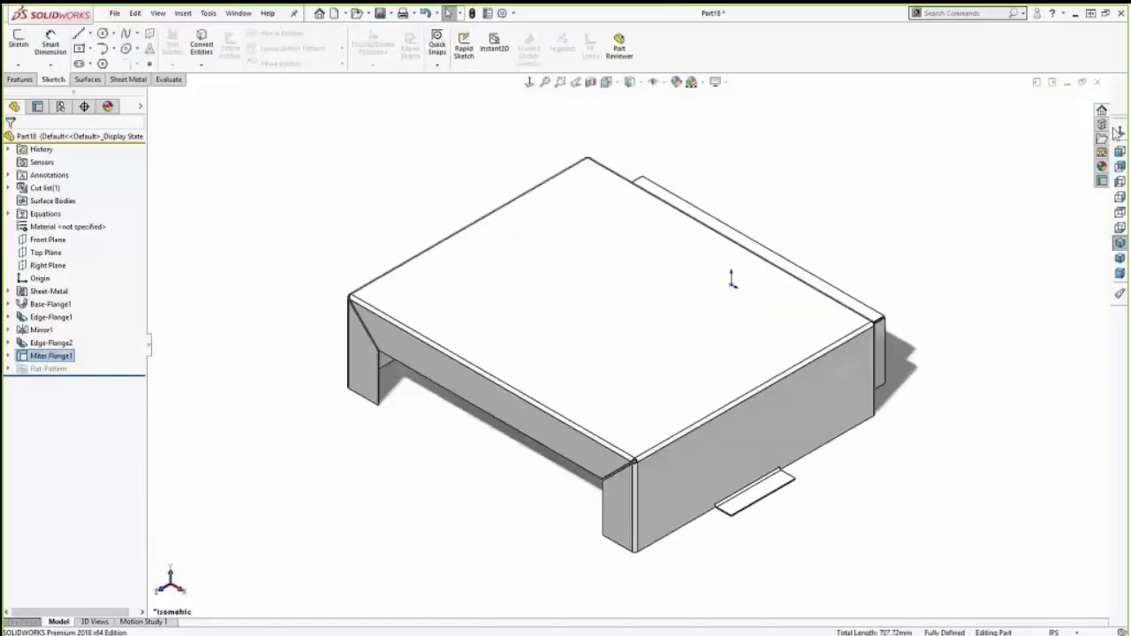
Step: Drop a louver from the Design Library forming tools onto the front wall and flip it
click(1102, 124)
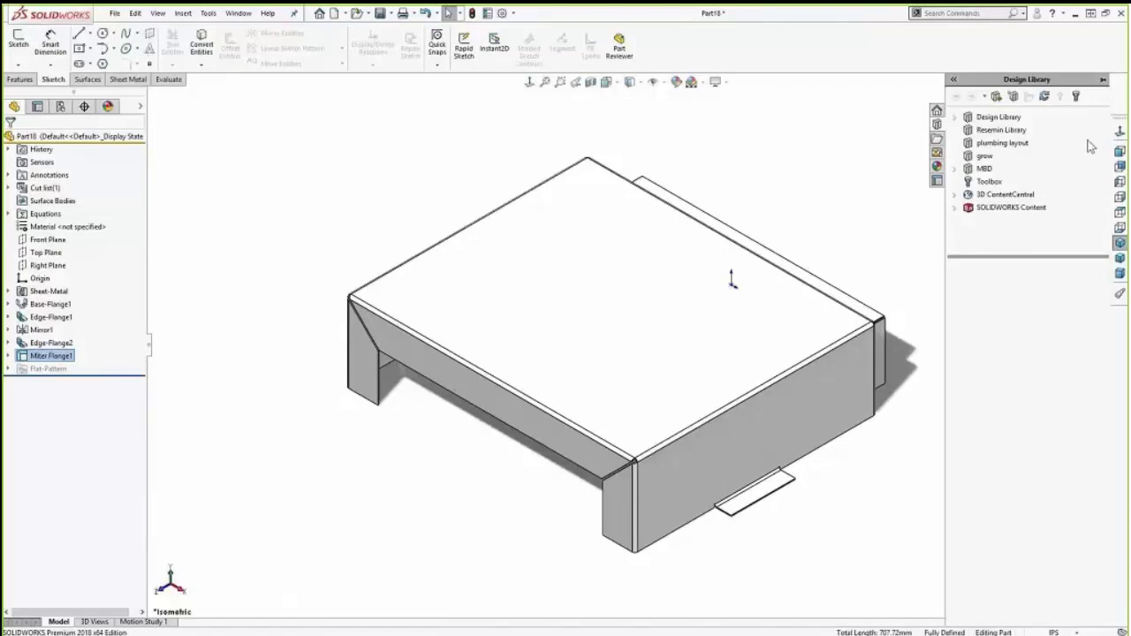
click(1000, 116)
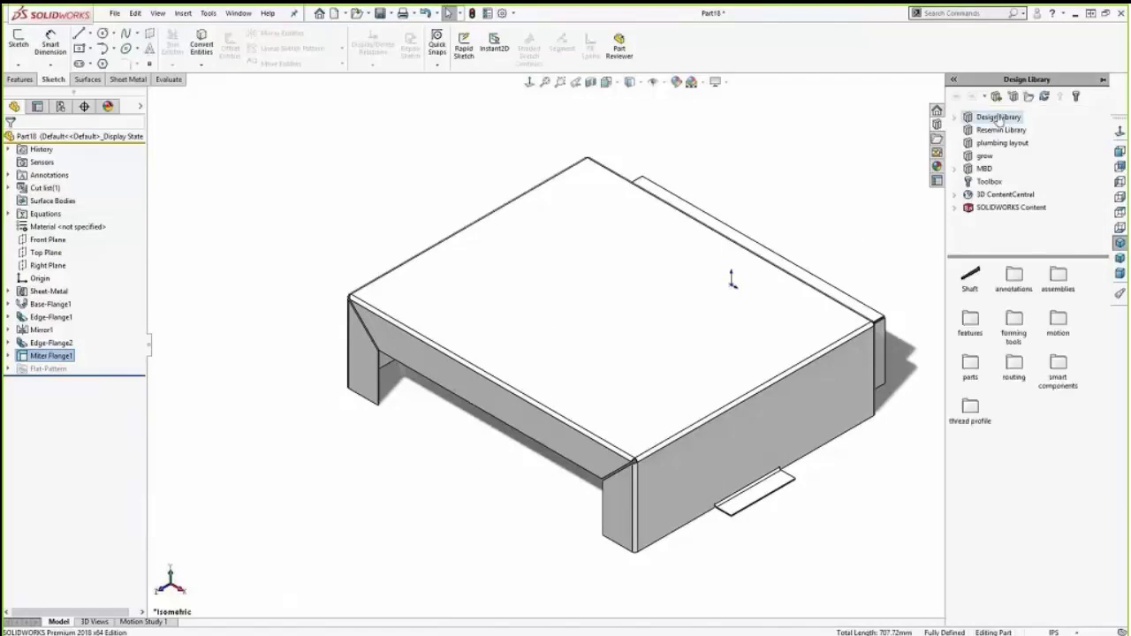
click(1014, 323)
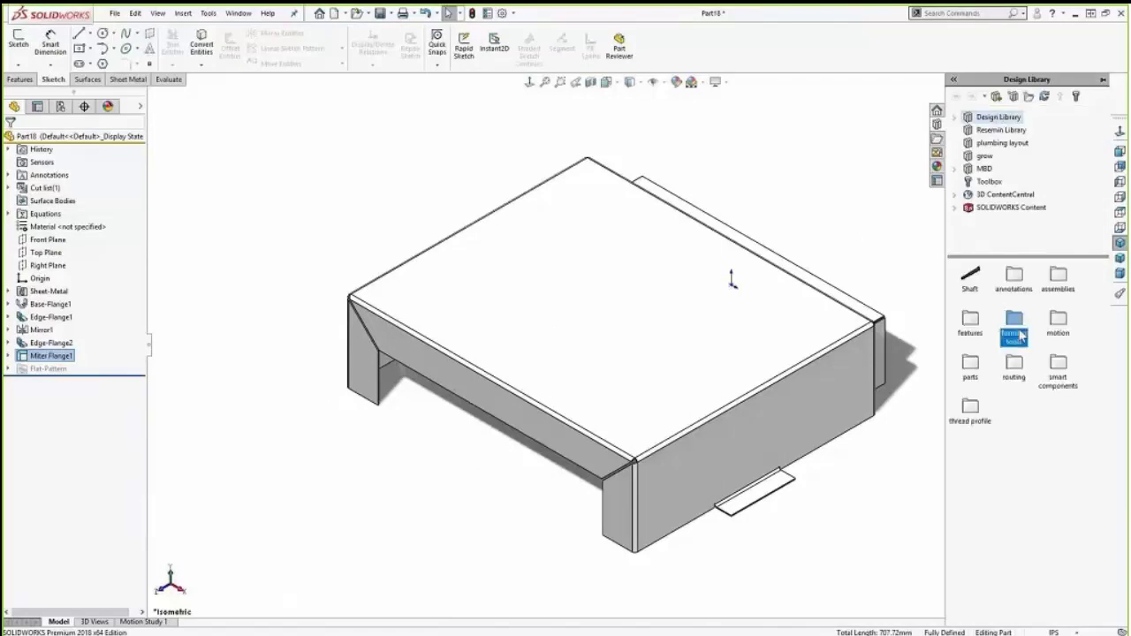
double_click(1014, 327)
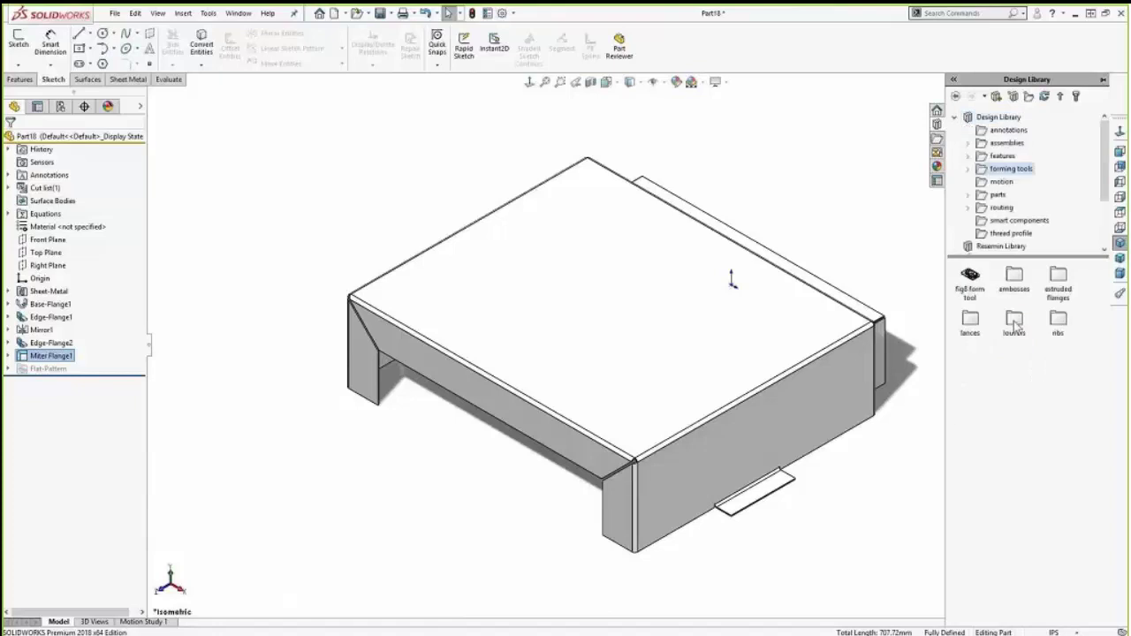
double_click(1014, 321)
drag(970, 276, 733, 408)
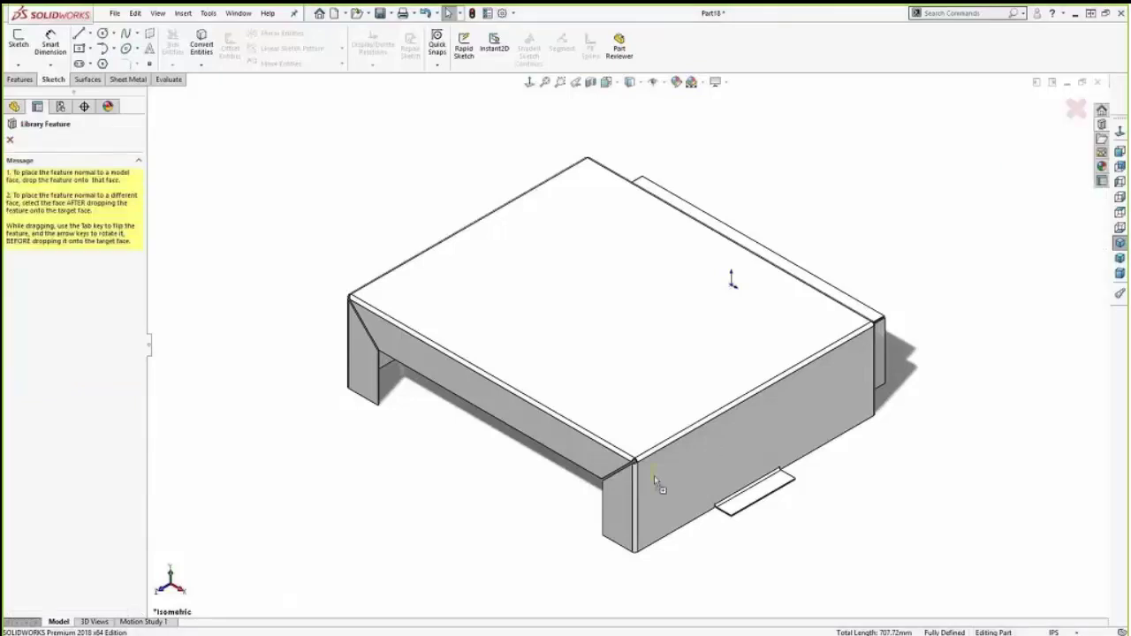
drag(654, 475, 654, 475)
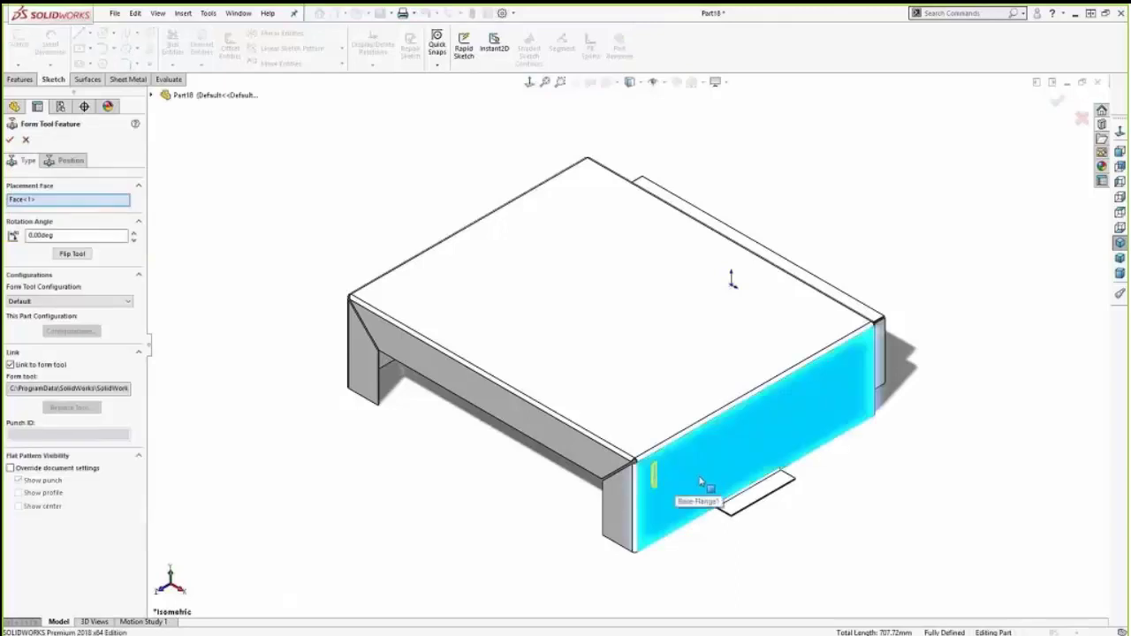
scroll(707, 487, down, 5)
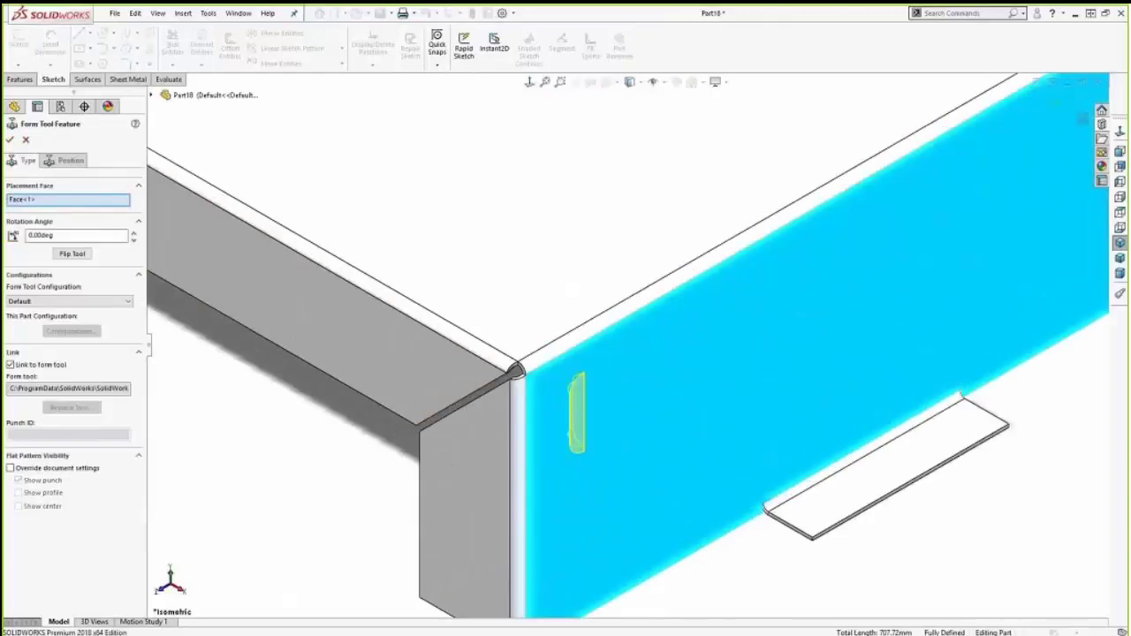
click(62, 255)
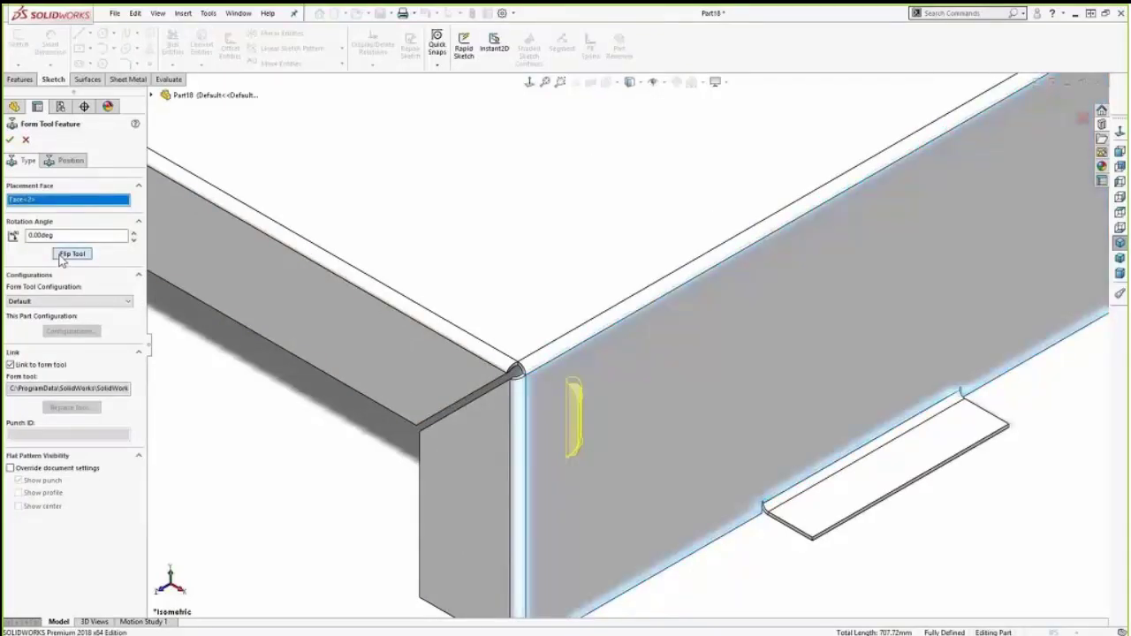
Step: Position the louver 1.000 from the wall's left edge and 1.500 below its top edge
click(62, 162)
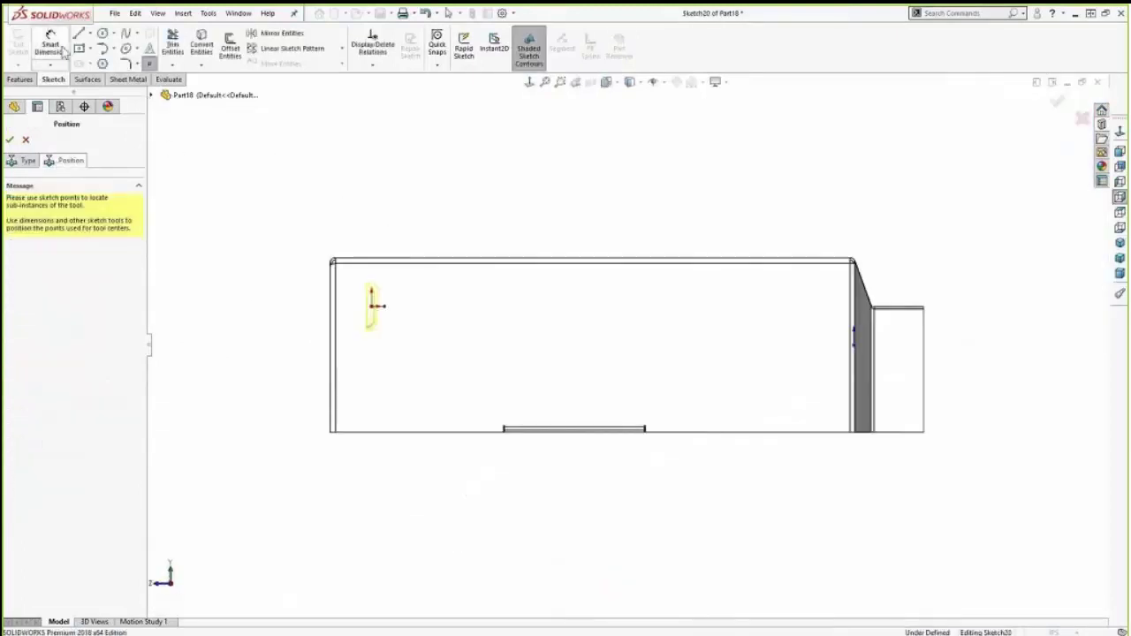
scroll(374, 308, down, 4)
click(374, 324)
click(470, 359)
click(442, 200)
text(1.20000377in)
key(Return)
click(486, 245)
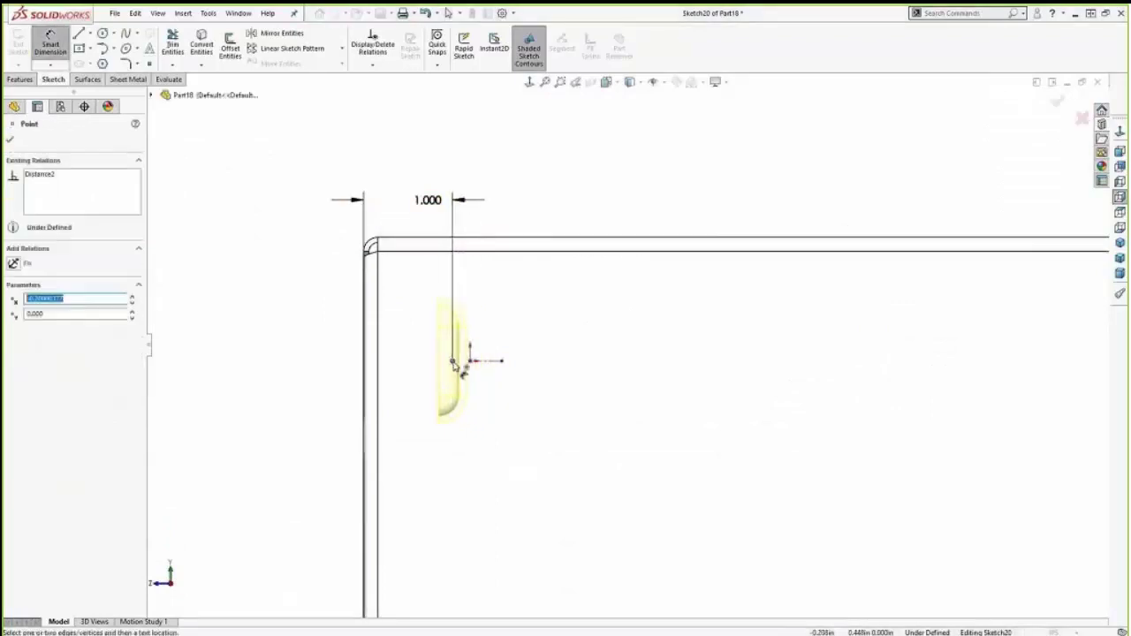
click(488, 247)
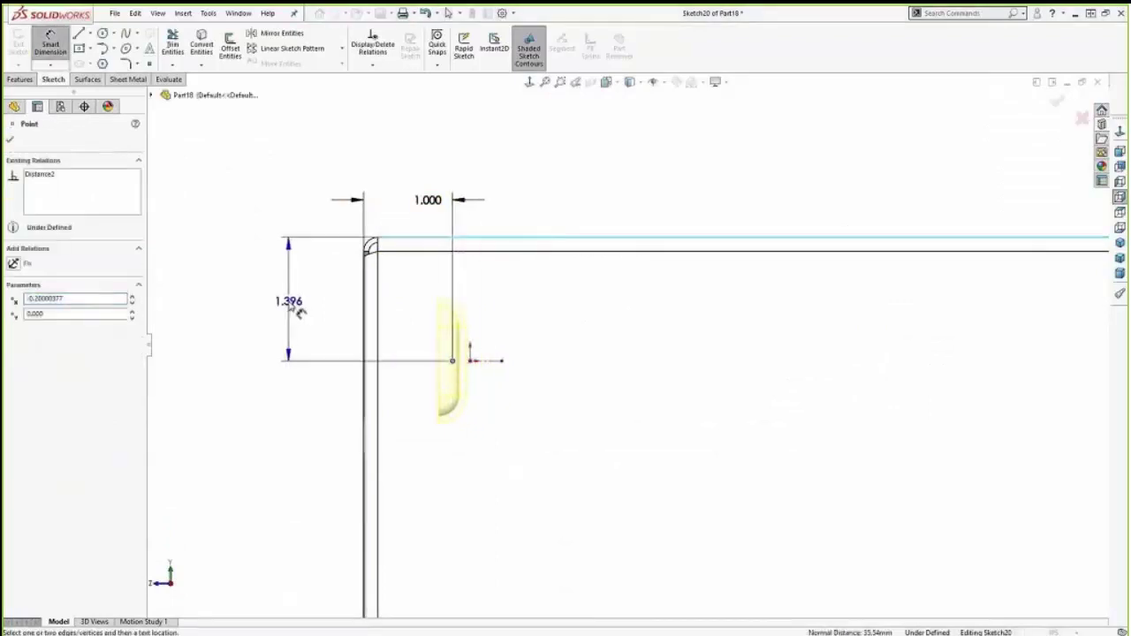
click(288, 302)
text(1.5)
key(Return)
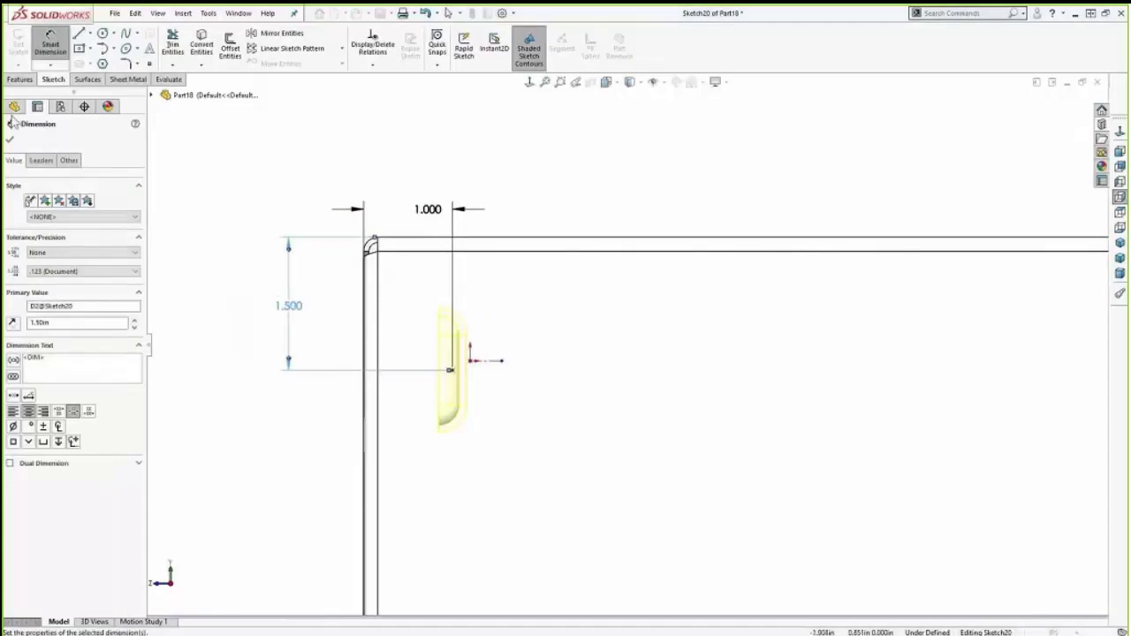
click(11, 141)
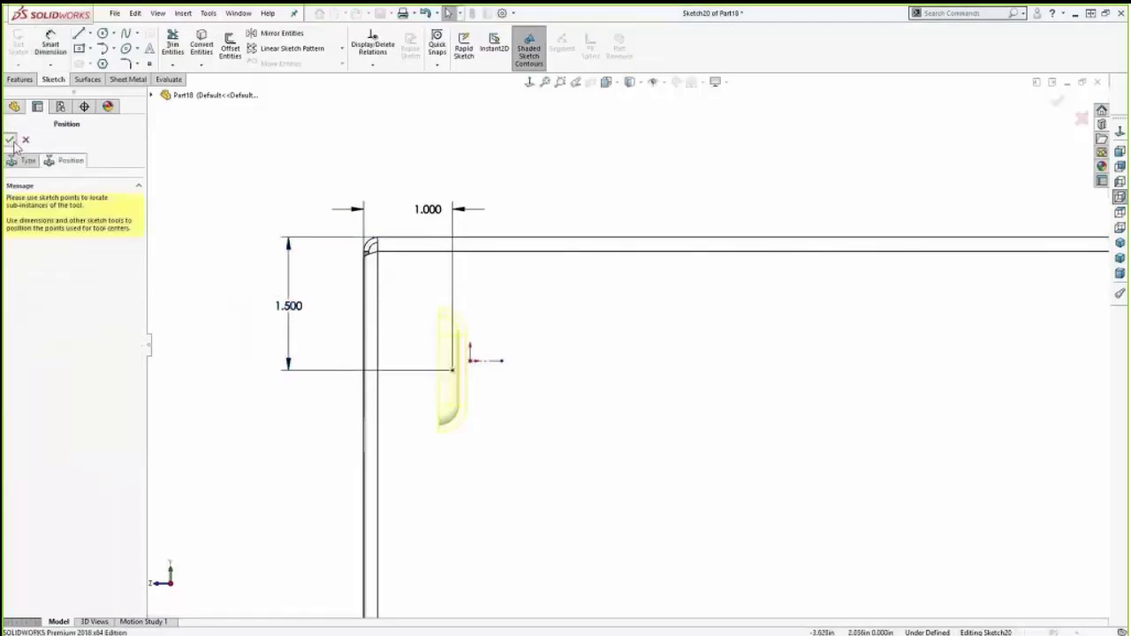
click(12, 140)
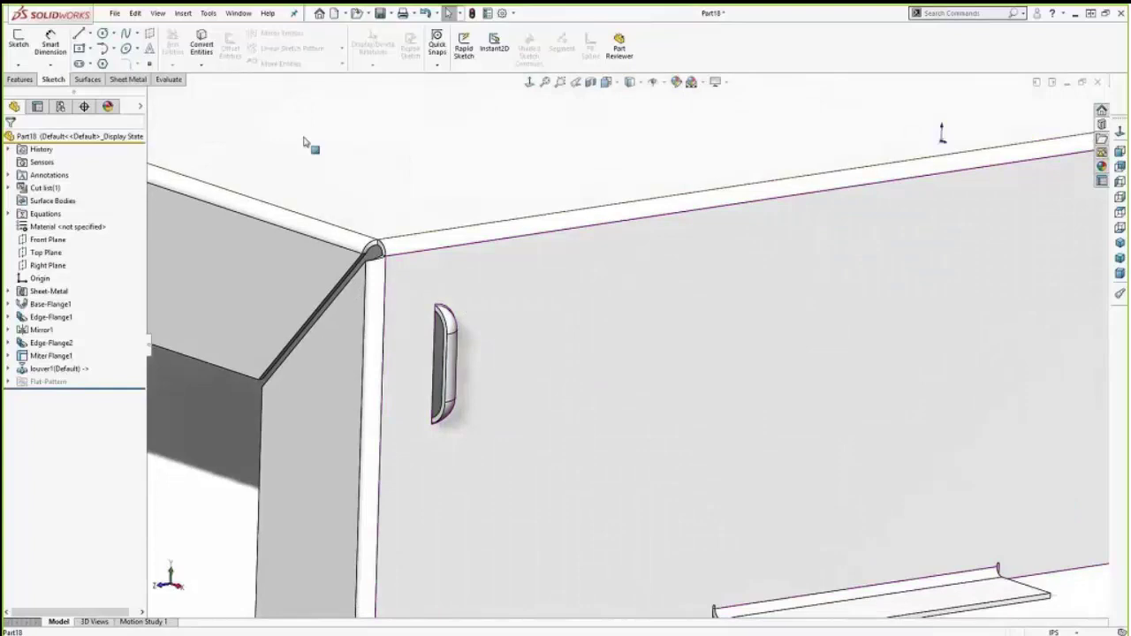
Step: Linear-pattern louver1 along the top edge at 0.600in spacing with 23 instances
click(20, 78)
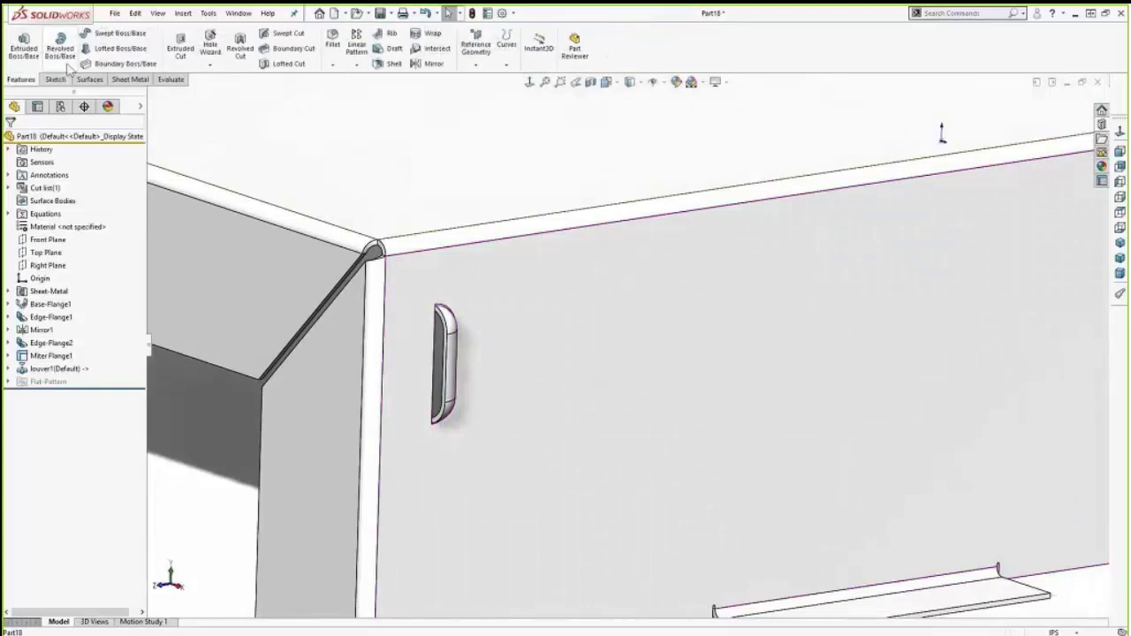
click(356, 46)
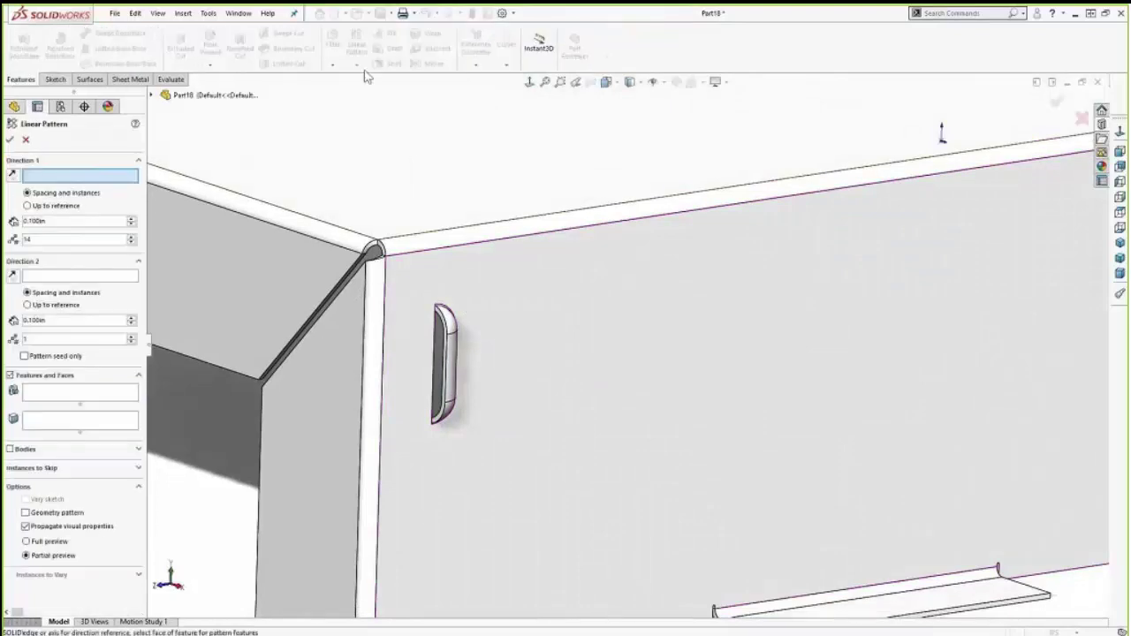
click(499, 228)
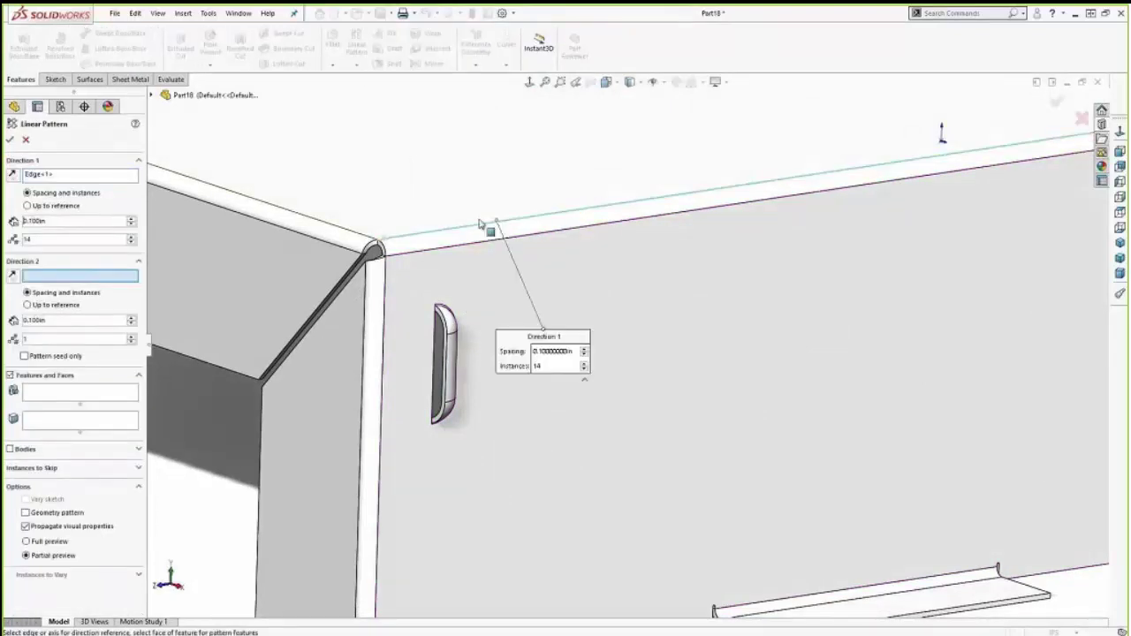
click(67, 393)
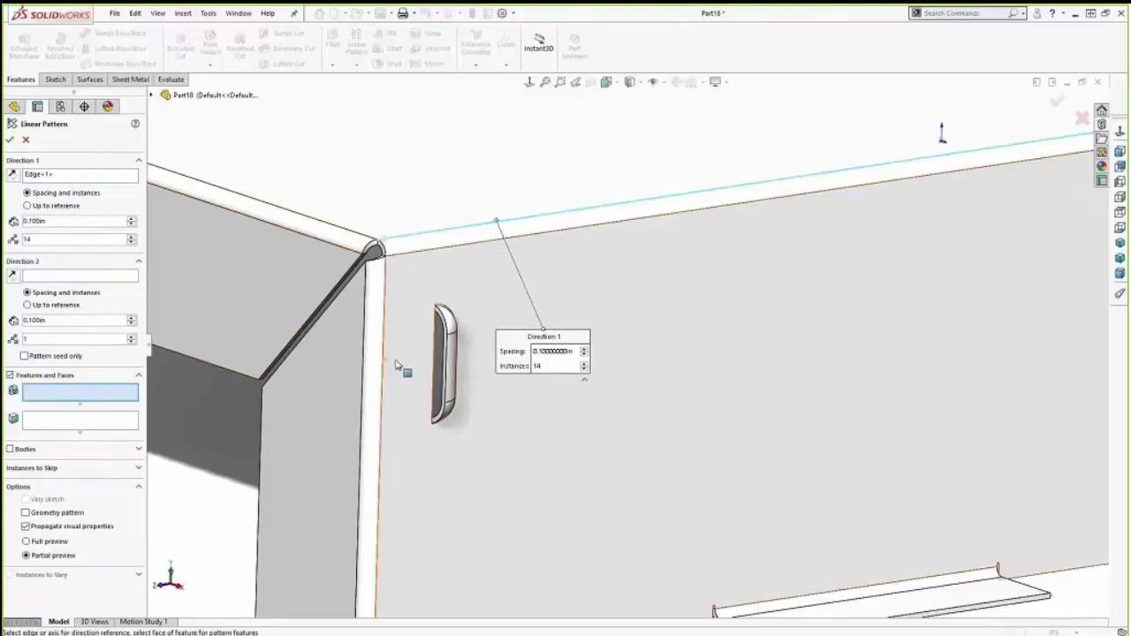
click(458, 375)
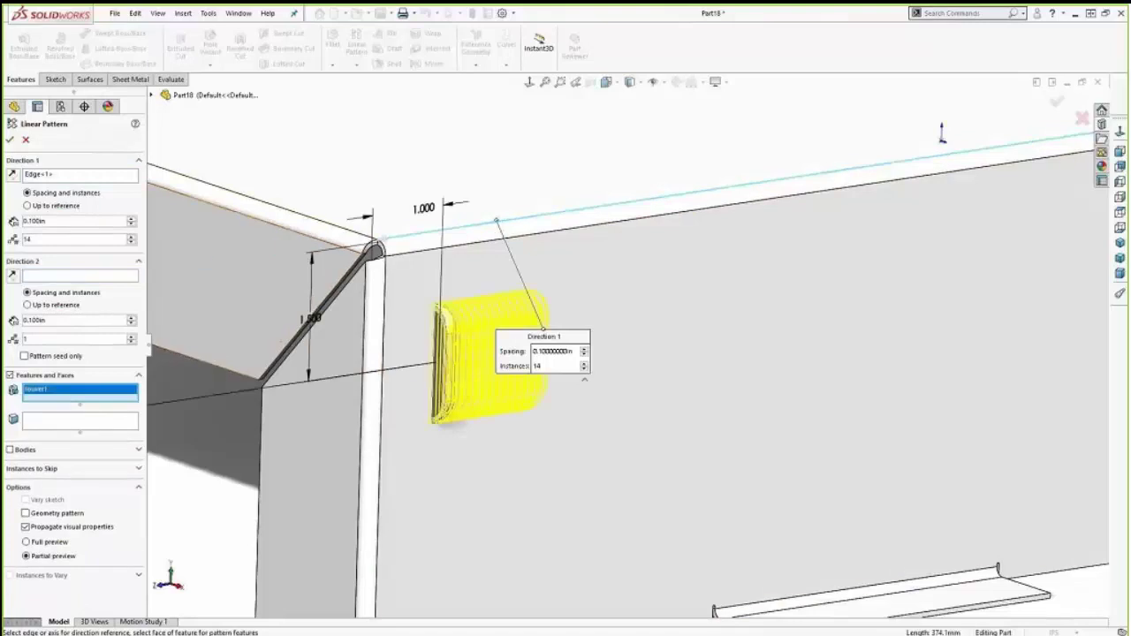
click(131, 218)
click(130, 218)
click(131, 218)
click(131, 218)
click(131, 218)
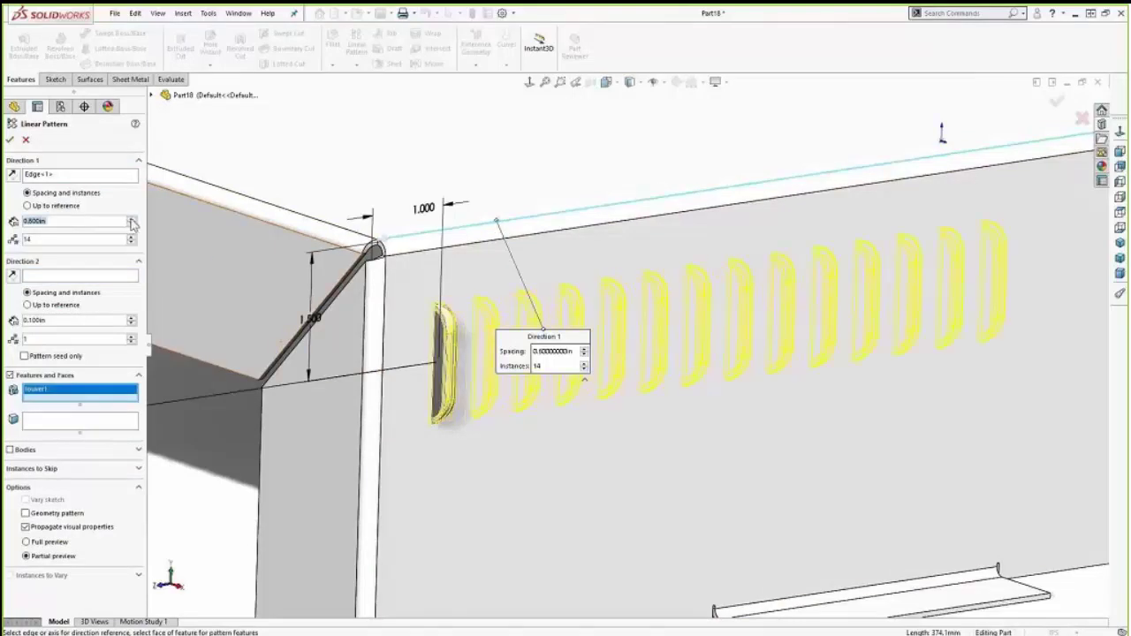
middle_drag(185, 256, 122, 278)
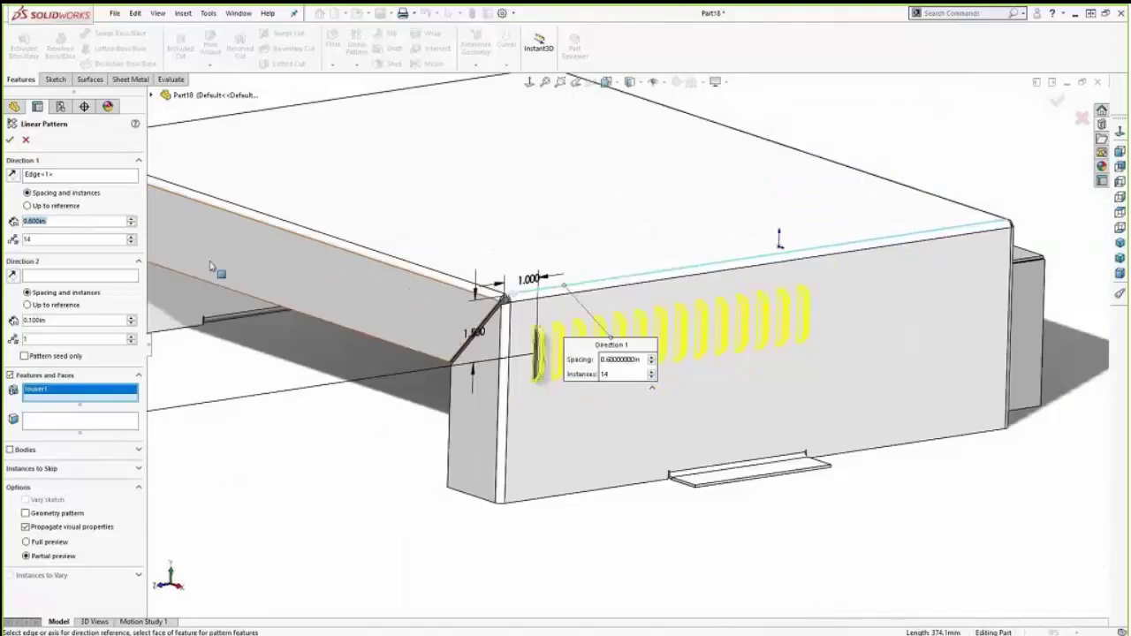
click(131, 238)
click(131, 239)
click(131, 239)
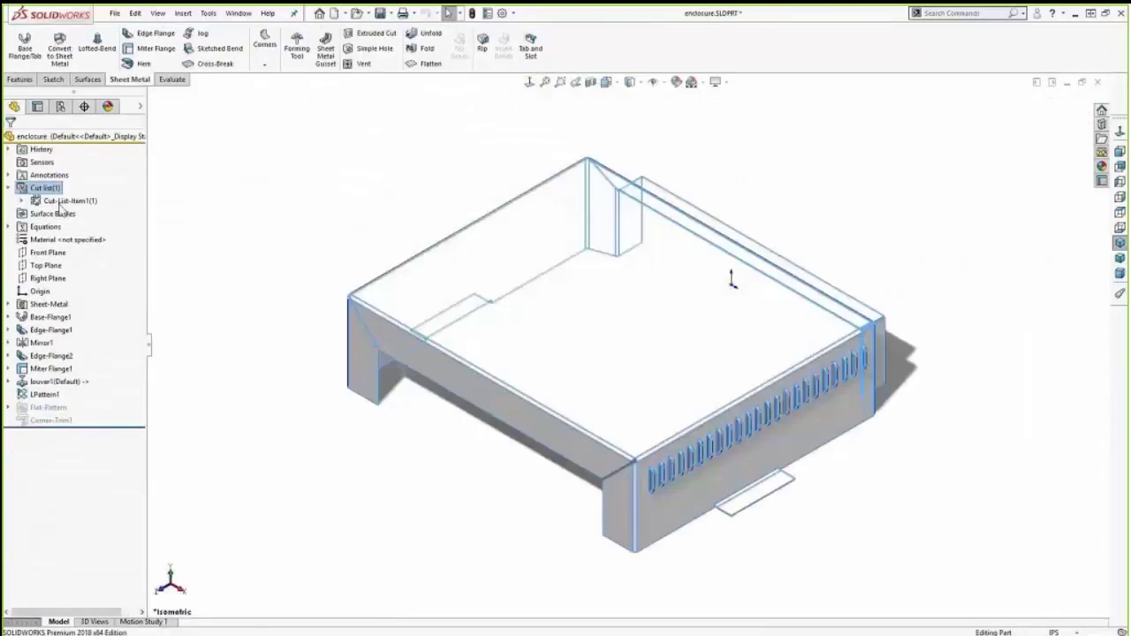
Step: Review the Cut-List-Item1 properties, including the Cut Outs and Bends rows, and cancel without changes
right_click(62, 202)
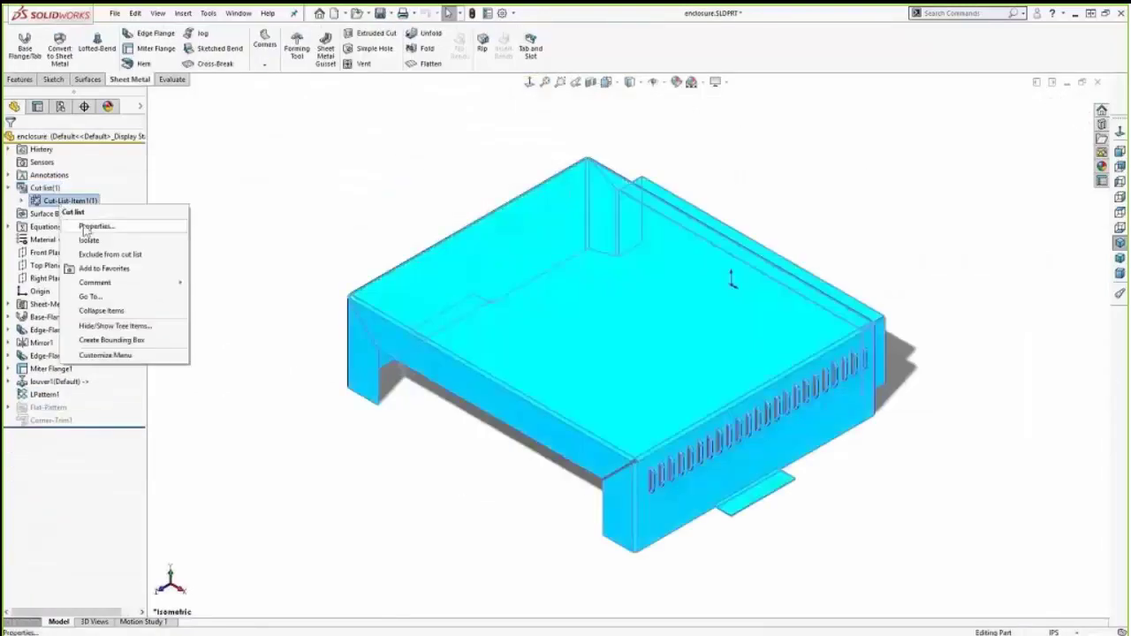
click(88, 228)
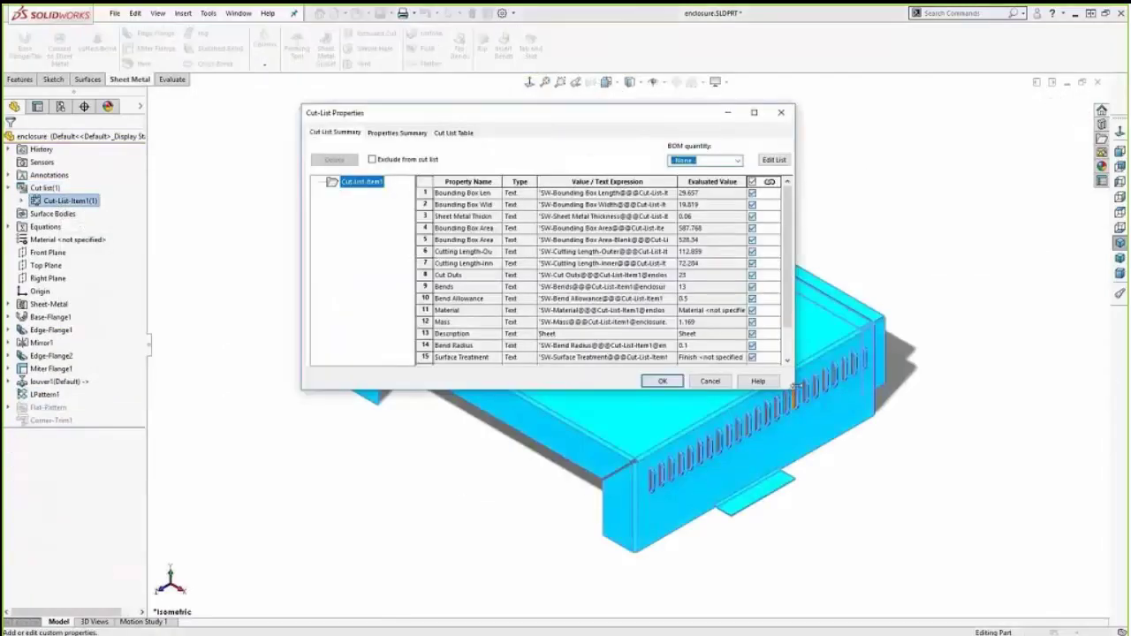
drag(792, 390, 855, 482)
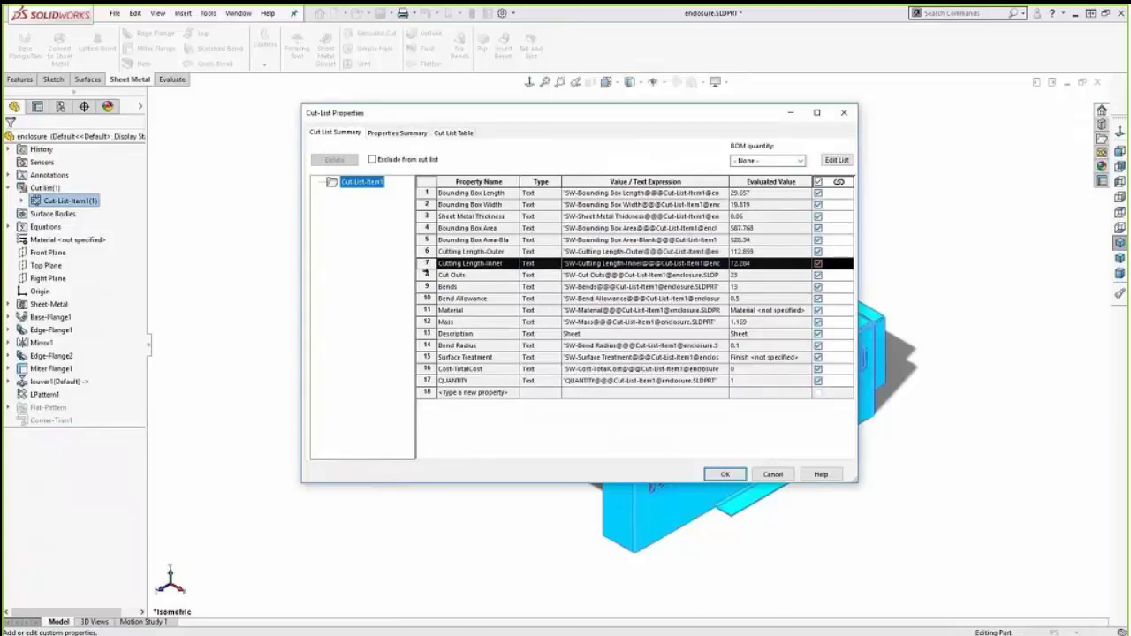
click(426, 275)
click(427, 286)
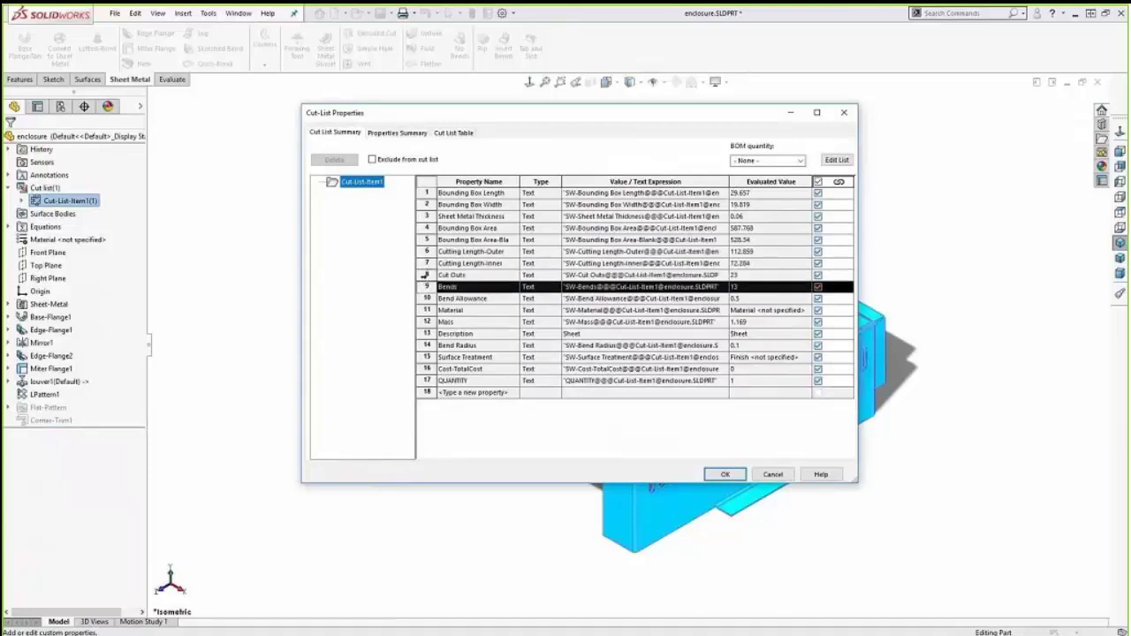
click(772, 475)
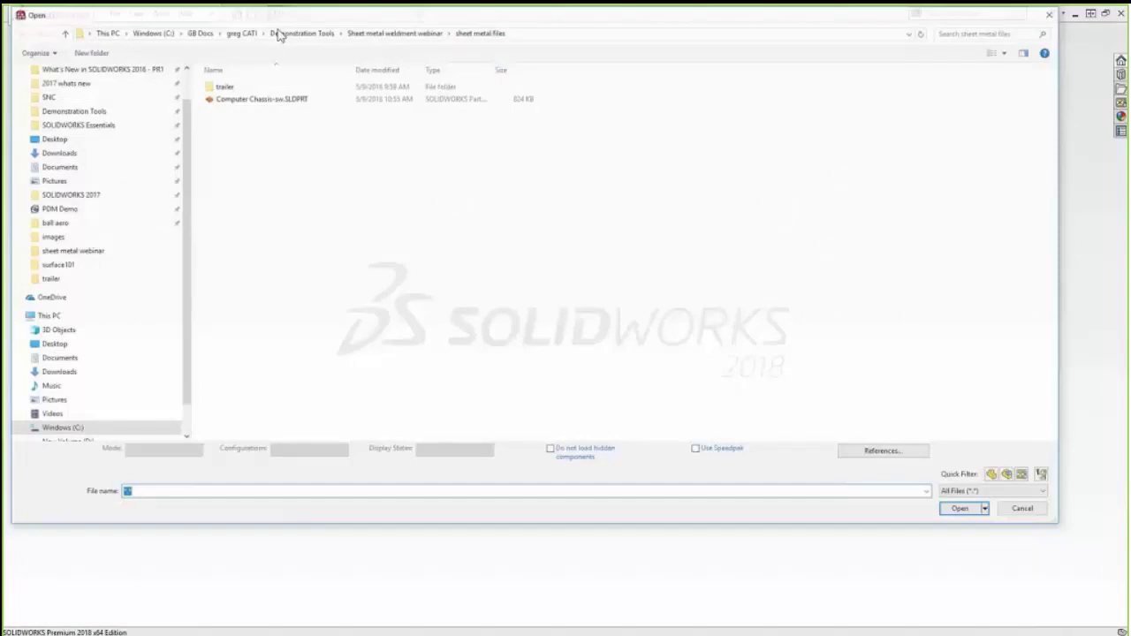
Step: Filter the Open dialog to Parasolid files and select Computer Chassis.x_t
click(963, 495)
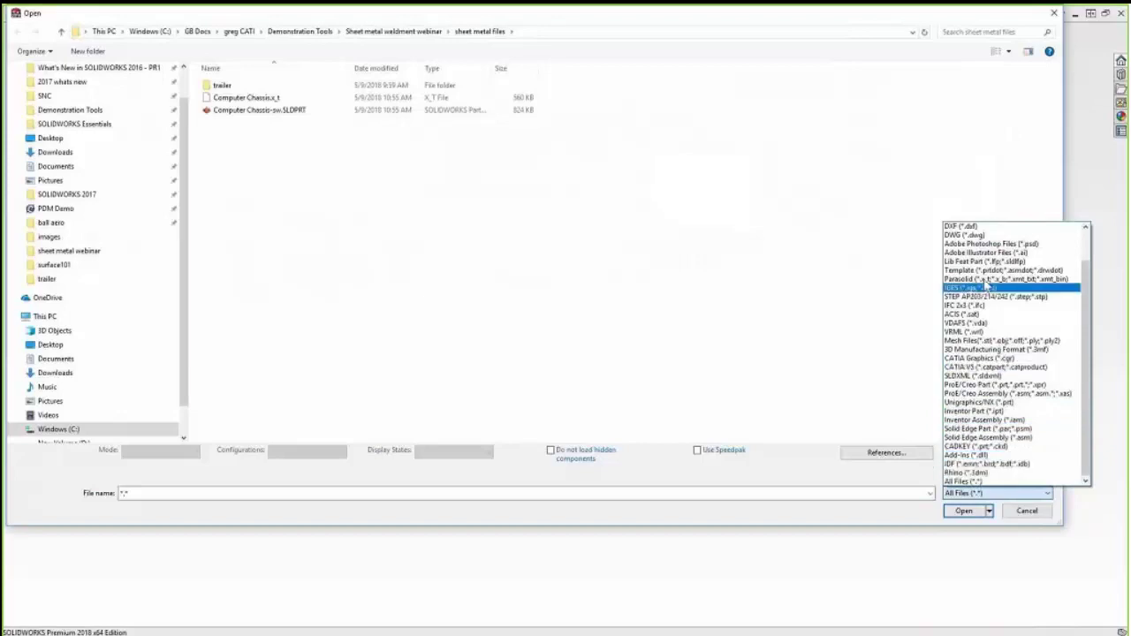
click(1006, 280)
click(289, 97)
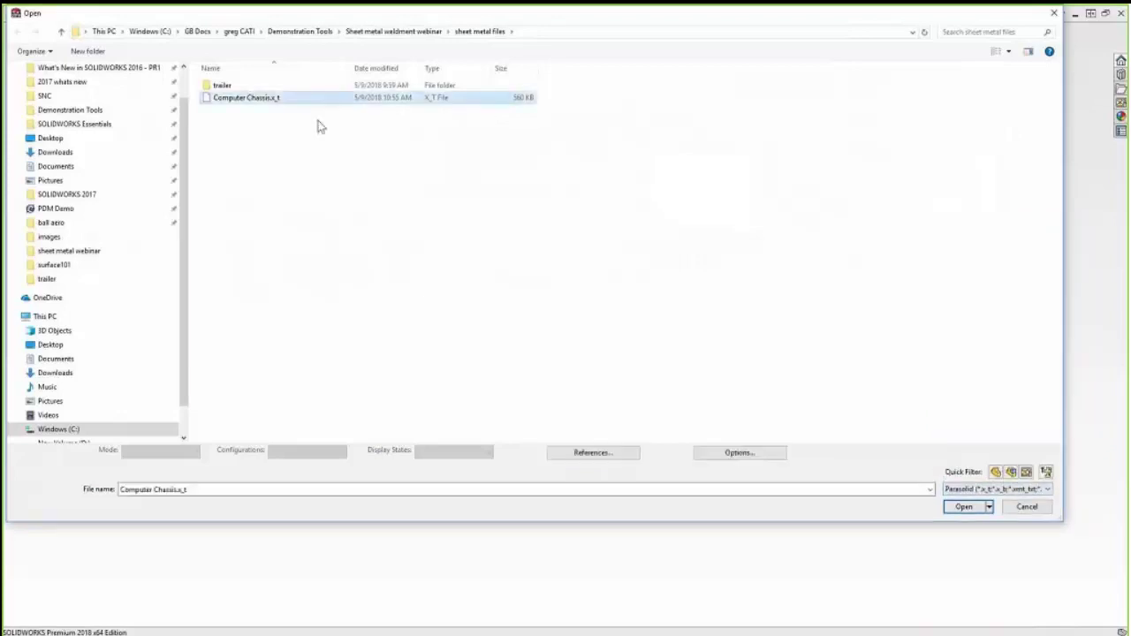
Step: Open Computer Chassis.x_t, dismiss the import diagnostics, and display it Shaded With Edges
click(965, 507)
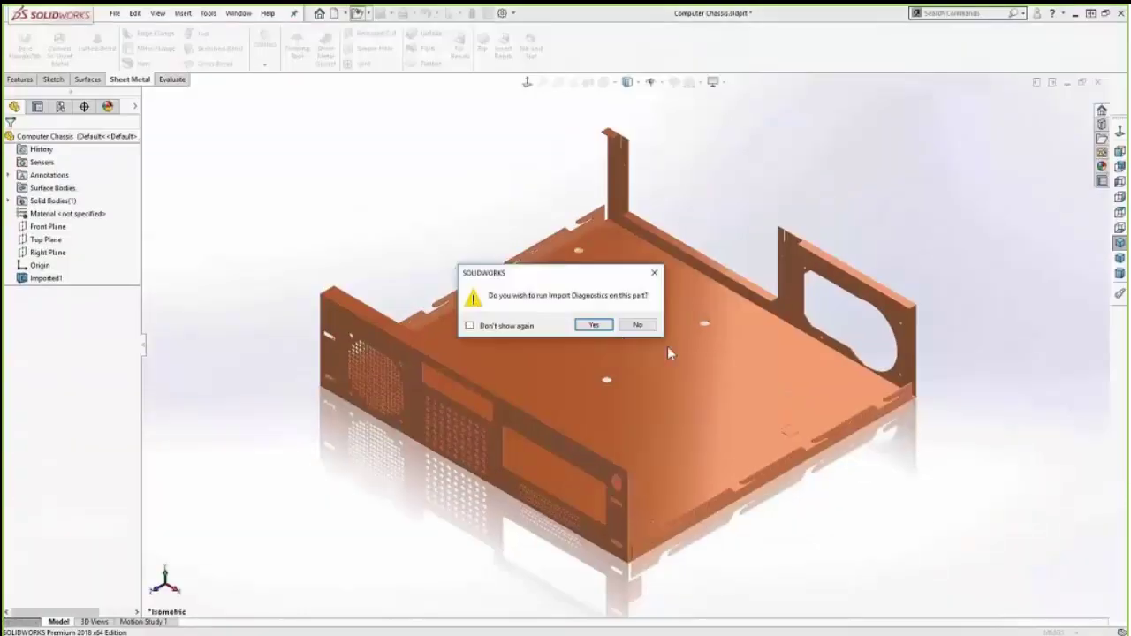
click(599, 325)
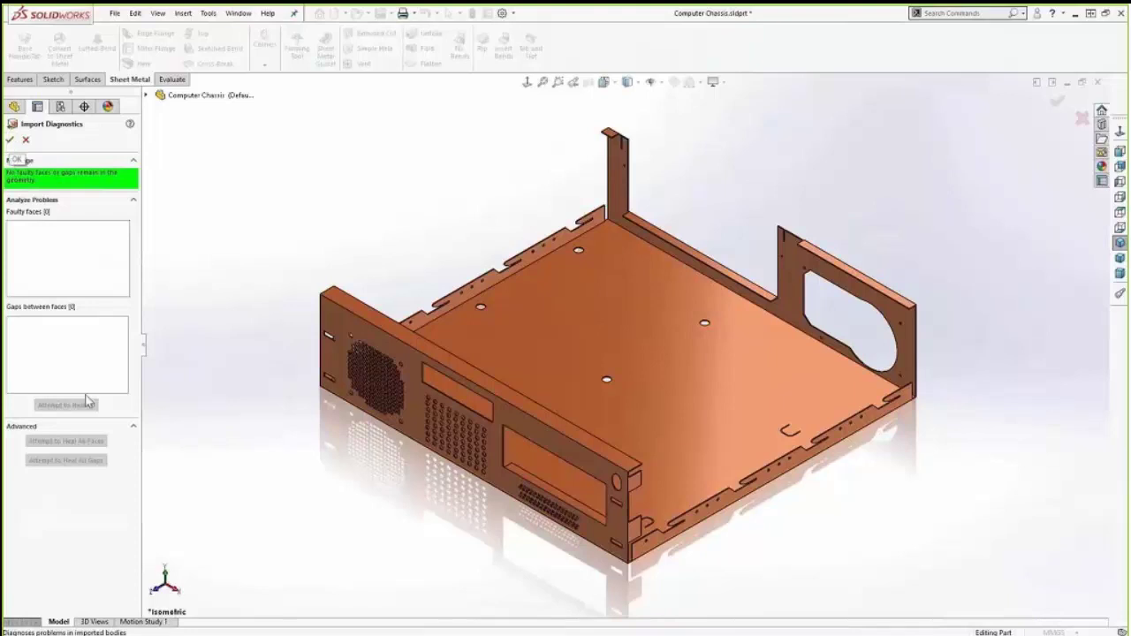
click(10, 140)
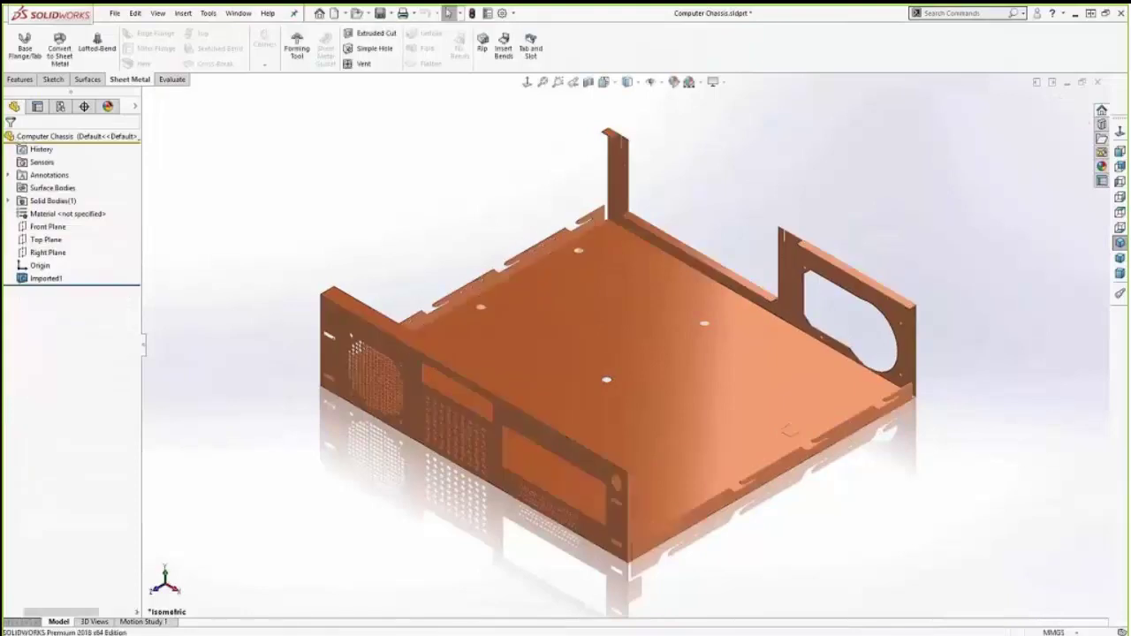
click(627, 82)
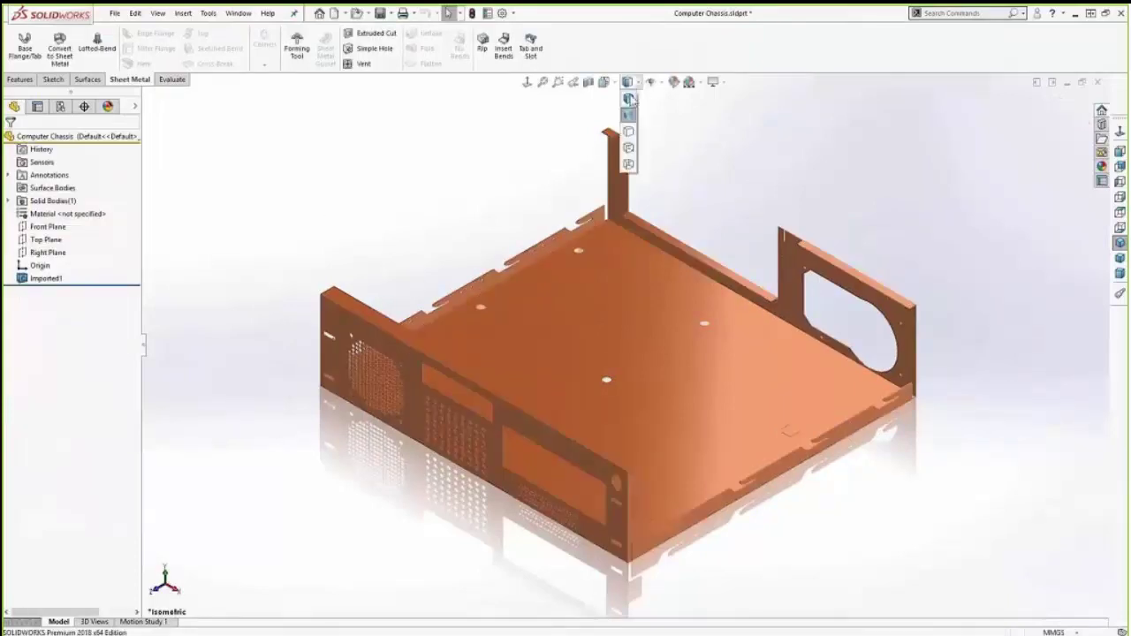
click(632, 106)
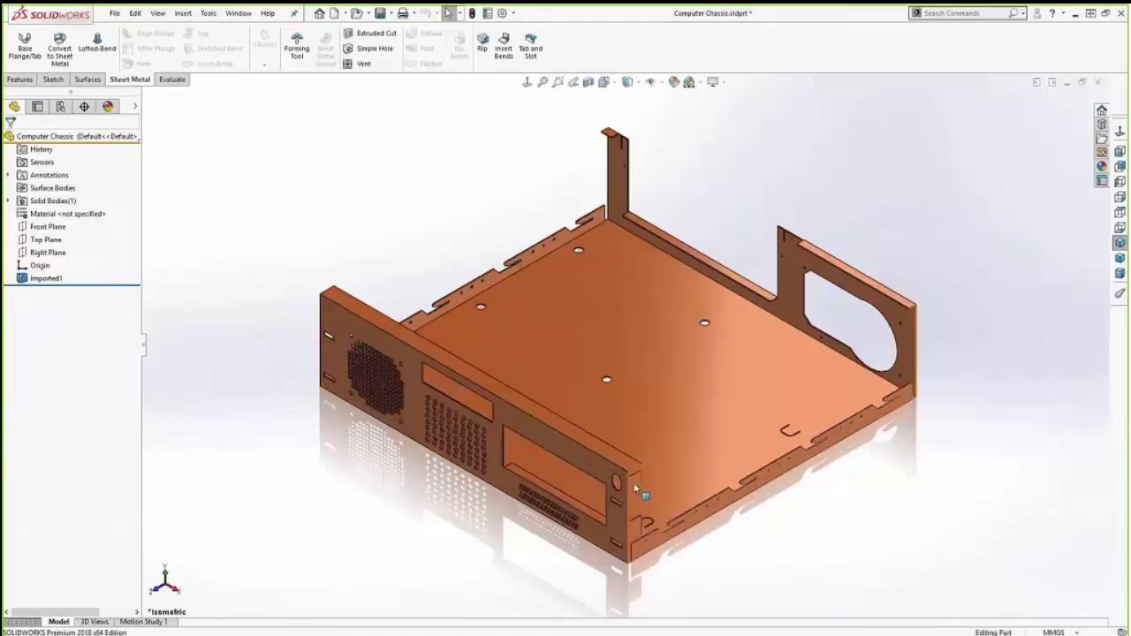
Step: Zoom in on the rear panel's cutout corner, then refit and return to Isometric view
scroll(631, 480, down, 10)
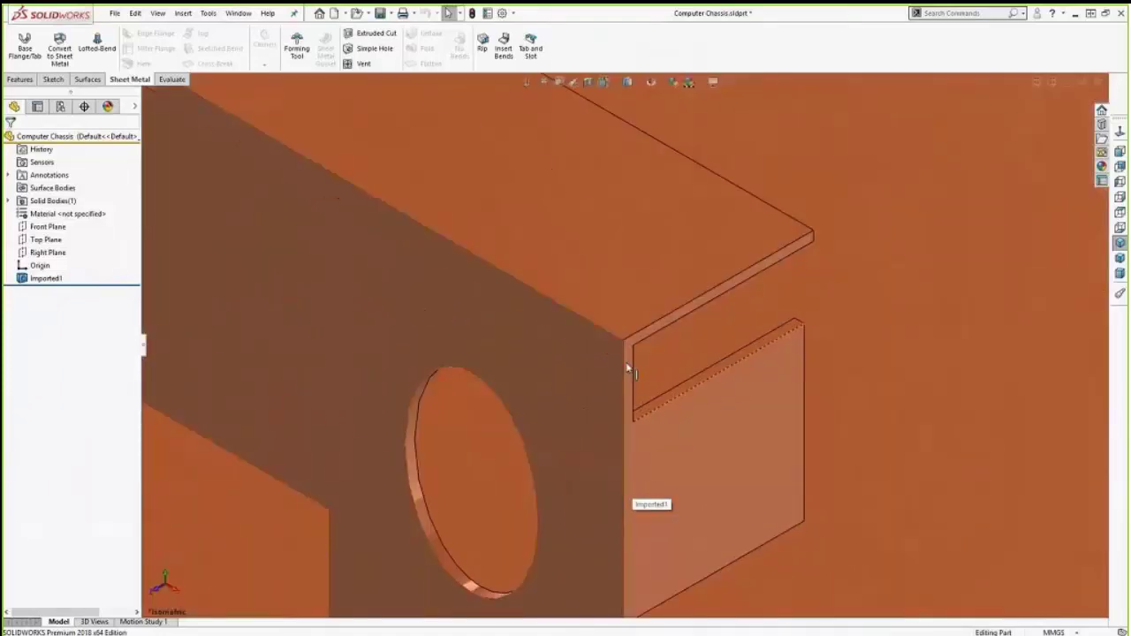
middle_drag(624, 343, 600, 337)
scroll(600, 337, up, 10)
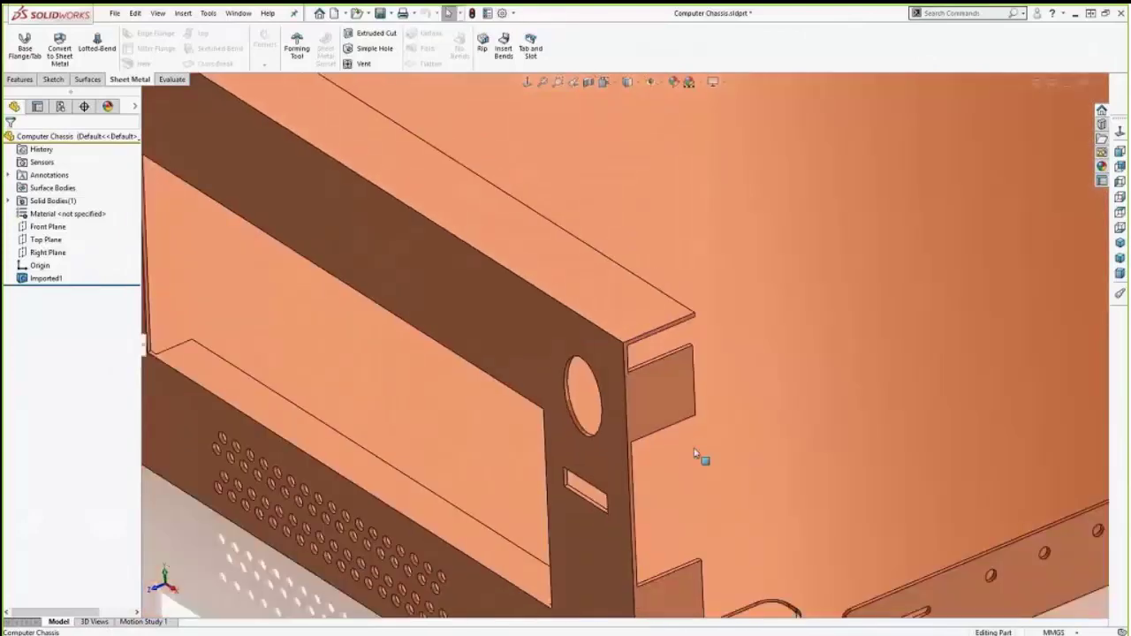
scroll(644, 604, down, 8)
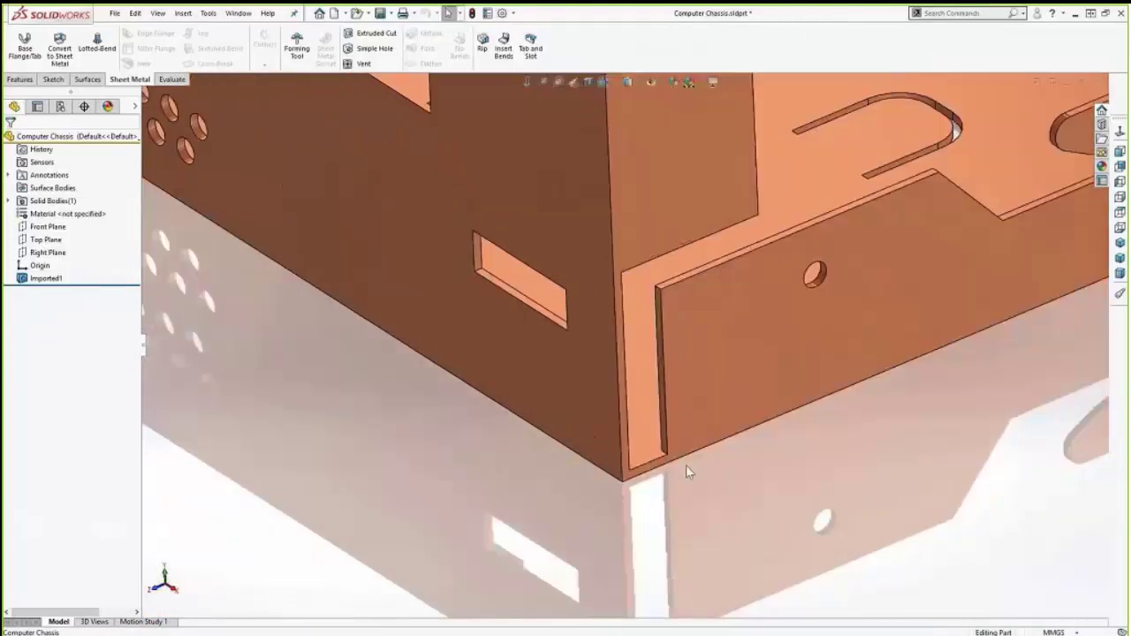
key(f)
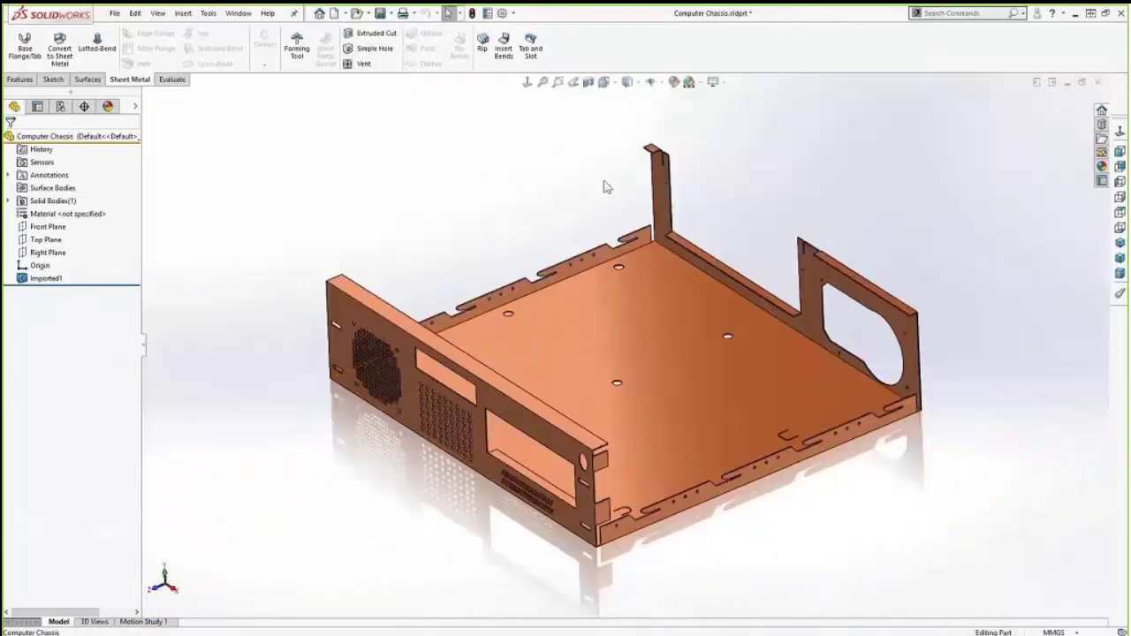
click(558, 82)
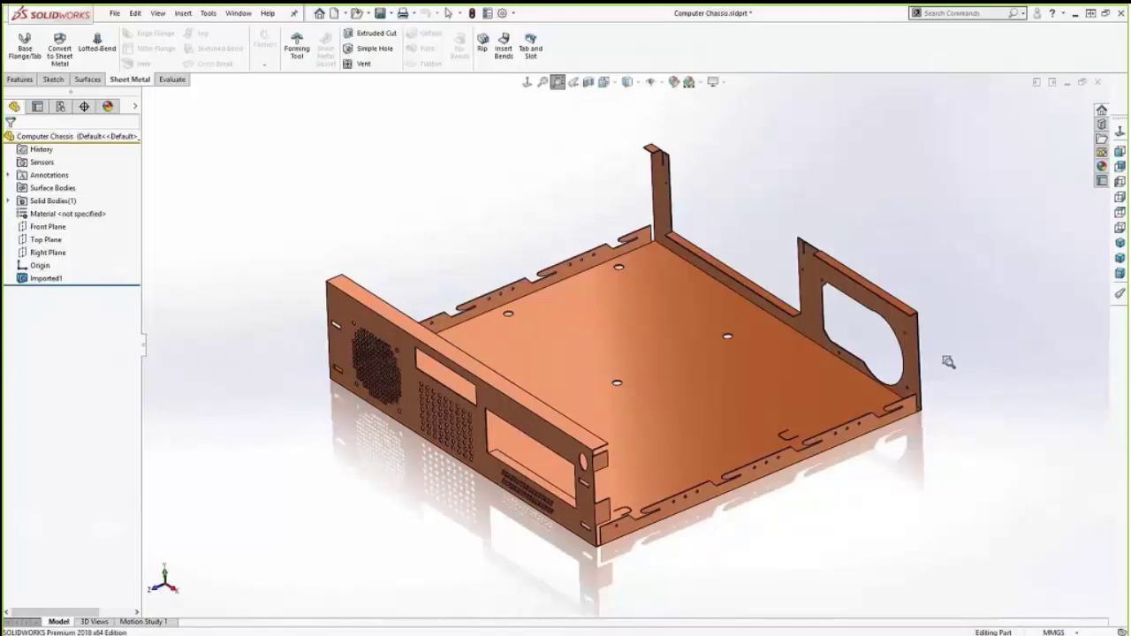
drag(794, 294, 838, 346)
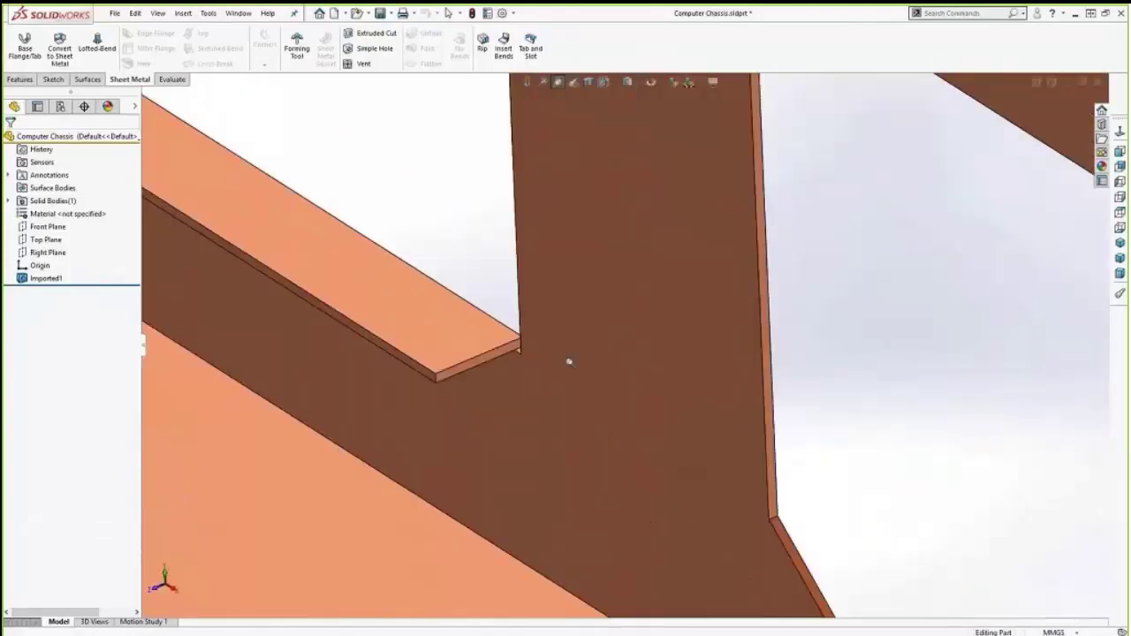
mouse_move(536, 357)
middle_down()
mouse_move(586, 336)
mouse_move(561, 346)
mouse_move(565, 359)
mouse_move(551, 354)
middle_up()
key(f)
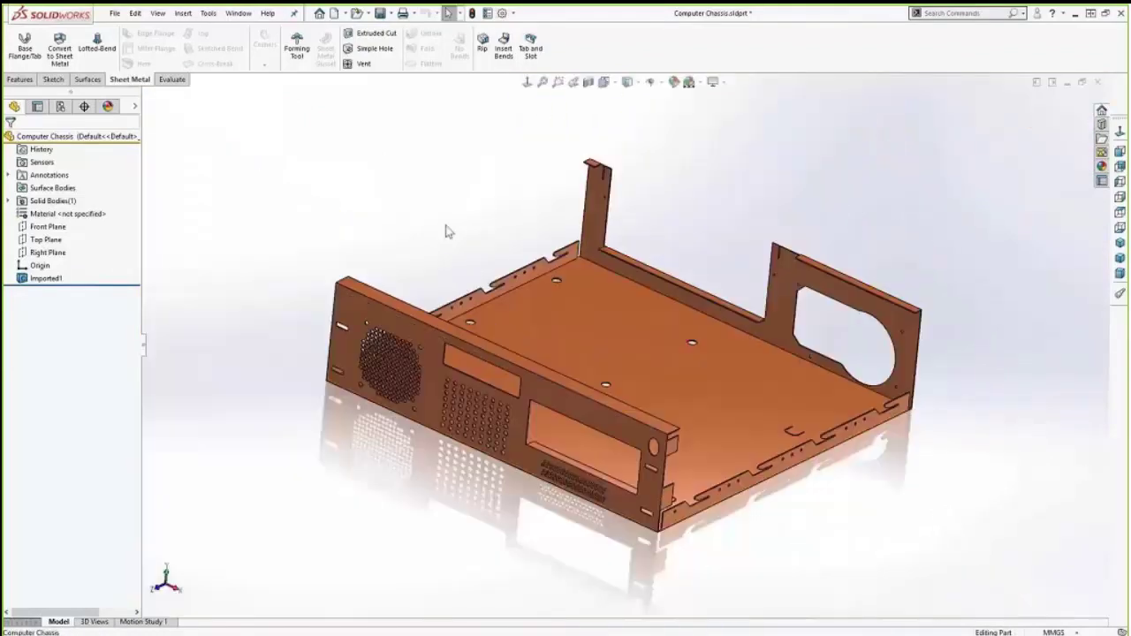
click(1120, 243)
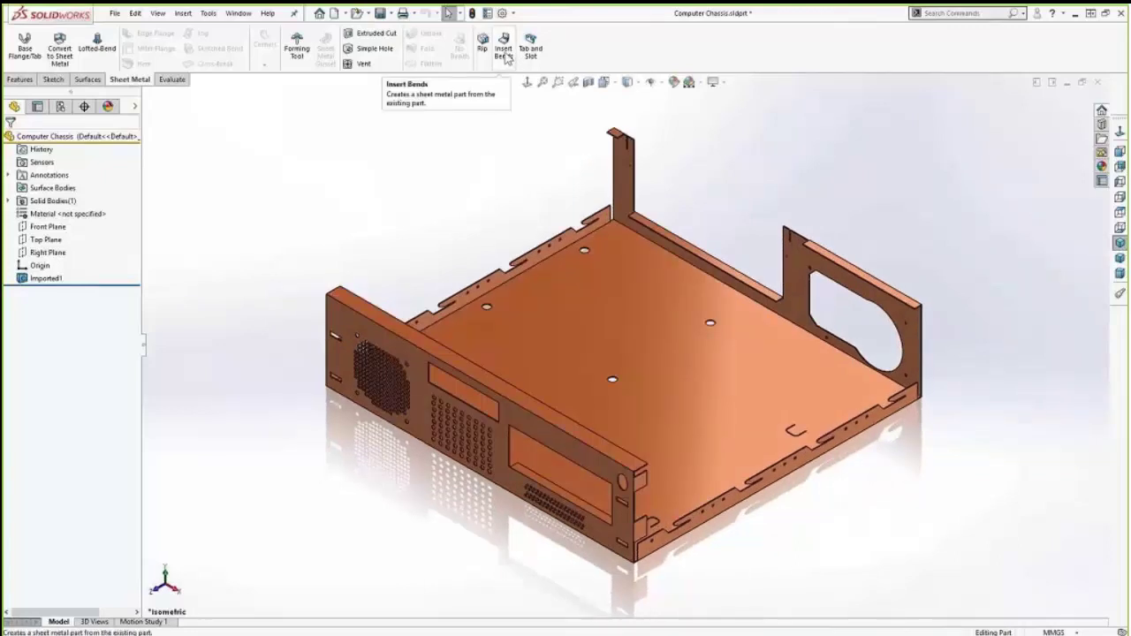
Step: Insert Bends with the bottom face fixed, K-Factor 0.5 and auto relief
click(503, 51)
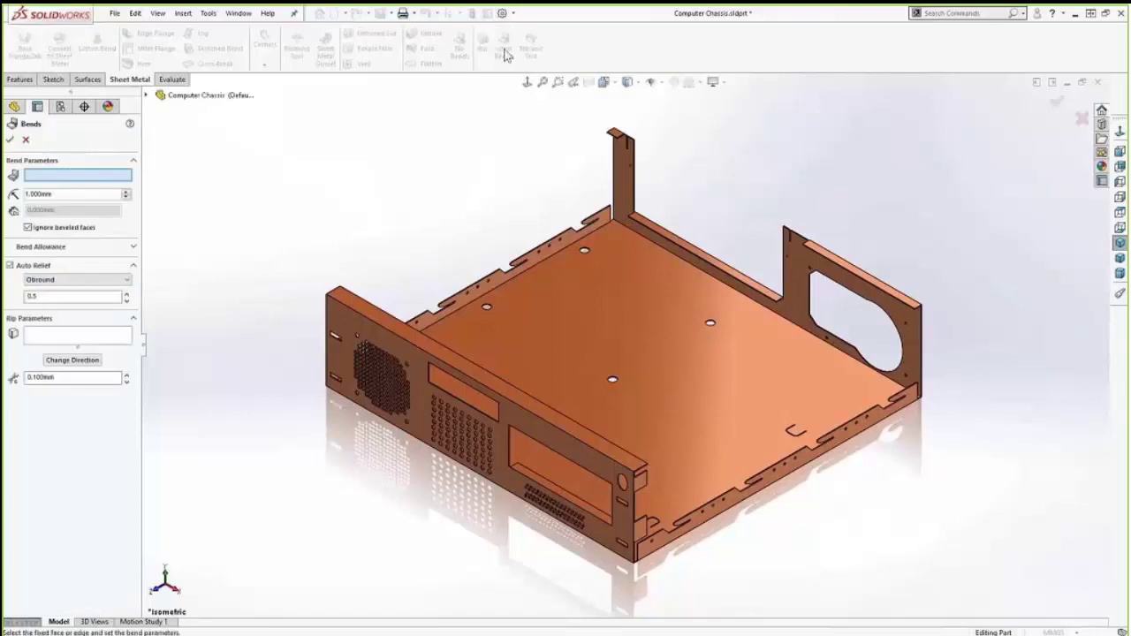
click(530, 335)
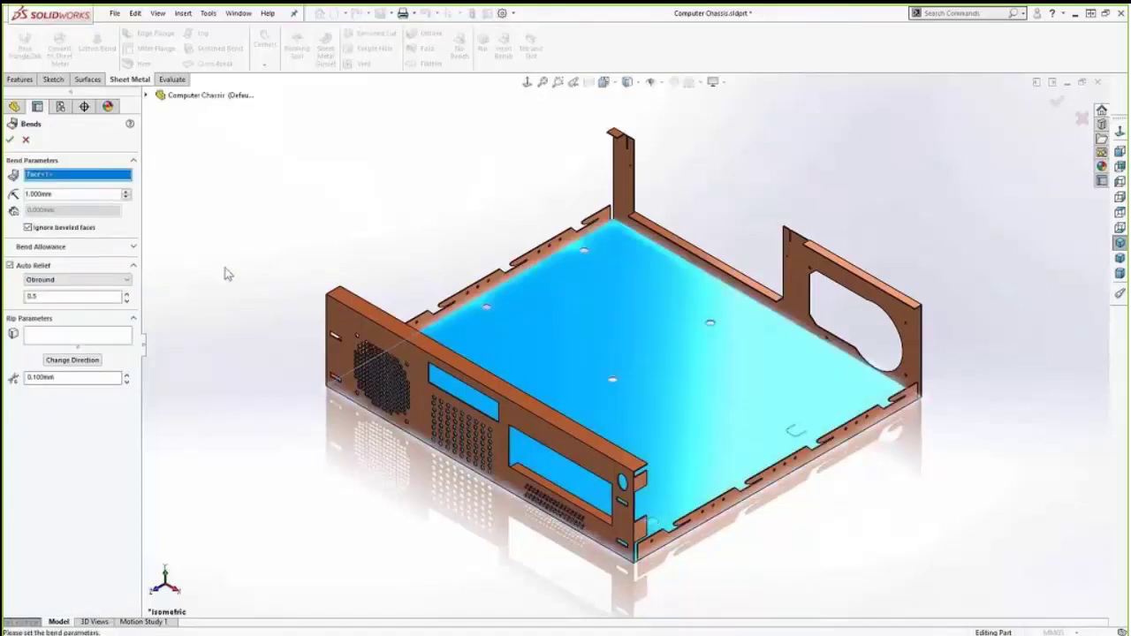
click(131, 248)
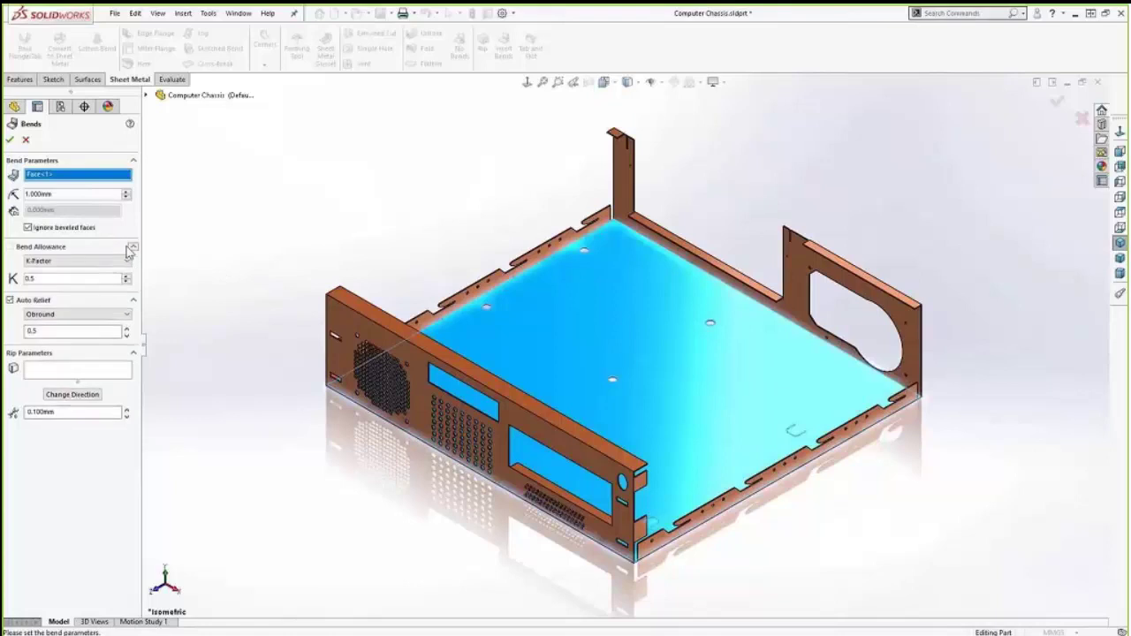
click(122, 260)
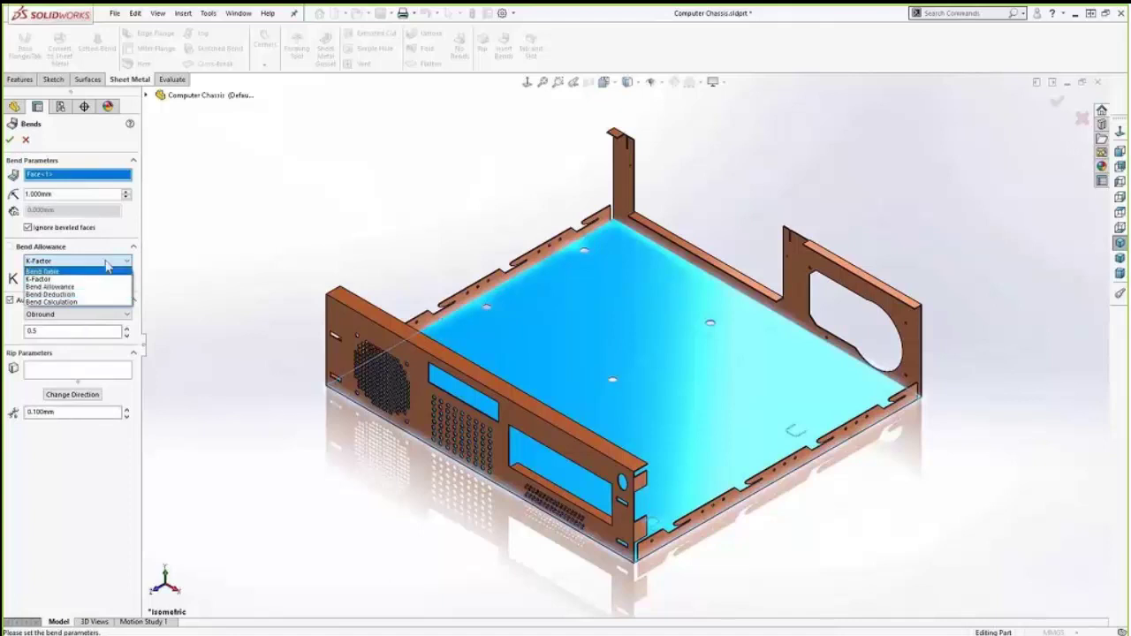
click(107, 278)
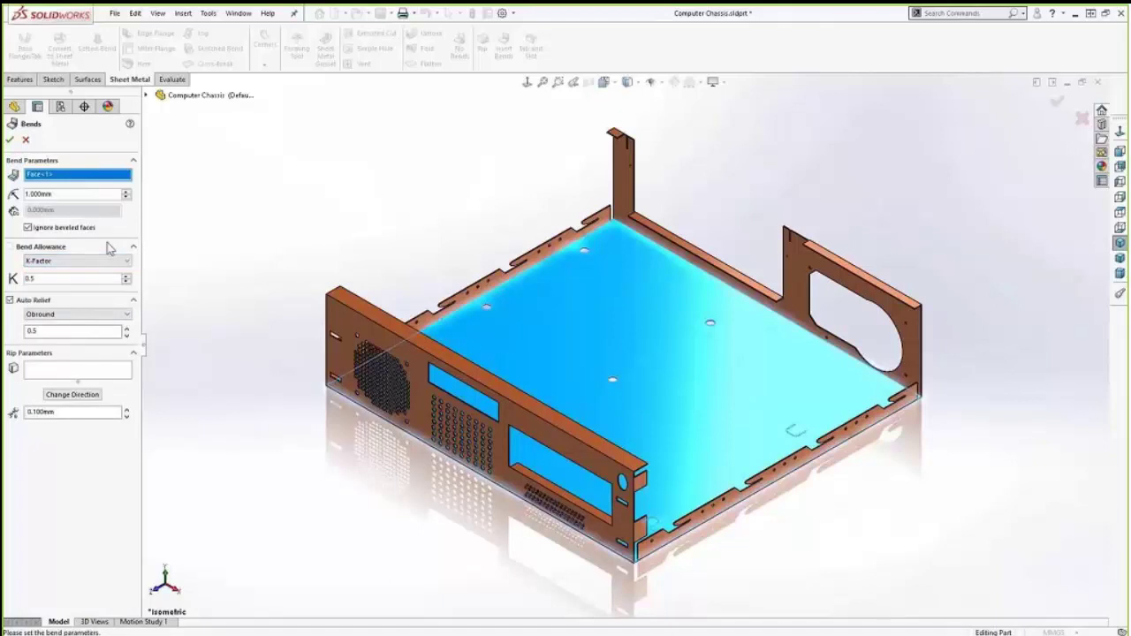
click(8, 141)
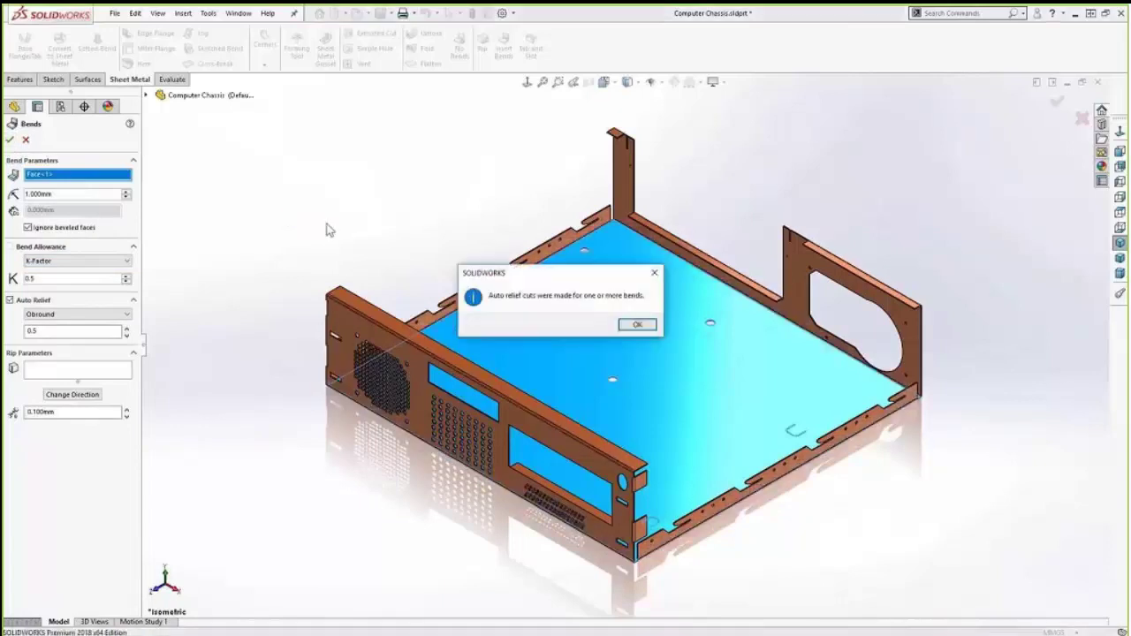
click(638, 326)
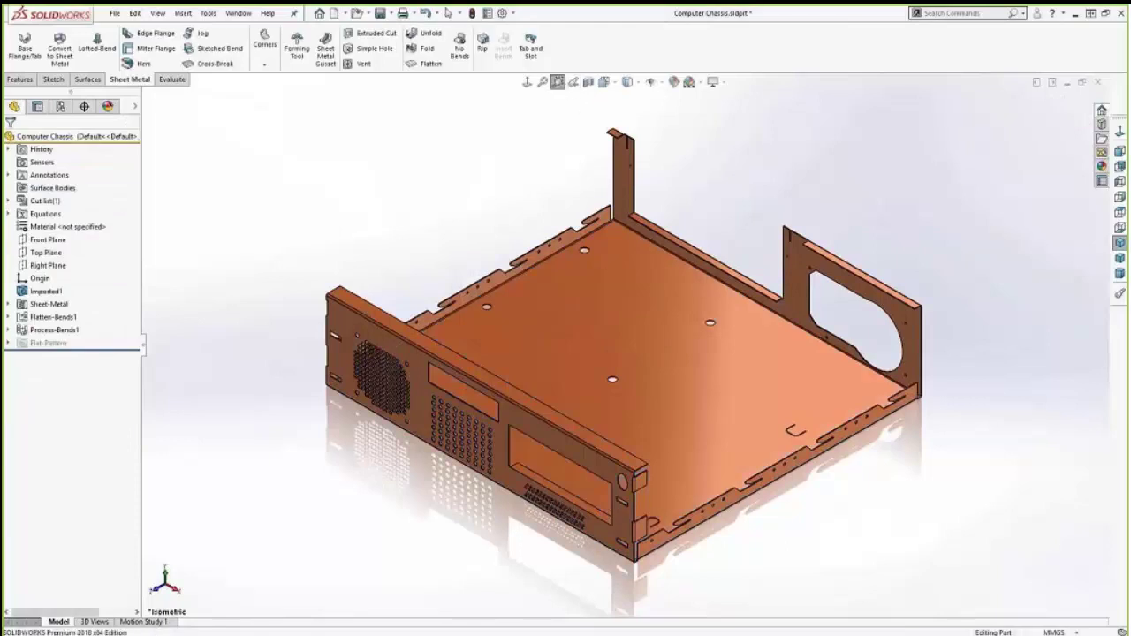
Step: Zoom in on the chassis corners, flanges and bend reliefs to check the bends
drag(633, 544, 663, 578)
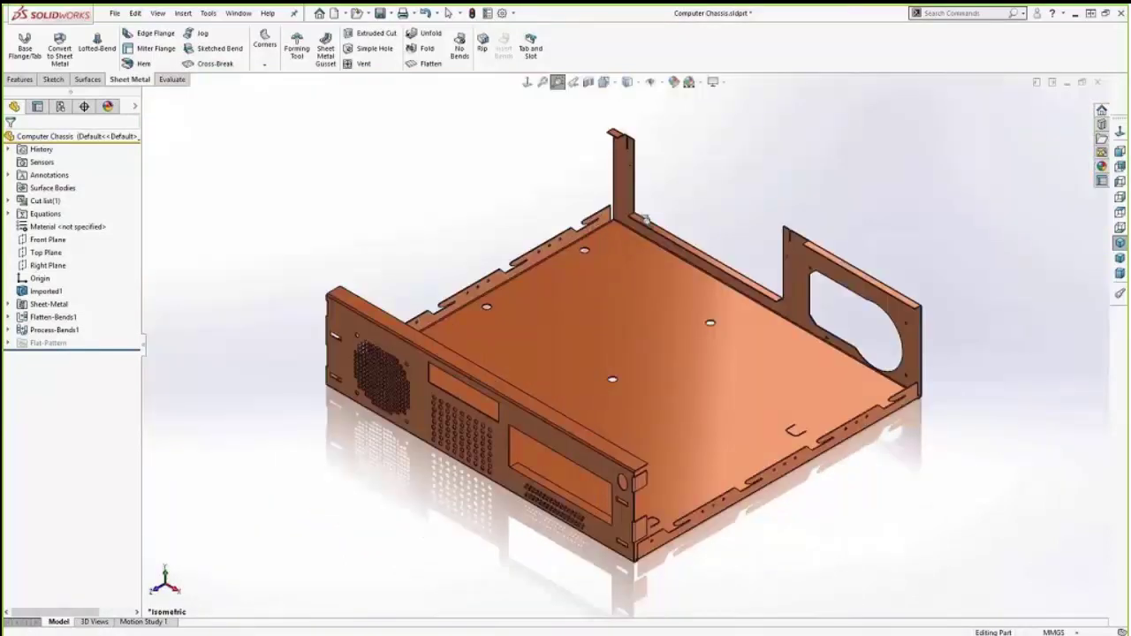
drag(746, 265, 817, 342)
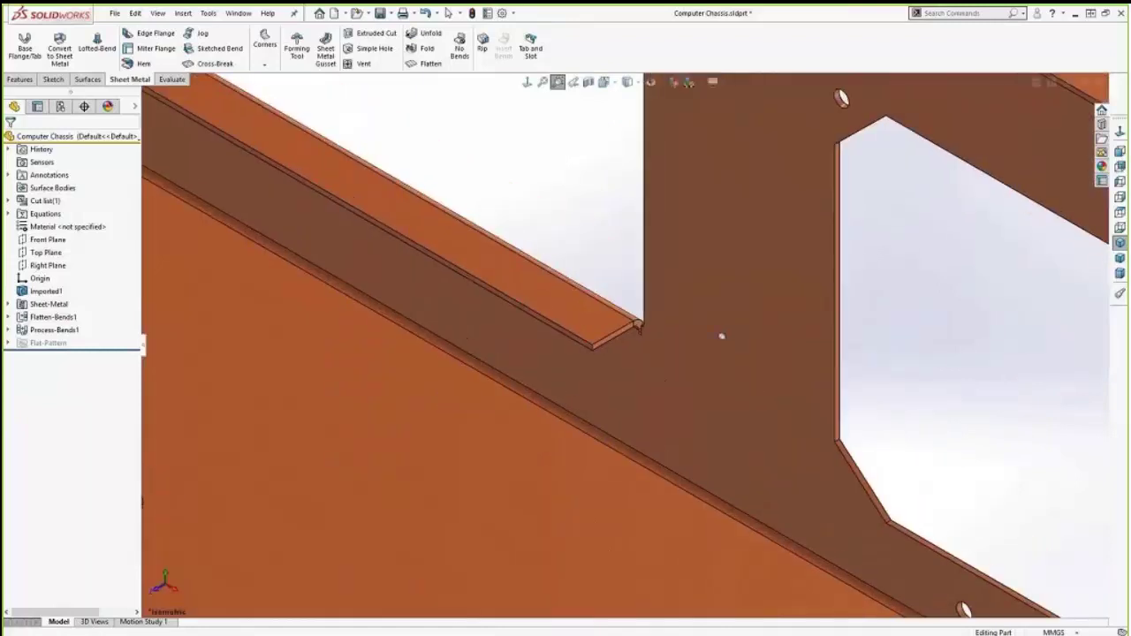
drag(586, 273, 659, 381)
key(f)
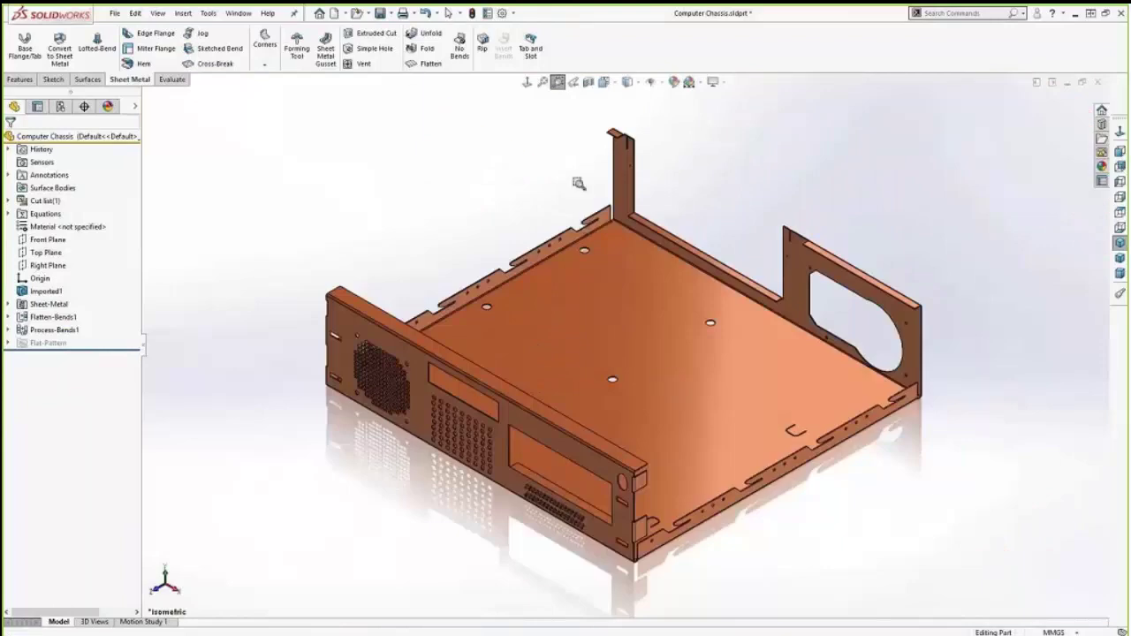
drag(573, 176, 650, 250)
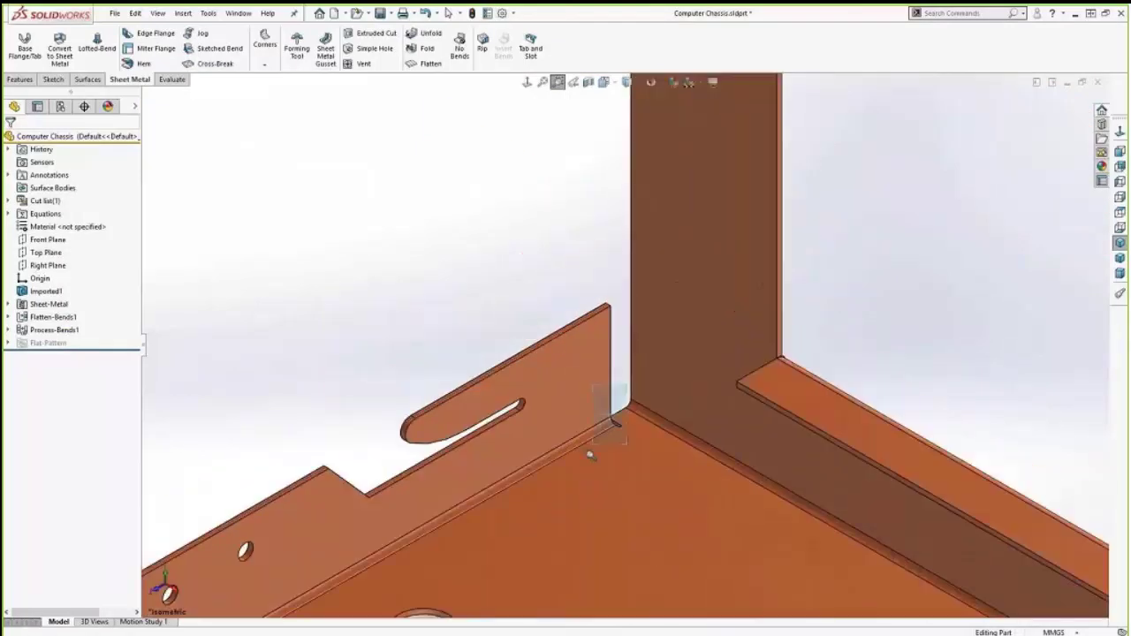
drag(589, 465, 588, 464)
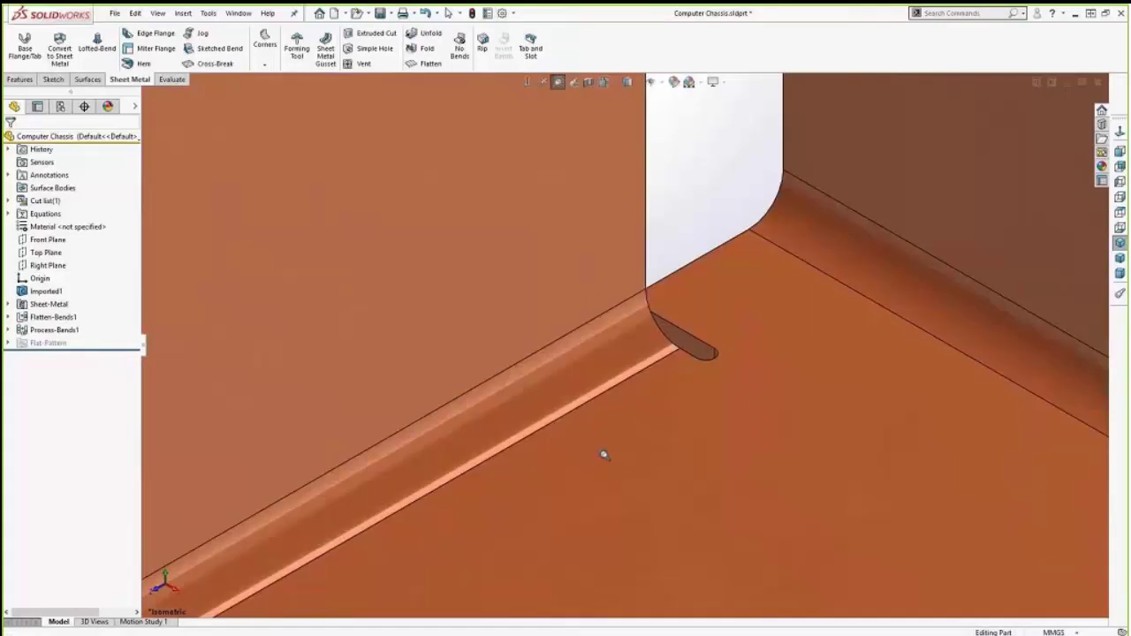
key(f)
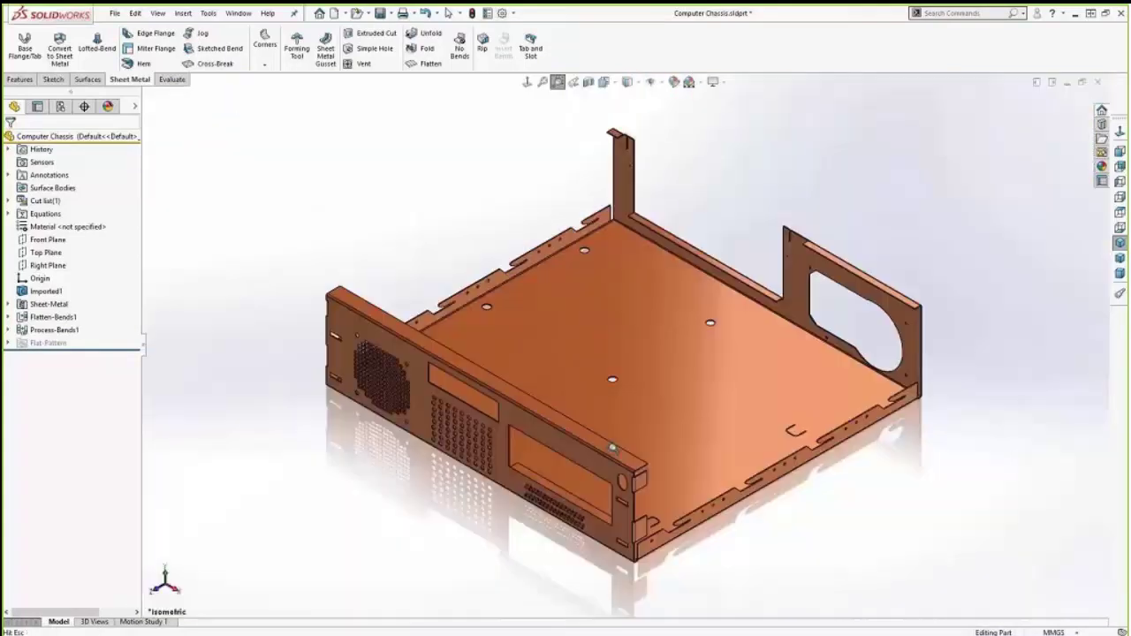
key(Escape)
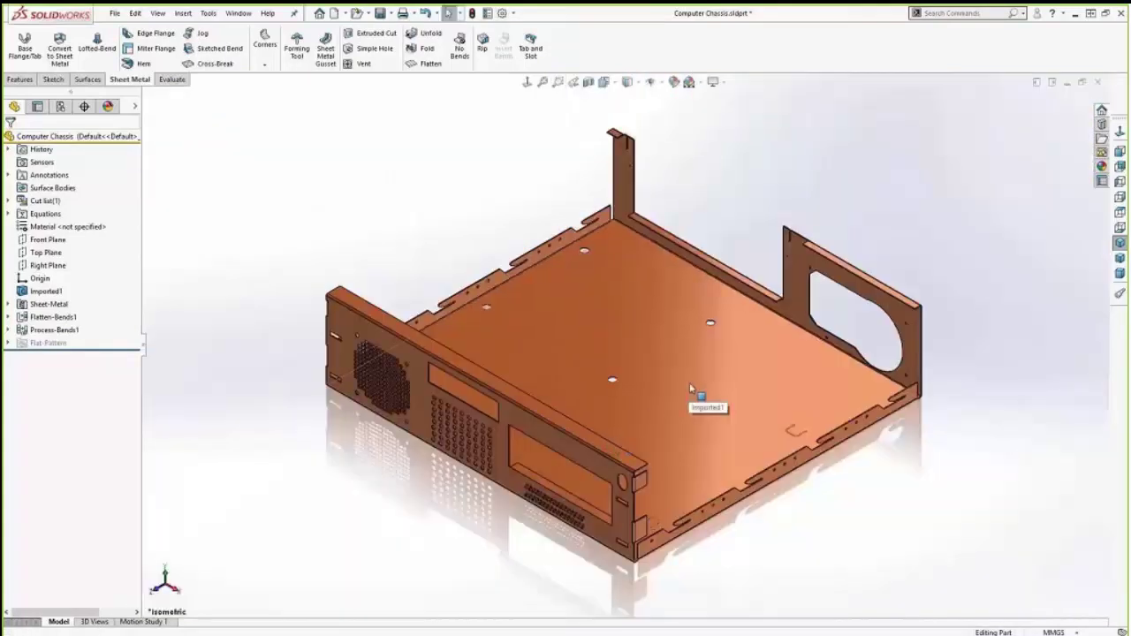
Step: Flatten the chassis and view the flat pattern Normal To its base face
click(691, 387)
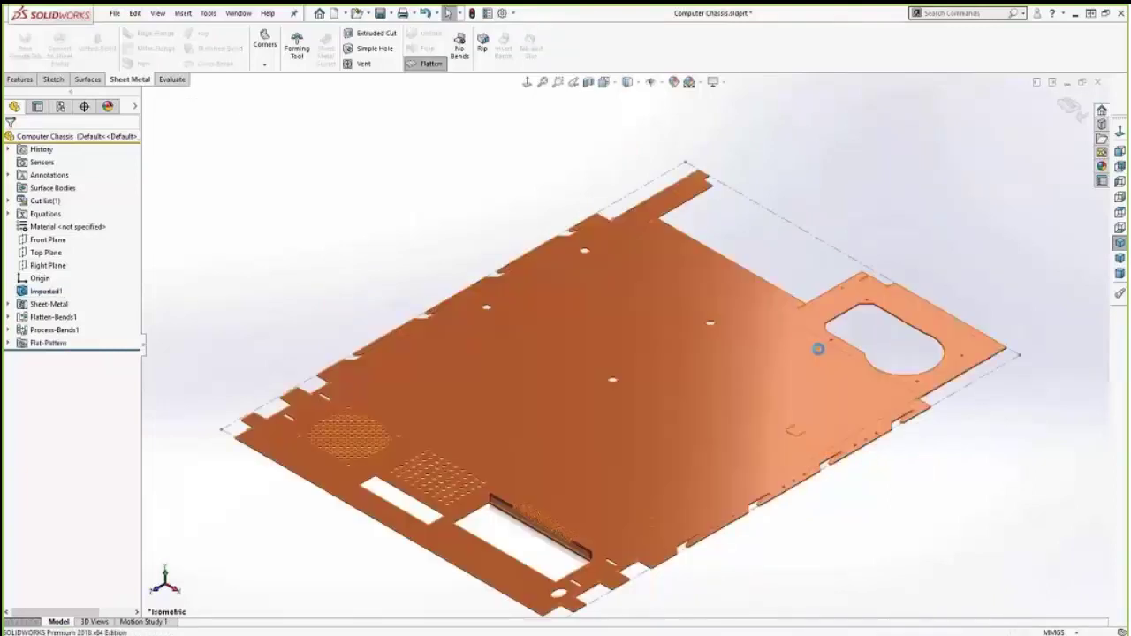
click(808, 377)
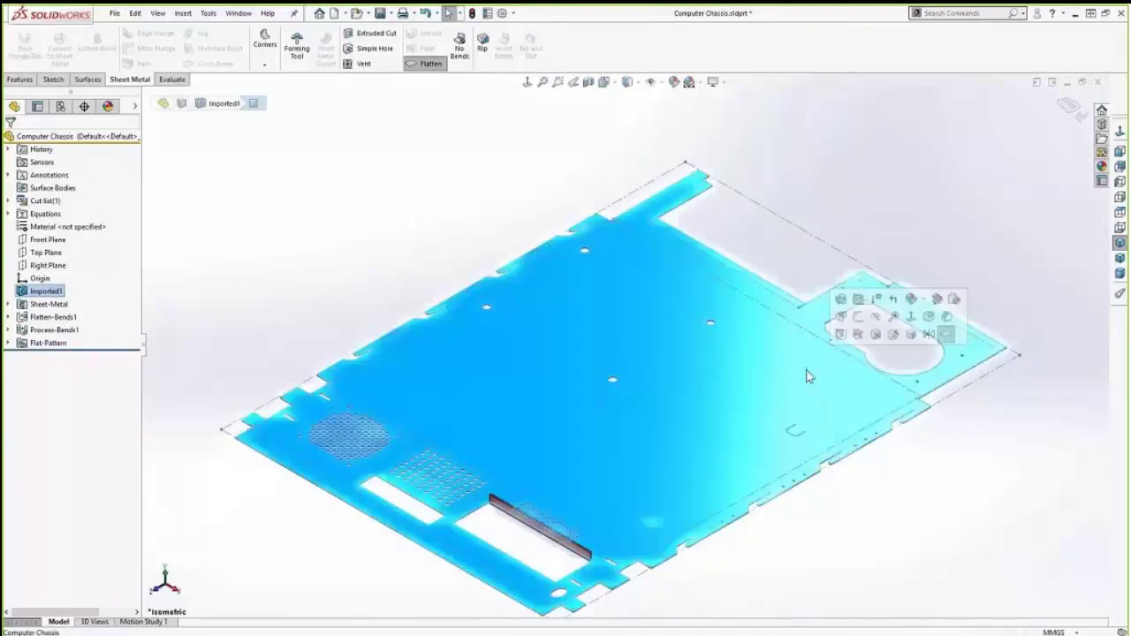
click(929, 334)
click(917, 326)
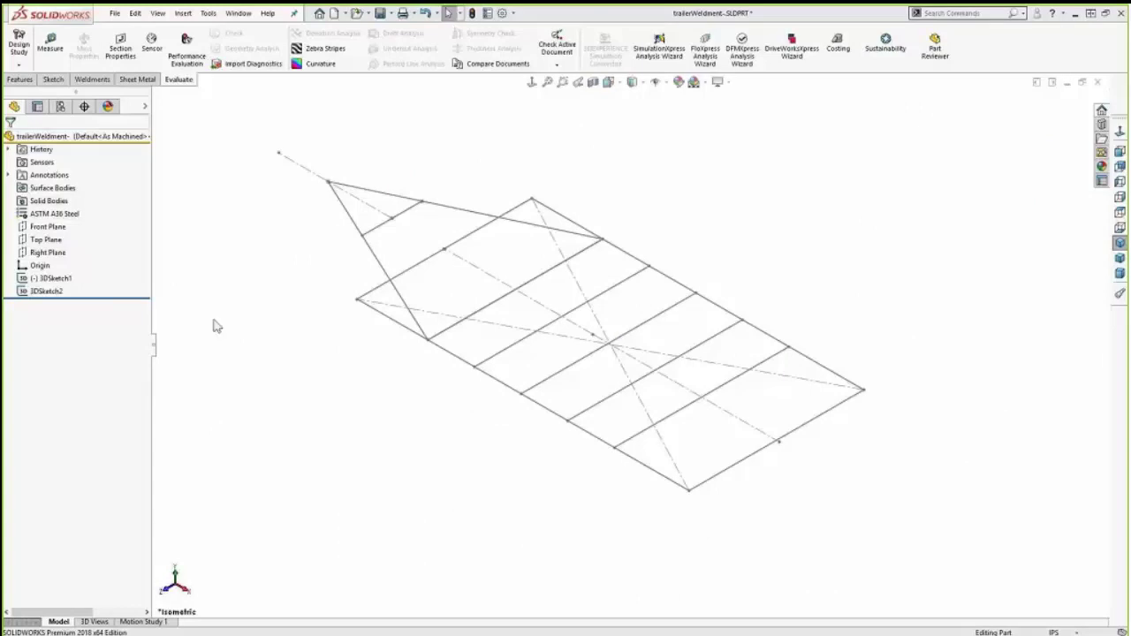
Step: Start a Structural Member using ansi inch Tube (rectangular) profile, size TR3x2x0.1875
click(95, 81)
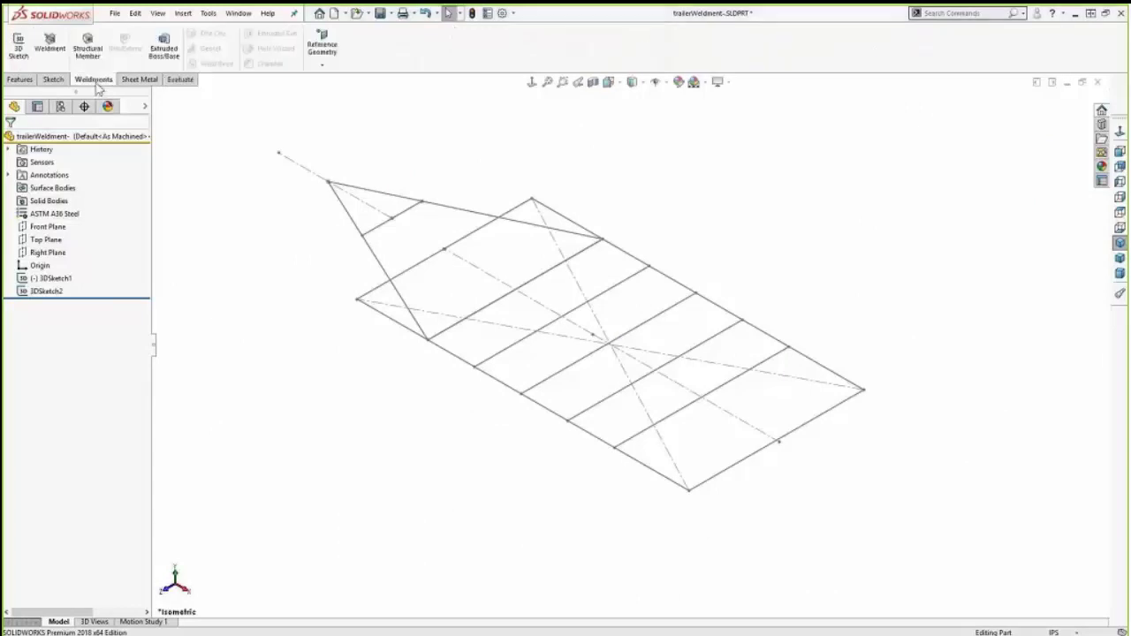
click(91, 48)
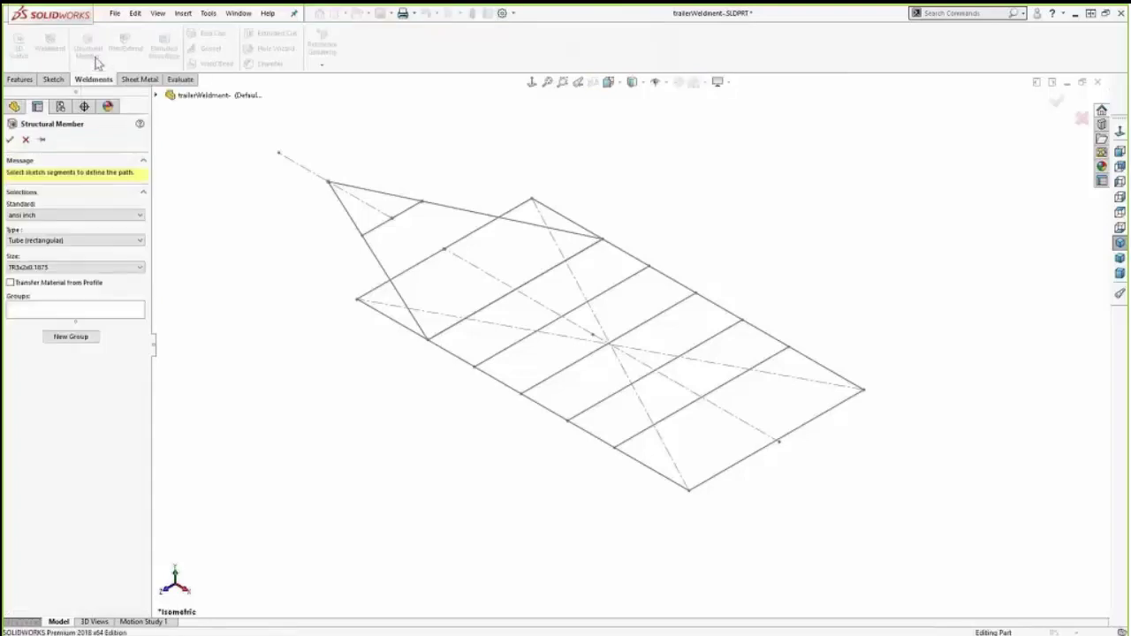
click(94, 216)
click(95, 221)
click(99, 239)
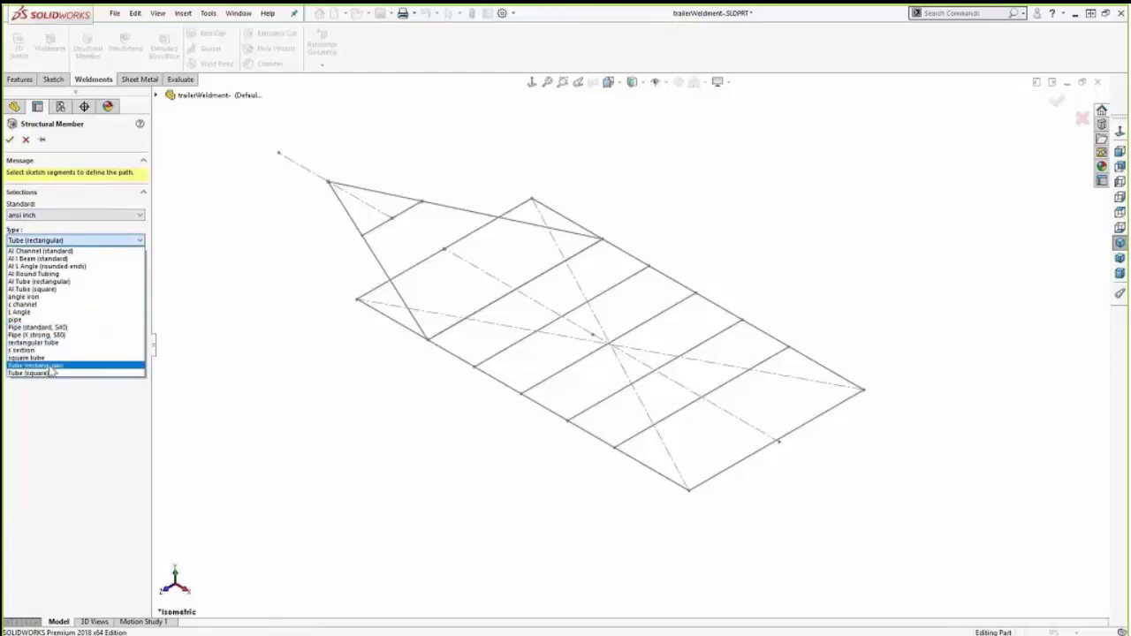
click(46, 365)
click(89, 268)
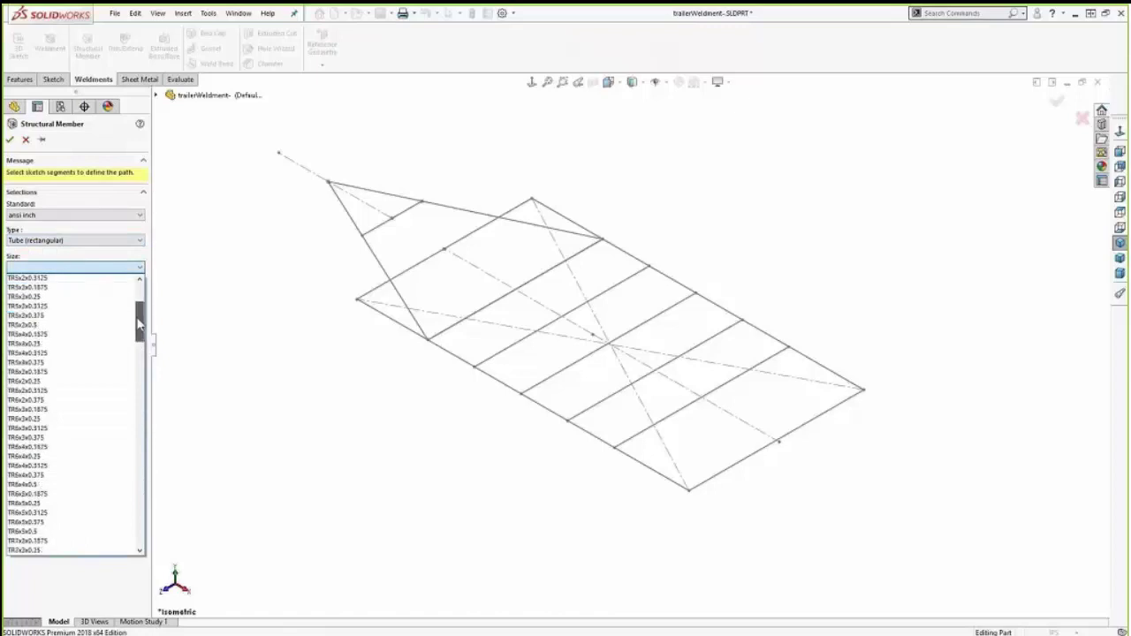
drag(139, 316, 141, 285)
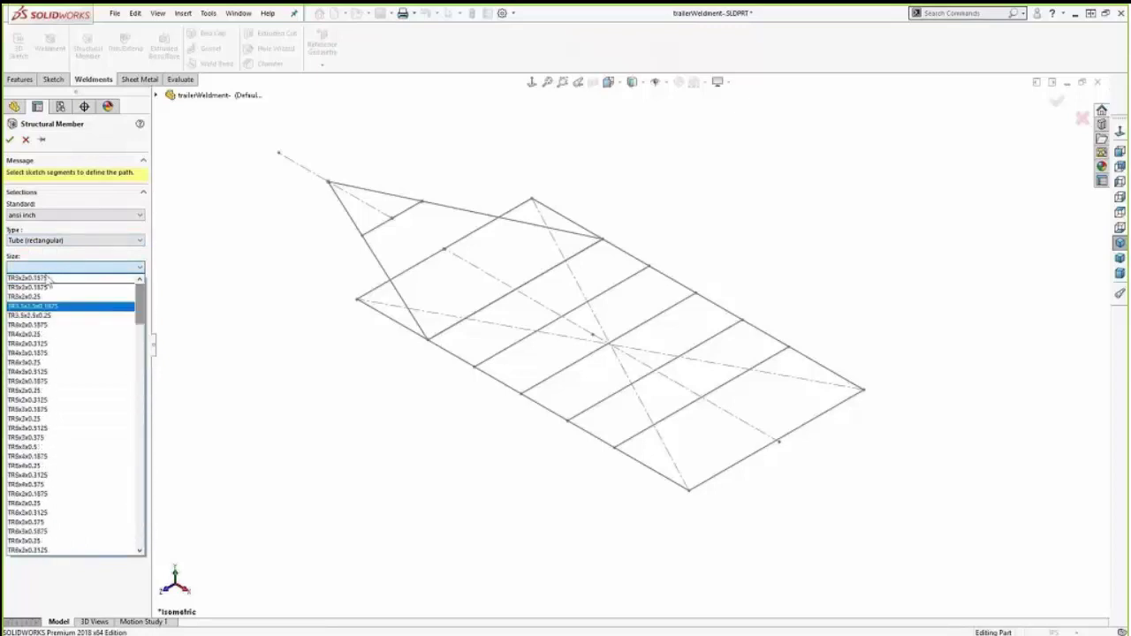
click(35, 280)
Step: Add the slanted and top front lines to Group1 as tube paths
click(51, 313)
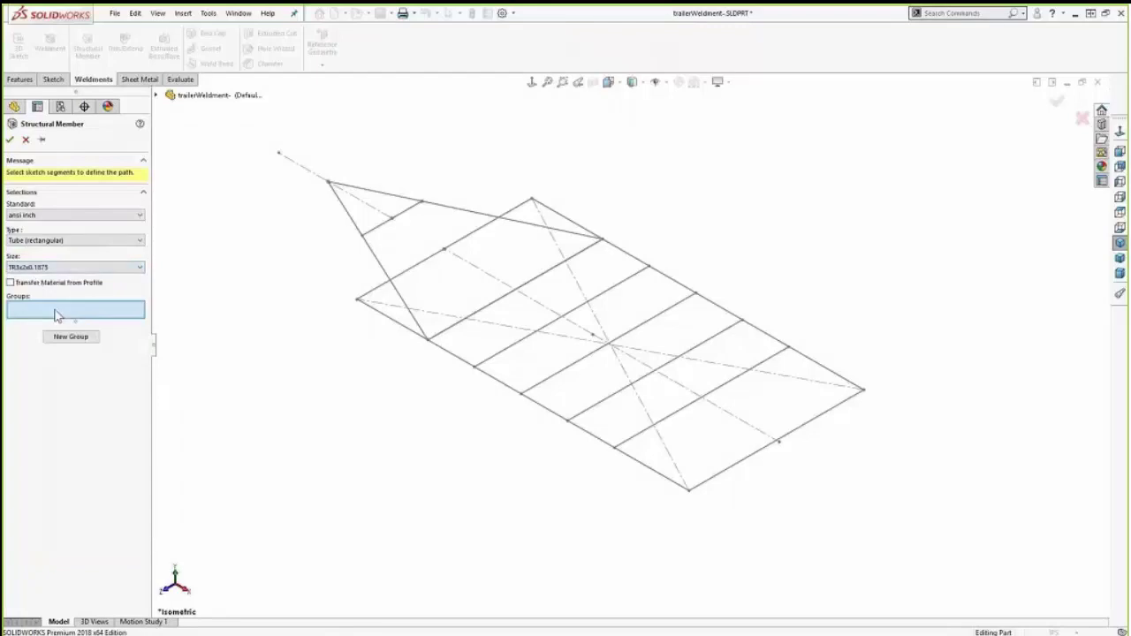
click(378, 258)
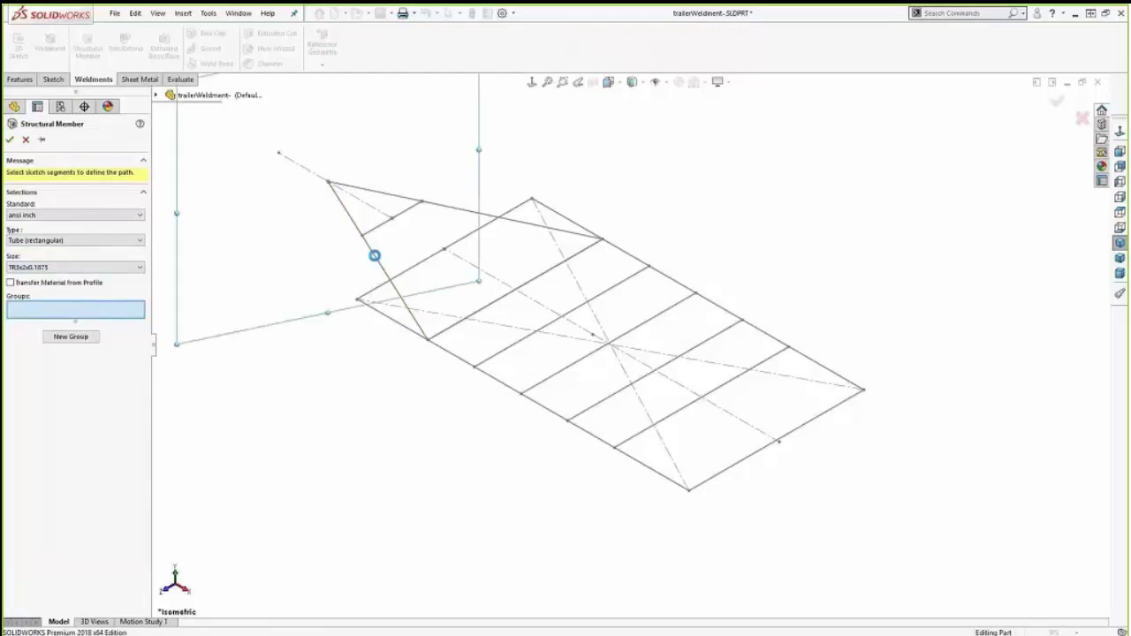
click(444, 216)
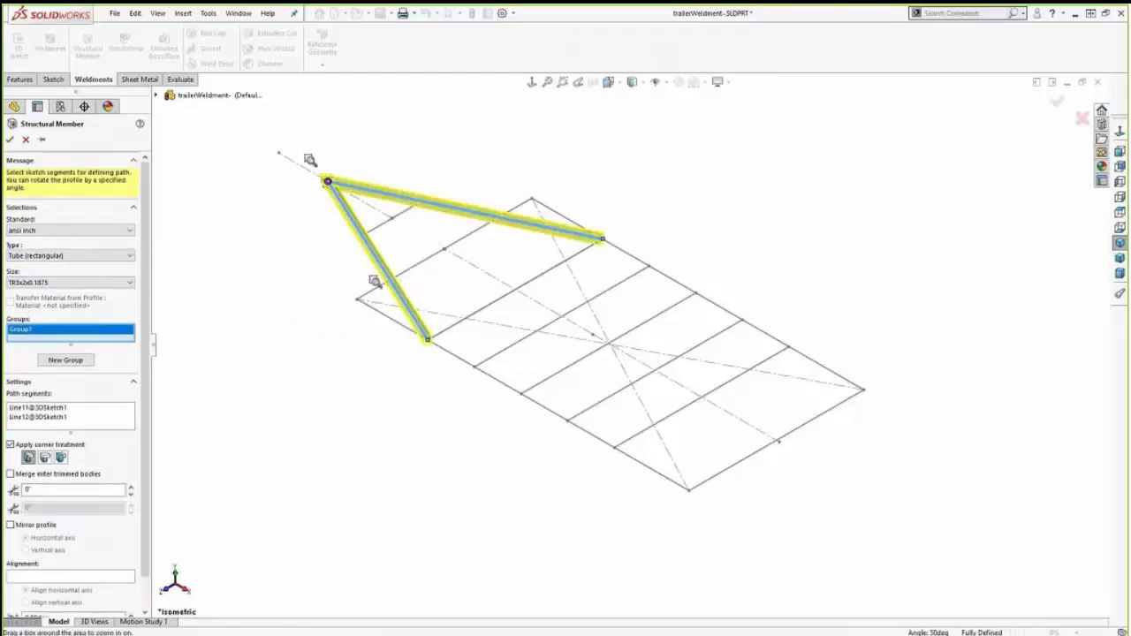
drag(305, 150, 331, 179)
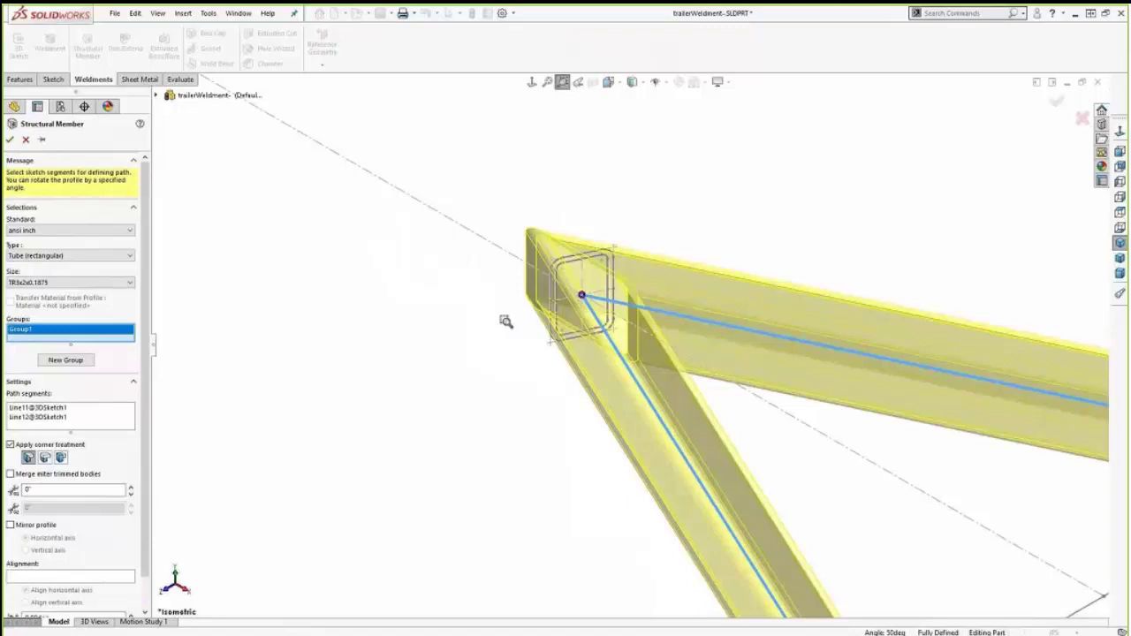
key(Escape)
key(f)
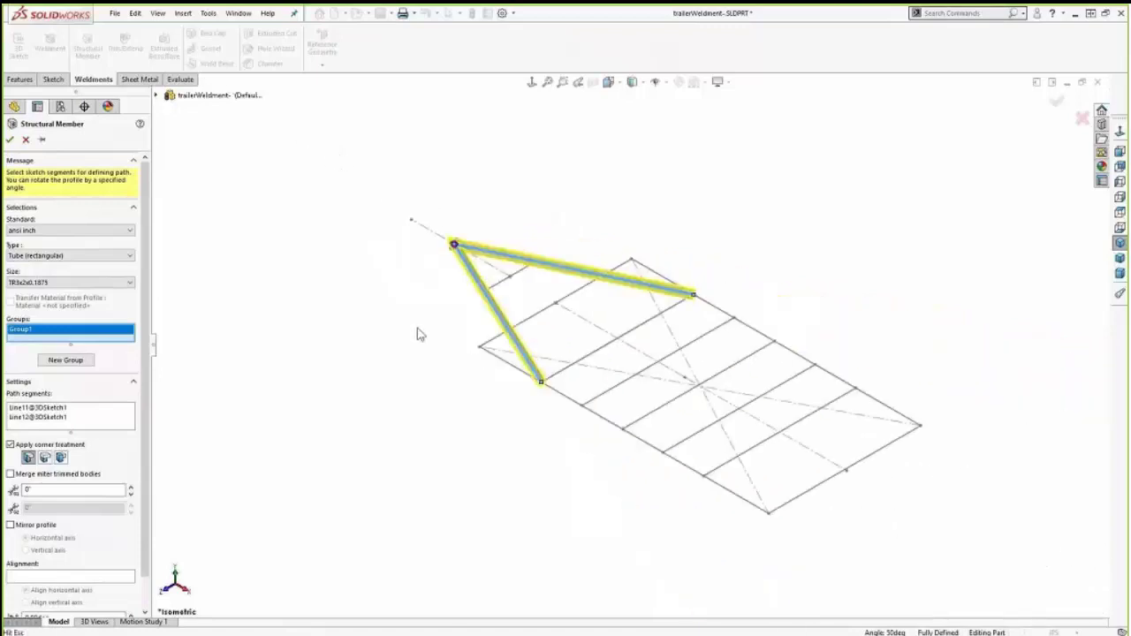
Step: Create Group2 with the four outer frame edges as tube paths
click(89, 360)
click(507, 366)
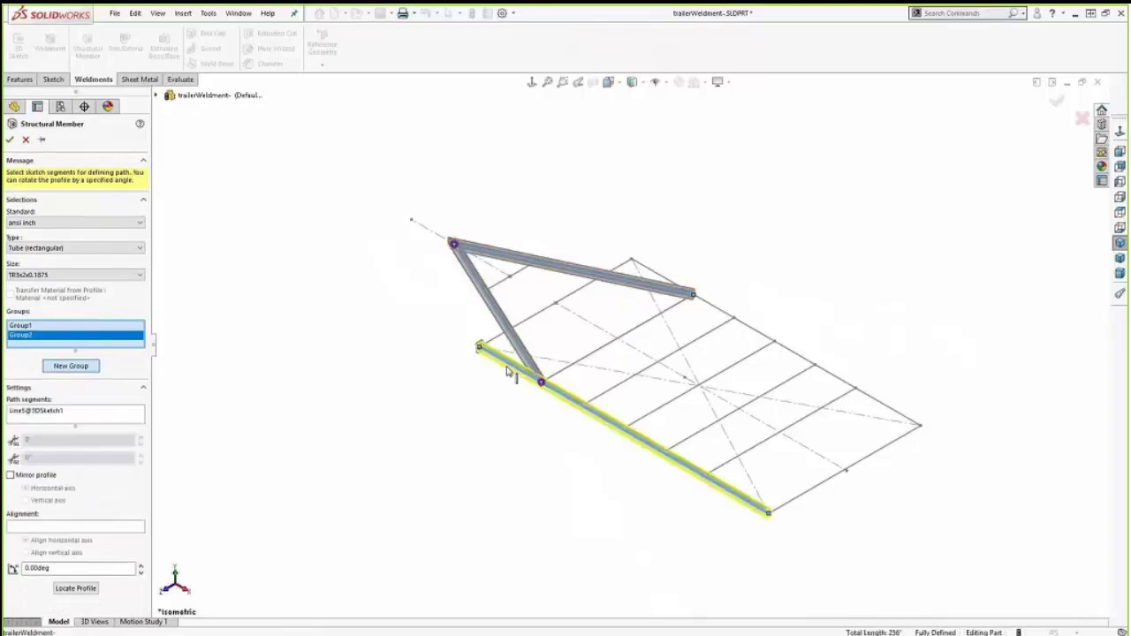
click(565, 305)
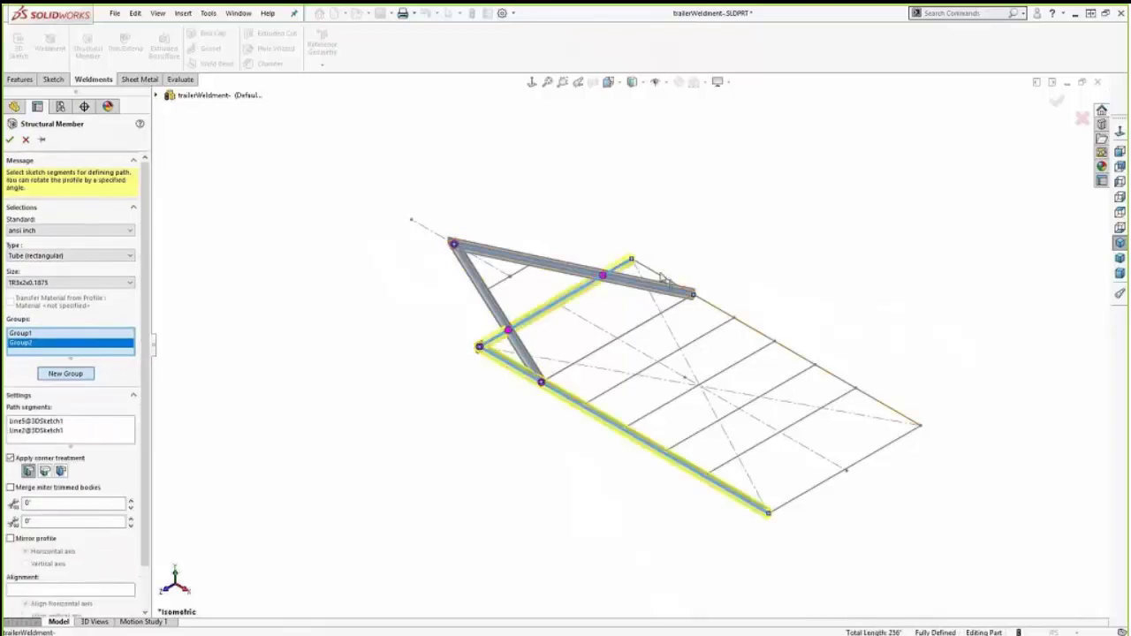
click(660, 278)
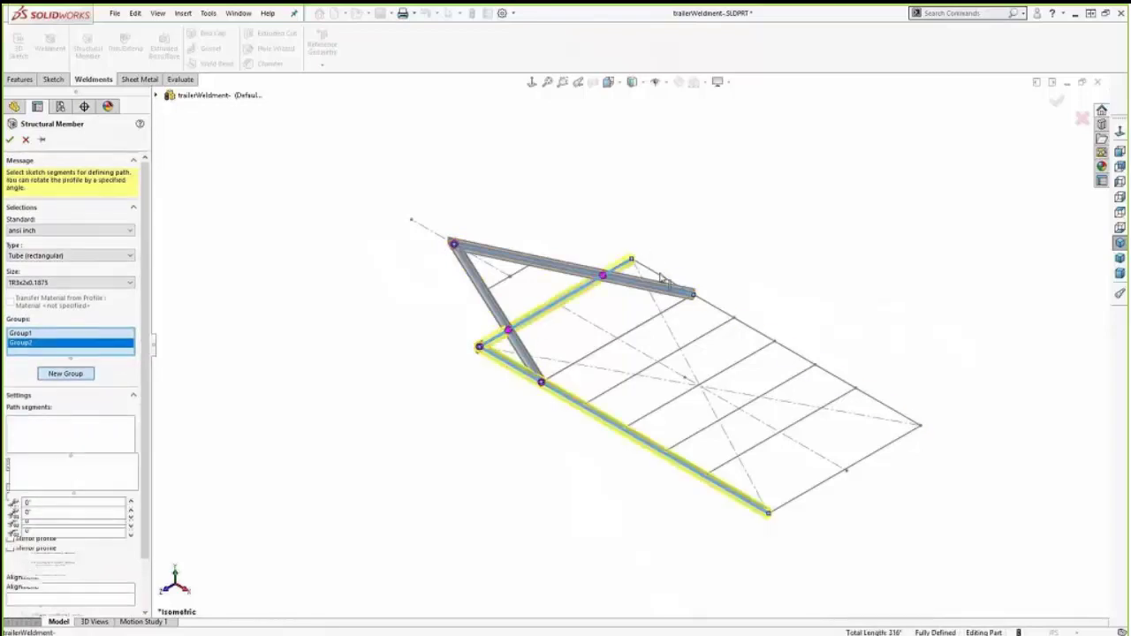
click(829, 481)
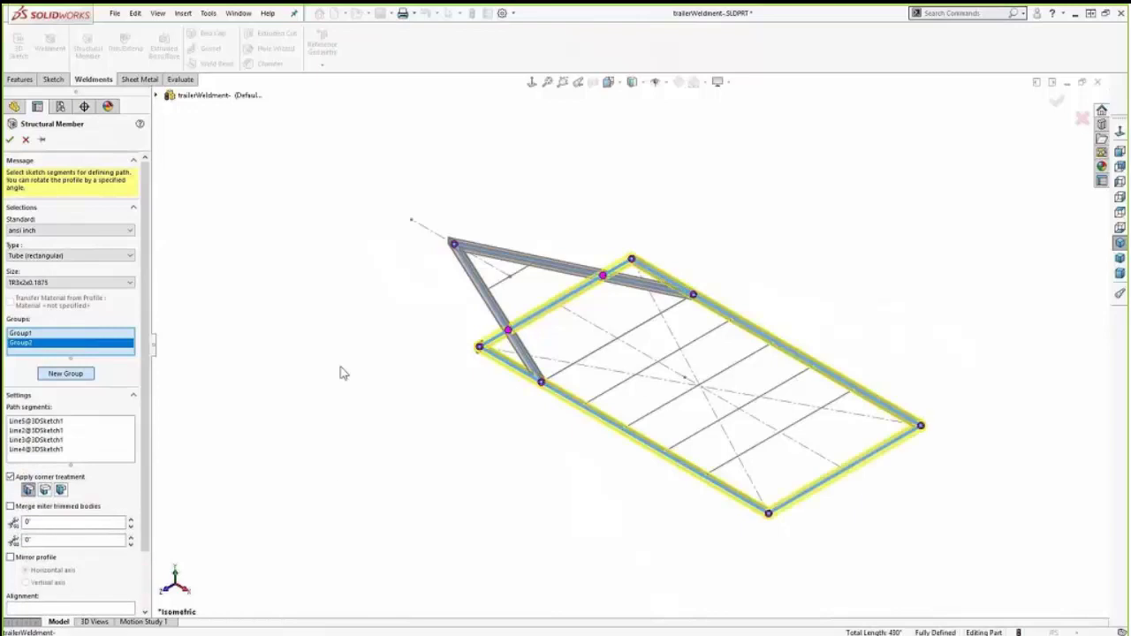
Step: Zoom and orbit to inspect where the diagonal crosses the frame and the corner joint
key(s)
click(349, 468)
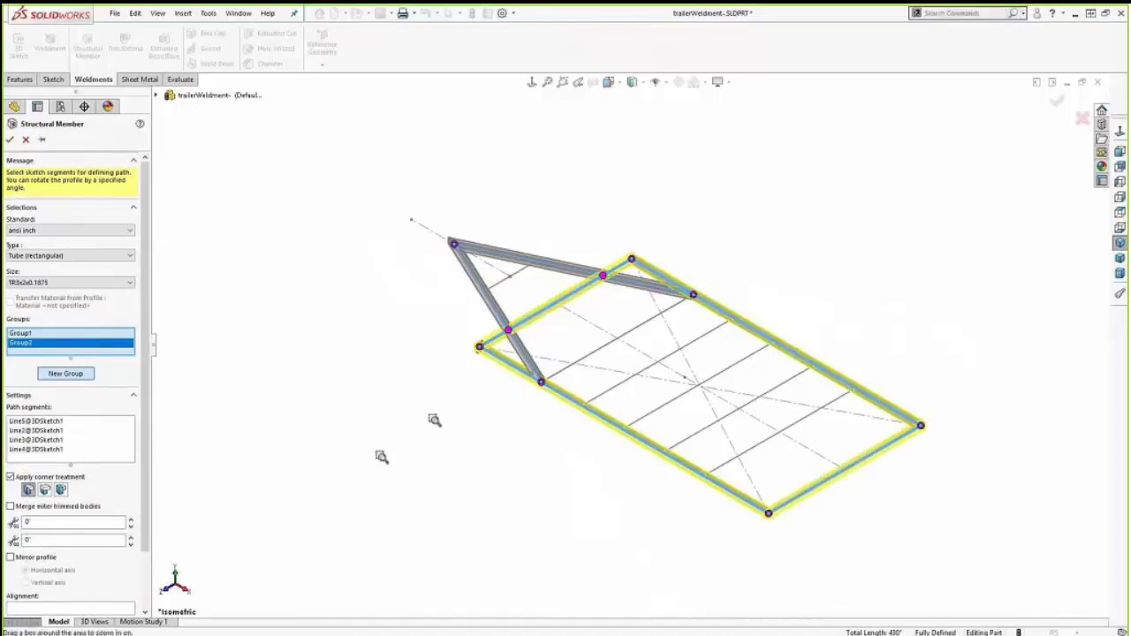
scroll(507, 332, down, 2)
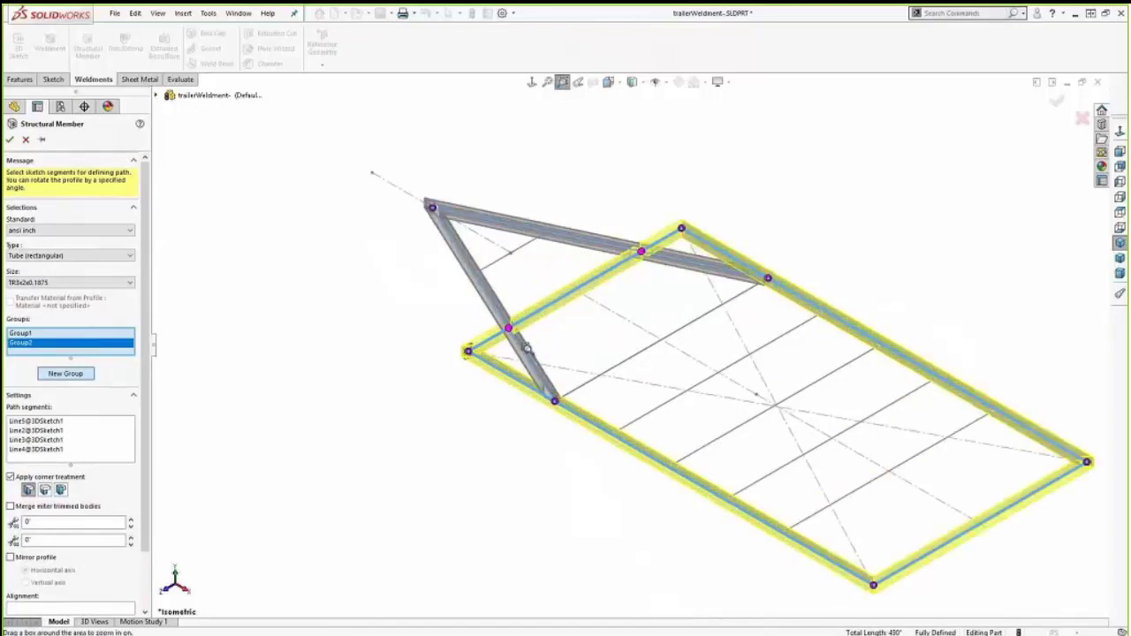
drag(527, 349, 528, 357)
mouse_move(505, 336)
middle_down()
mouse_move(487, 336)
mouse_move(510, 336)
middle_up()
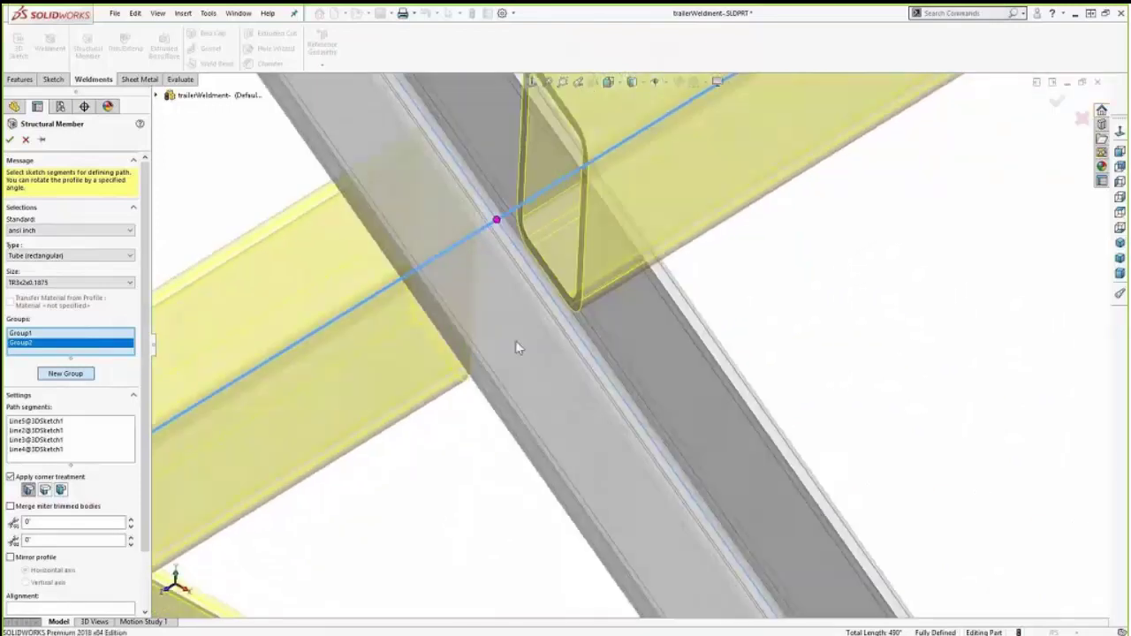
scroll(515, 354, up, 5)
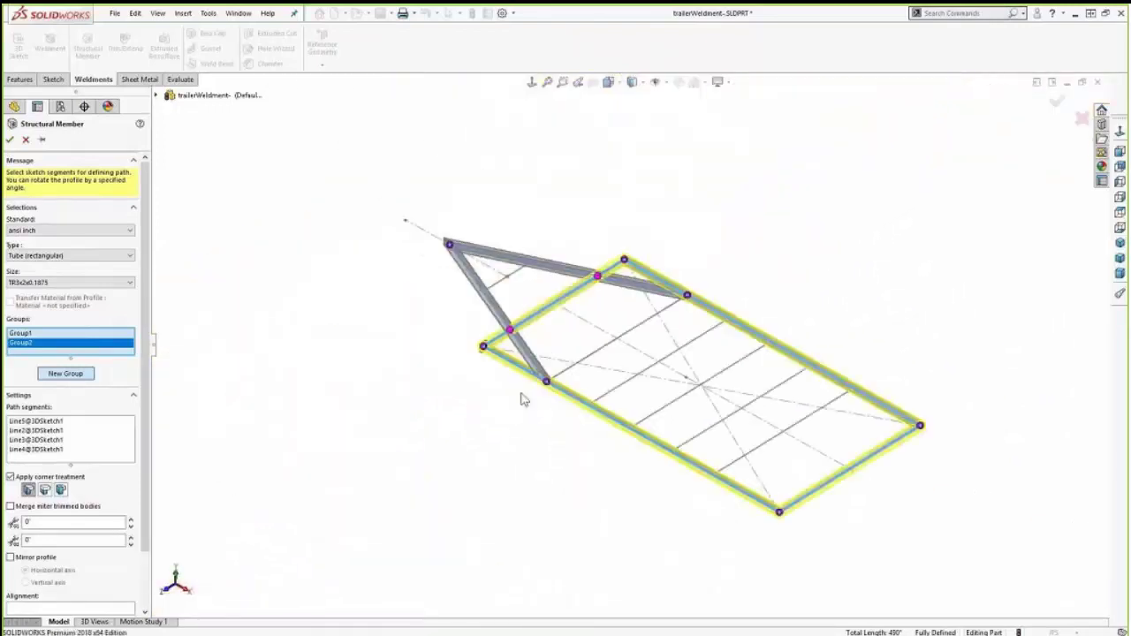
click(529, 396)
click(533, 497)
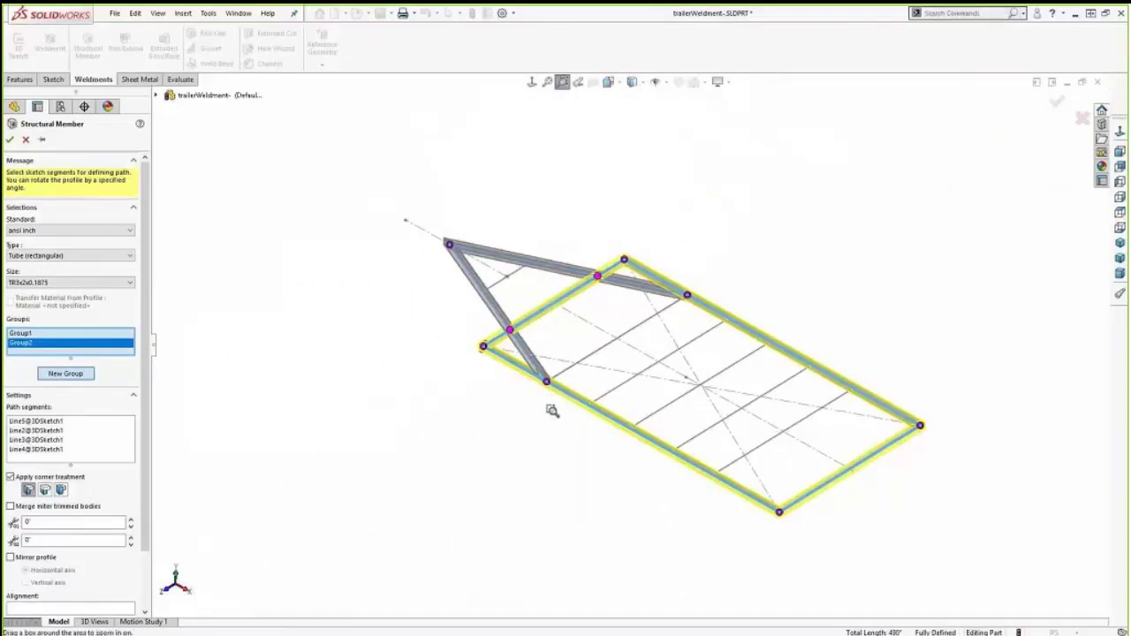
drag(560, 402, 533, 358)
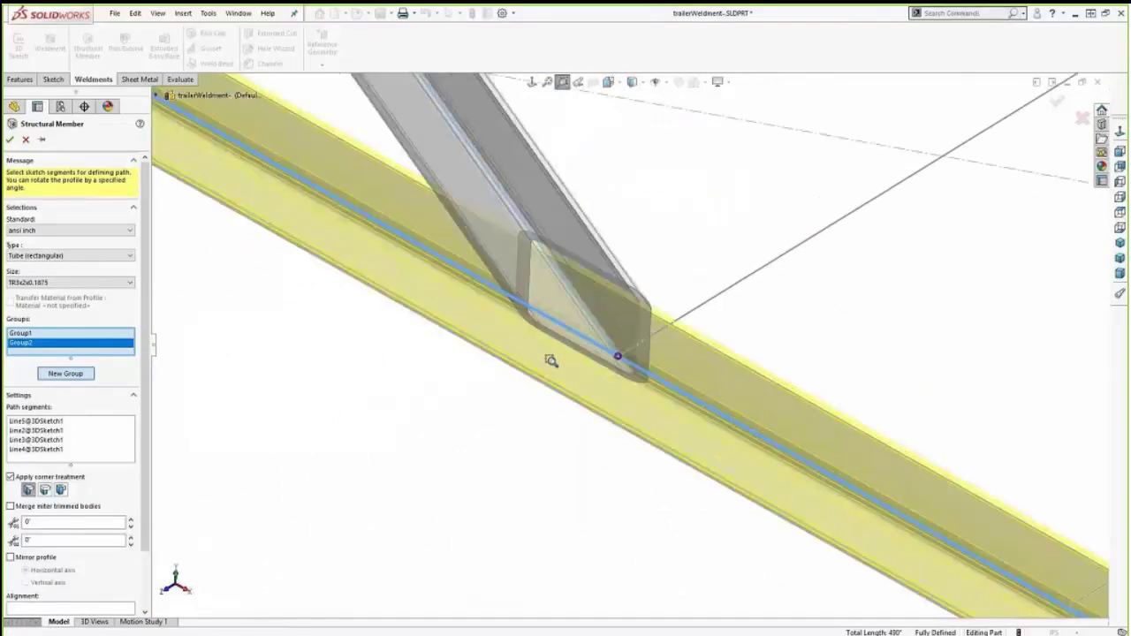
middle_drag(548, 357, 548, 379)
scroll(547, 380, up, 3)
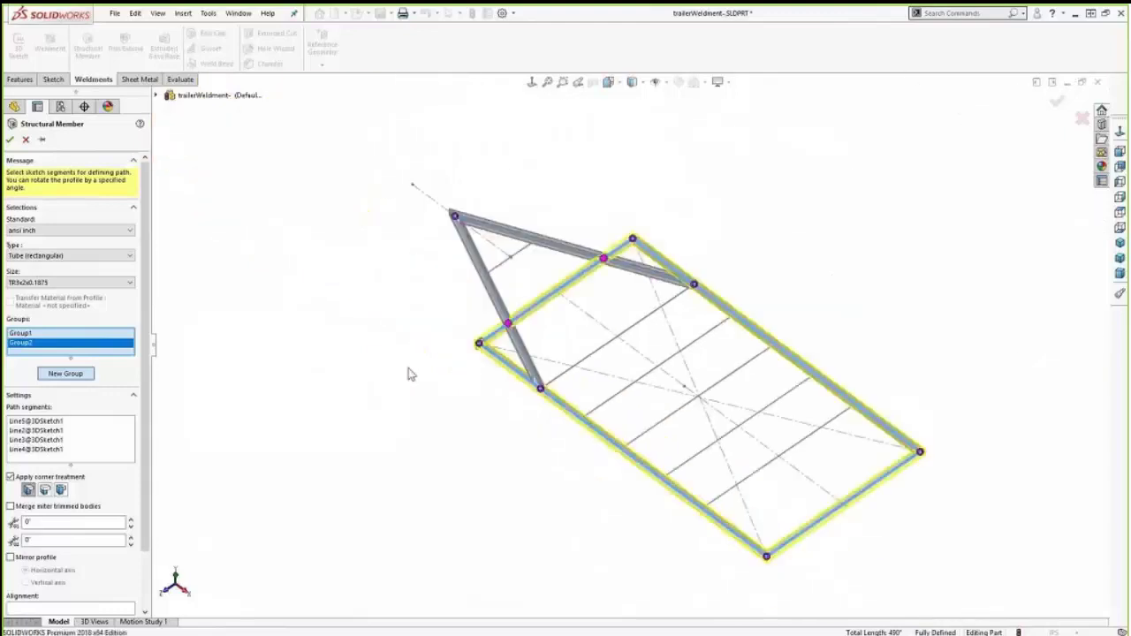
Step: Set the front-left frame corner treatment to End Butt1 instead of mitre
click(435, 352)
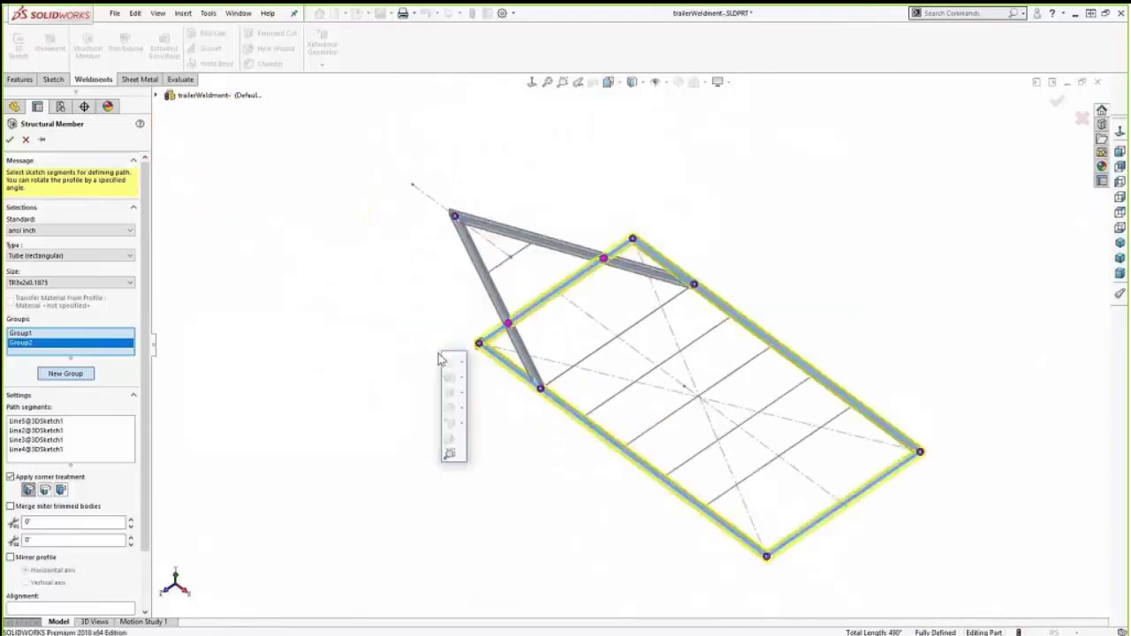
click(449, 453)
drag(457, 327, 518, 357)
key(Escape)
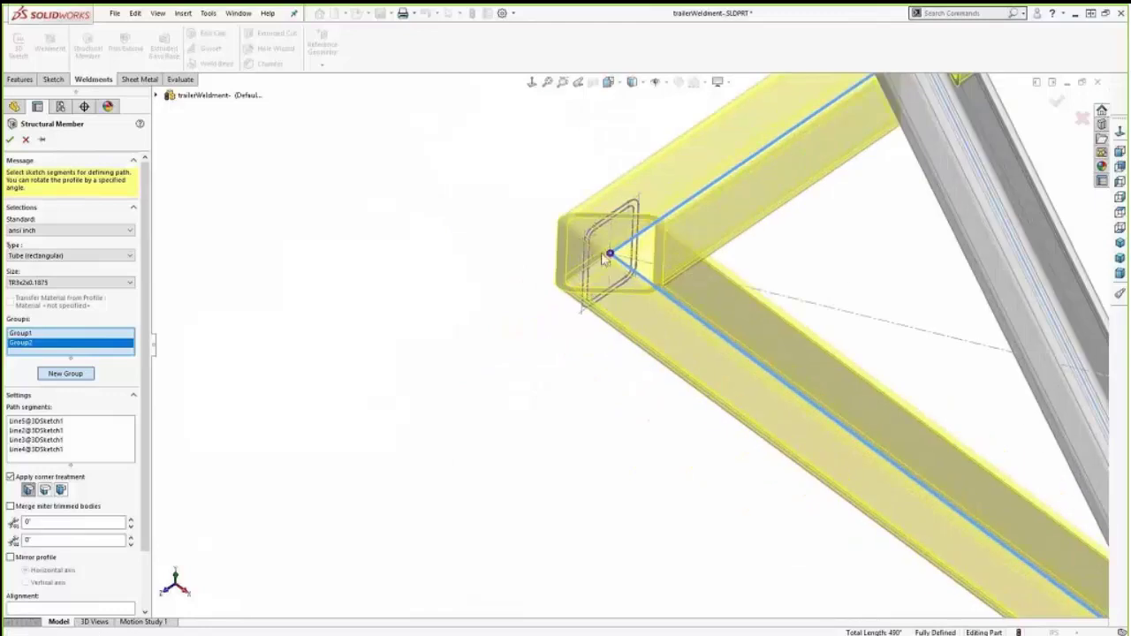
click(610, 256)
click(486, 258)
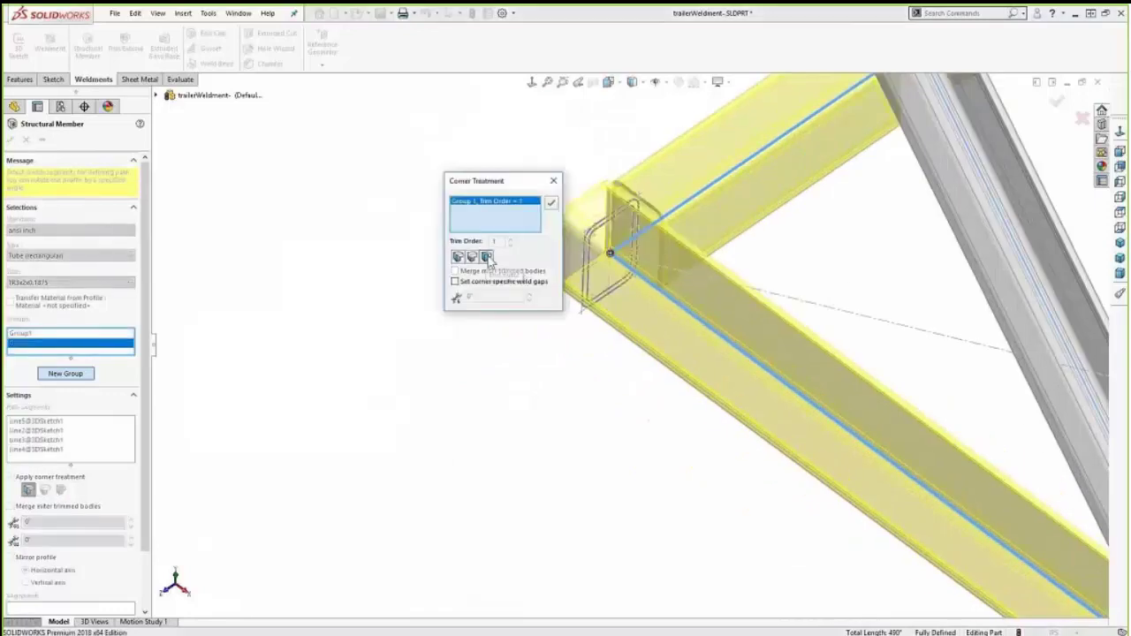
click(550, 203)
Step: Compare trim options on the top corner and set it to an end-butt joint
key(f)
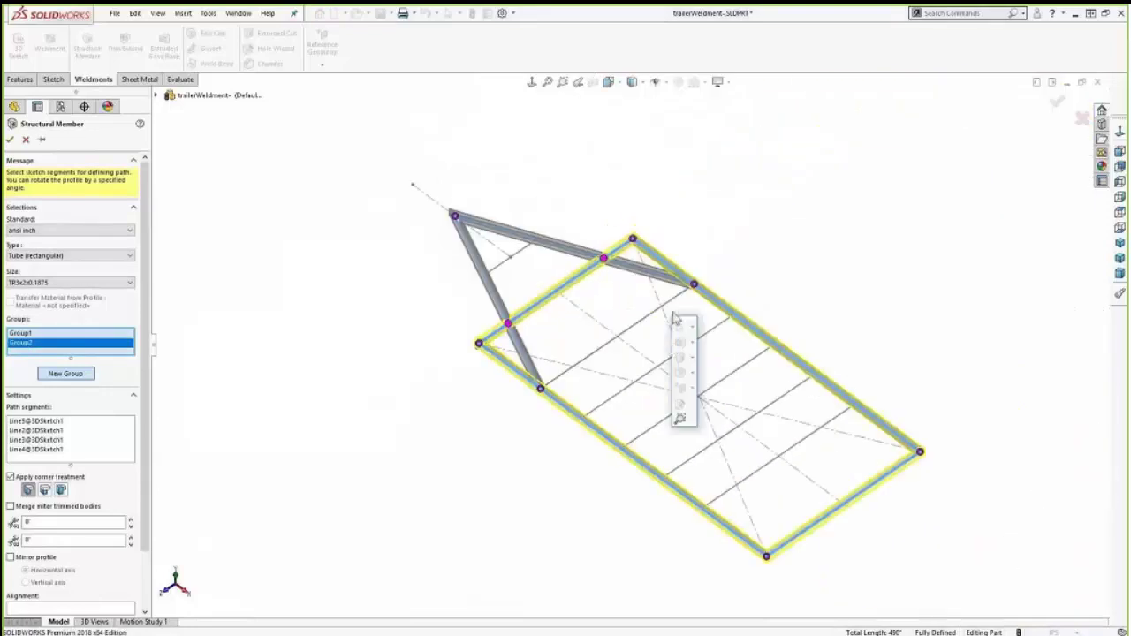
click(679, 417)
drag(616, 217, 643, 253)
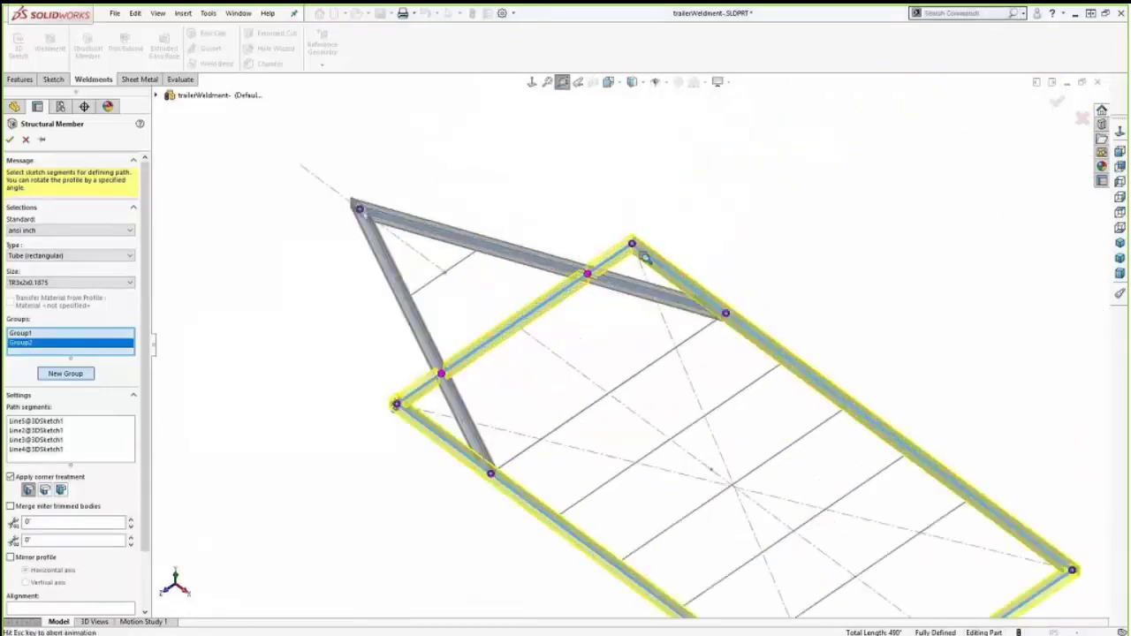
key(Escape)
click(614, 365)
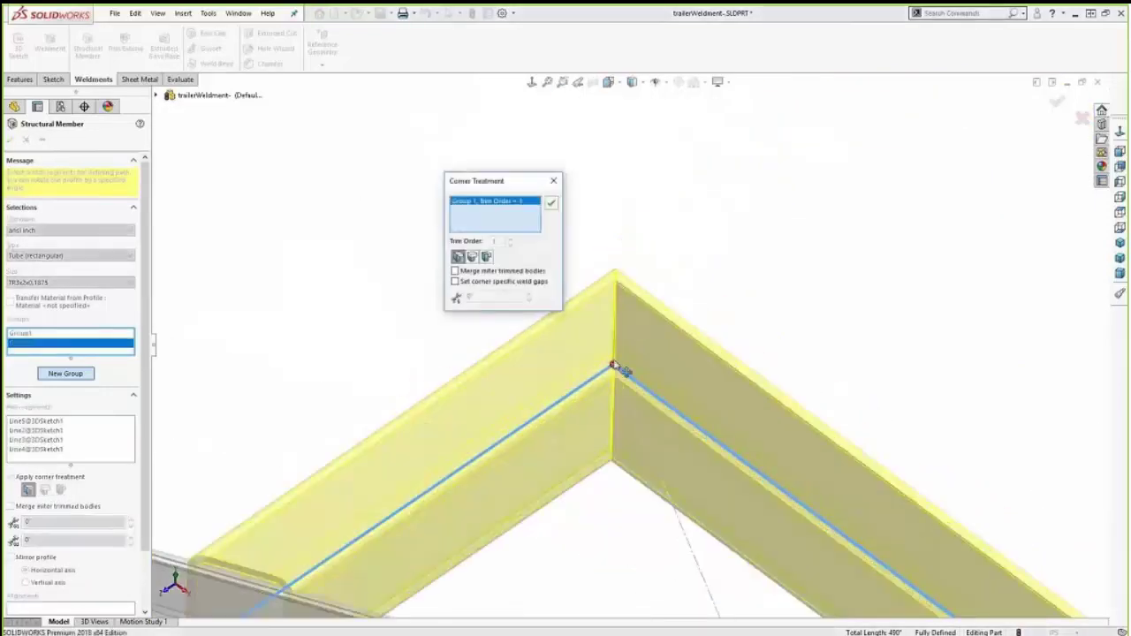
click(487, 257)
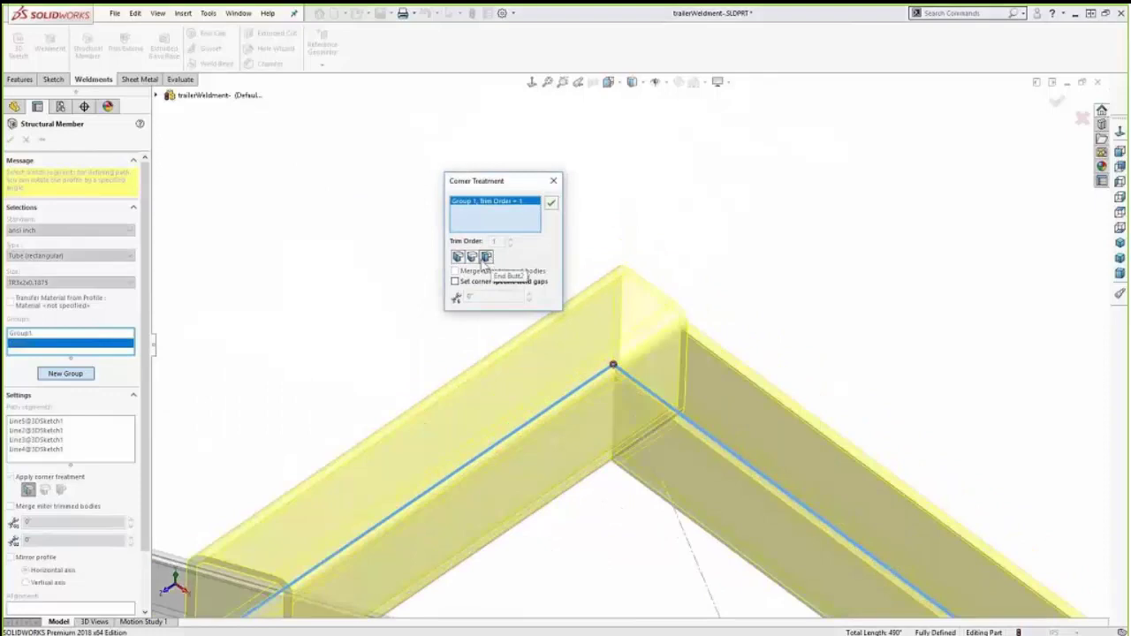
click(473, 258)
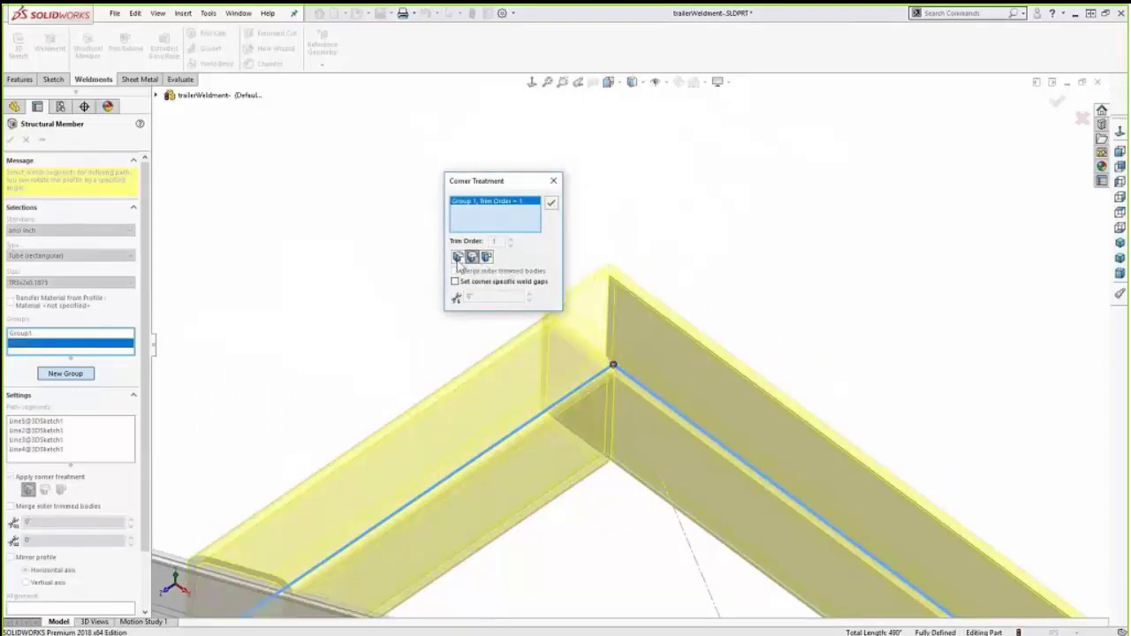
click(458, 257)
click(473, 257)
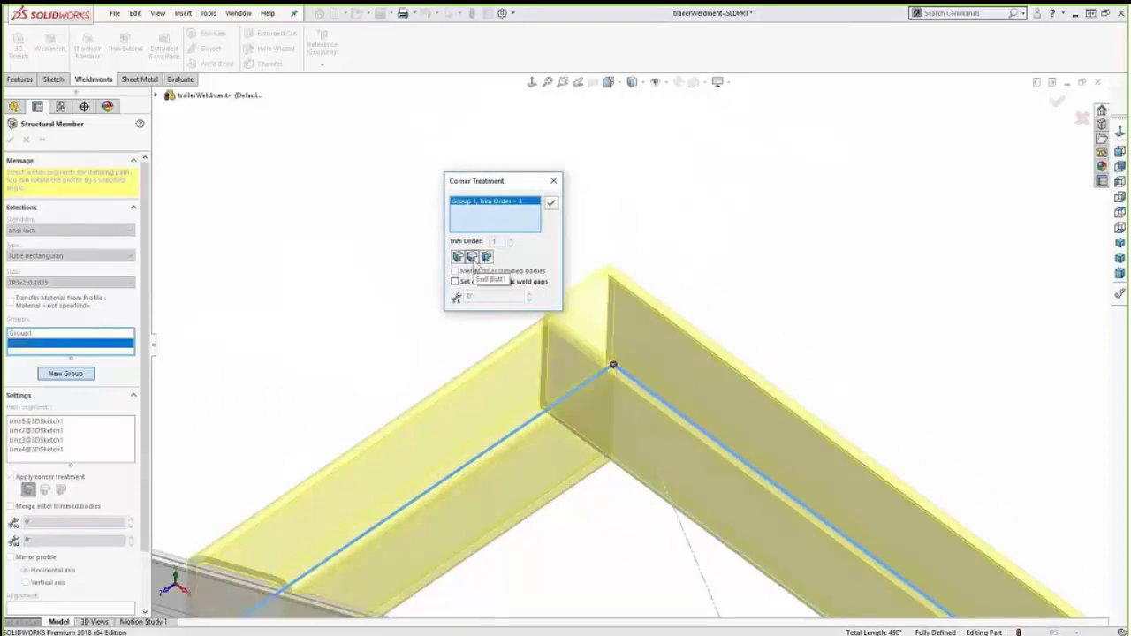
click(552, 203)
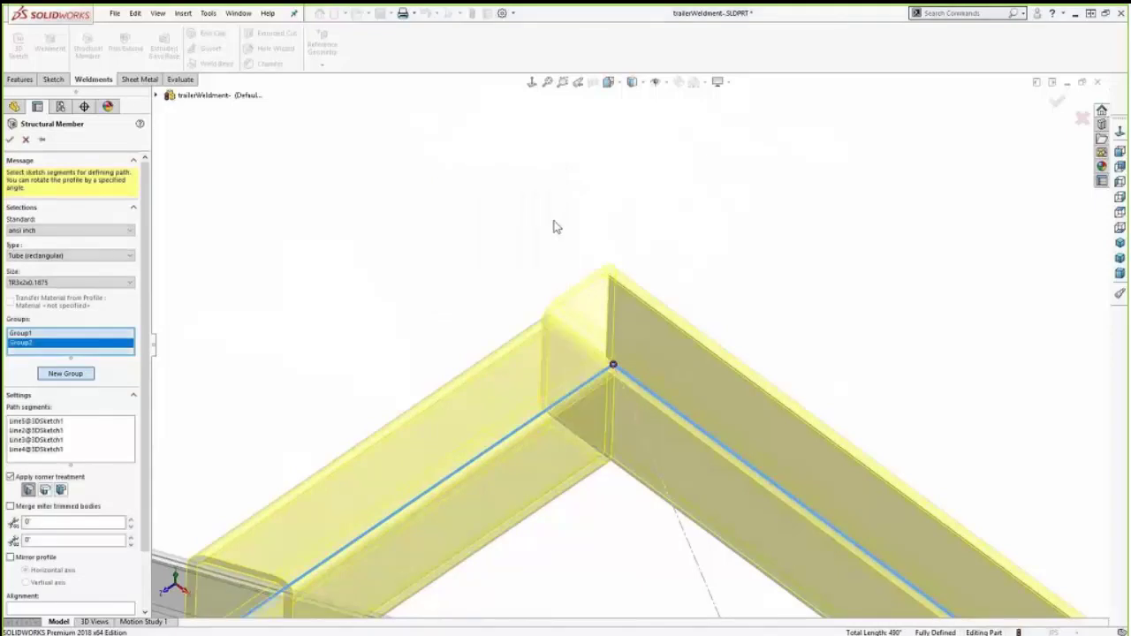
Step: Change the frame's right corner to a butt joint
key(f)
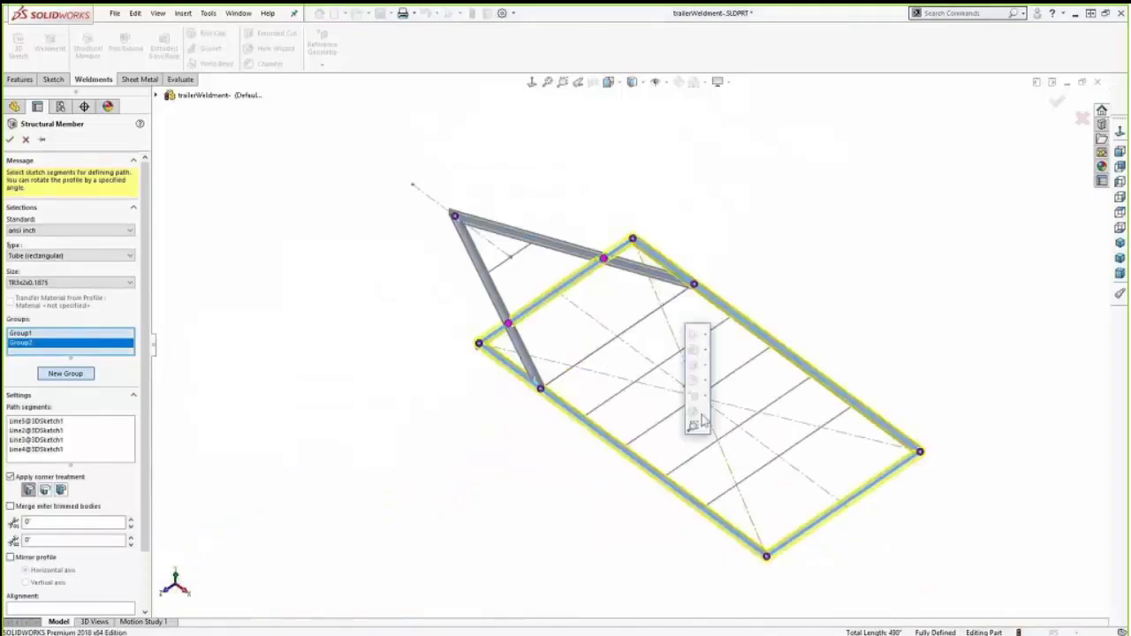
drag(953, 435, 895, 472)
key(Escape)
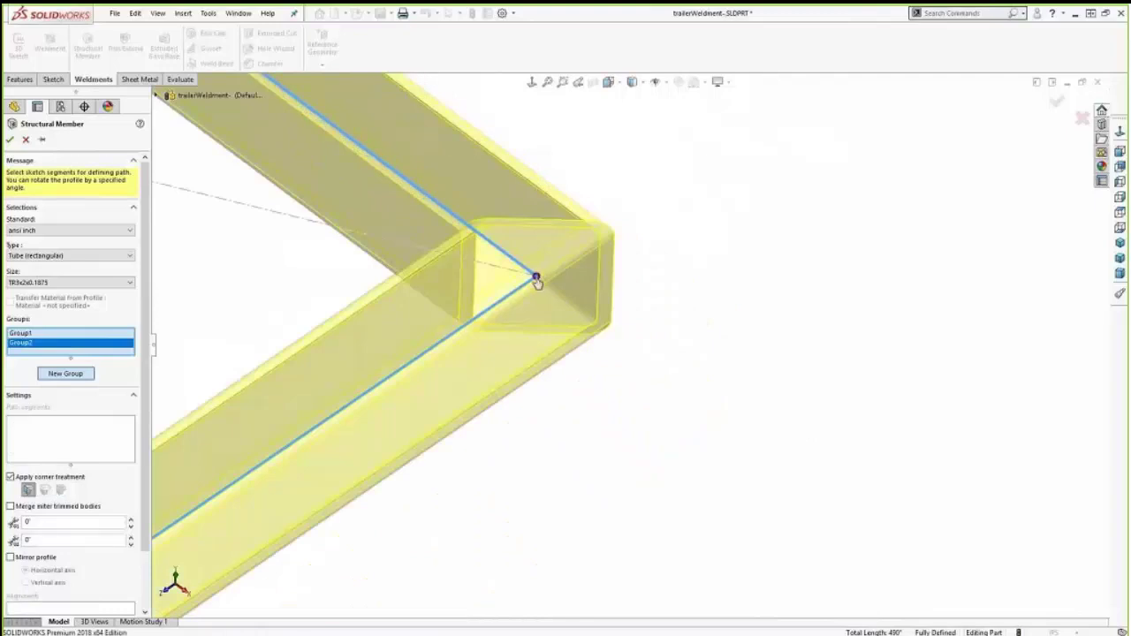
click(536, 278)
click(489, 259)
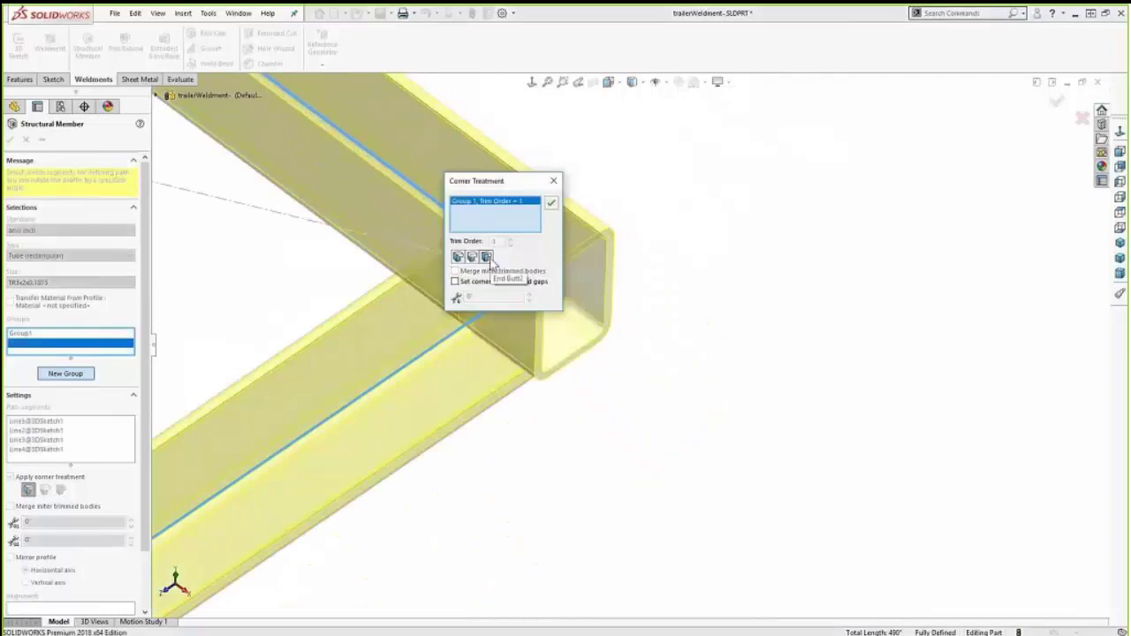
click(551, 202)
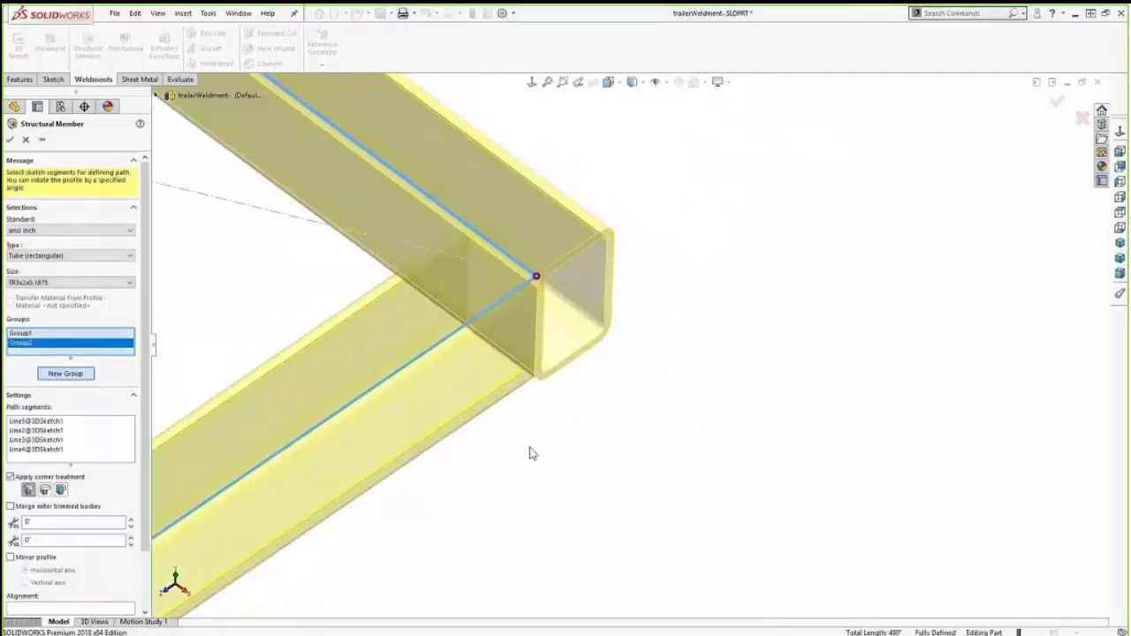
Step: Make the remaining frame corner a butt joint and fit the whole frame in view
key(f)
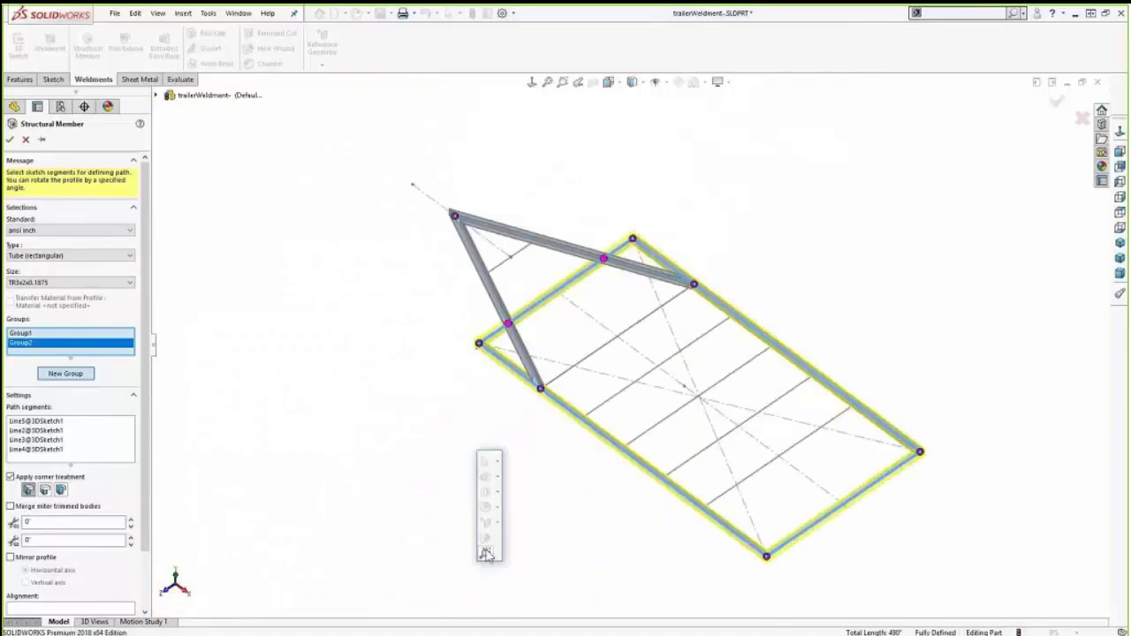
click(485, 552)
drag(803, 575, 705, 525)
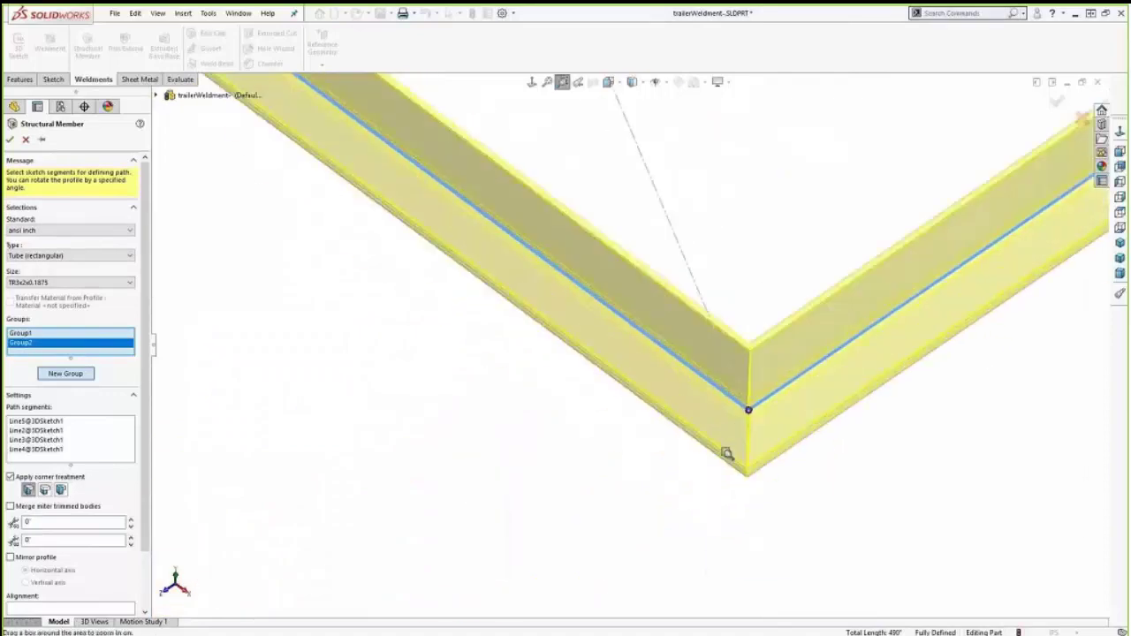
click(750, 412)
click(472, 257)
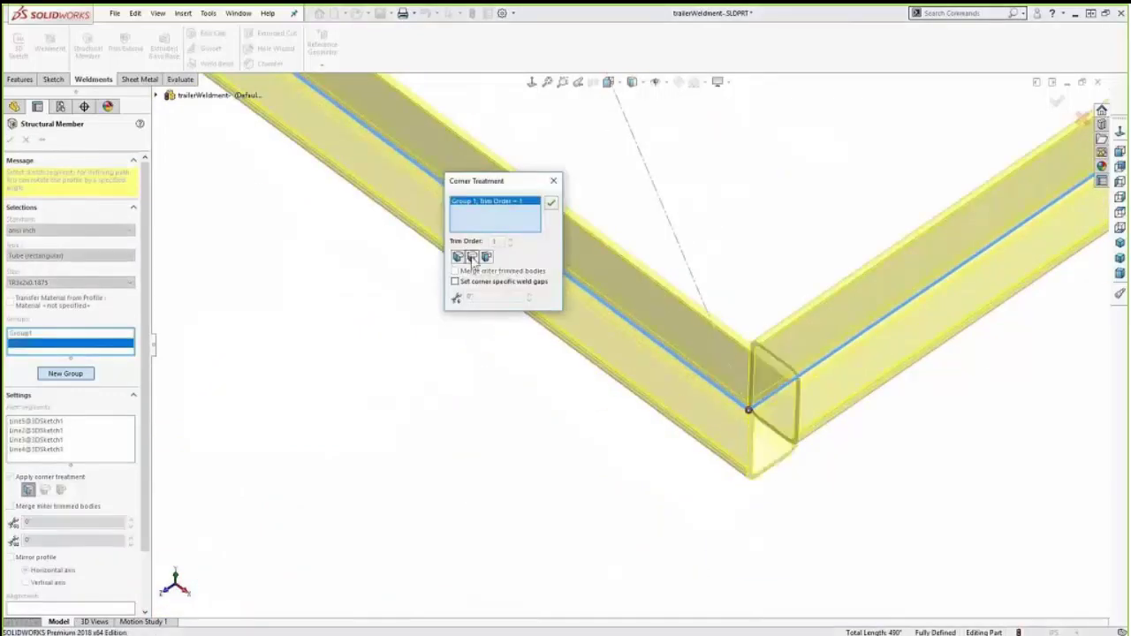
click(549, 206)
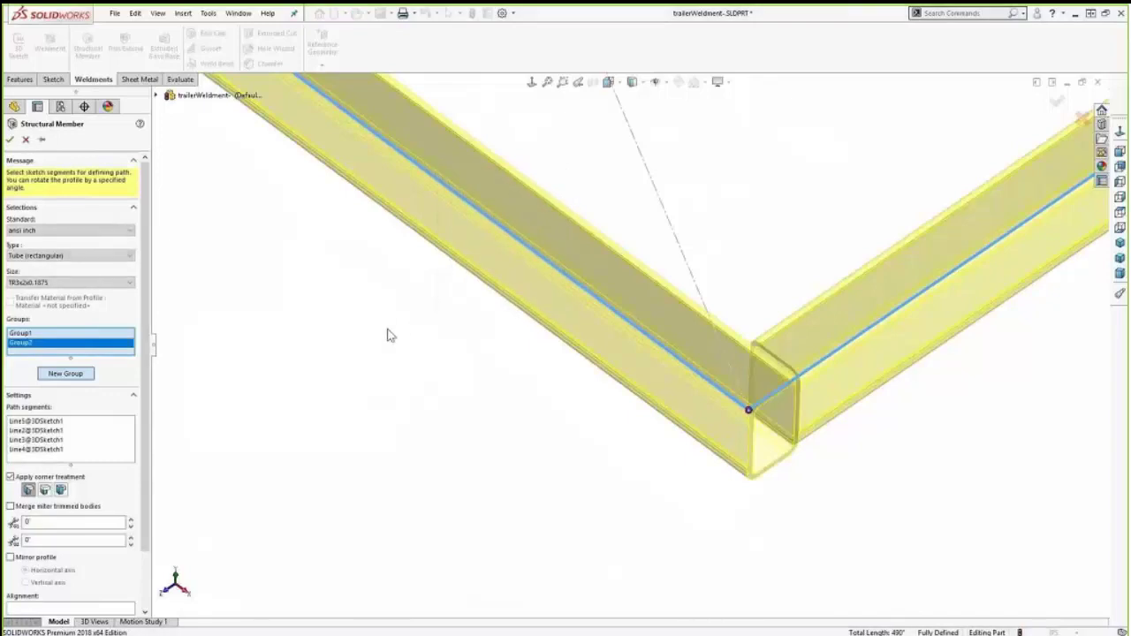
key(f)
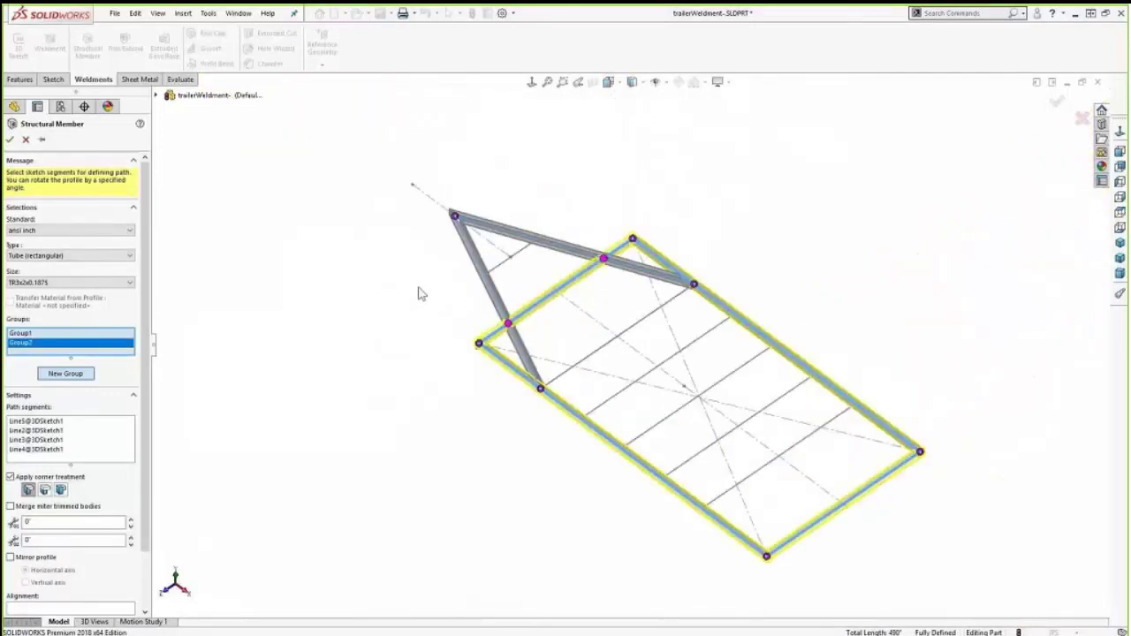
scroll(552, 386, down, 5)
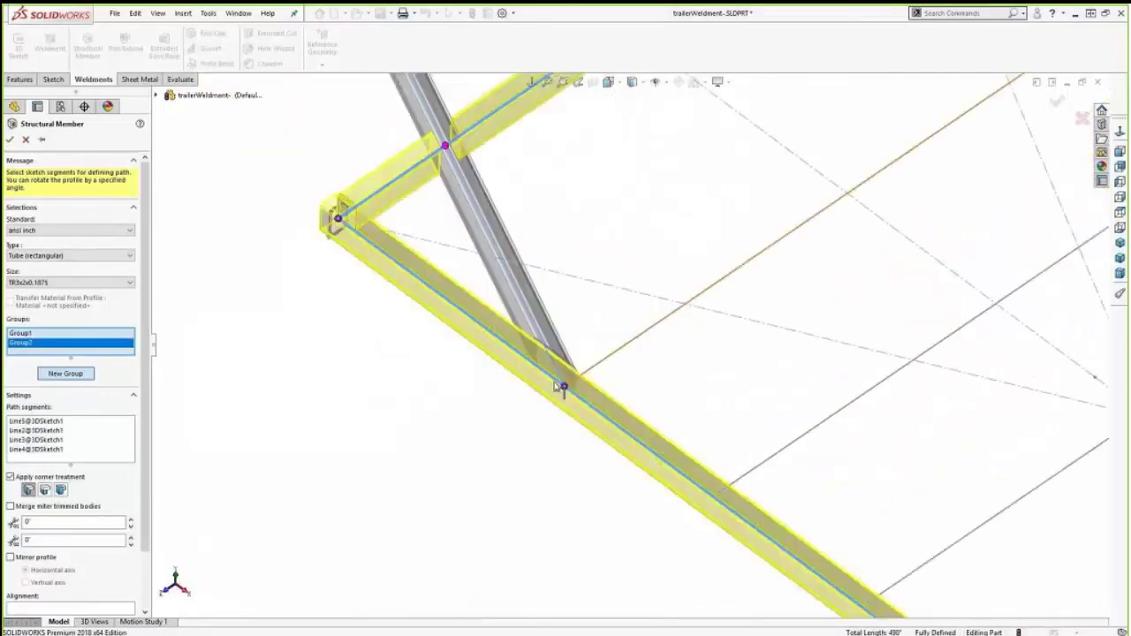
Step: Add Line13 as a new crossmember group and finish the tube structural member
click(68, 373)
click(595, 371)
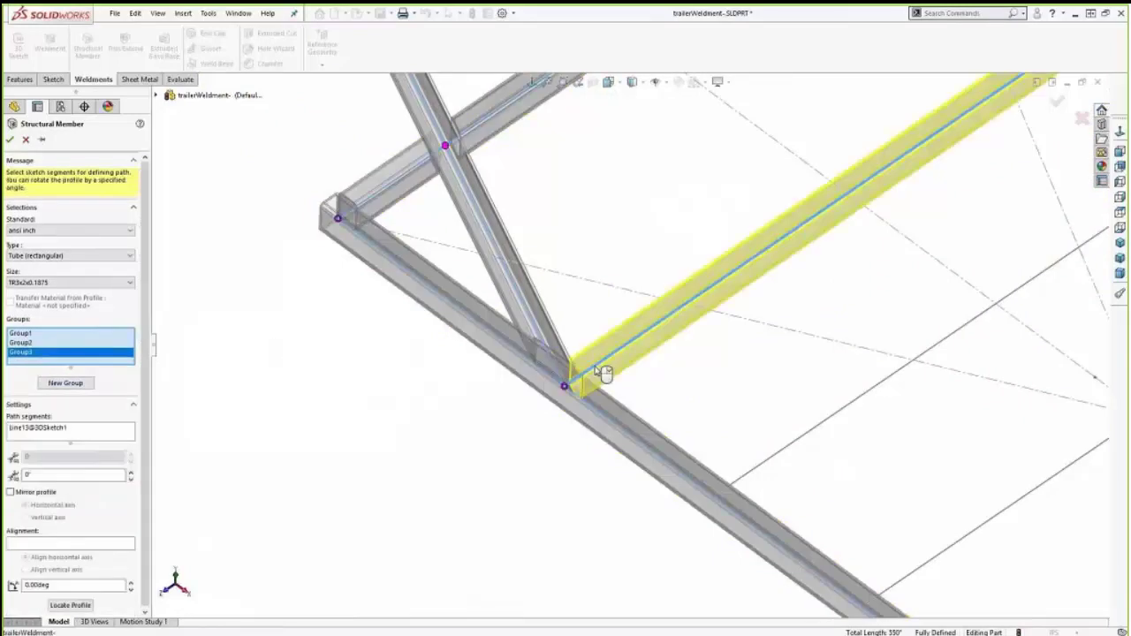
click(10, 140)
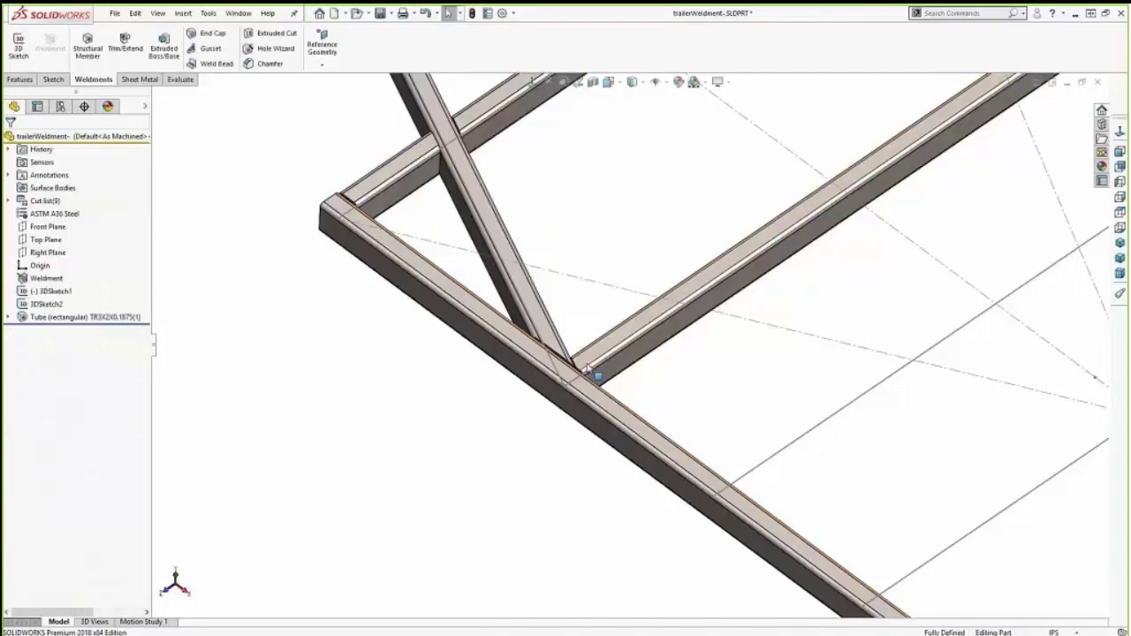
Step: Isolate the crossmember tube to inspect its junction, then restore the full frame in isometric
key(s)
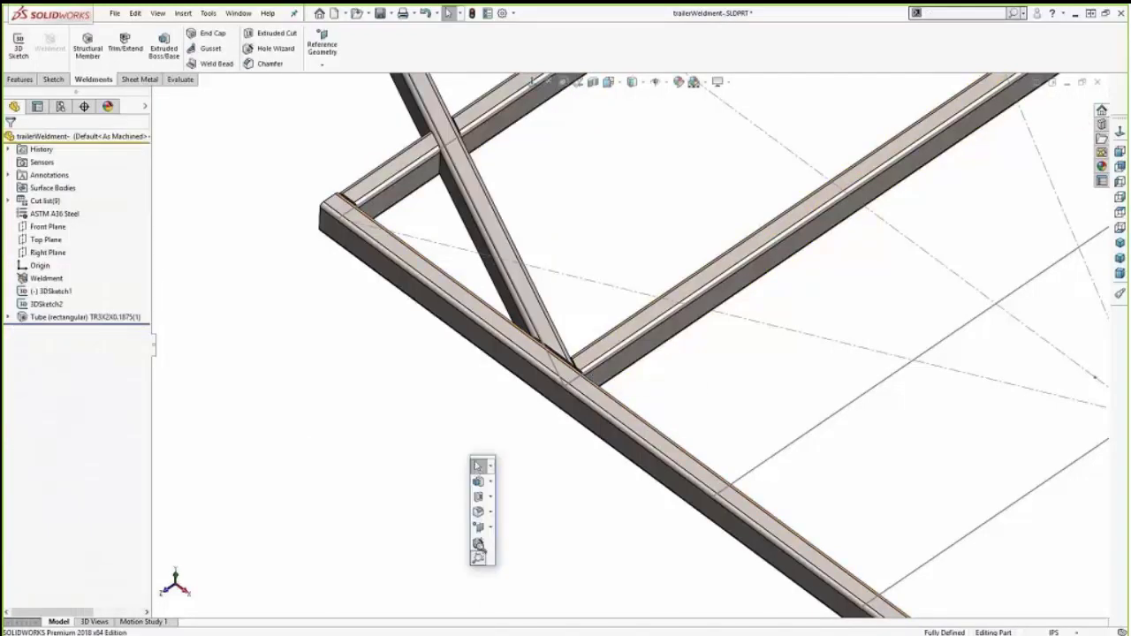
click(478, 557)
drag(483, 290, 583, 427)
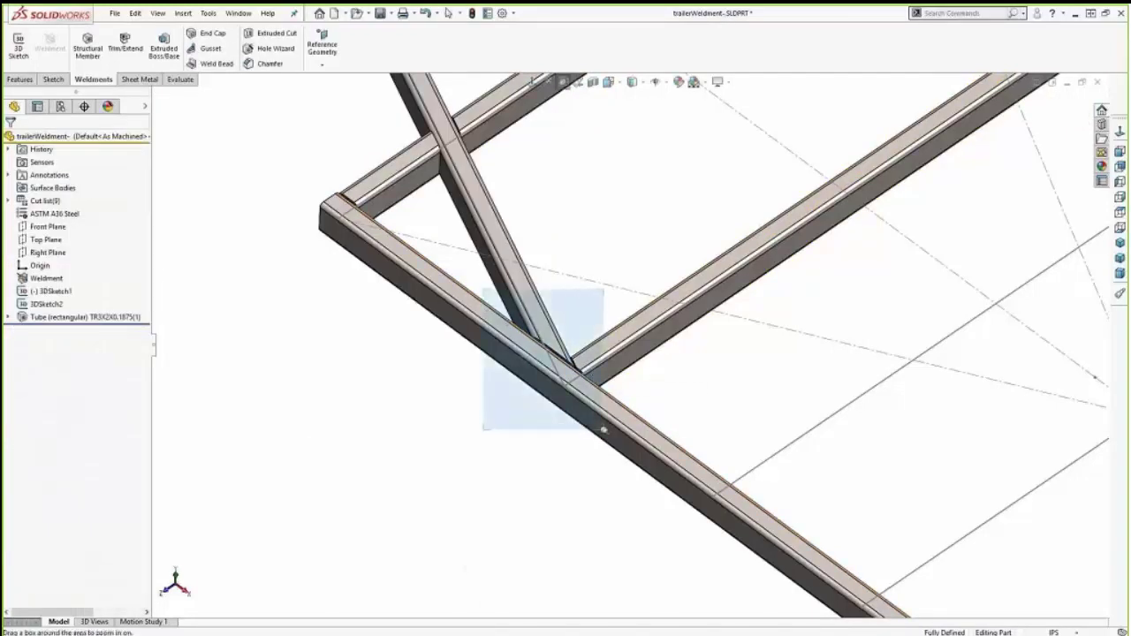
drag(604, 430, 604, 431)
middle_drag(742, 257, 753, 419)
right_click(748, 417)
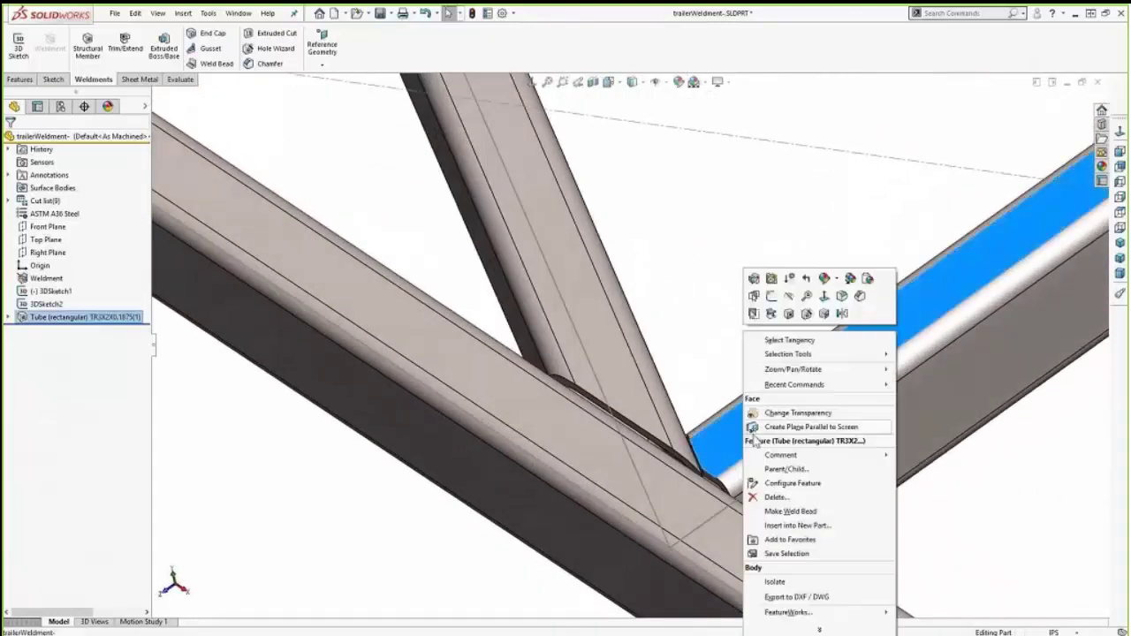
click(775, 582)
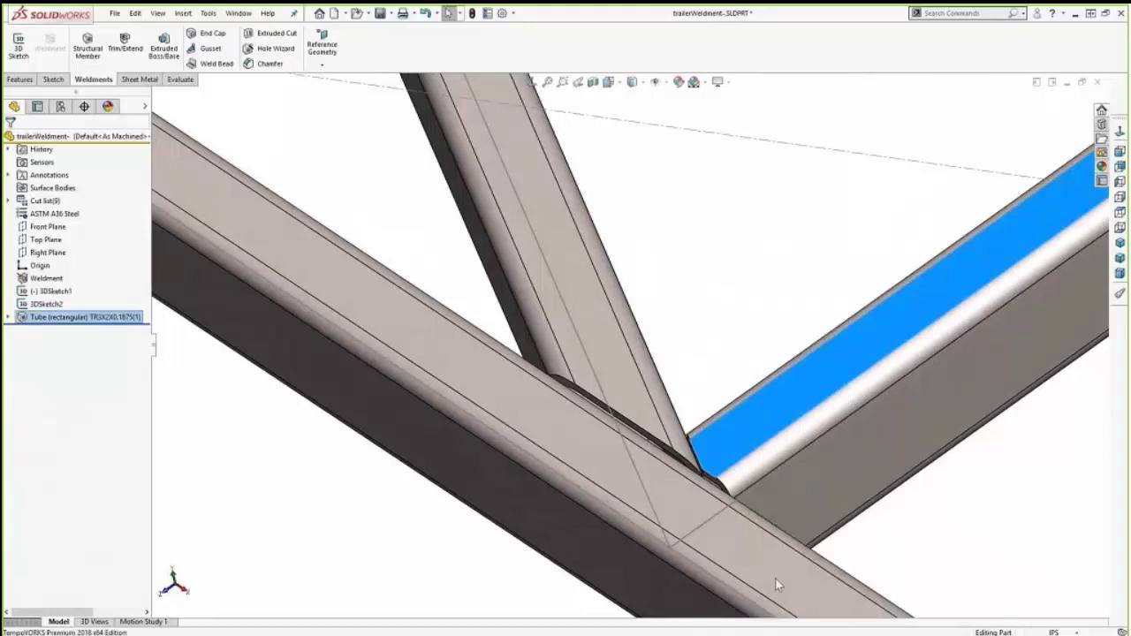
middle_drag(758, 424, 756, 398)
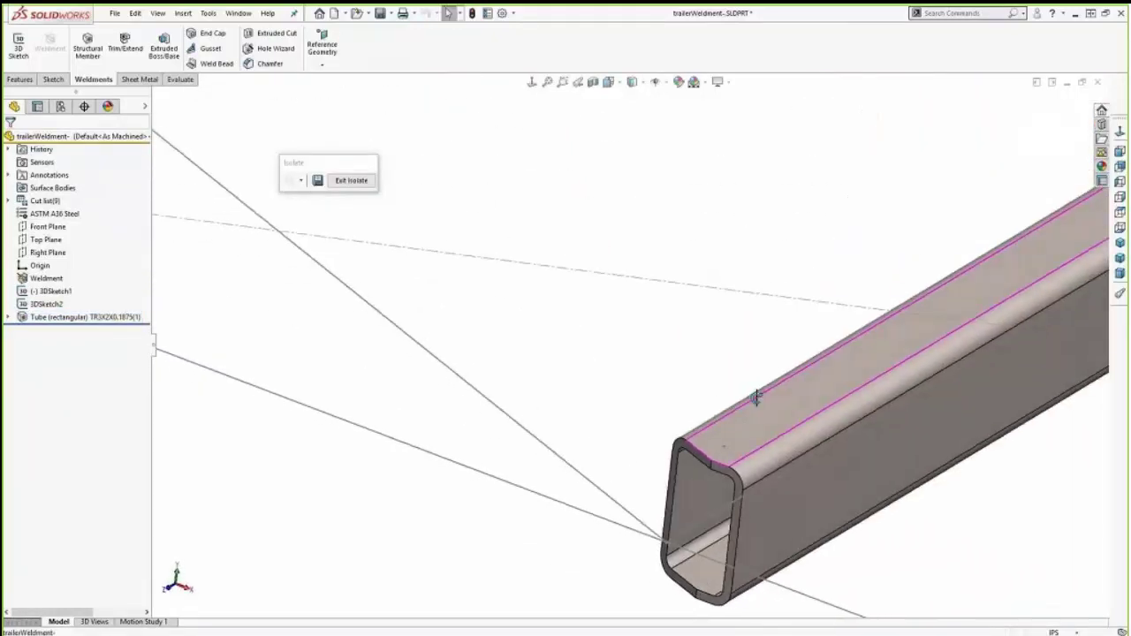
click(350, 182)
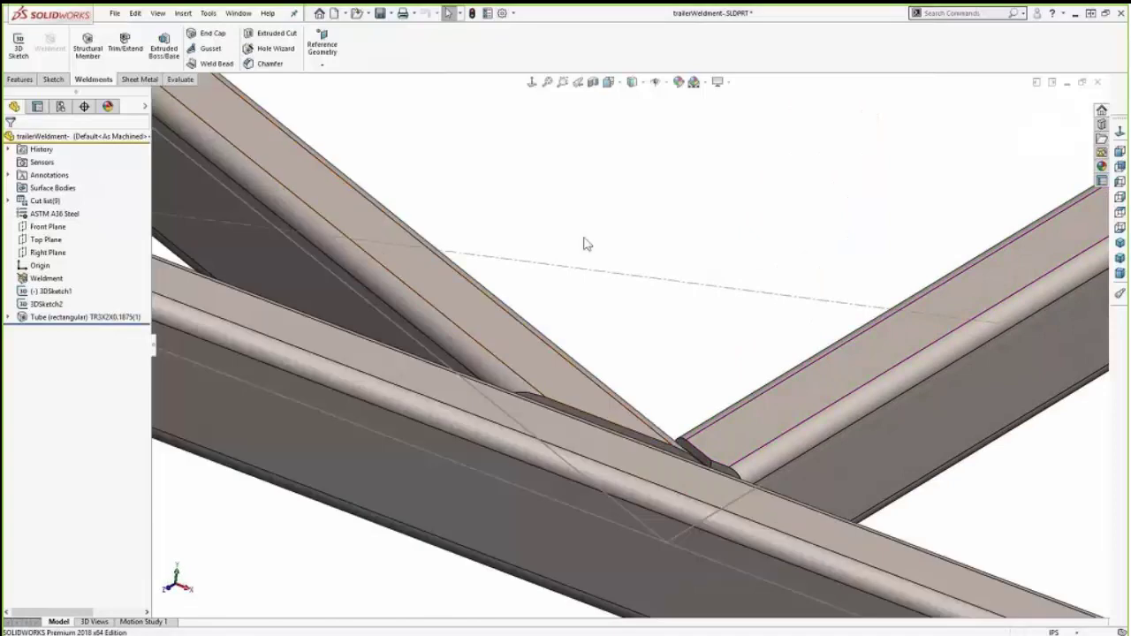
middle_drag(1021, 256, 1110, 243)
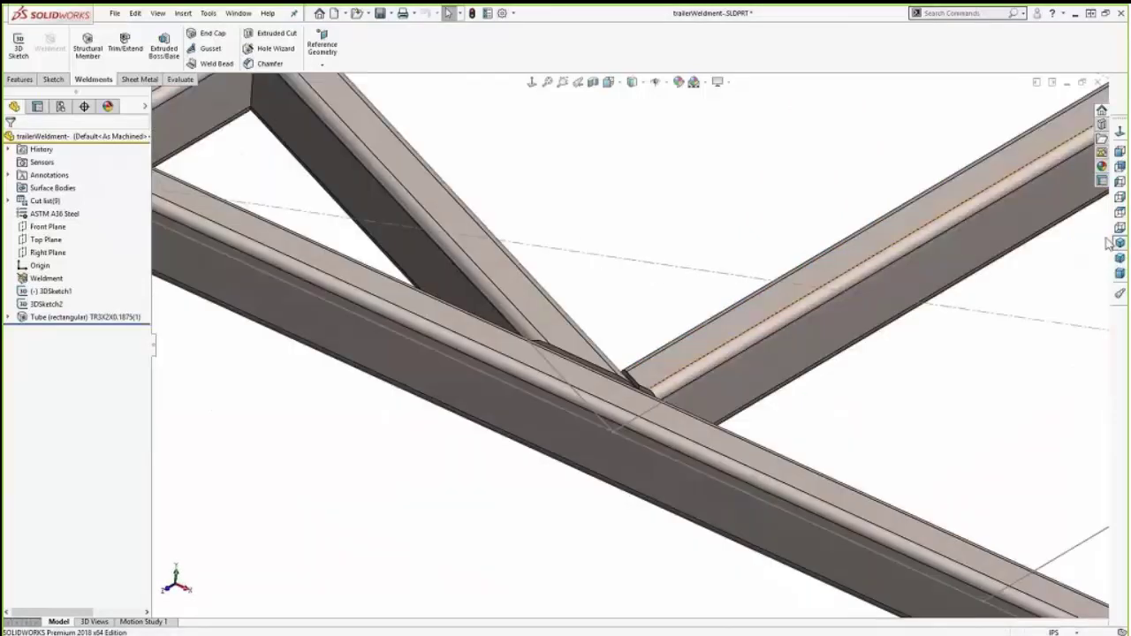
click(1119, 242)
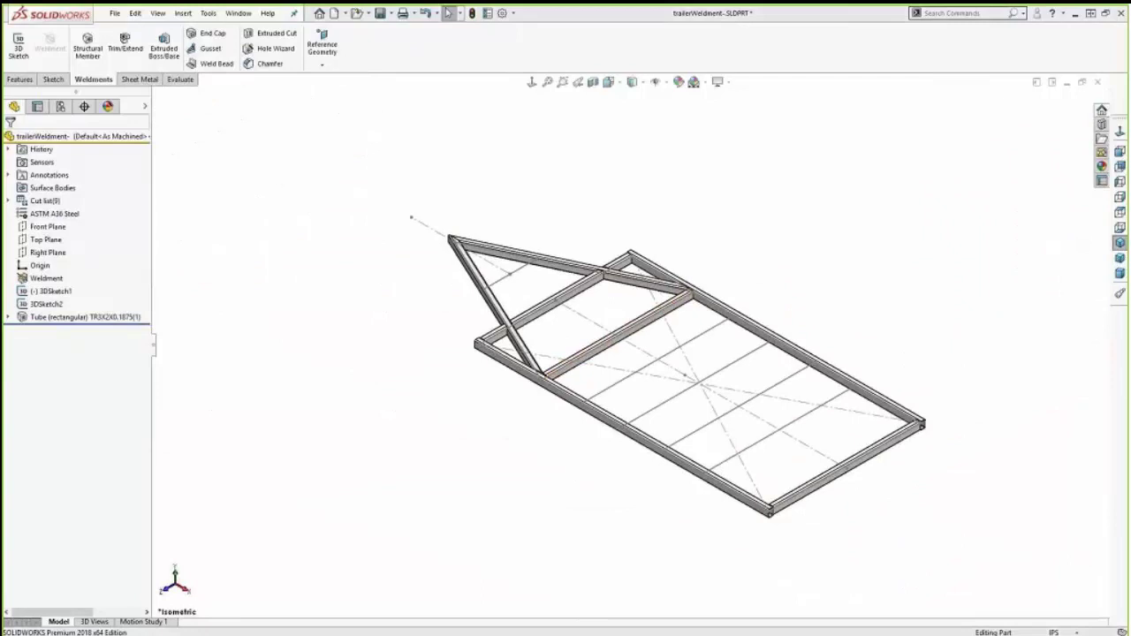
Step: Start a new structural member with AI Channel (standard) profile, size C3x1.42
click(89, 45)
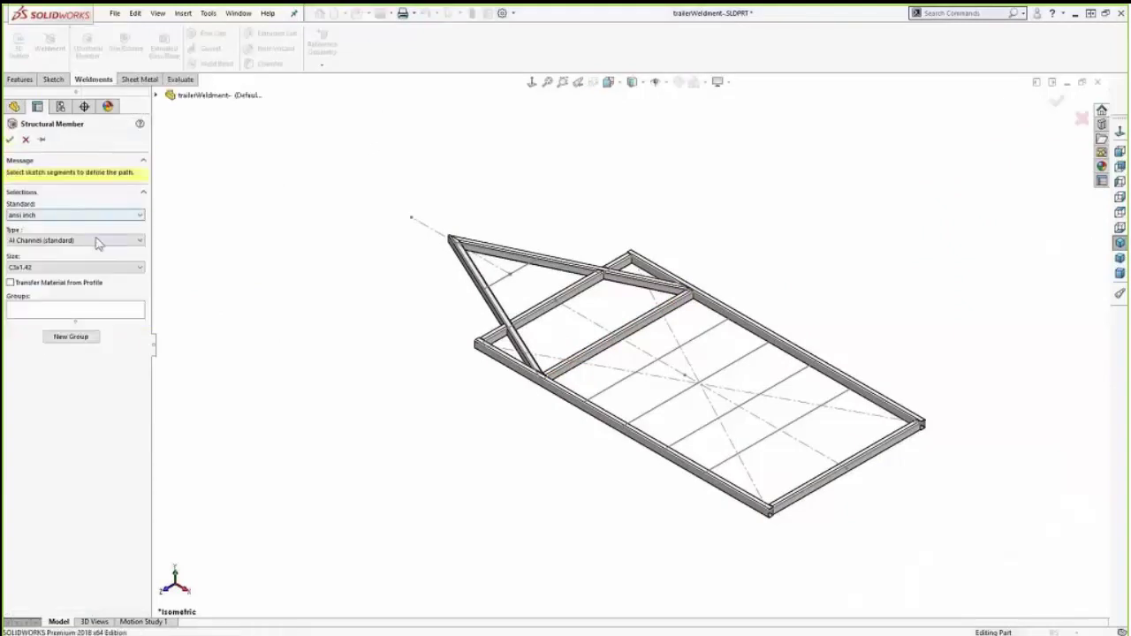
click(97, 241)
click(54, 251)
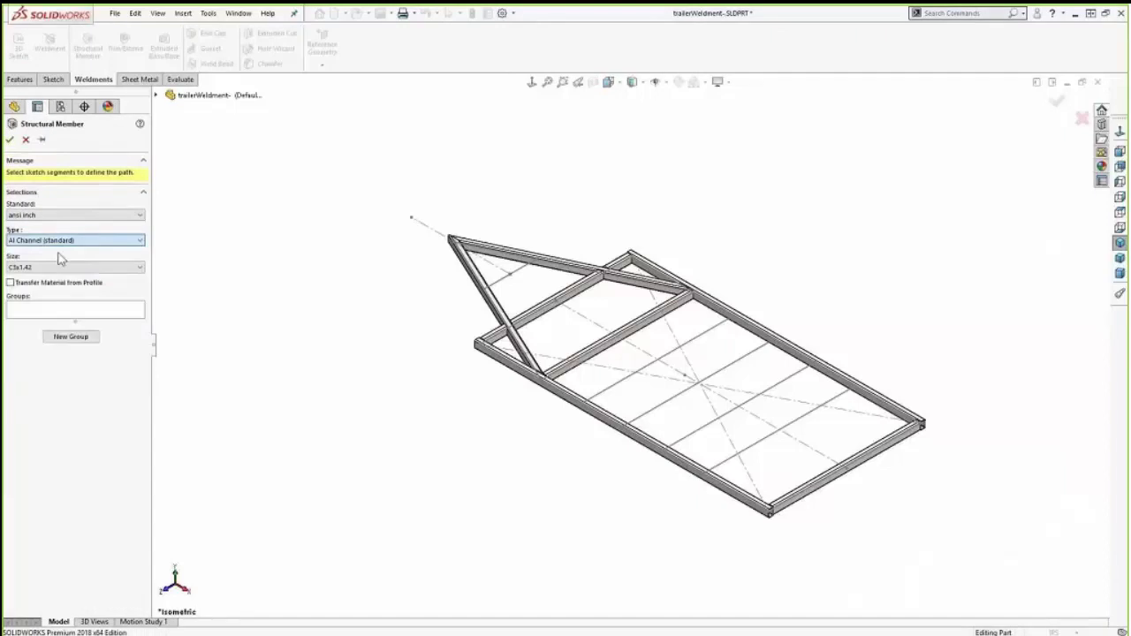
click(56, 267)
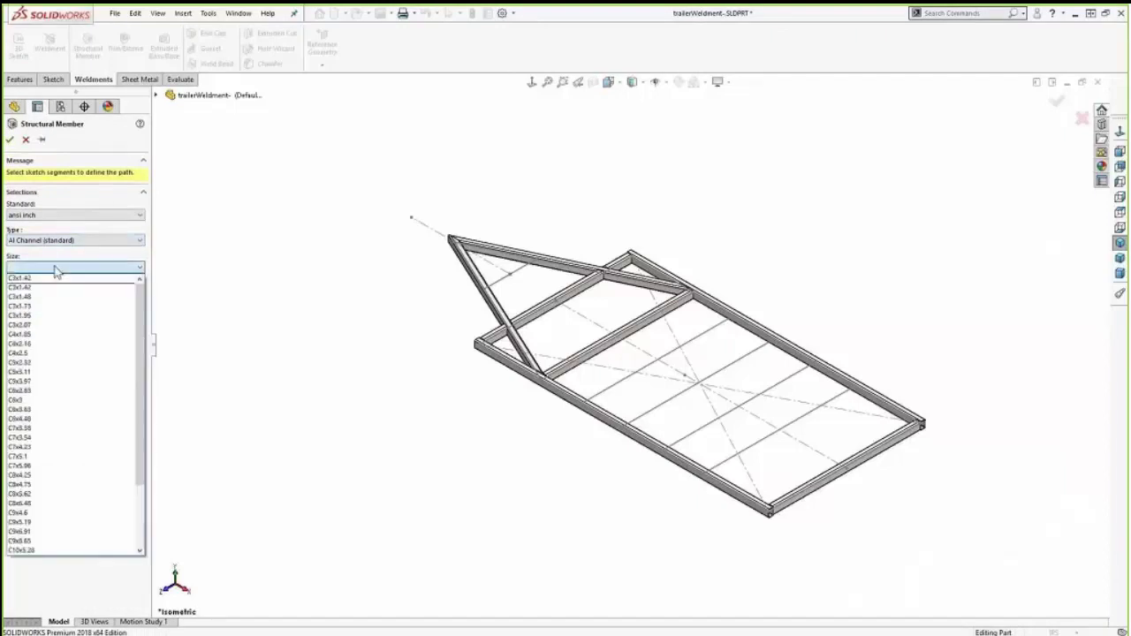
click(49, 278)
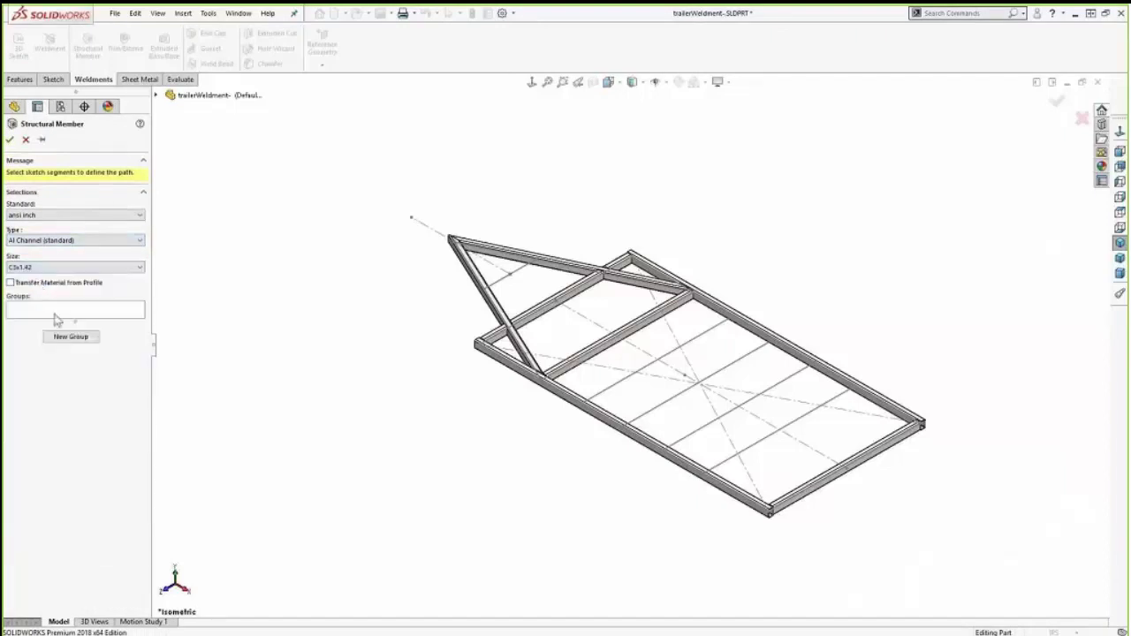
Step: Select the four crossmember lines (Line4–Line7) as channel paths
click(55, 315)
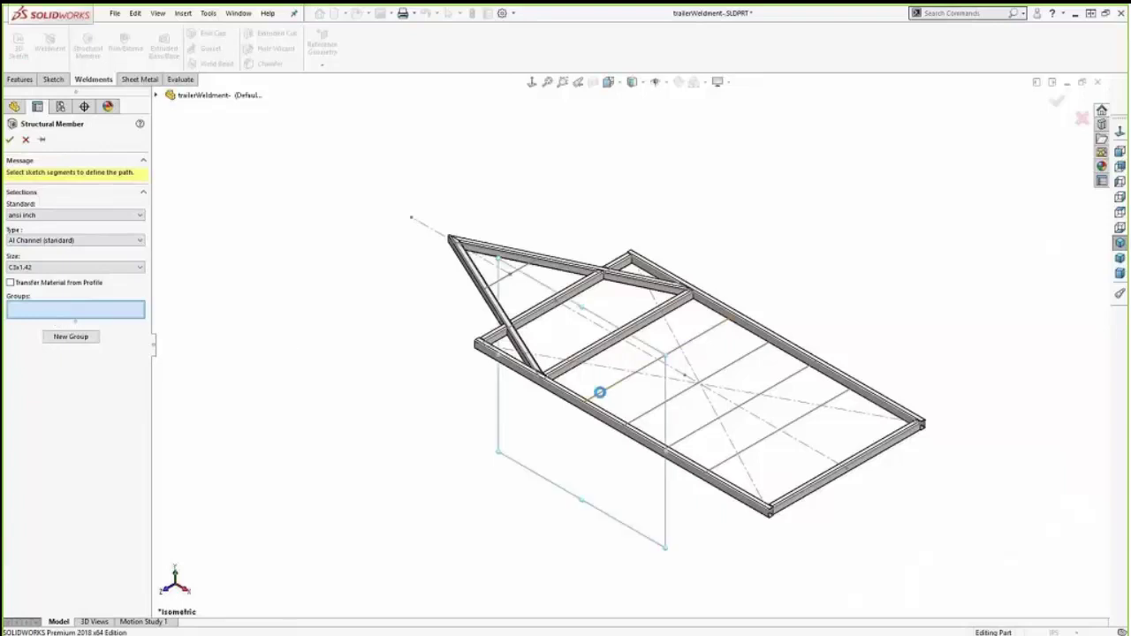
click(600, 394)
click(675, 403)
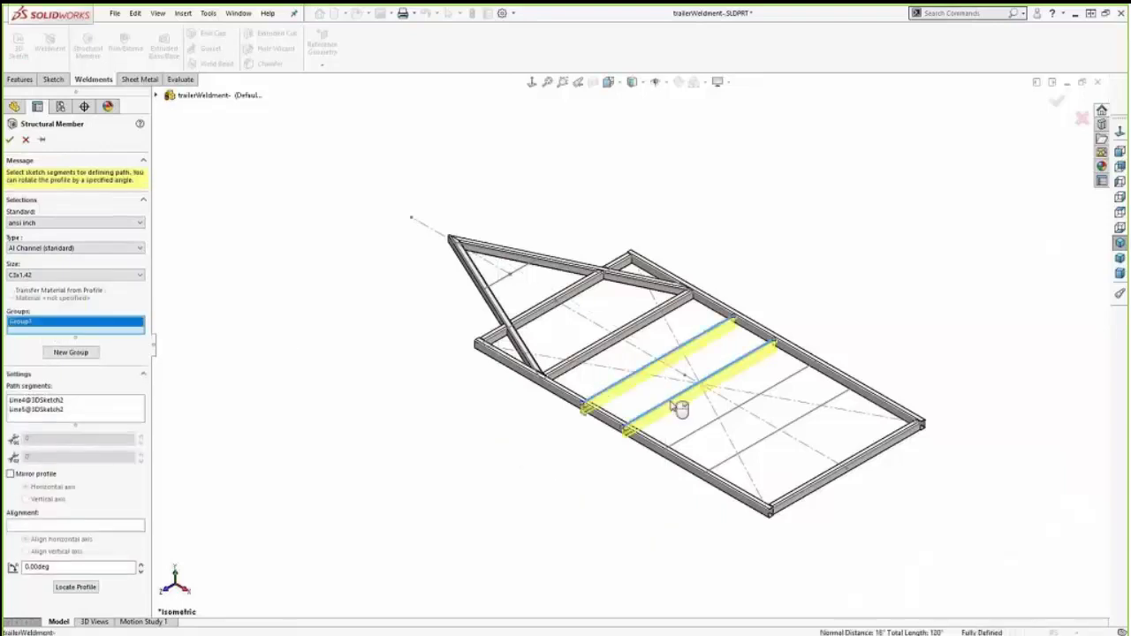
click(693, 436)
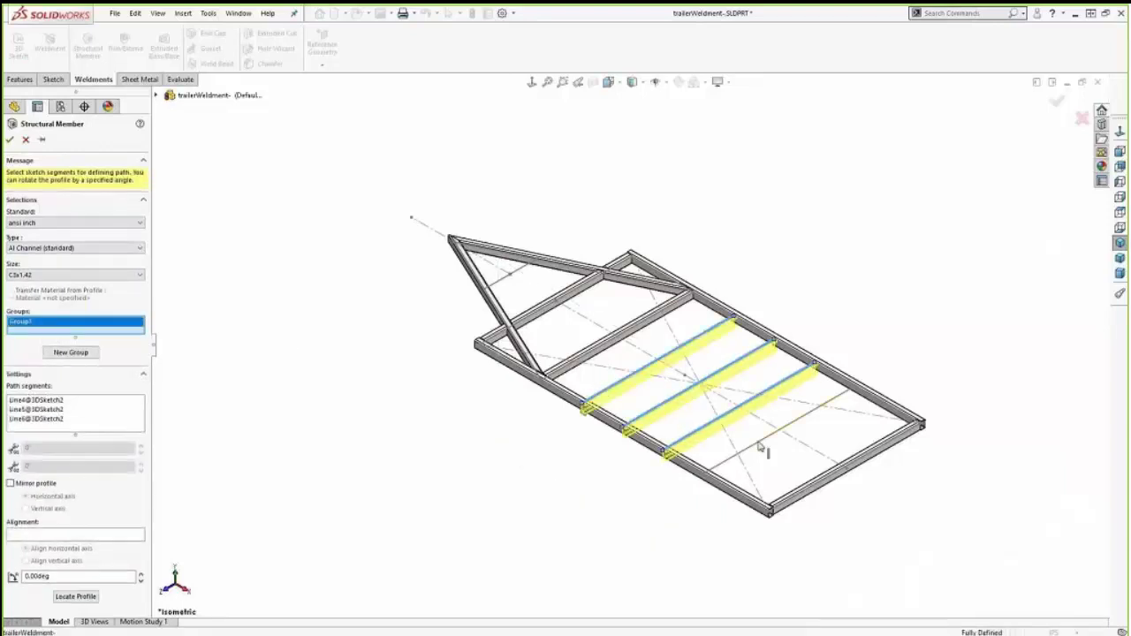
click(759, 449)
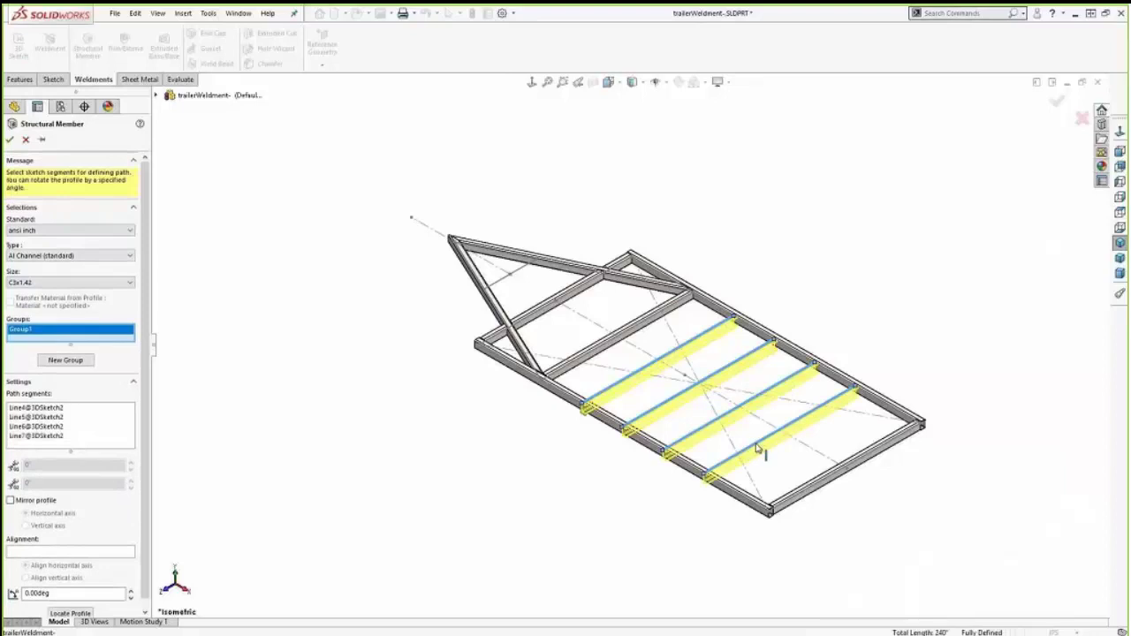
Step: Locate the channel profile at its top corner on the path and confirm the crossmembers
right_click(522, 437)
click(533, 531)
drag(601, 447, 584, 406)
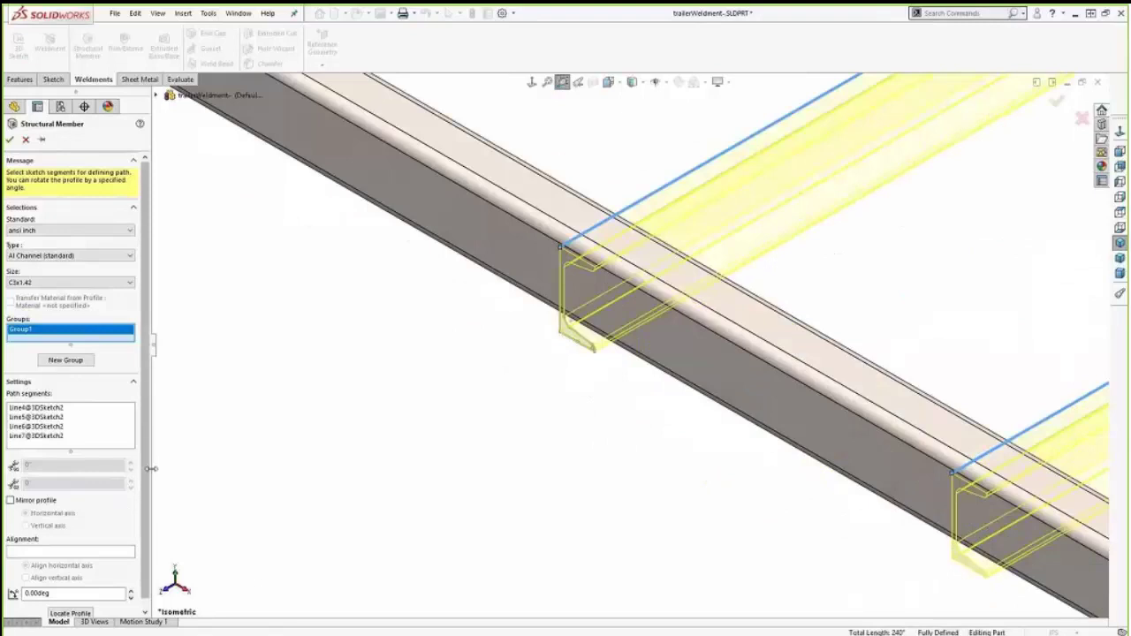
scroll(129, 504, down, 1)
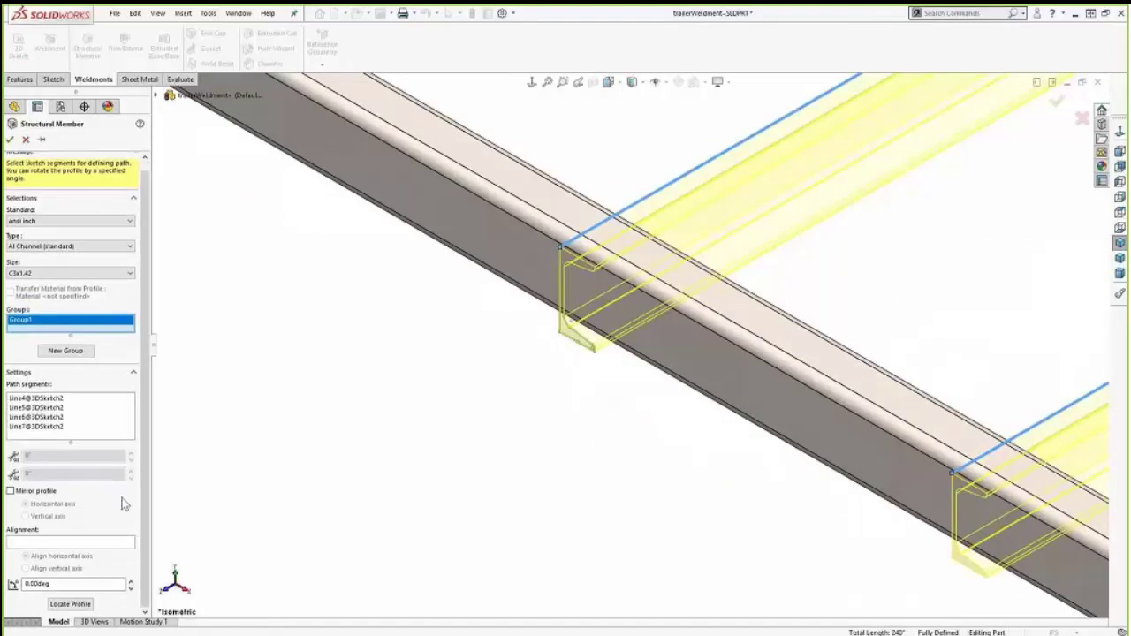
click(74, 611)
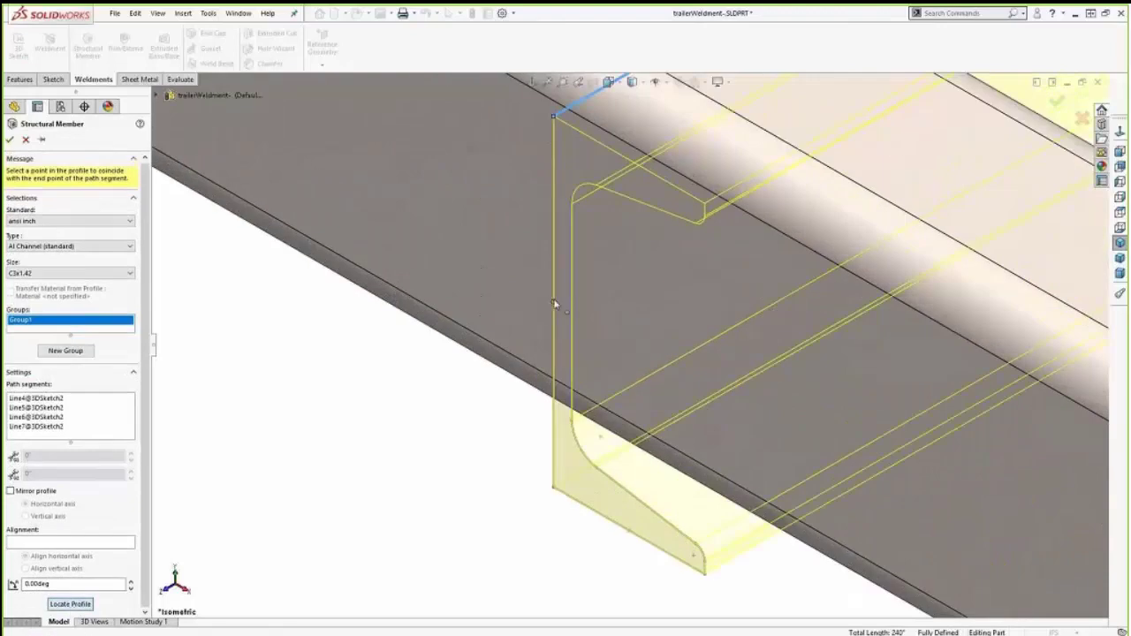
click(552, 303)
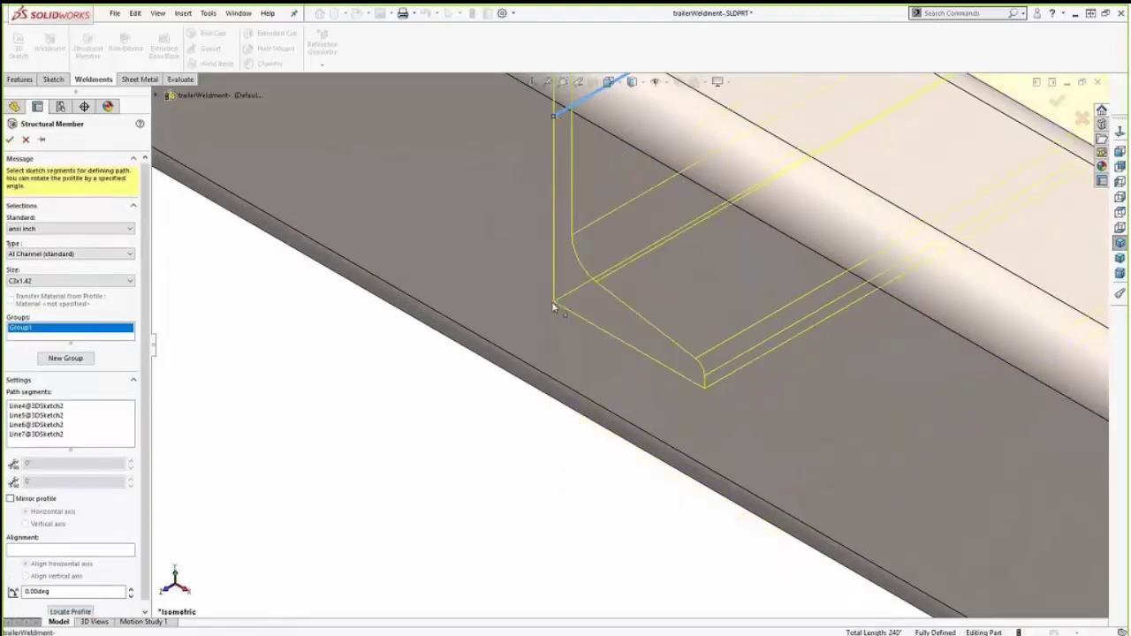
right_click(552, 306)
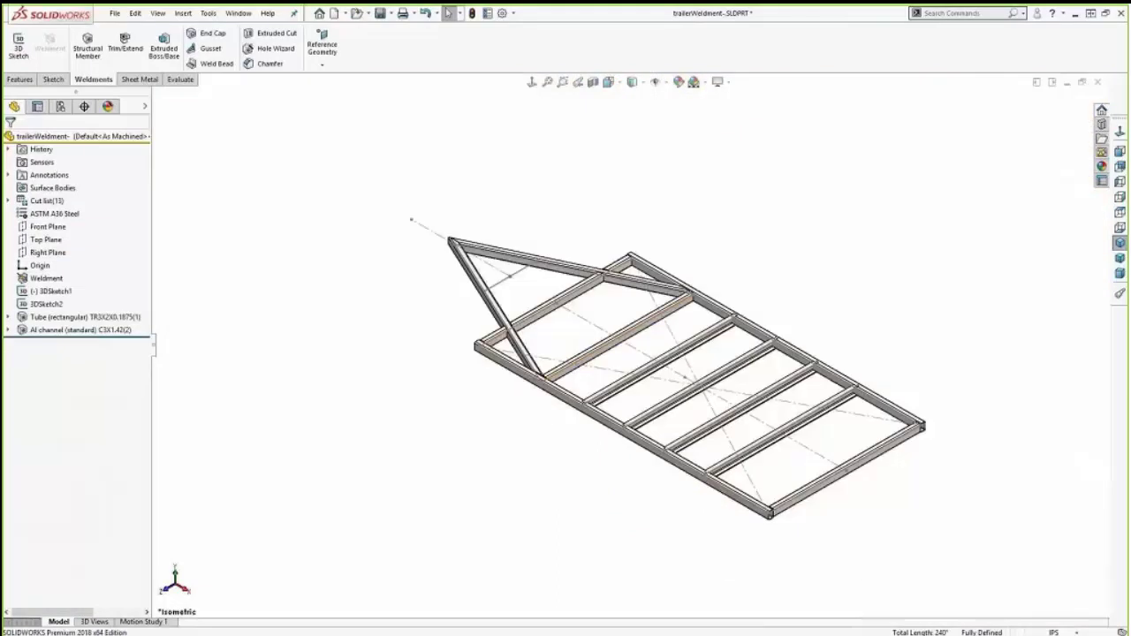
Step: Inspect the diagonal and crossmember joints, then zoom to fit and clear the channel selection
right_click(539, 413)
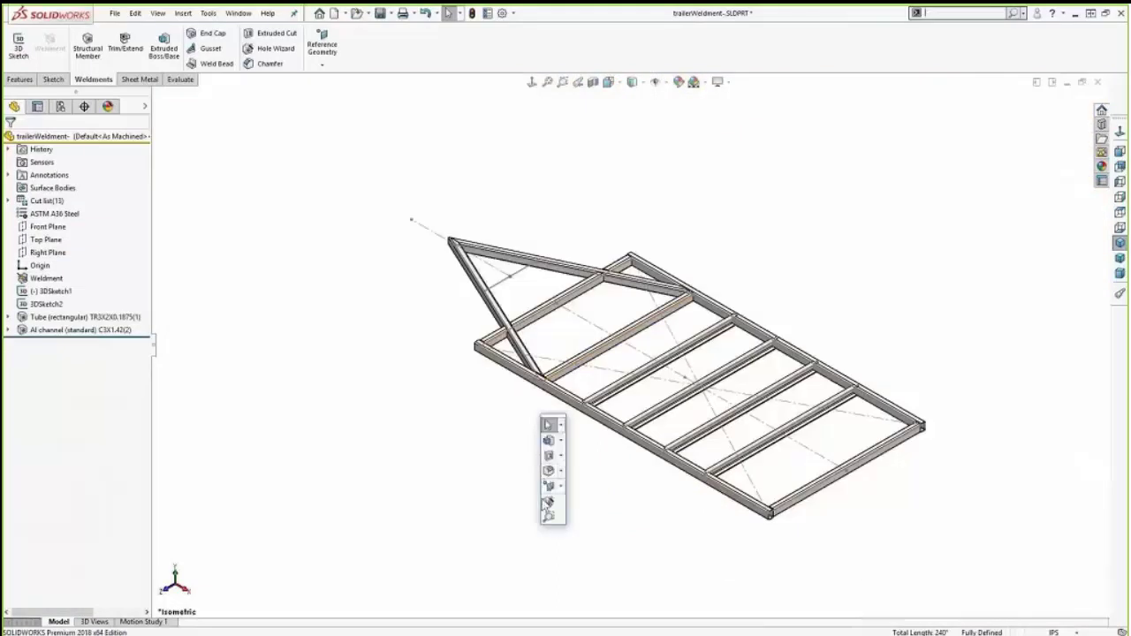
drag(570, 422, 529, 386)
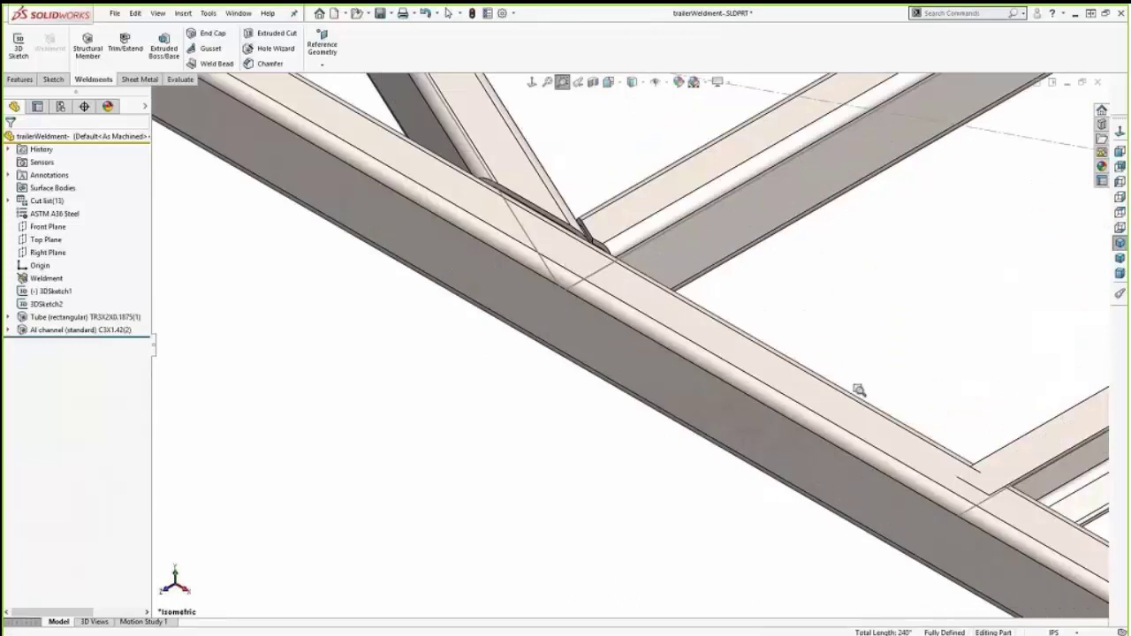
ctrl+middle_drag(891, 389, 727, 296)
key(Escape)
click(757, 314)
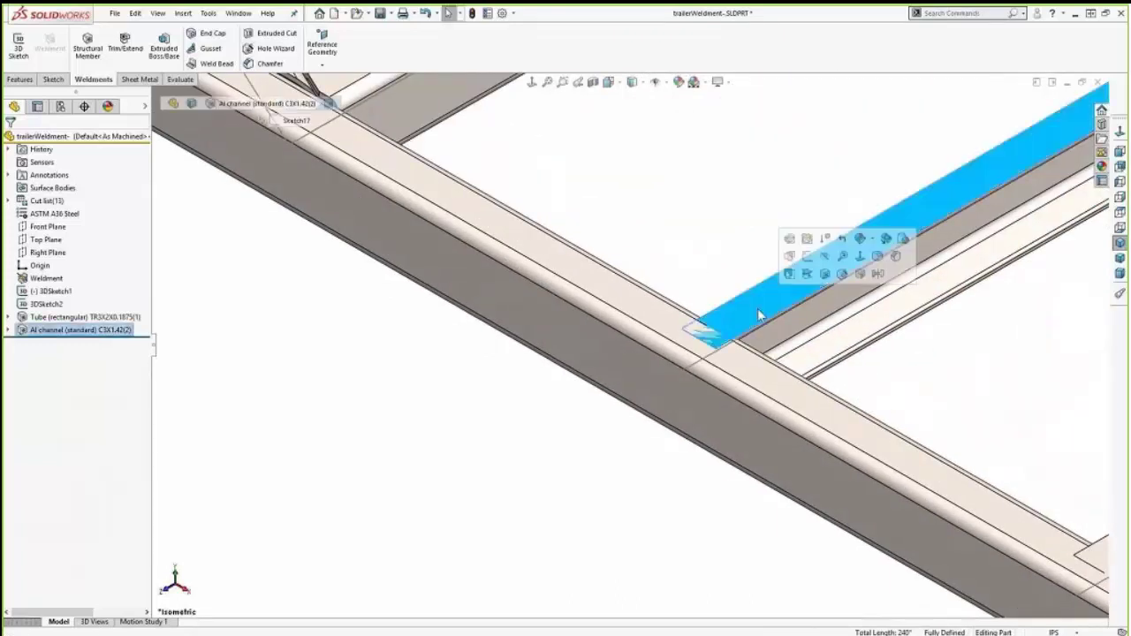
key(f)
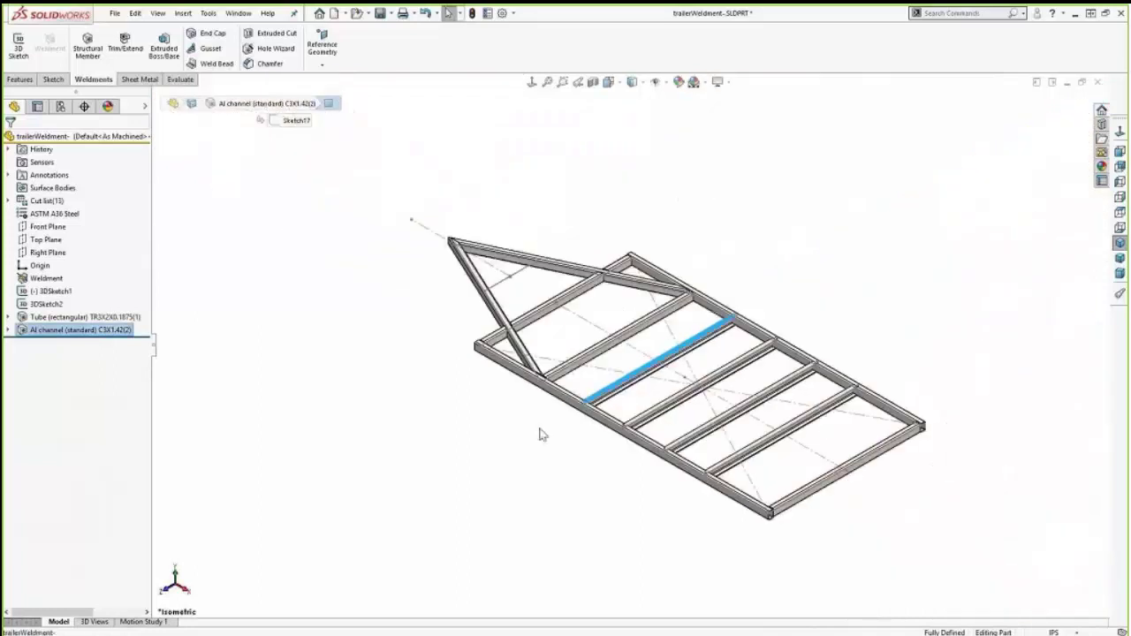
click(545, 426)
Step: Trim the four channel crossmembers against the left and right tube side rails
click(124, 44)
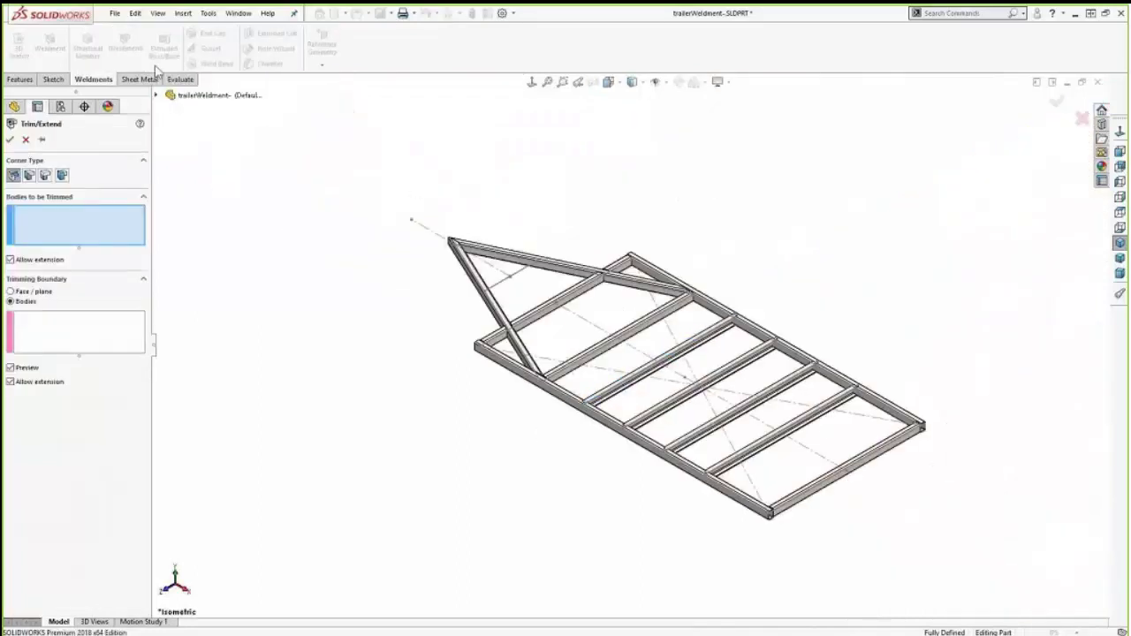
click(701, 338)
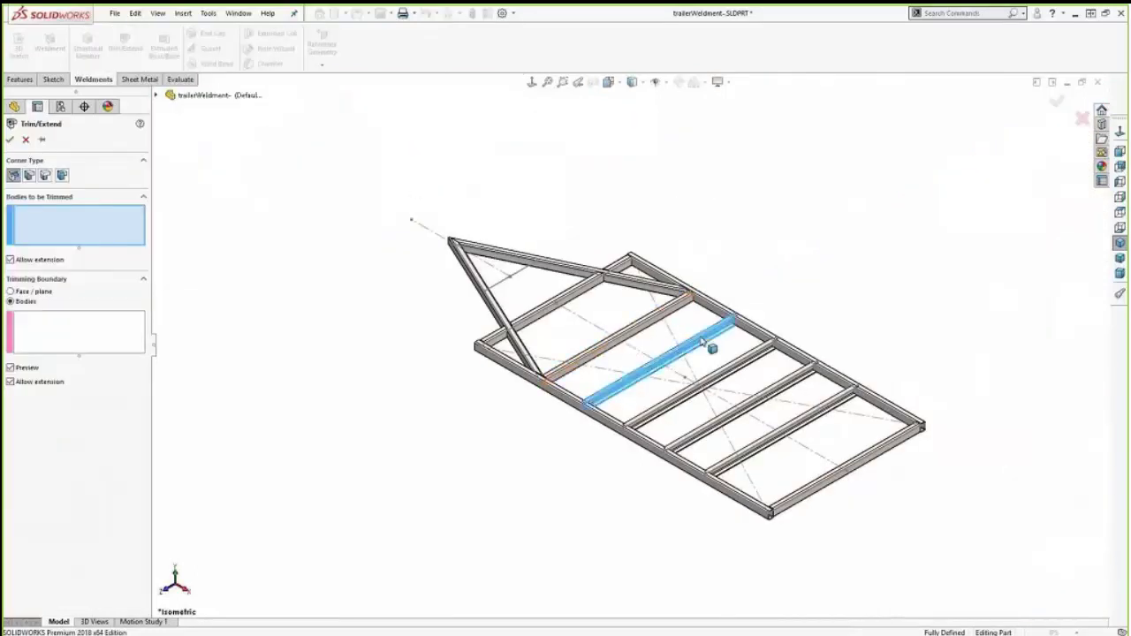
click(735, 369)
click(765, 391)
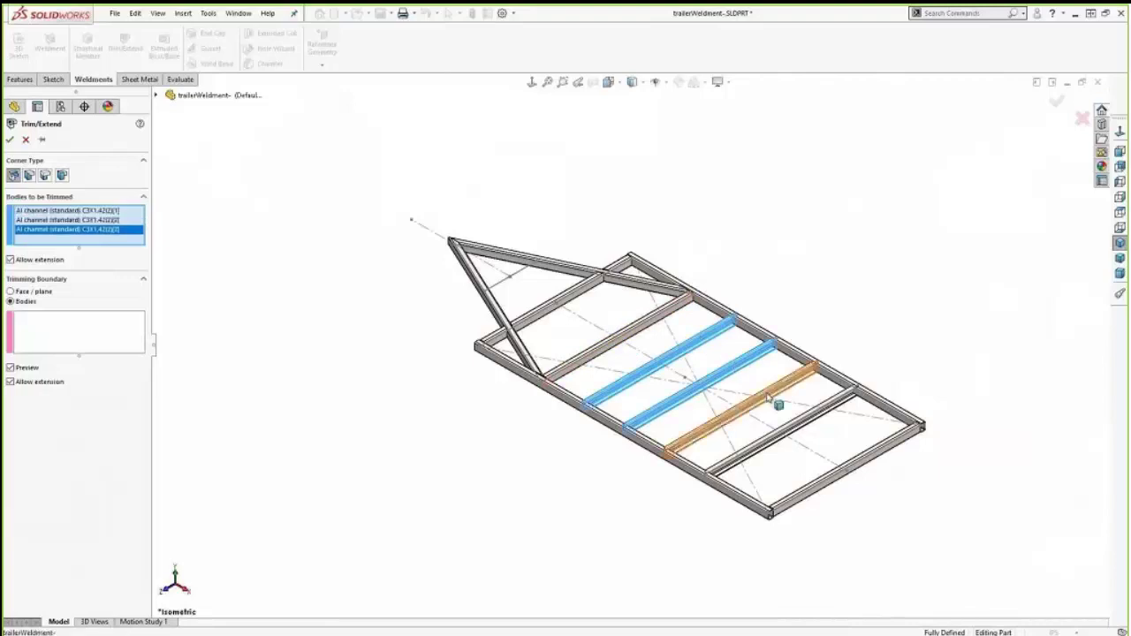
click(806, 430)
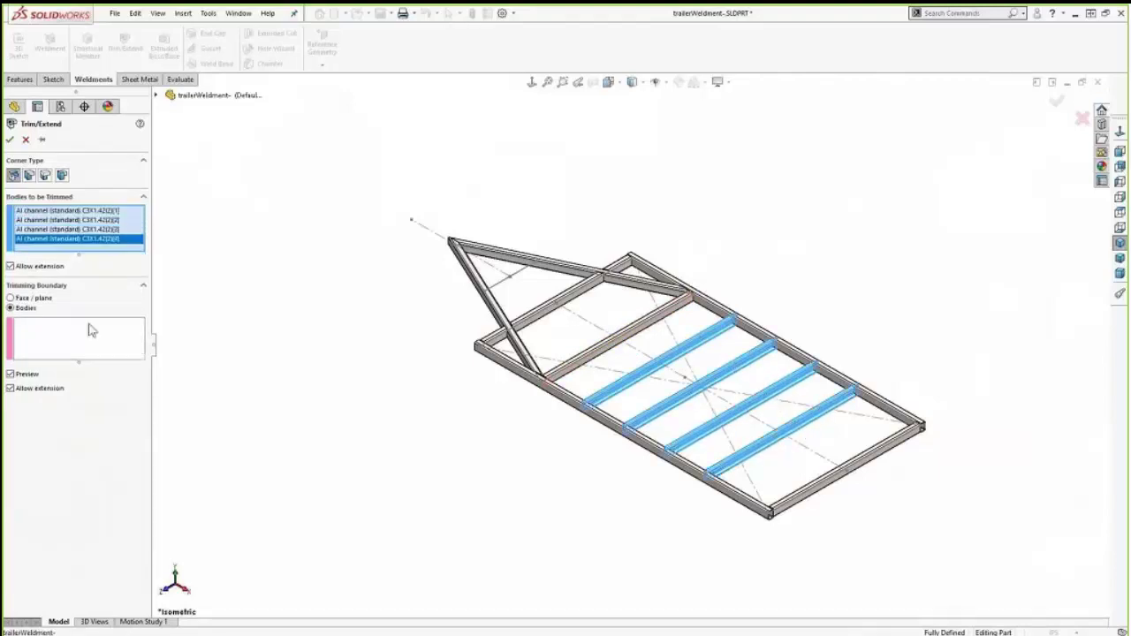
click(100, 325)
click(756, 332)
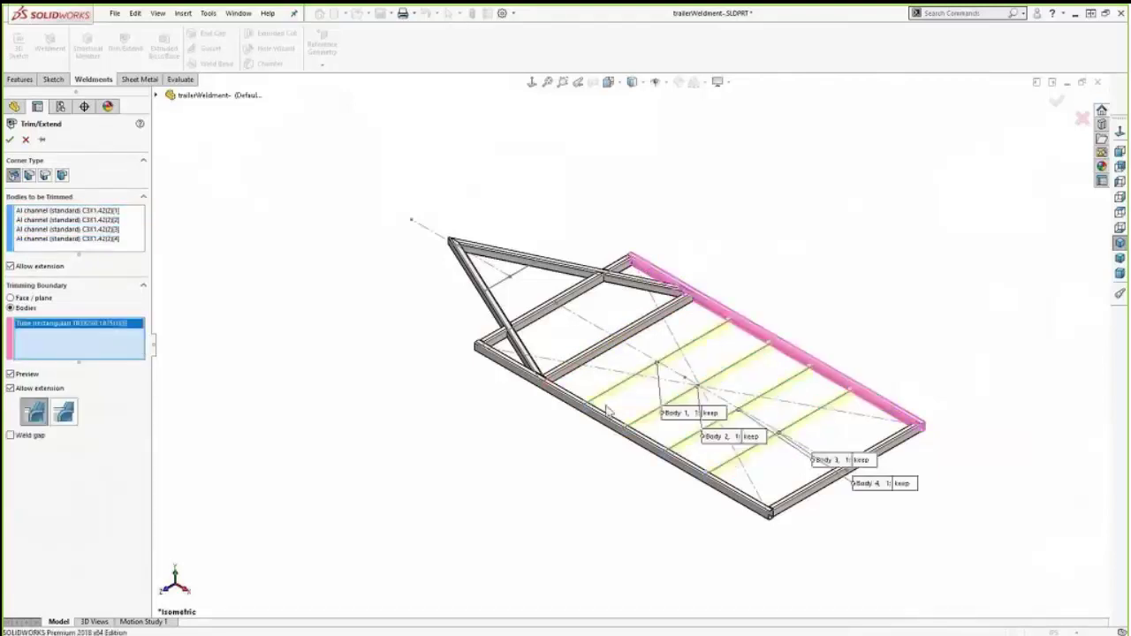
click(606, 421)
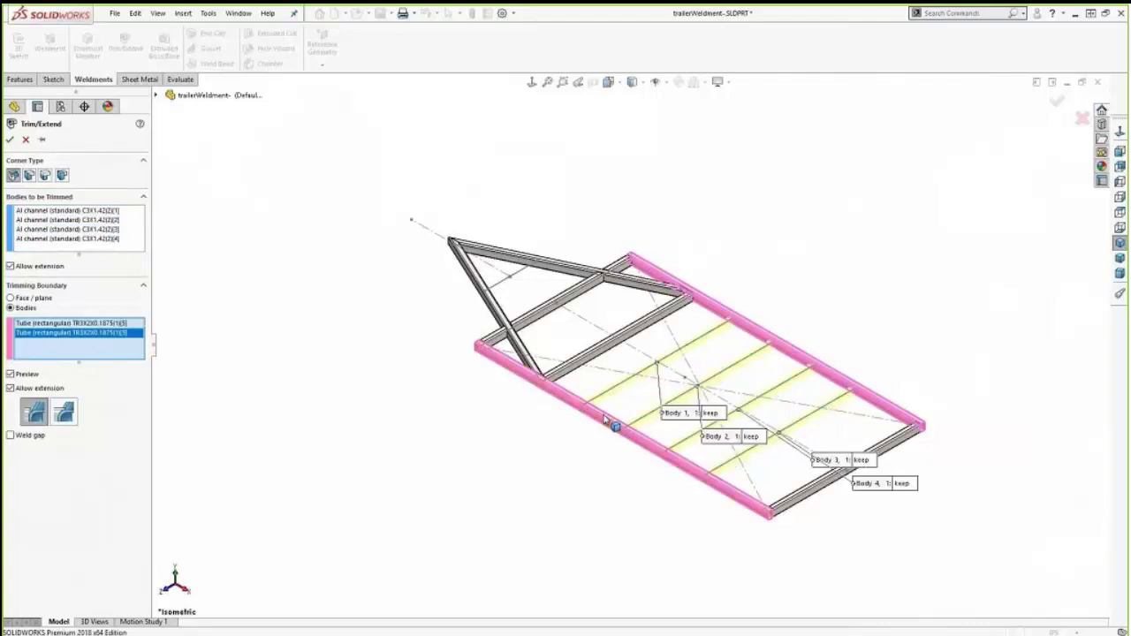
click(10, 139)
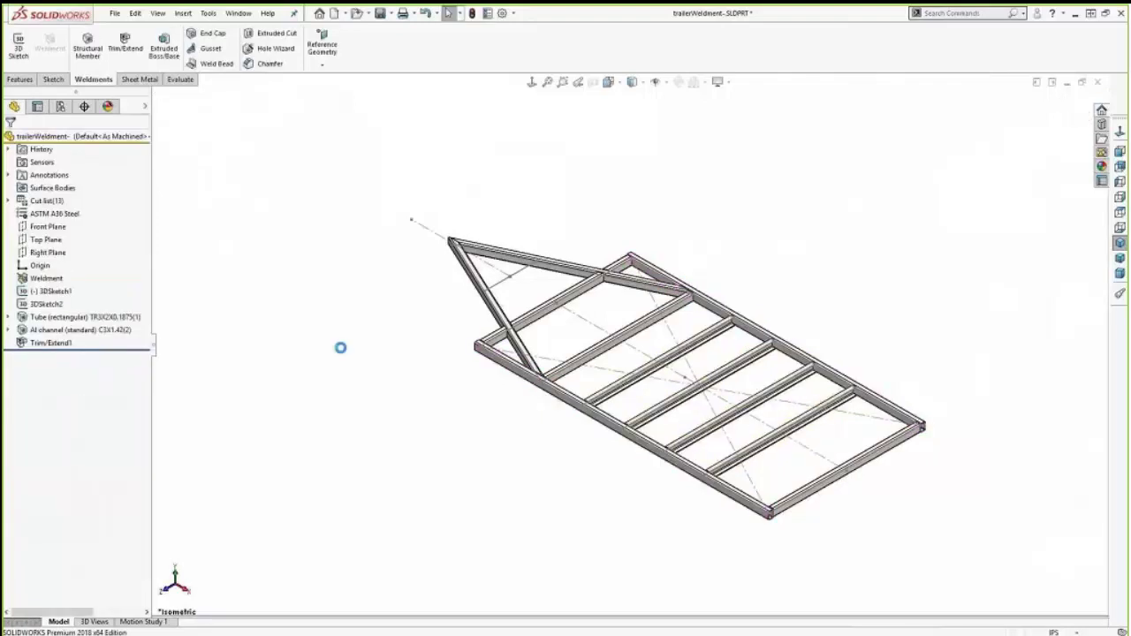
Step: Zoom in to check the trimmed crossmember joints, then the front corner tube joint
right_click(520, 436)
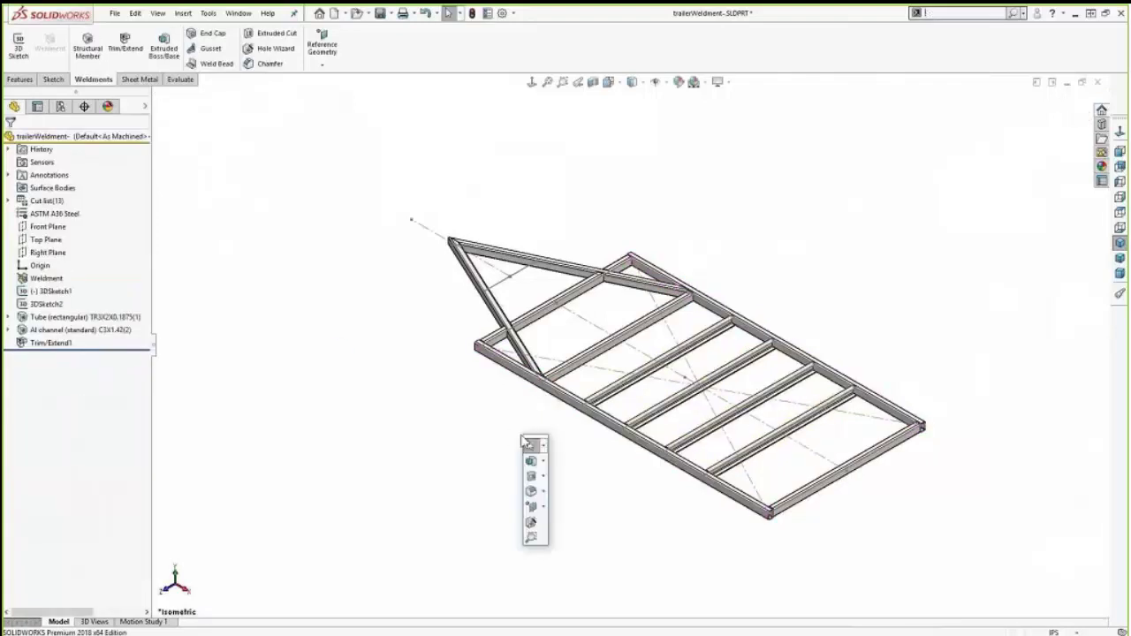
click(534, 537)
drag(730, 511, 663, 431)
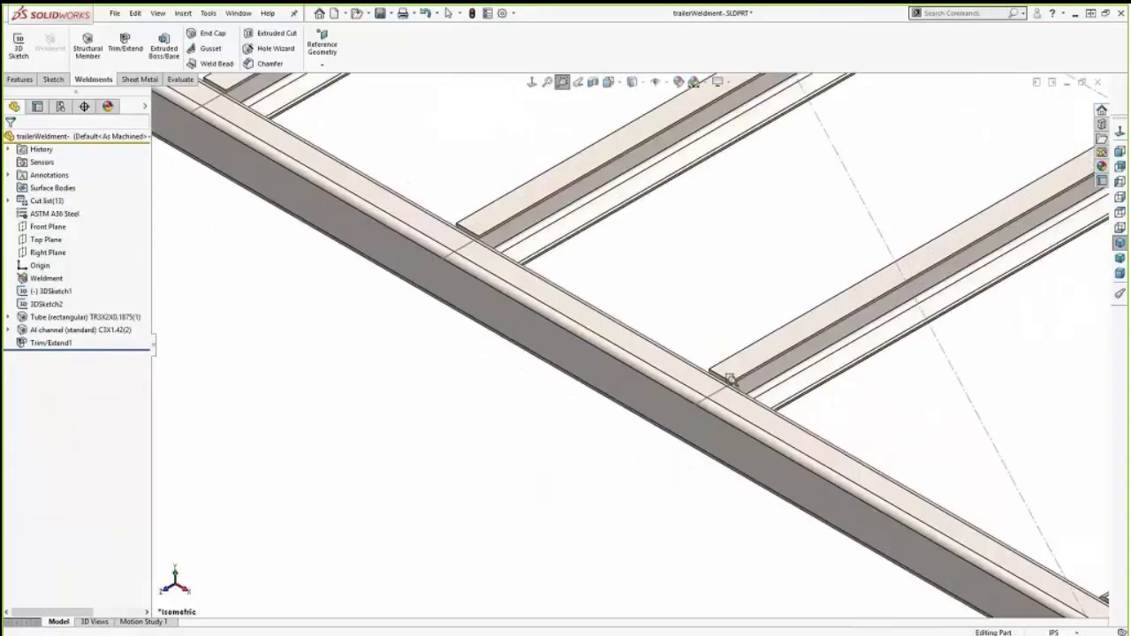
middle_drag(717, 370, 704, 390)
key(f)
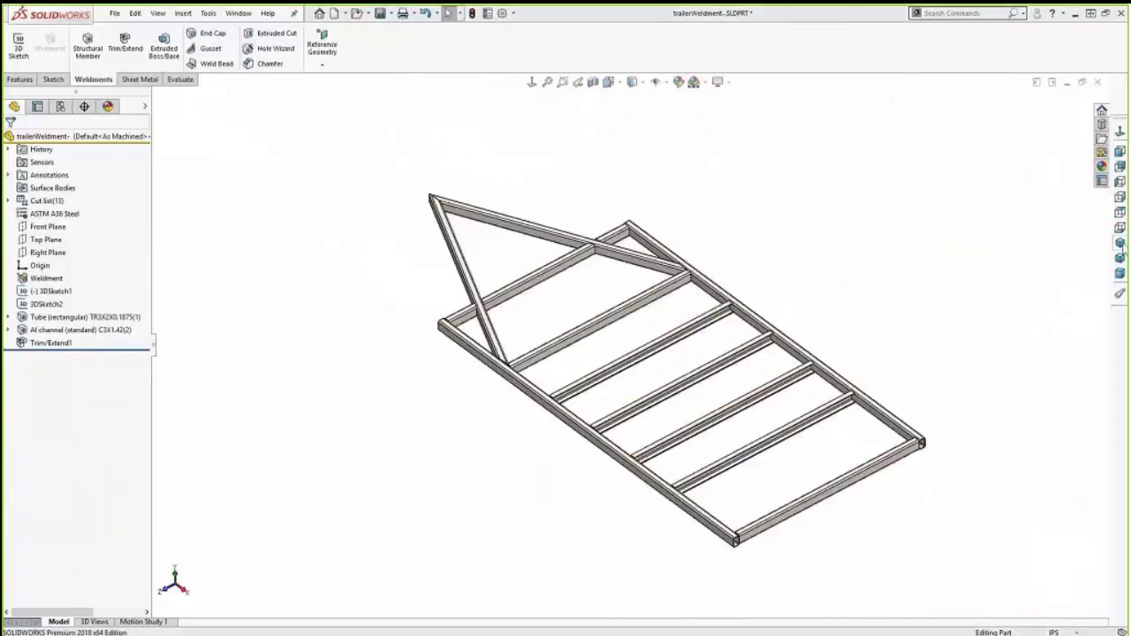
click(1120, 243)
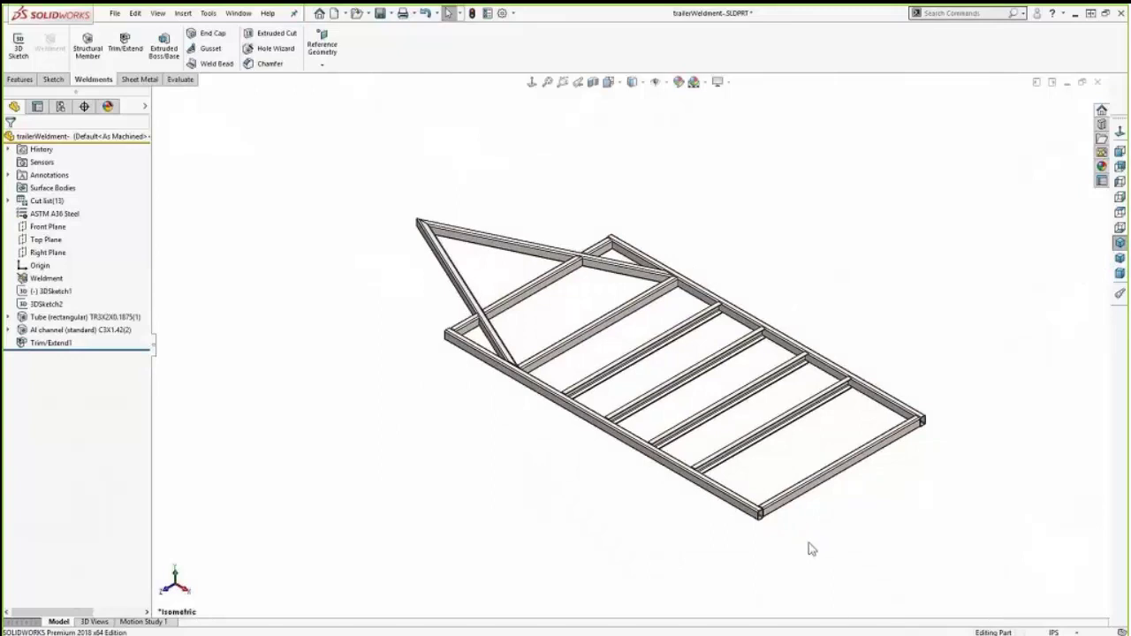
key(s)
click(818, 612)
scroll(756, 505, down, 3)
drag(739, 487, 762, 514)
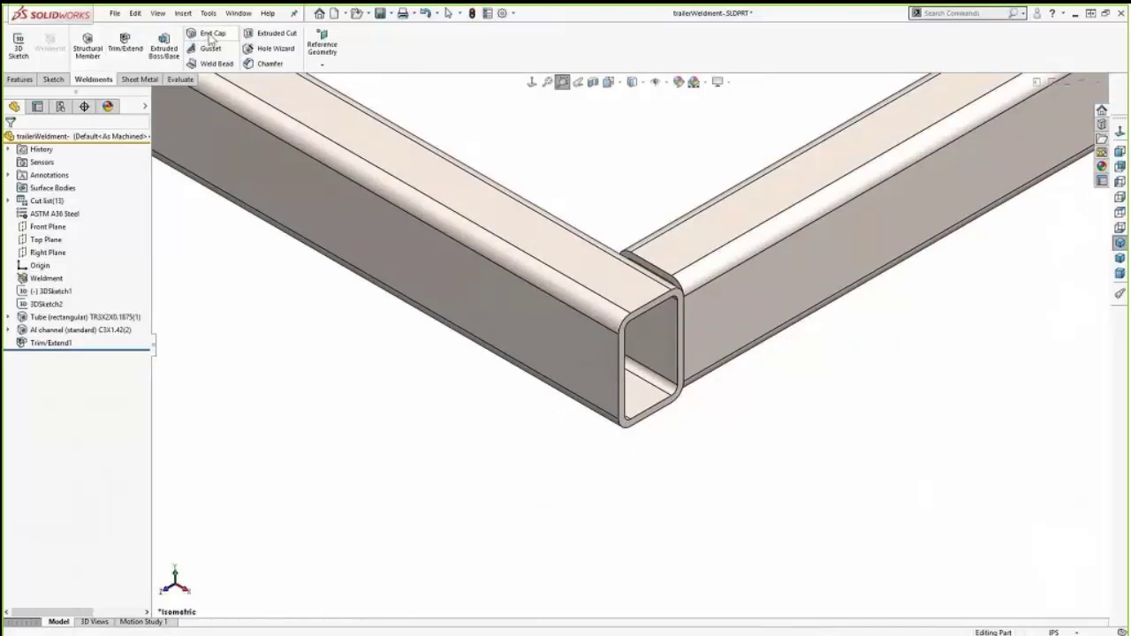
Step: Start an End Cap on the first open tube end, with the thickness set inward and 1/8" chamfered corners
click(211, 35)
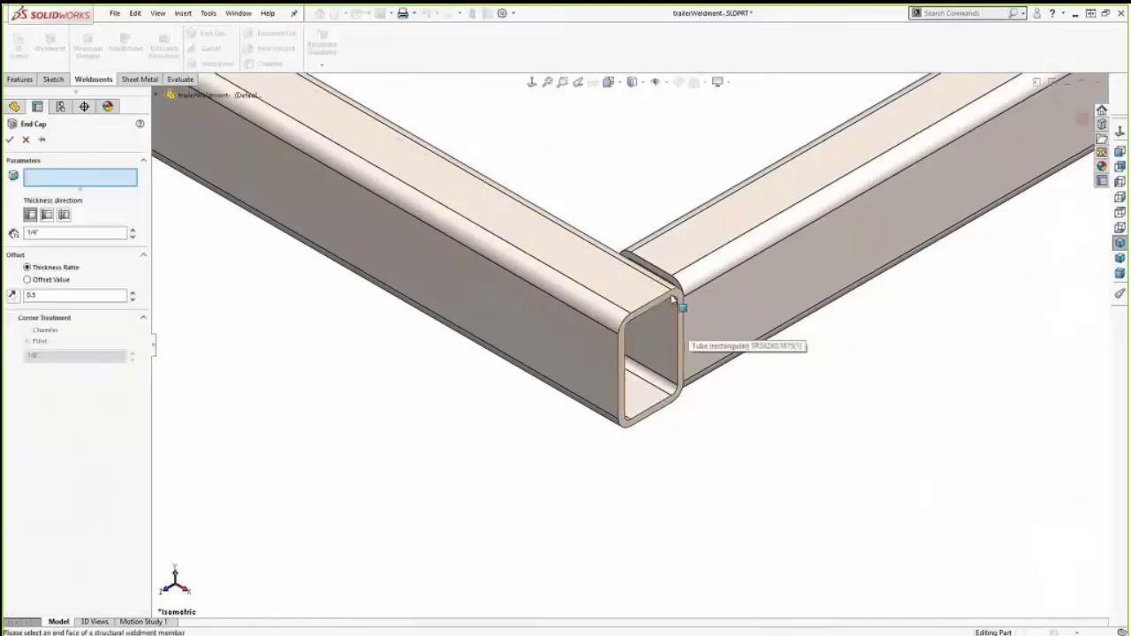
click(674, 300)
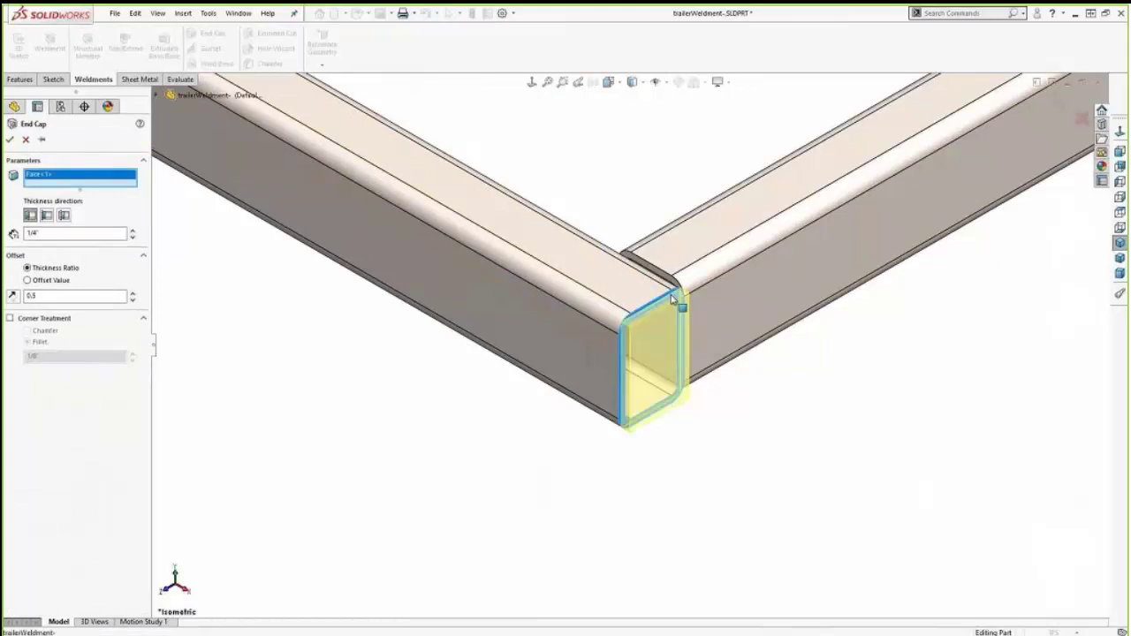
click(47, 216)
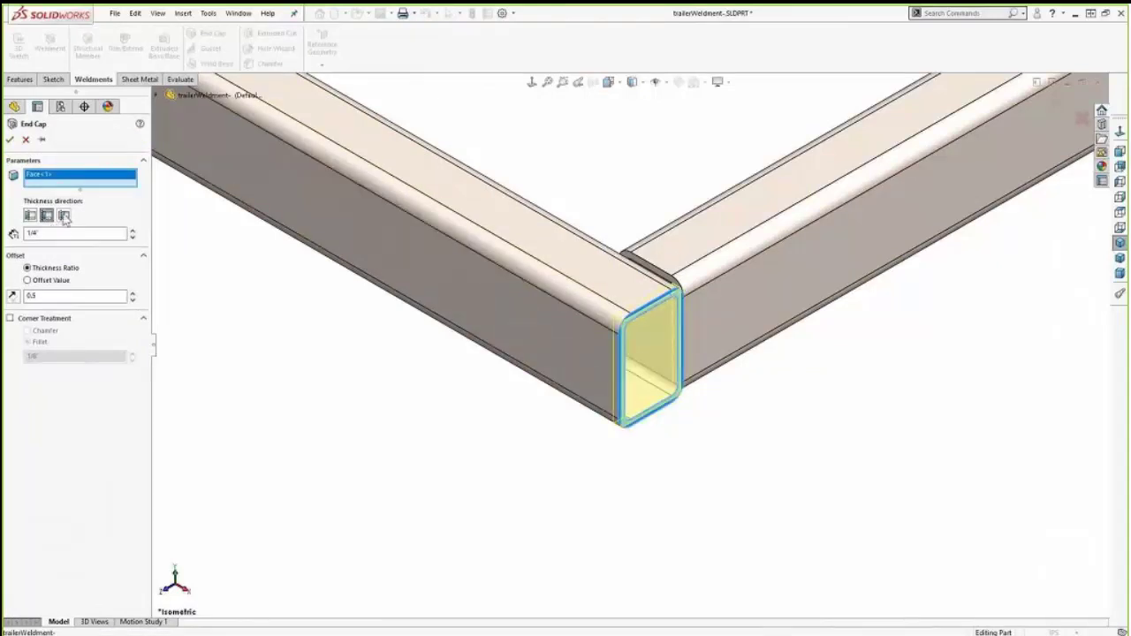
click(63, 217)
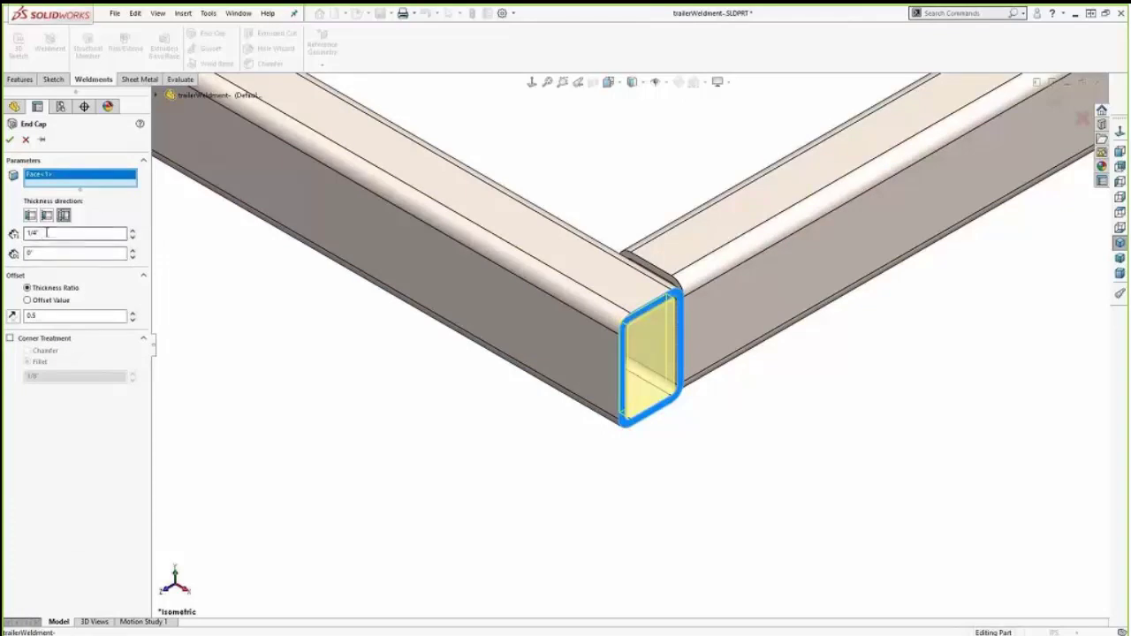
click(27, 338)
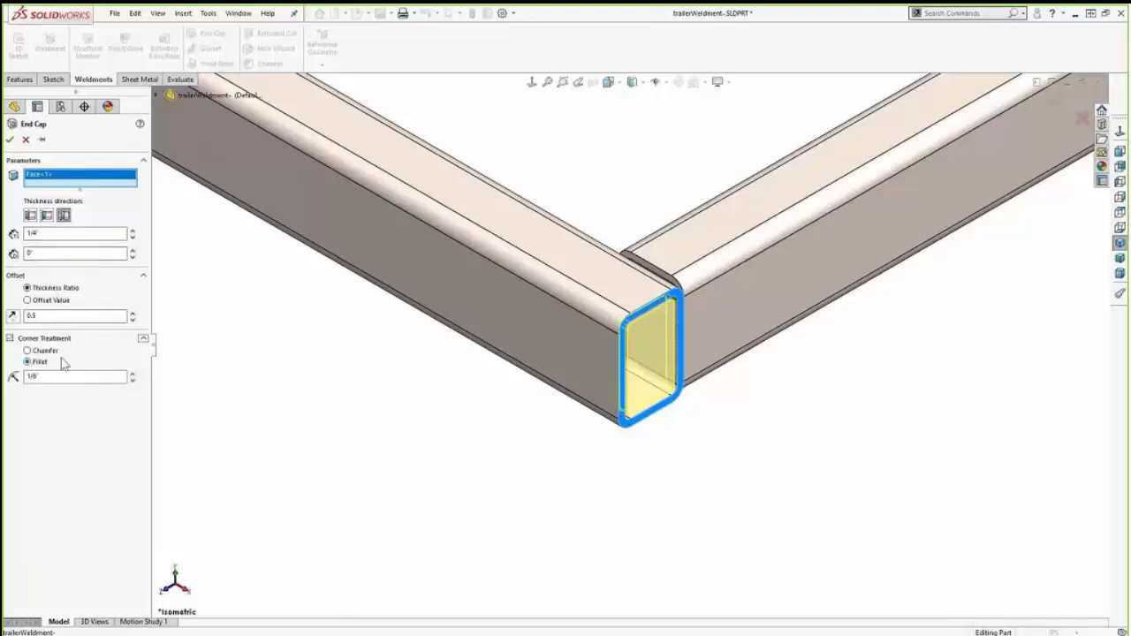
click(53, 354)
text(1)
scroll(462, 283, up, 6)
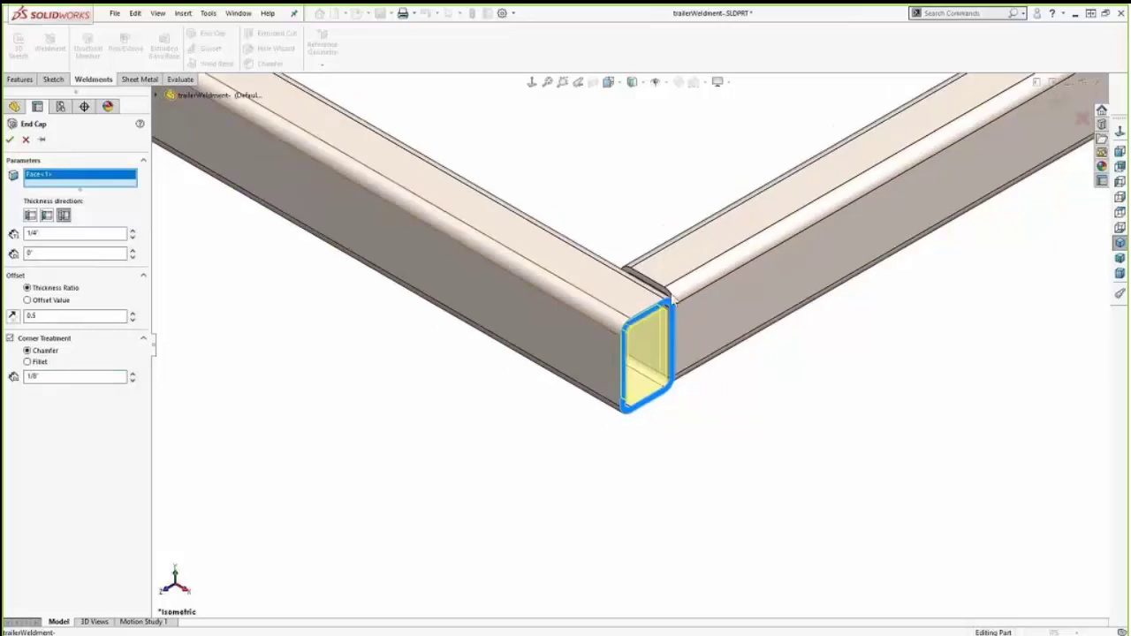
scroll(895, 203, down, 5)
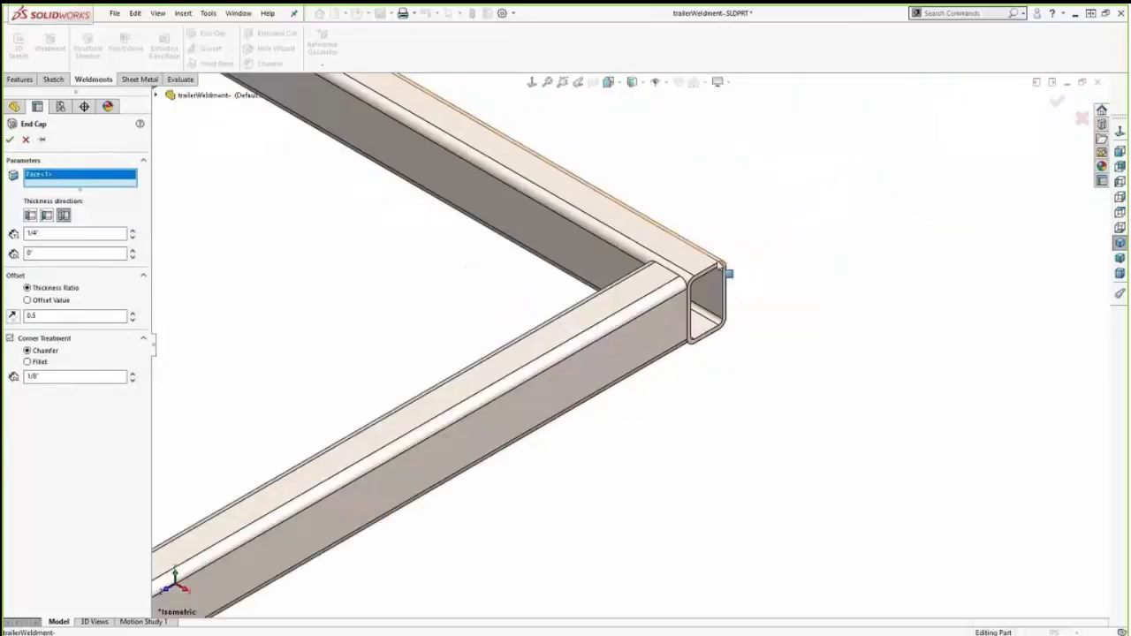
Step: Add the other three open tube ends and create the 1/4" end caps
click(719, 271)
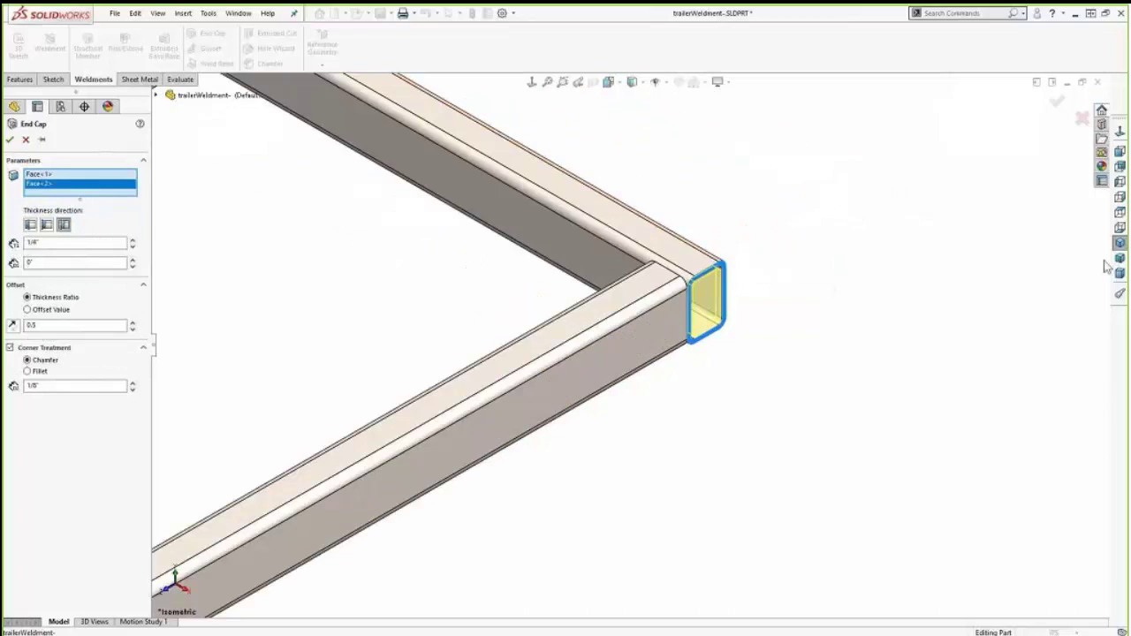
scroll(657, 244, up, 6)
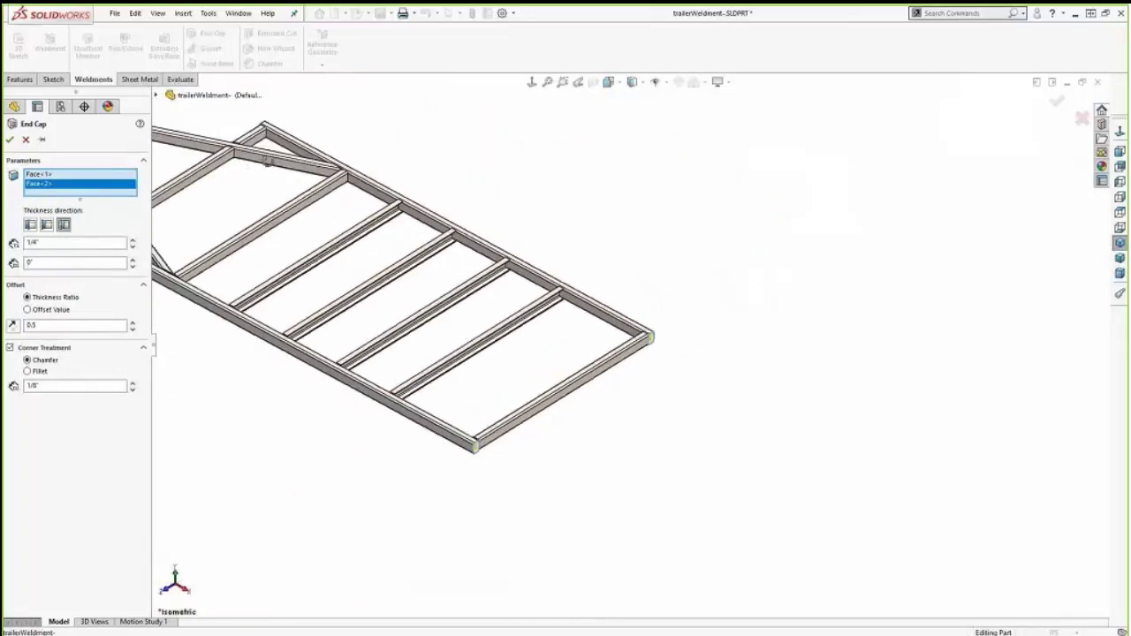
middle_drag(268, 161, 291, 300)
scroll(474, 257, down, 5)
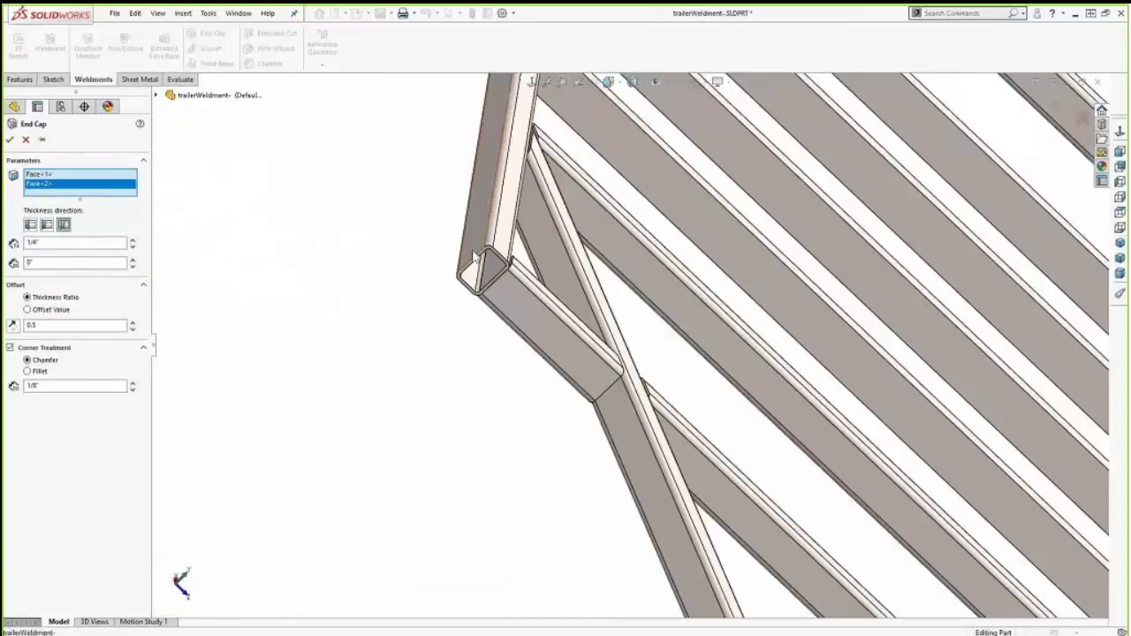
click(499, 258)
scroll(499, 258, up, 5)
scroll(700, 434, down, 5)
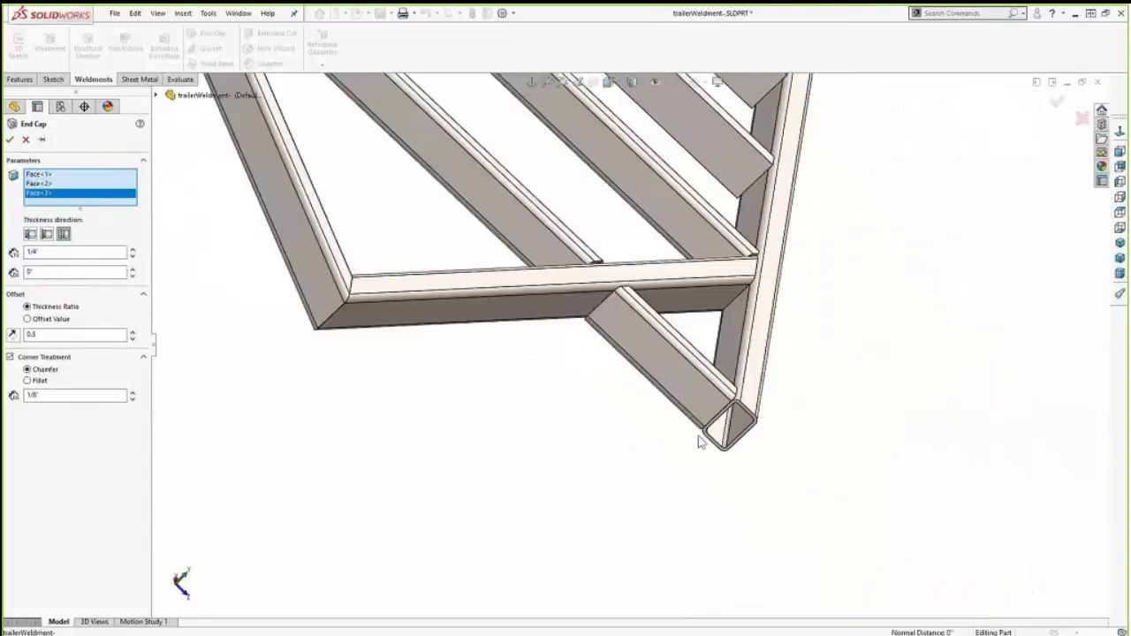
click(753, 418)
key(Return)
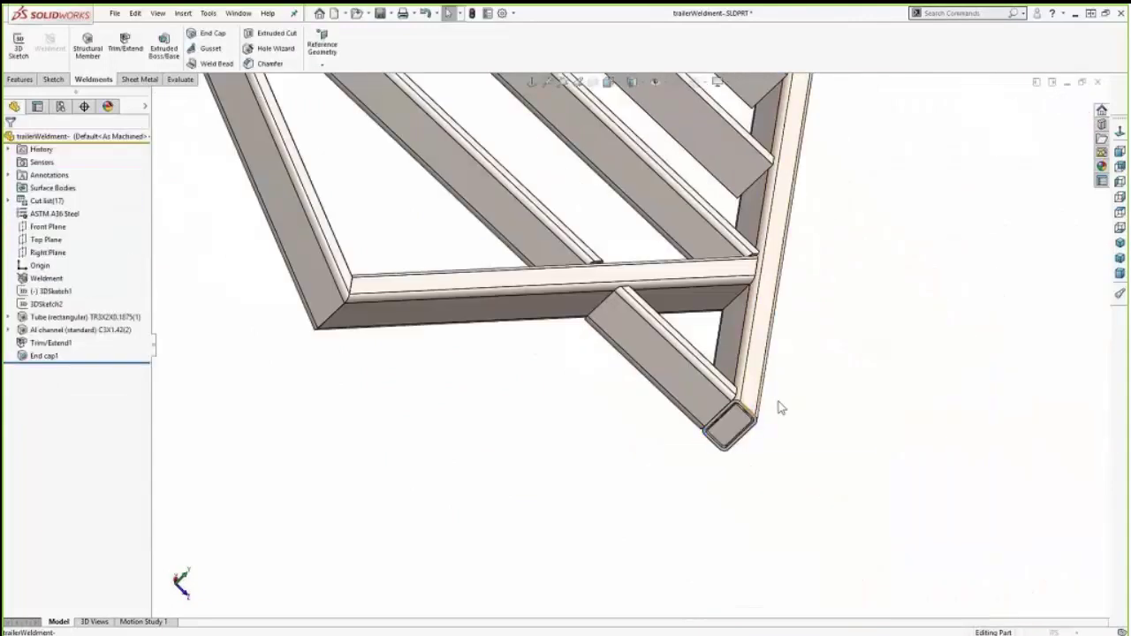
Step: Return to the isometric view and zoom in on a frame corner to inspect the caps
key(ctrl+7)
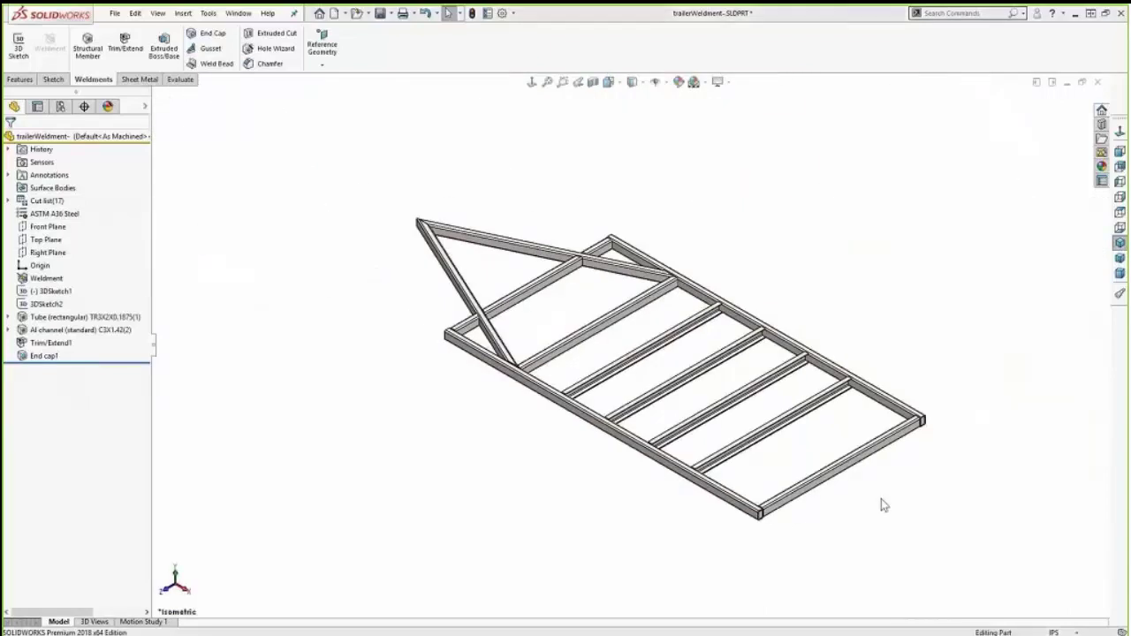
middle_drag(881, 499, 949, 497)
right_drag(936, 490, 979, 518)
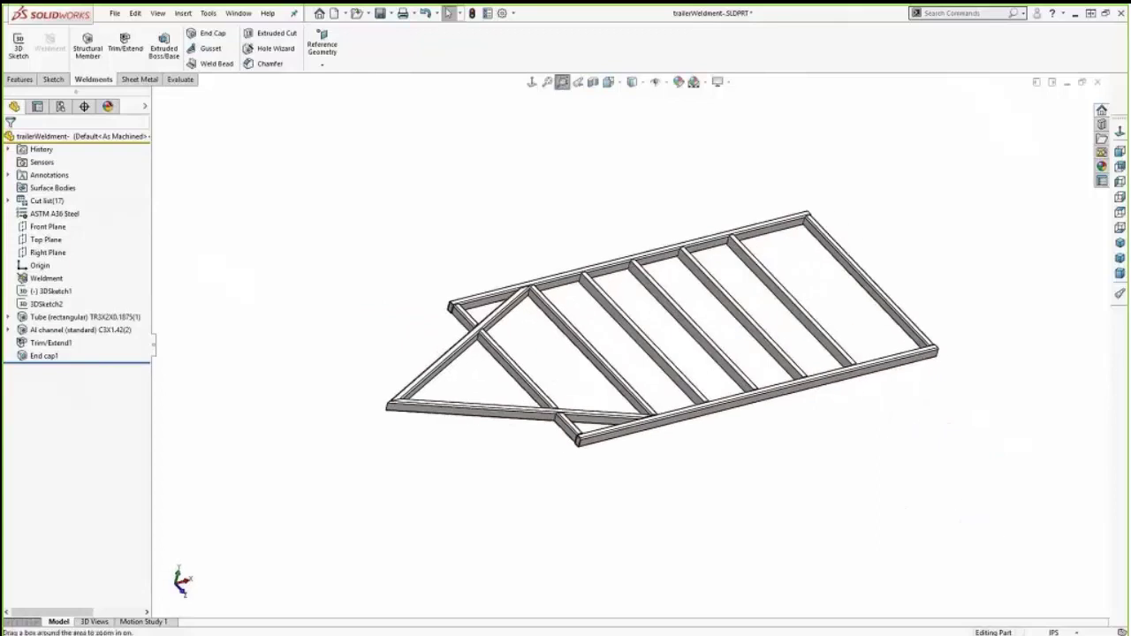
drag(773, 189, 828, 254)
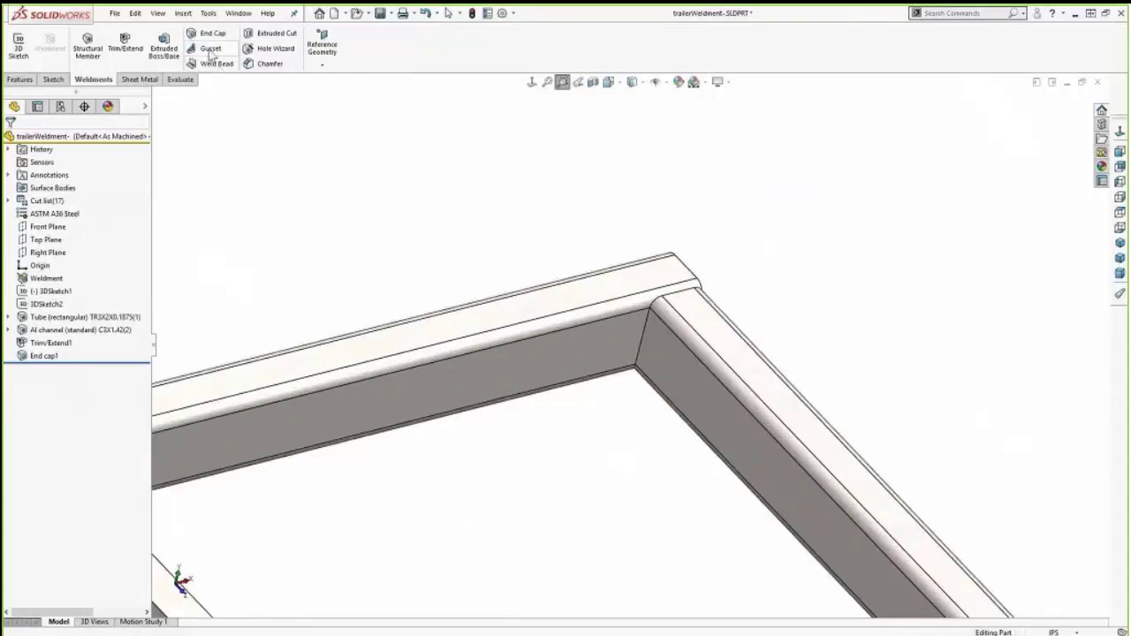
Step: Start a gusset on two adjoining tube faces with leg lengths d1 5" and d2 4"
click(210, 51)
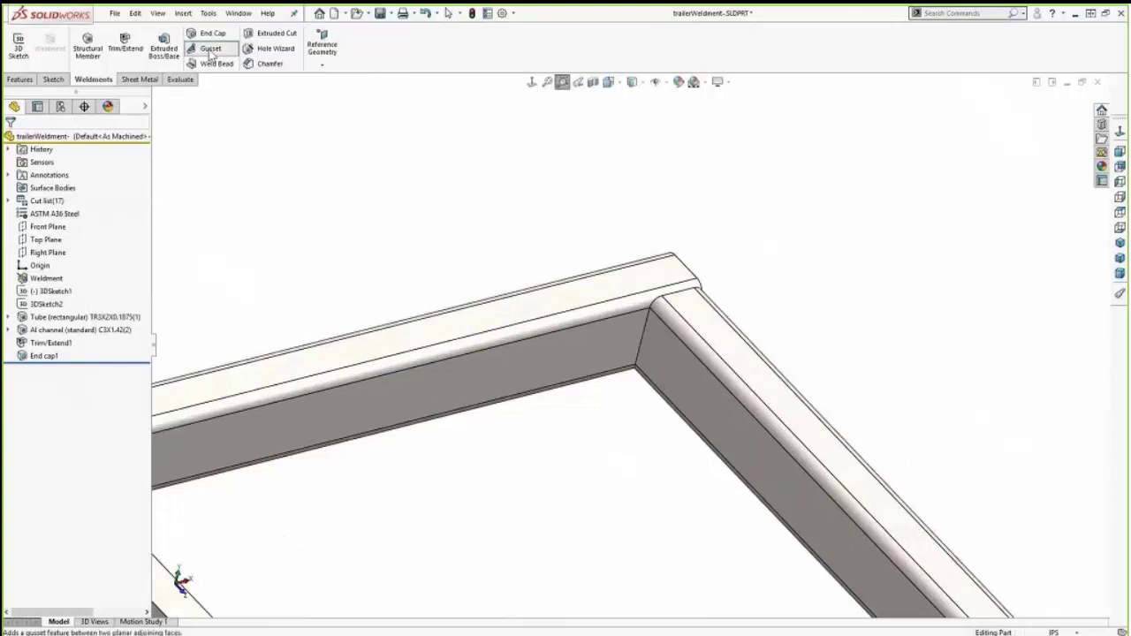
click(579, 350)
click(696, 385)
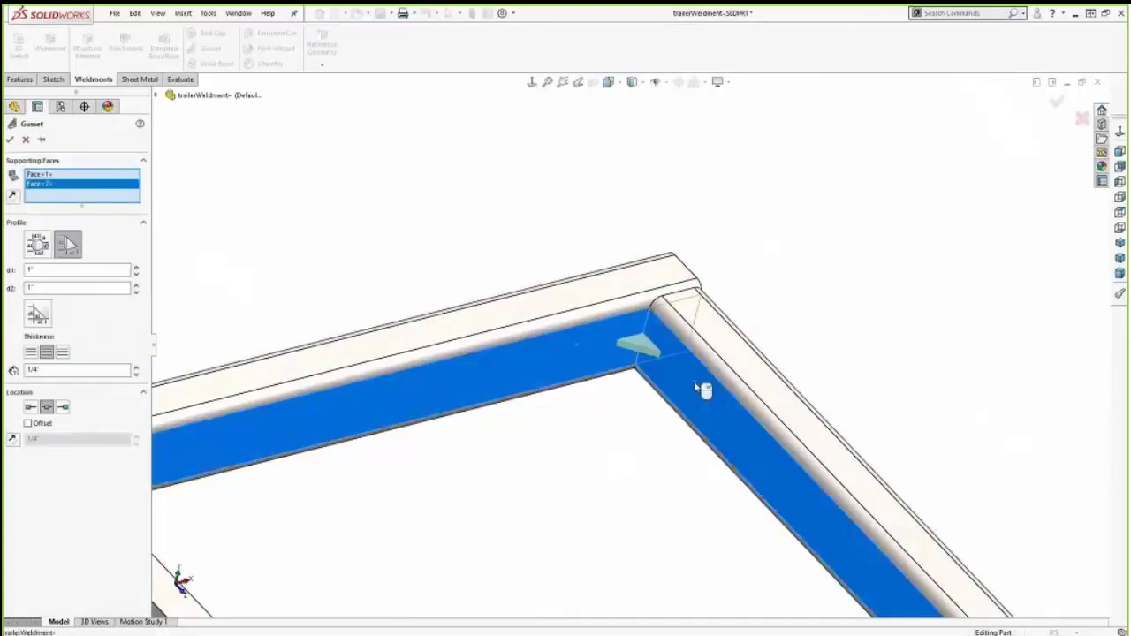
drag(79, 270, 8, 270)
text(5)
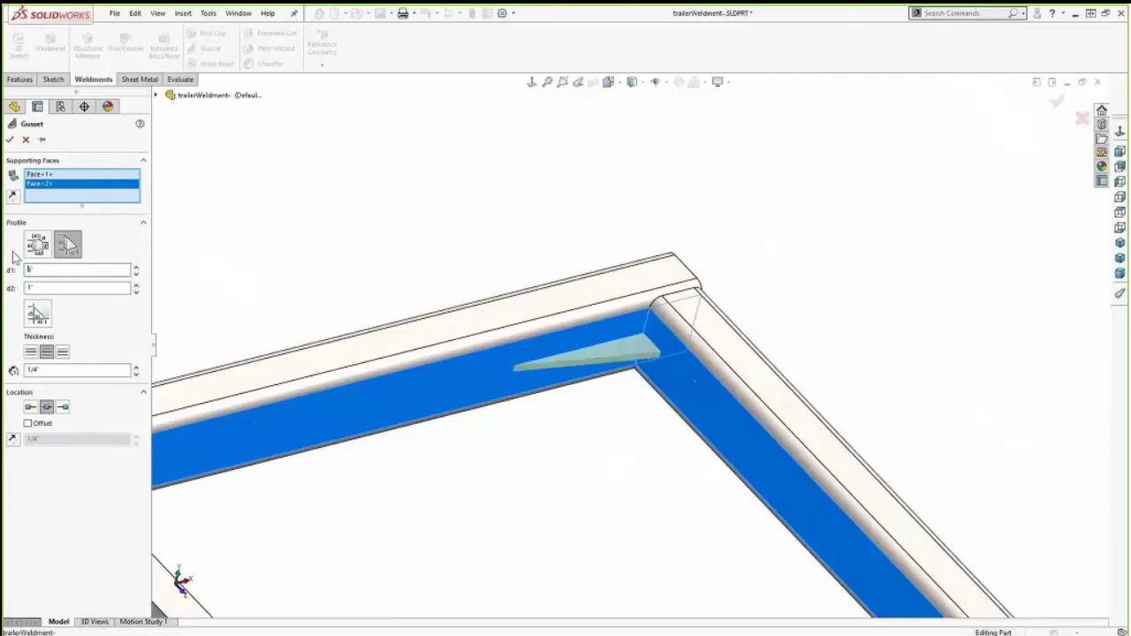
click(34, 286)
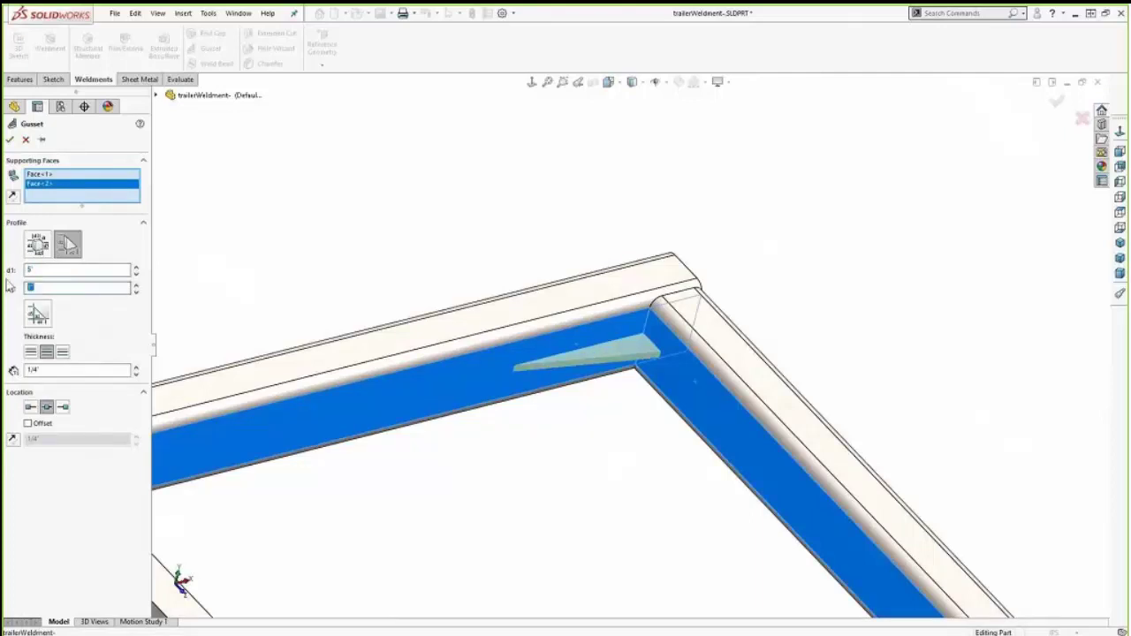
text(4)
key(Return)
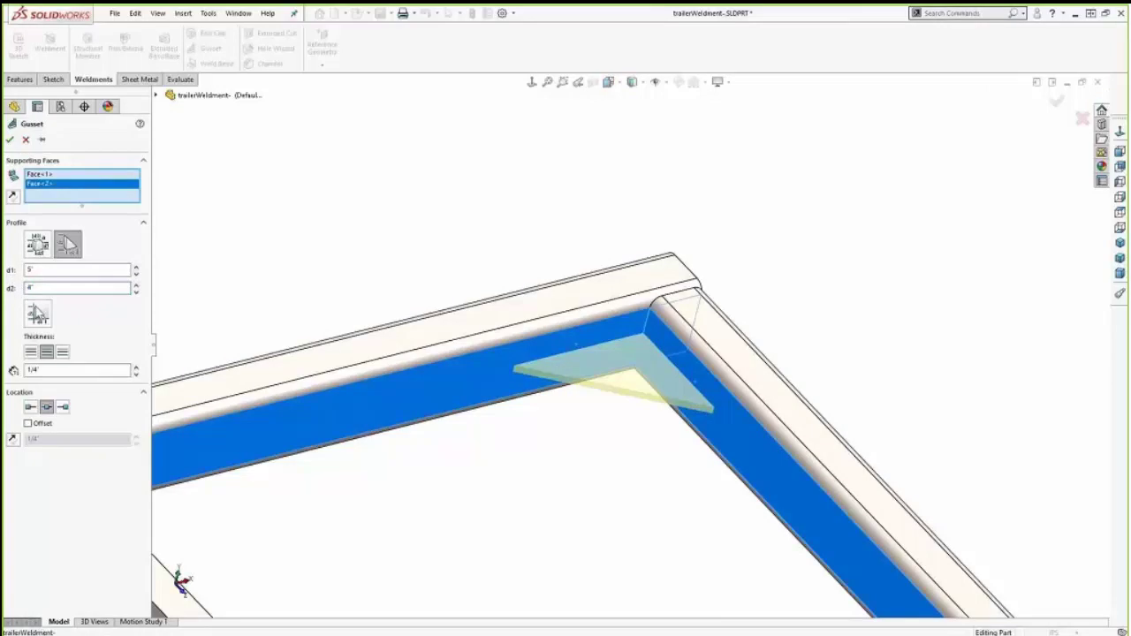
Step: Try edge, centre and 3/4" offset locations, then choose the chamfered profile and create the gusset
click(62, 407)
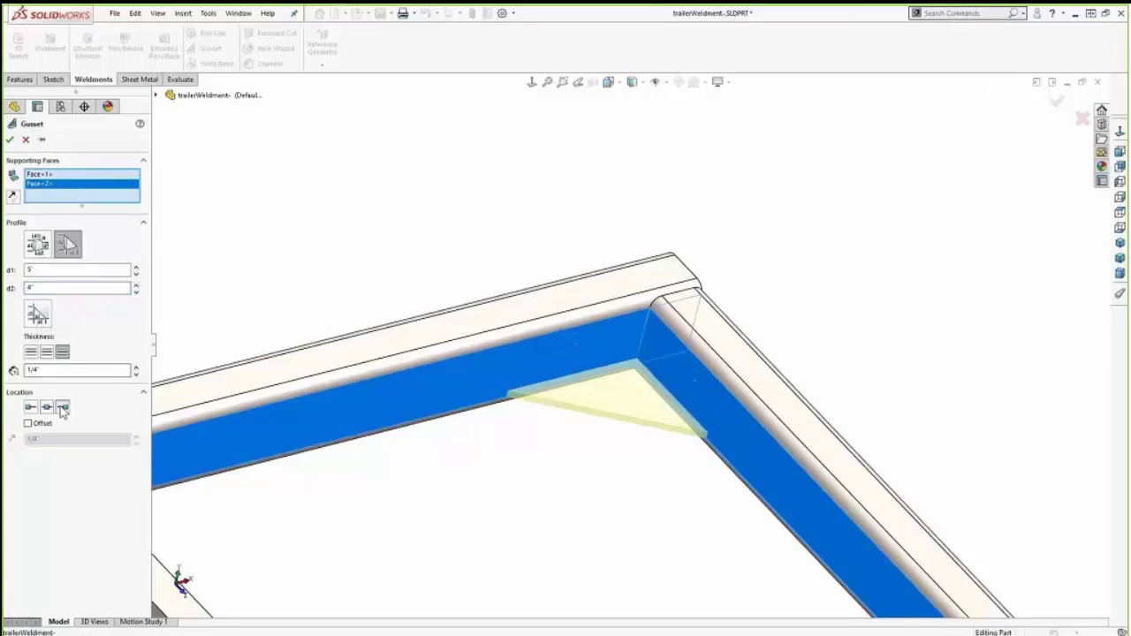
click(32, 409)
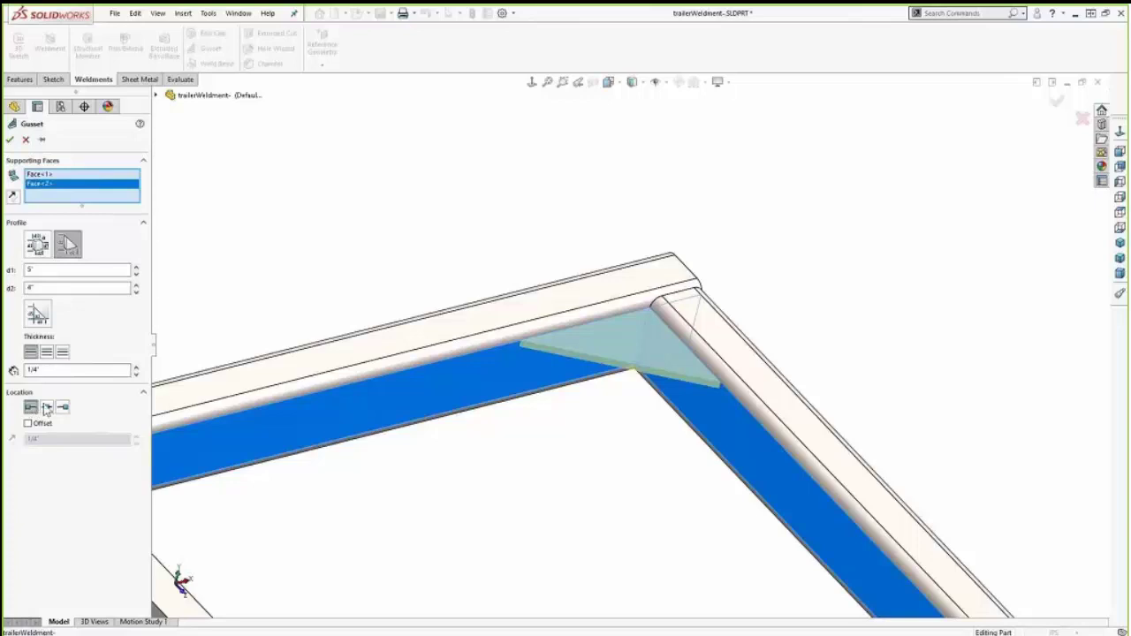
click(38, 425)
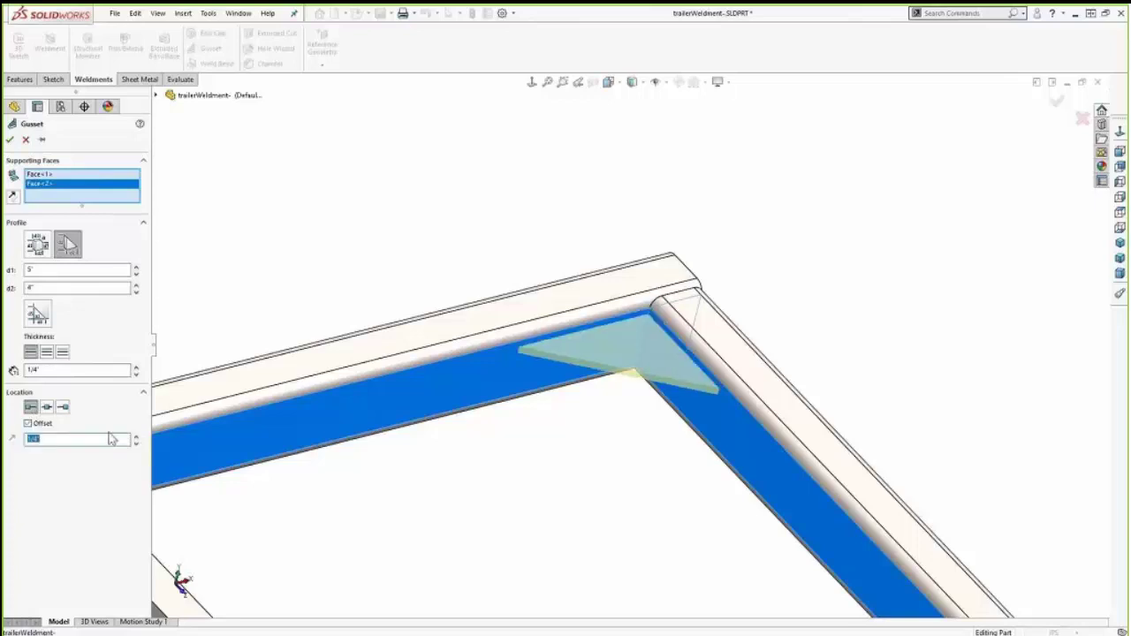
click(136, 438)
click(136, 438)
click(47, 410)
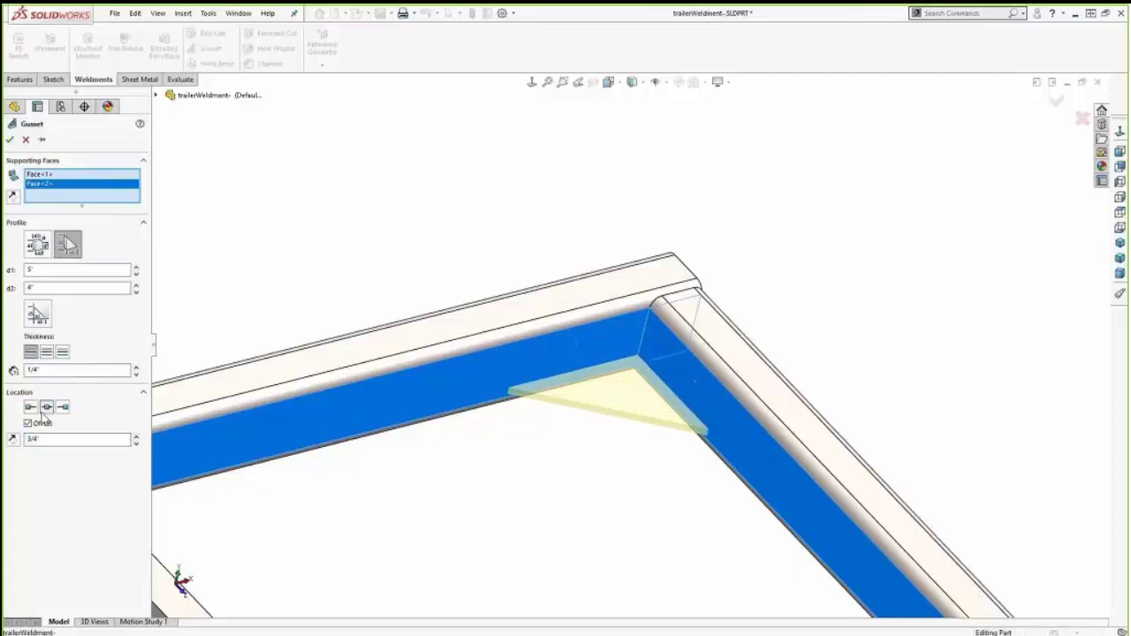
click(41, 421)
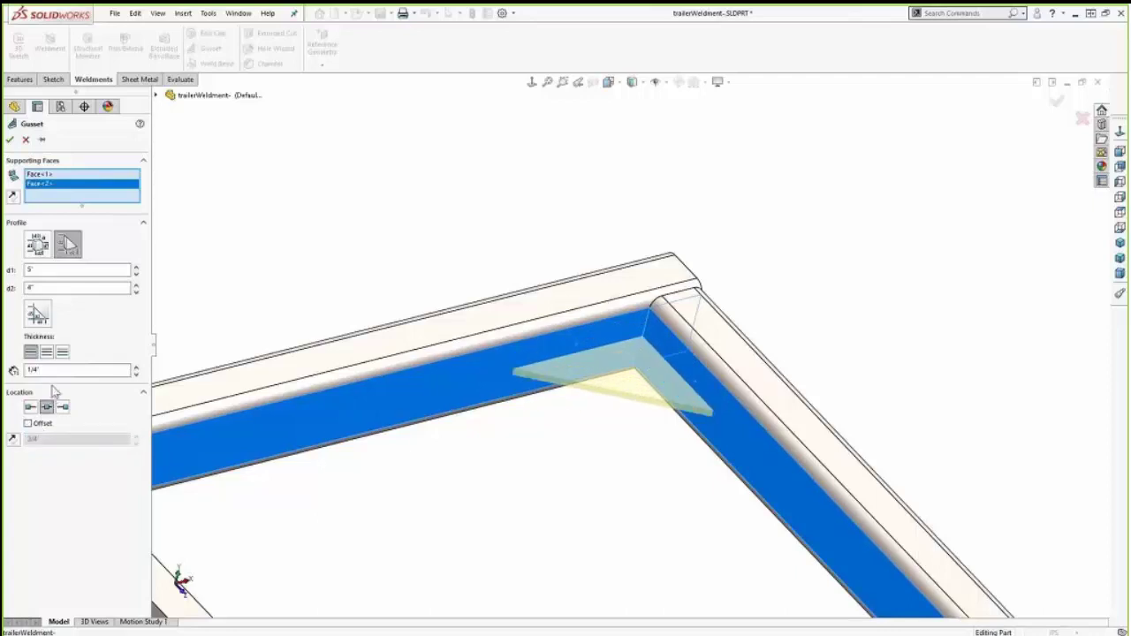
click(38, 314)
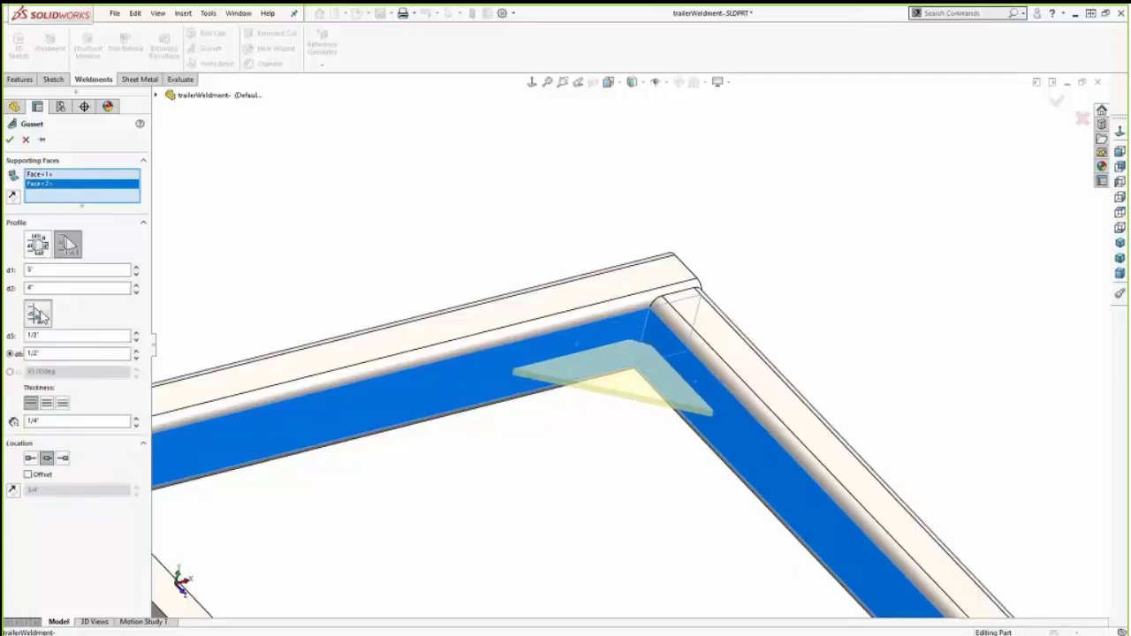
click(11, 141)
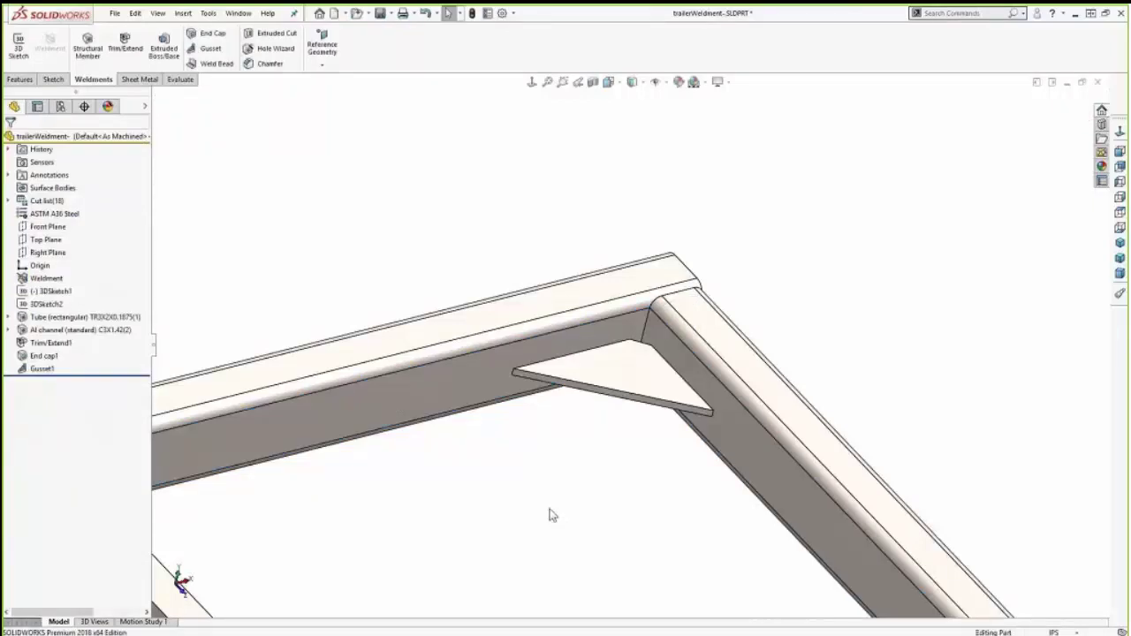
Step: Repeat the gusset on the two member faces at the frame's upper-right corner, then view isometric
key(Return)
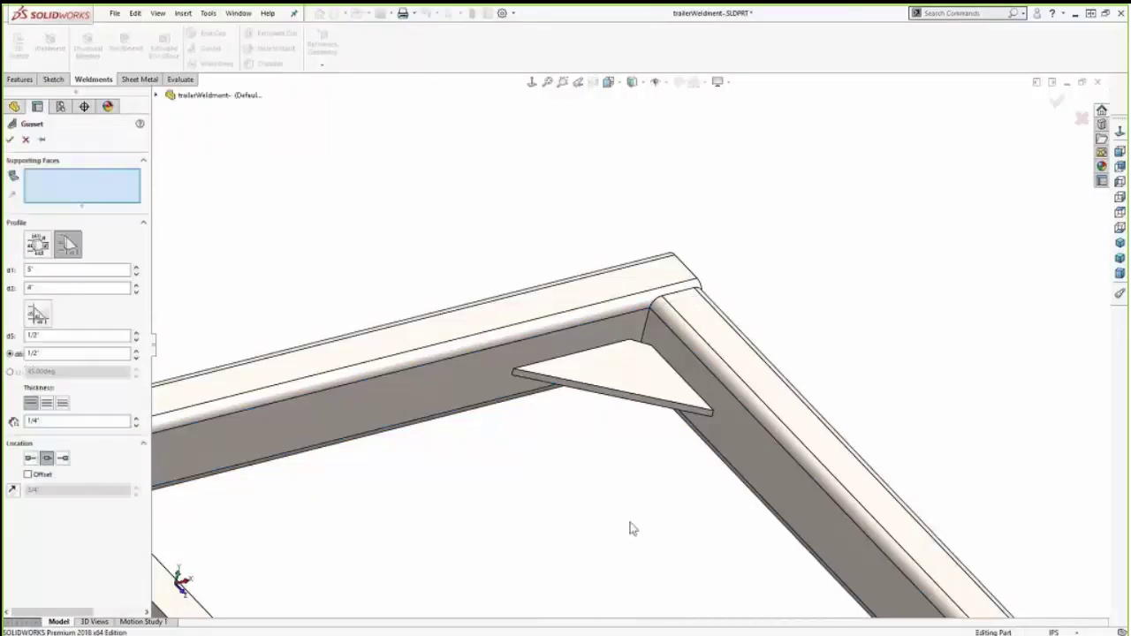
key(z)
key(z)
middle_drag(855, 579, 895, 633)
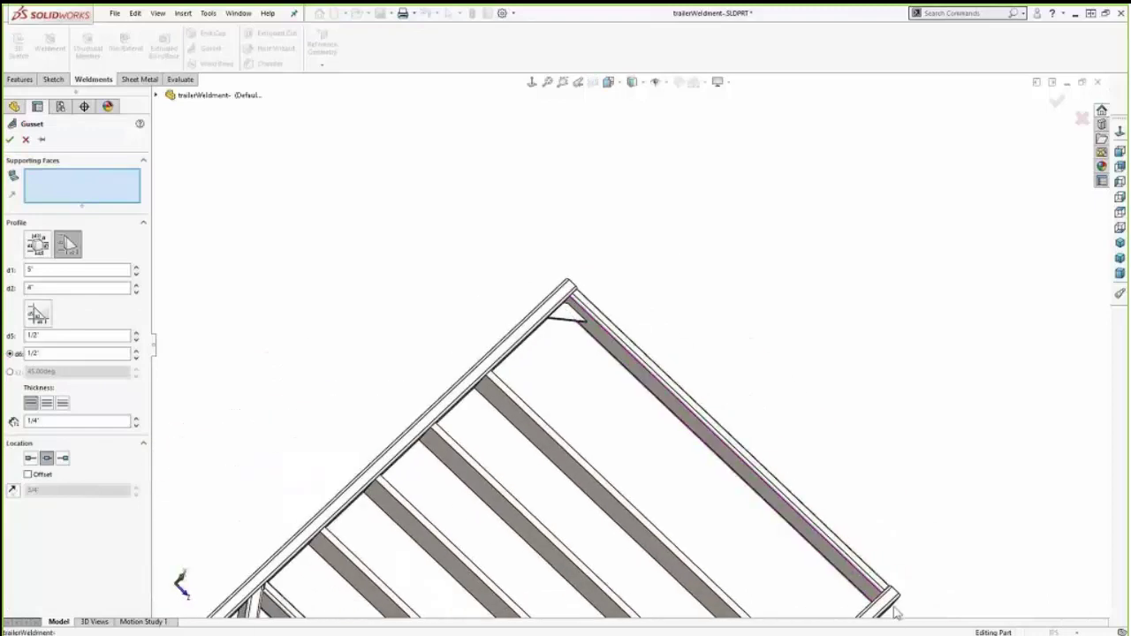
scroll(884, 583, up, 3)
key(ctrl+shift+z)
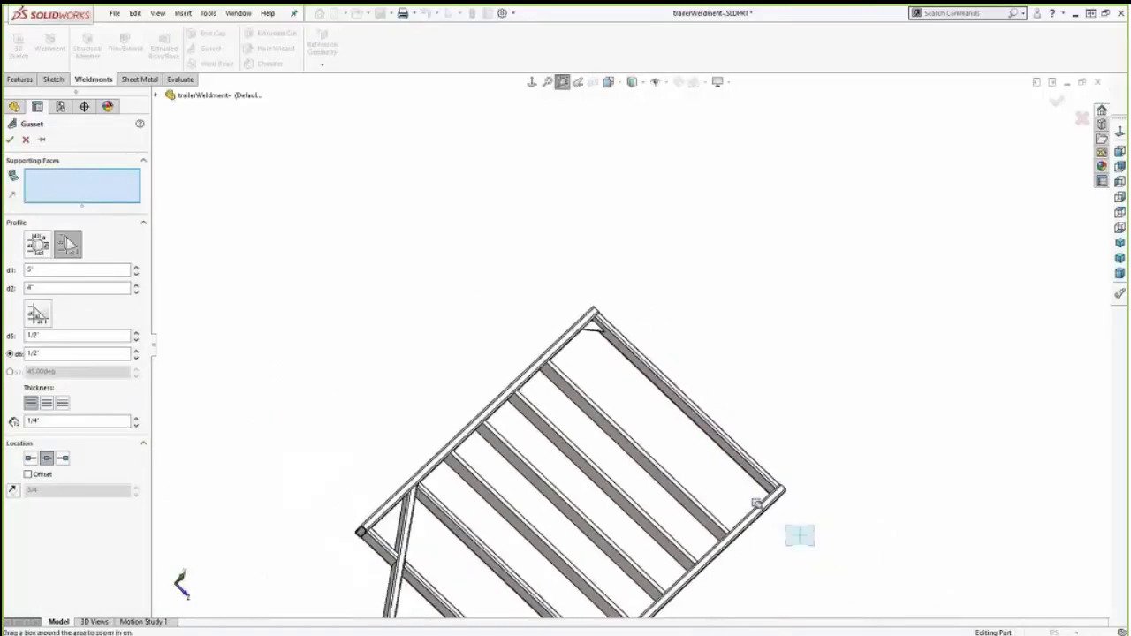
drag(800, 535, 733, 469)
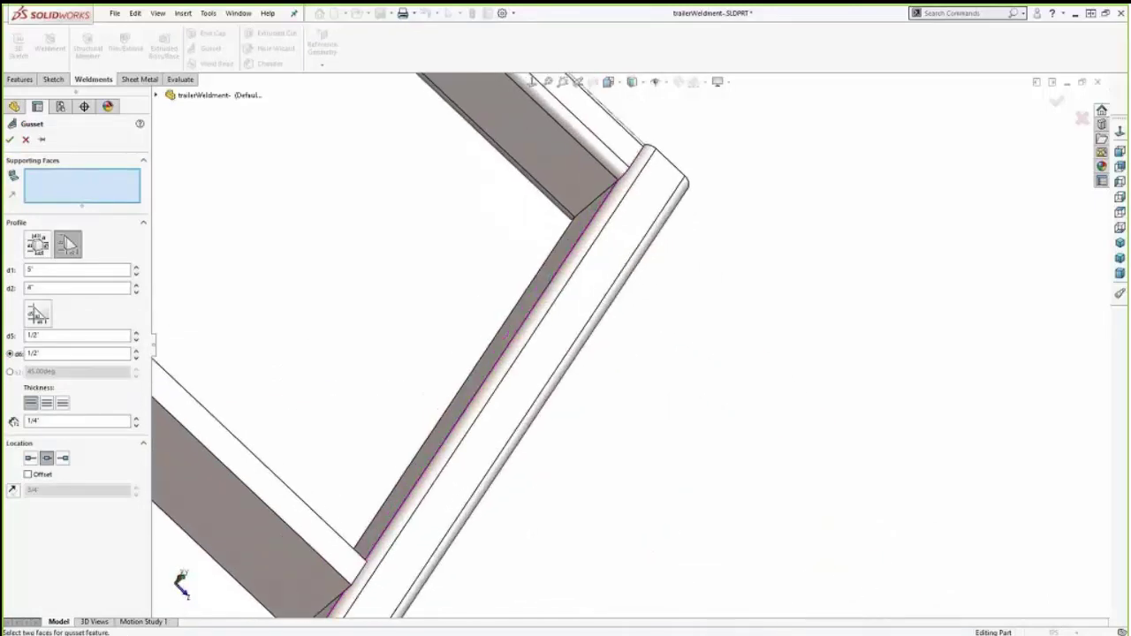
click(565, 165)
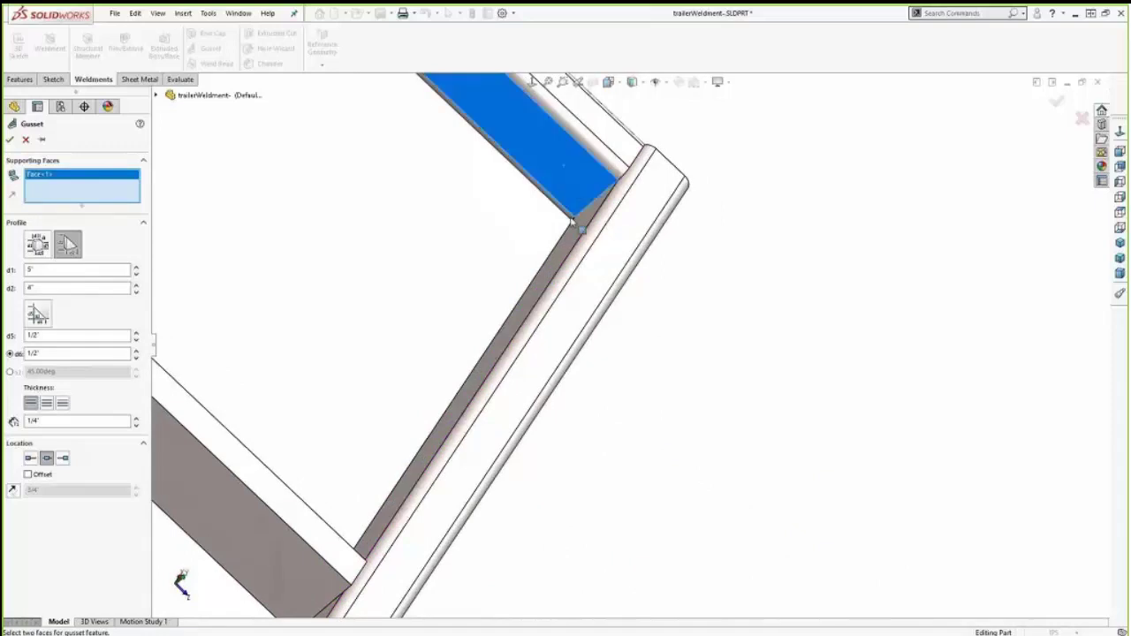
click(574, 230)
key(Return)
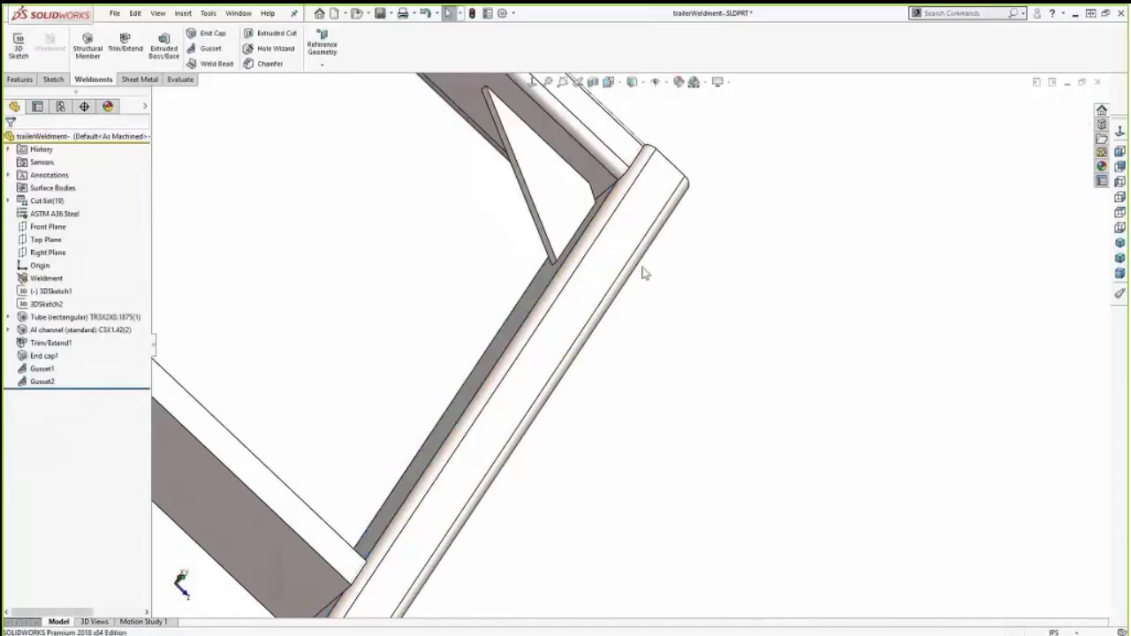
click(1120, 245)
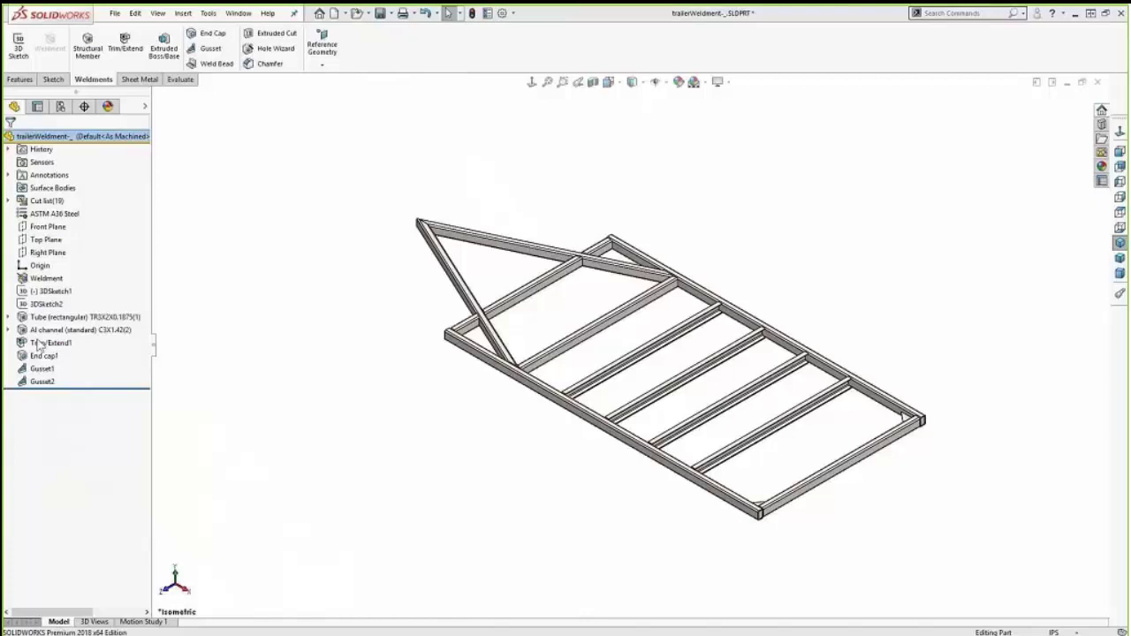
Step: Expand the cut list and inspect Cut-List-Item1 to Item9, noting the gussets, cross members and end caps
click(9, 201)
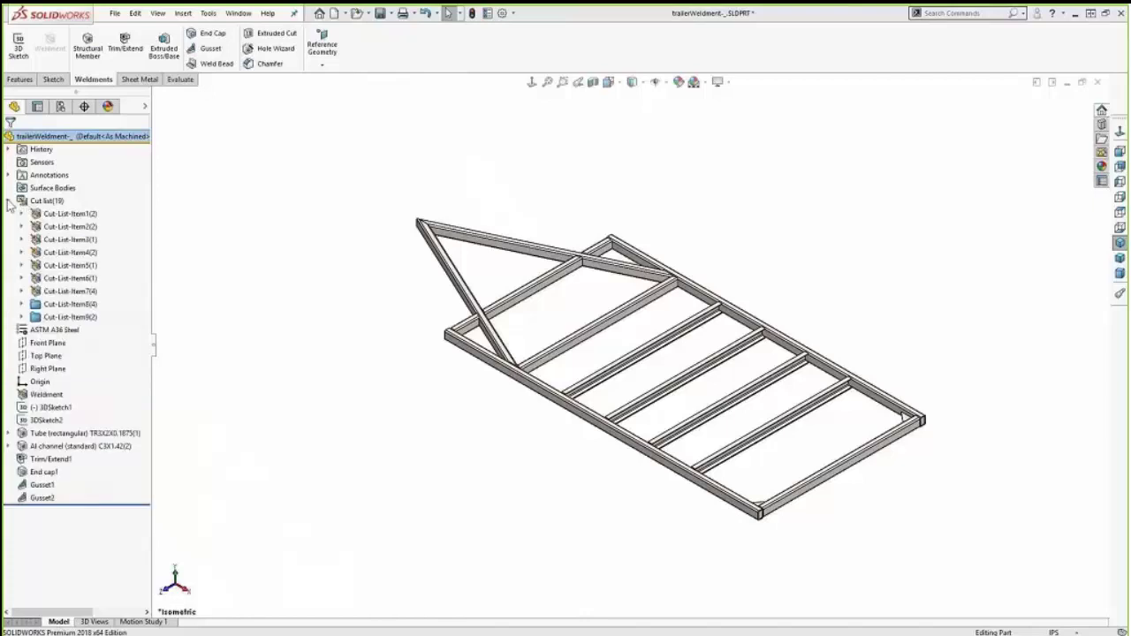
click(76, 214)
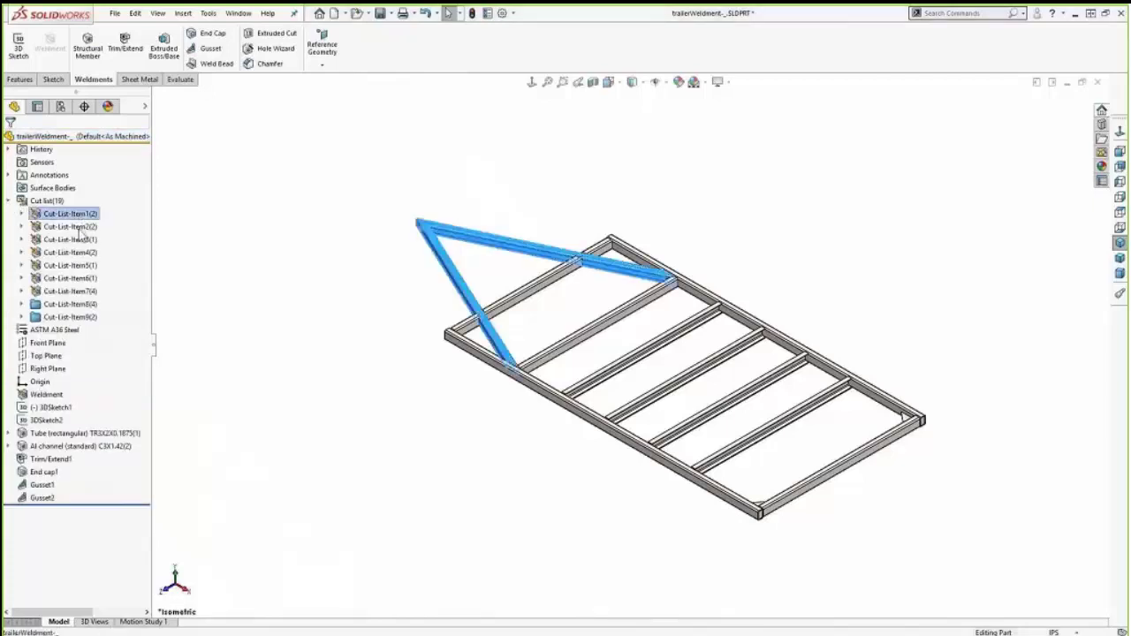
click(77, 228)
click(77, 241)
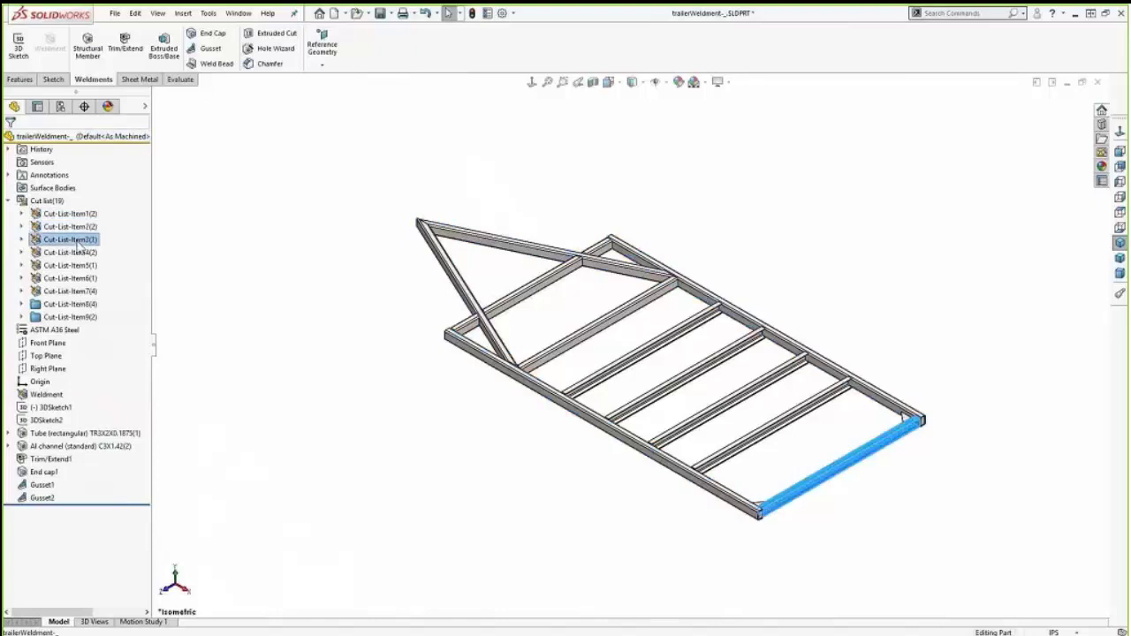
click(79, 254)
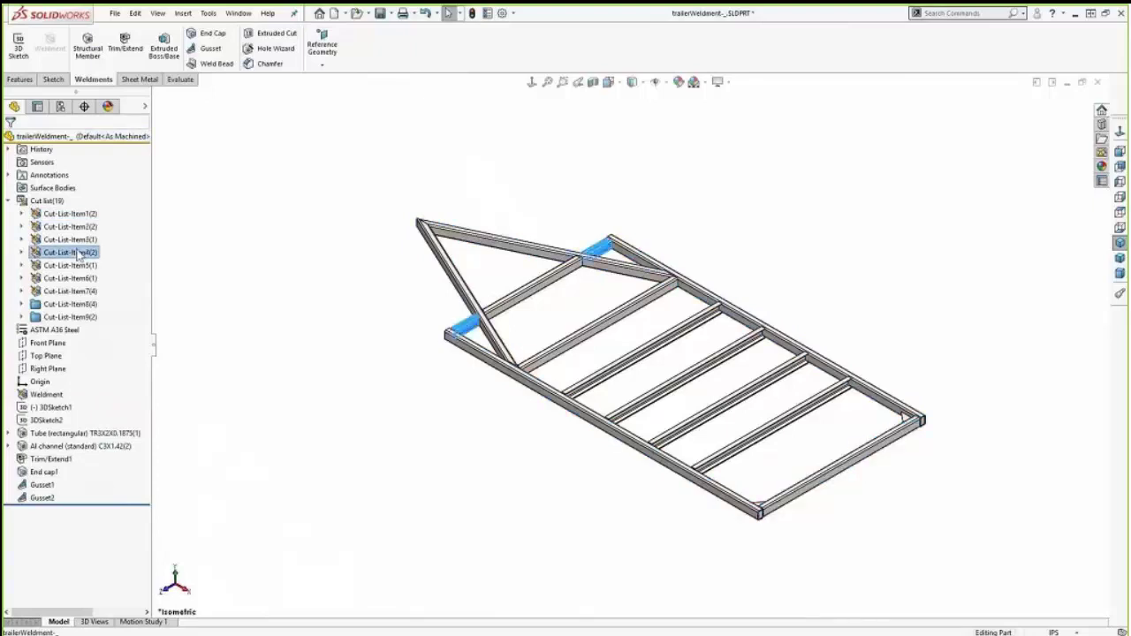
click(77, 266)
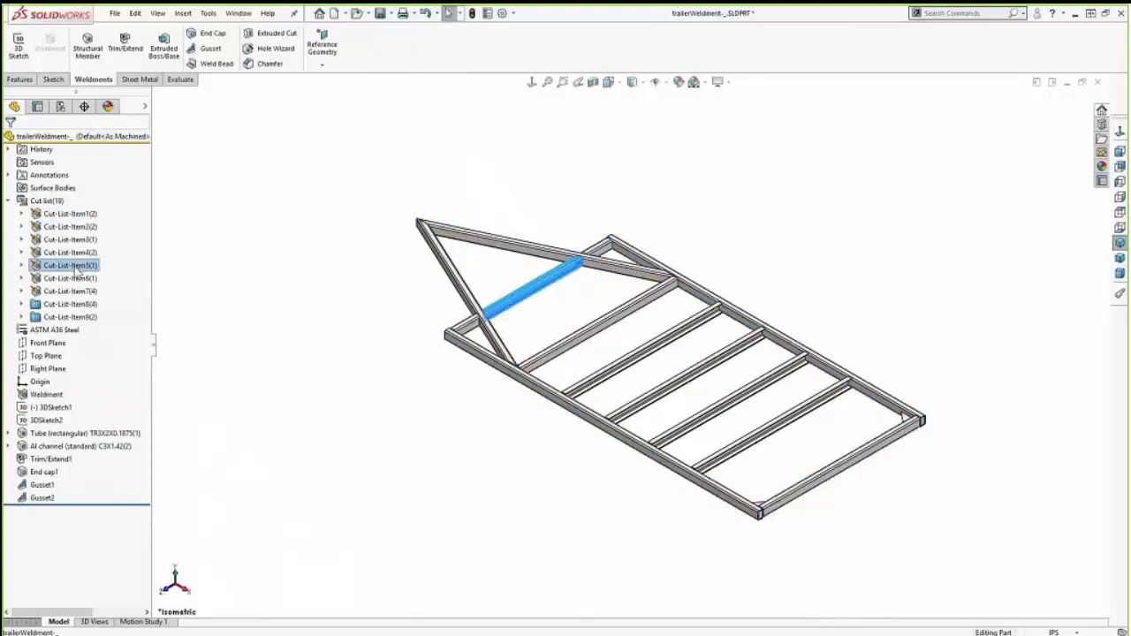
click(75, 280)
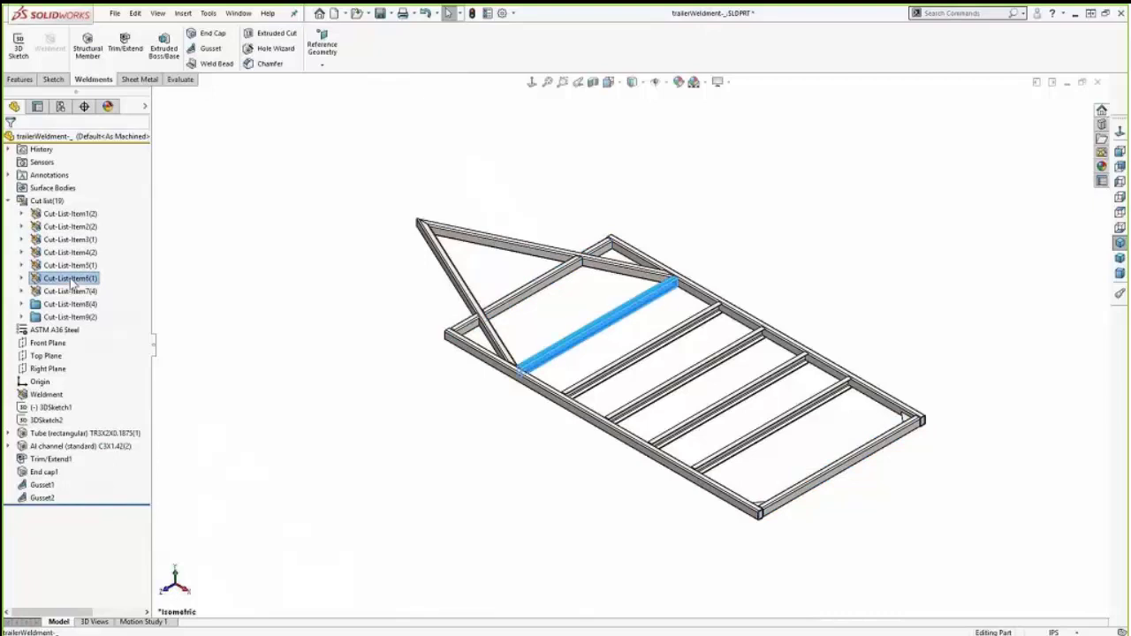
click(72, 294)
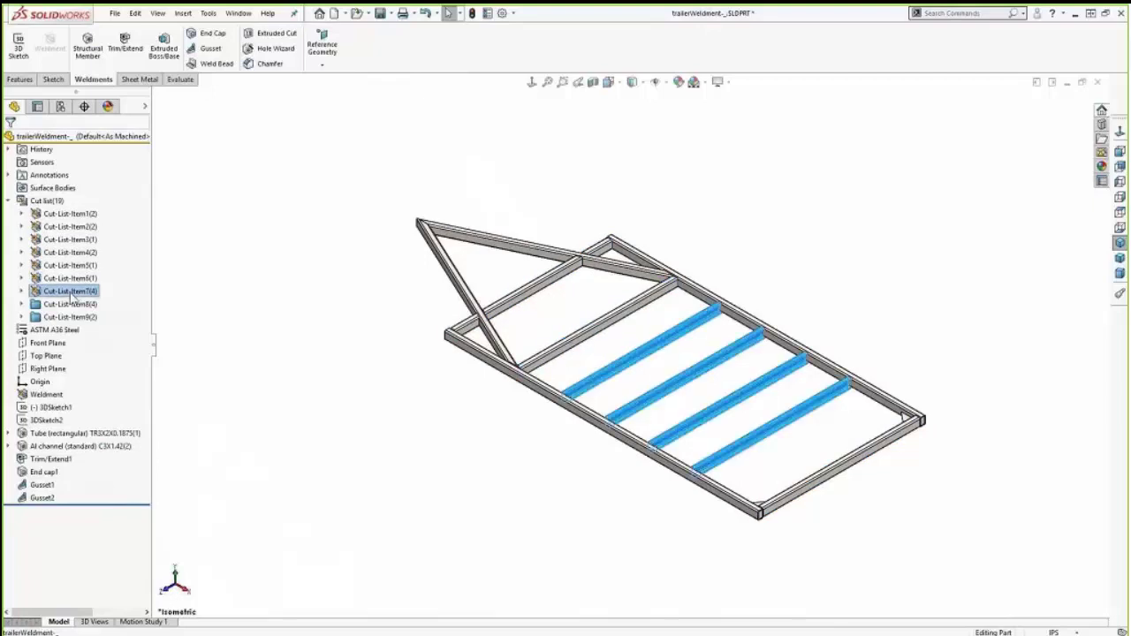
click(69, 305)
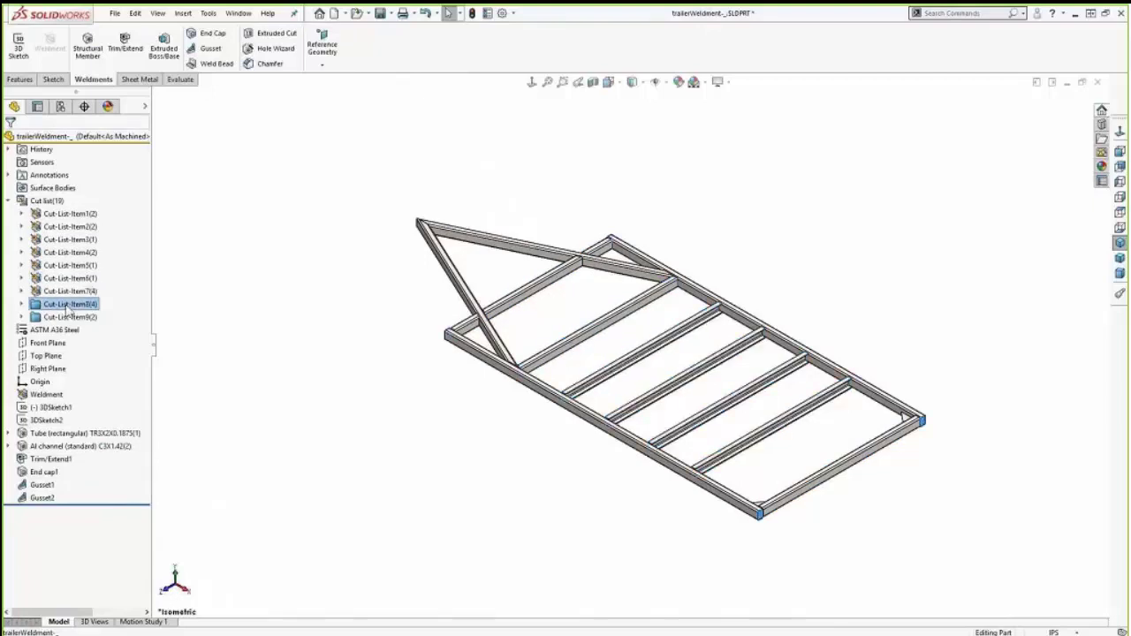
click(68, 317)
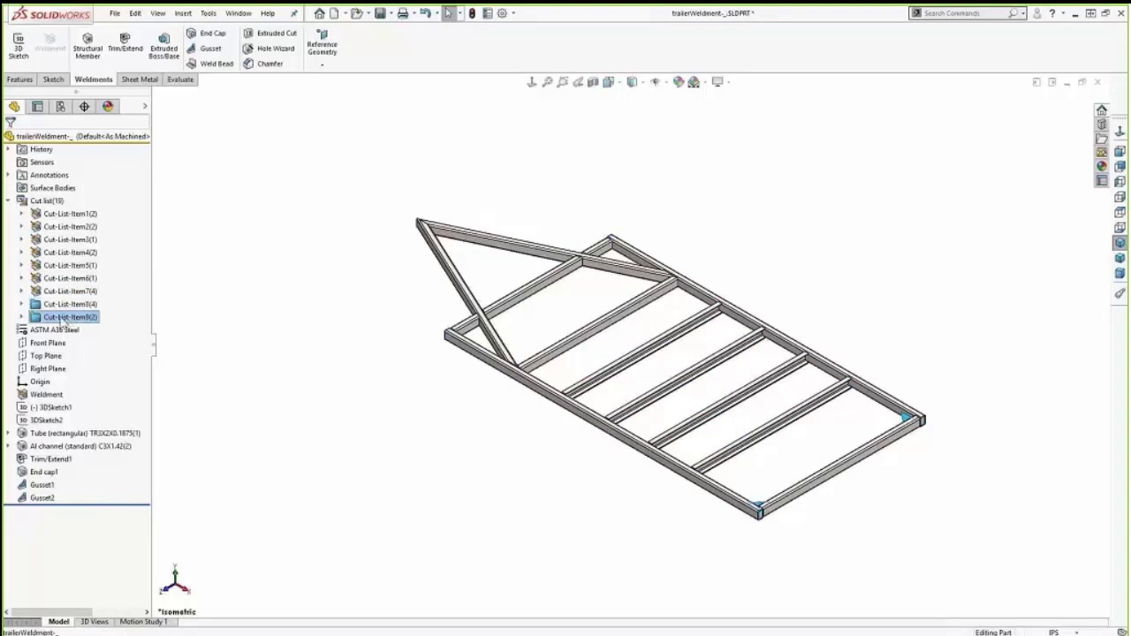
Step: Rename cut-list items 1–3 to TONGUE, MAIN RAIL and REAR CROSS BAR
click(63, 219)
click(61, 220)
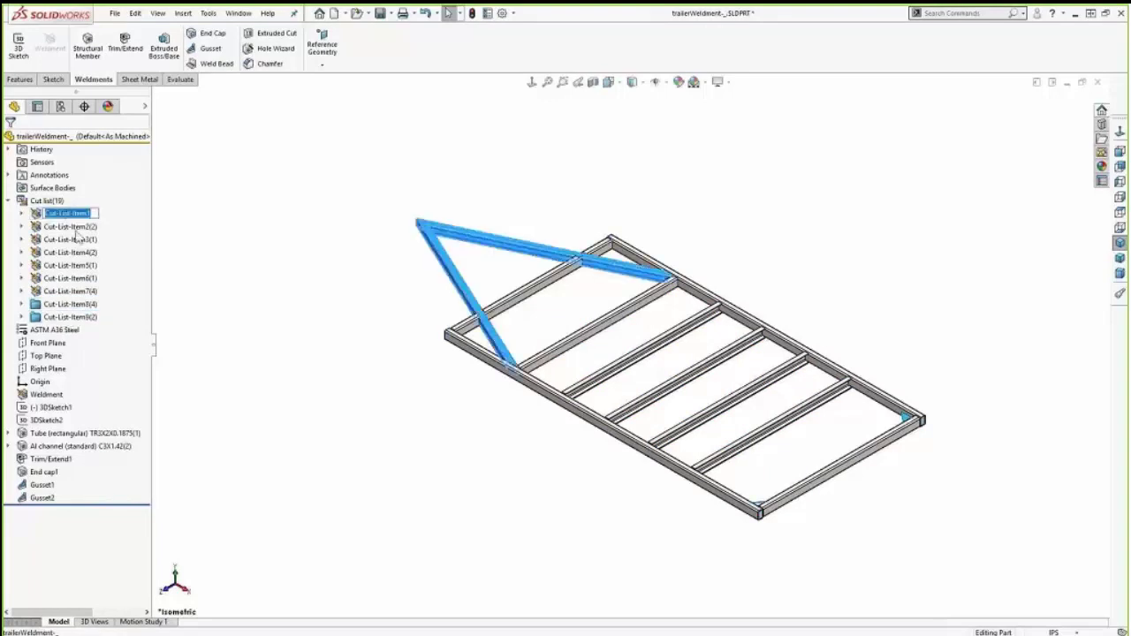
text(tong)
key(Caps_Lock)
key(BackSpace)
key(BackSpace)
key(BackSpace)
key(BackSpace)
text(TO)
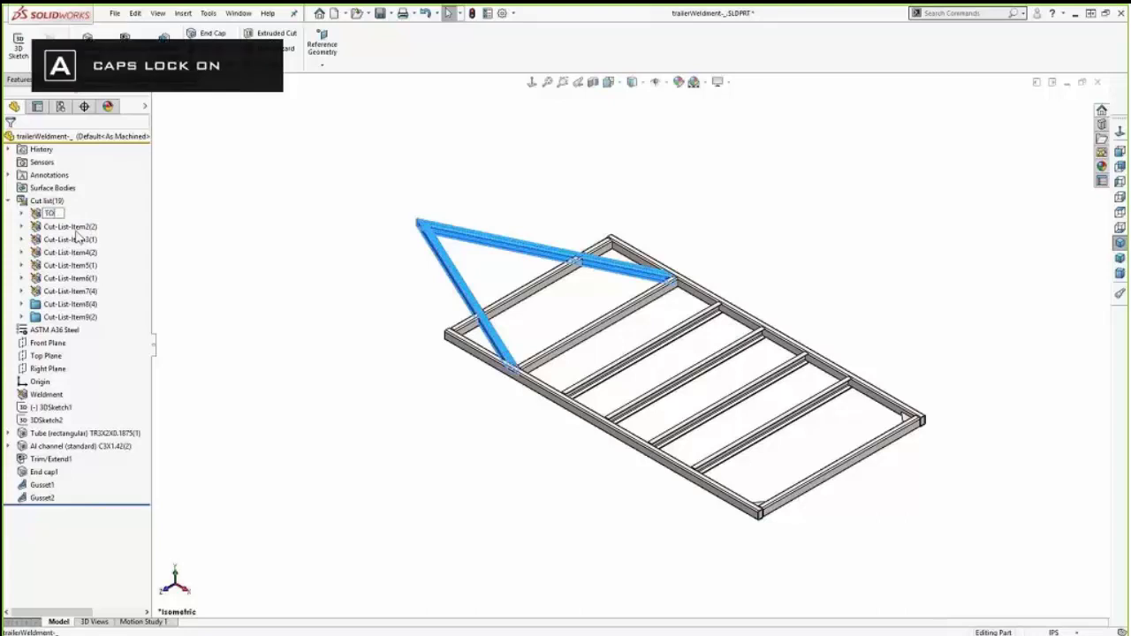
text(NGUE)
click(76, 228)
click(76, 228)
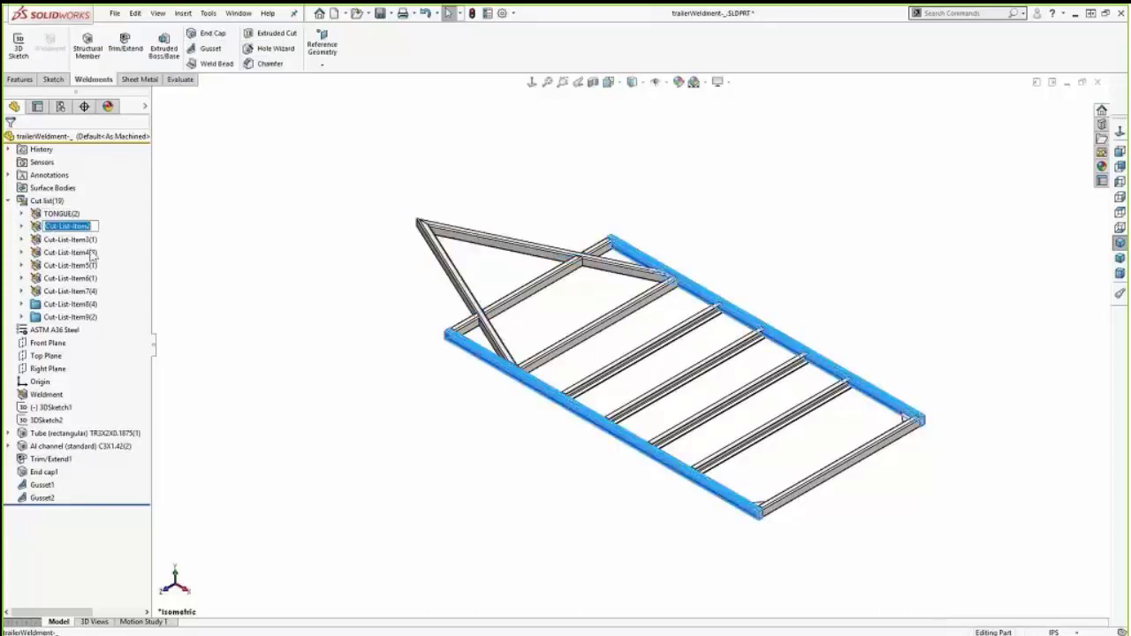
text(MAIN RAIL)
click(81, 240)
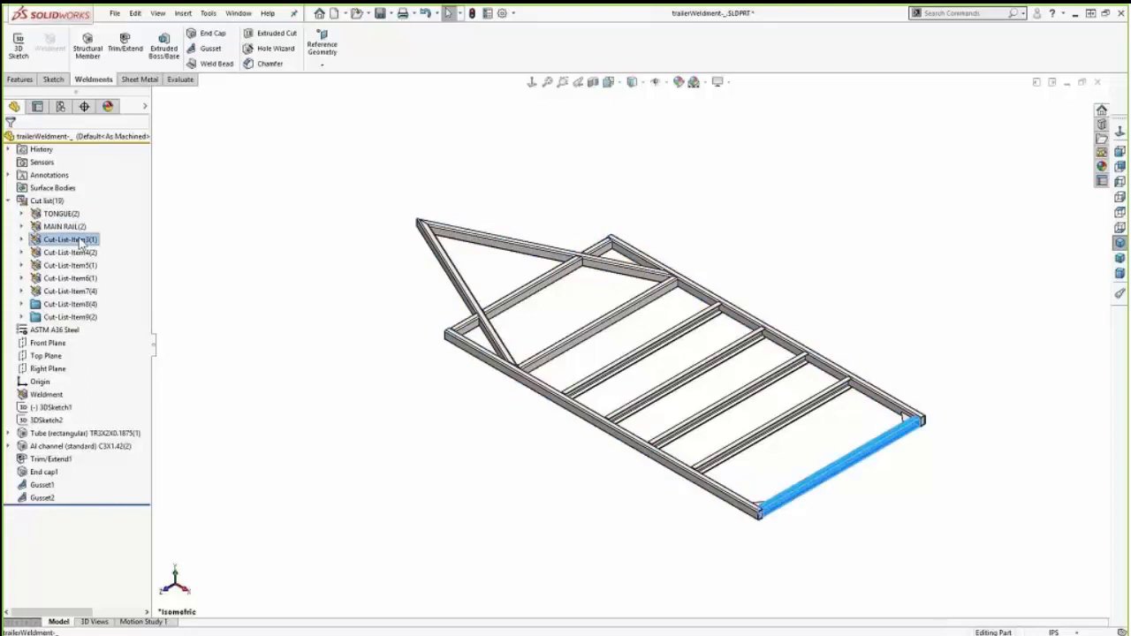
click(81, 240)
text(REAR CROSS)
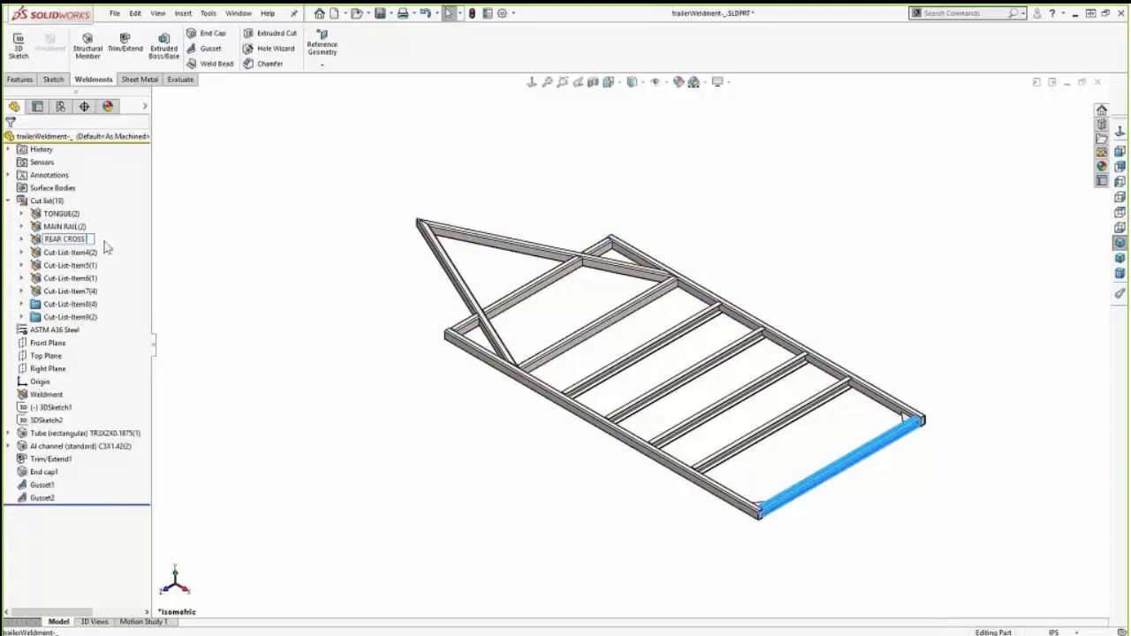
text( BAR)
Step: Rename cut-list items 4–6 to FRONT SHORT, FRONT MID and FRONT CROSS BAR
click(83, 253)
click(83, 253)
text(FRONT SHORT)
click(78, 266)
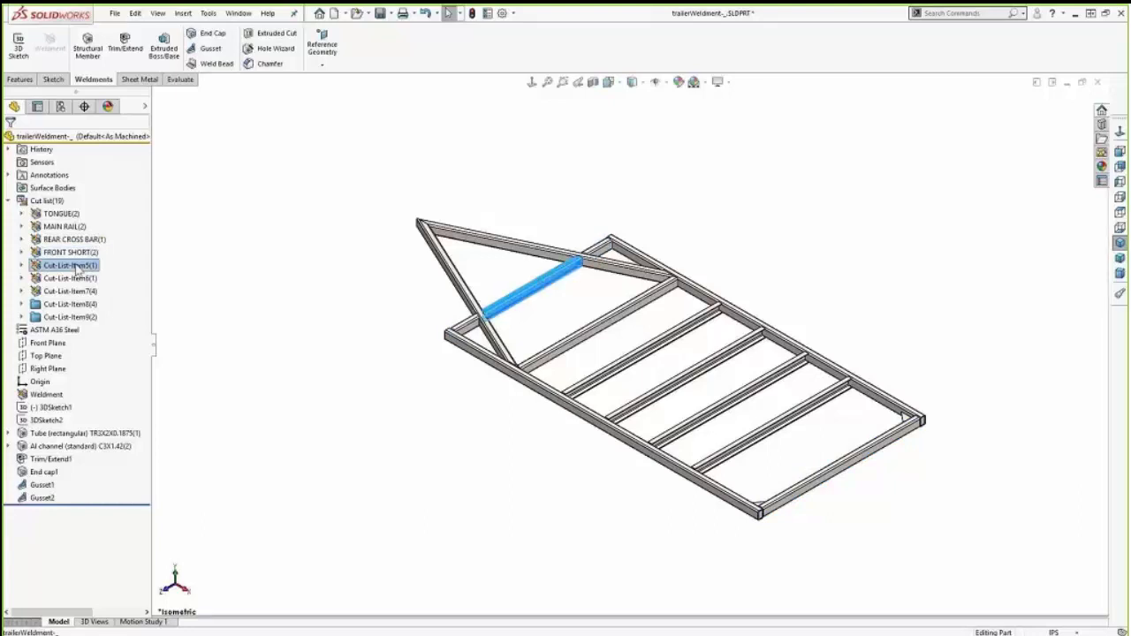
click(78, 265)
text(FRONT)
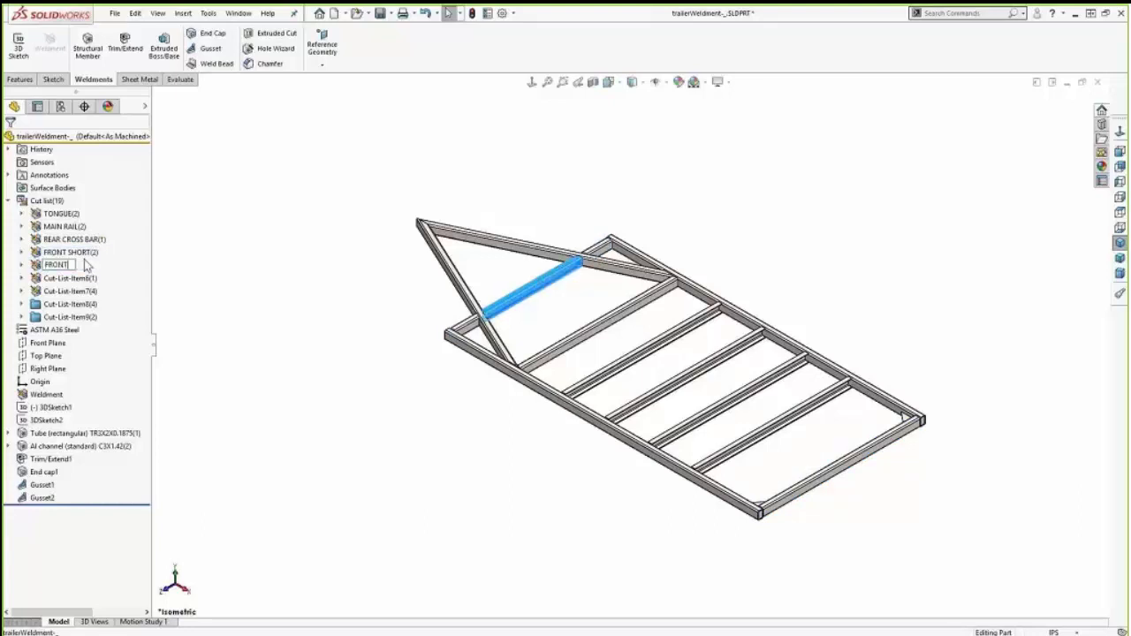
text( MID)
click(61, 280)
click(60, 279)
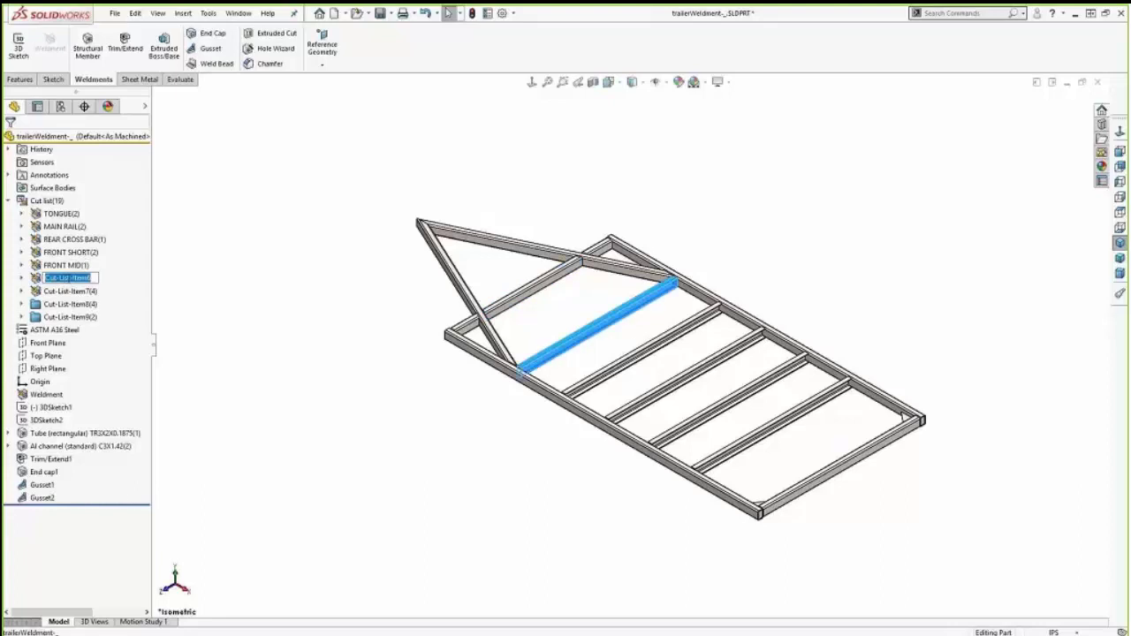
text(FRONT CROSS BAR)
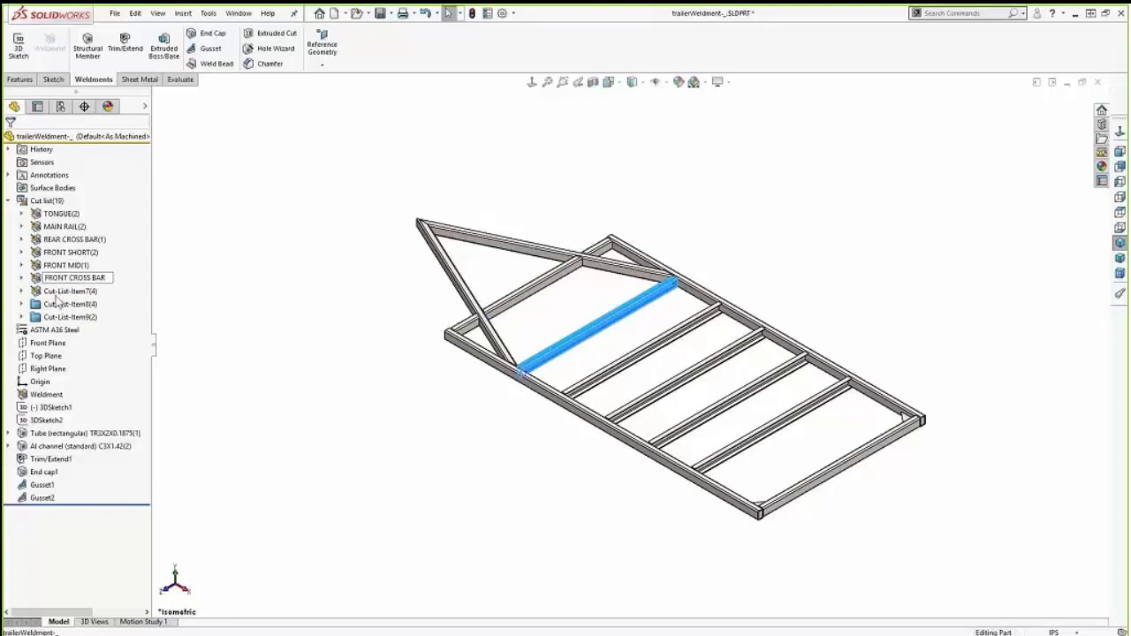
Step: Rename items 7–9 to MID CROSS BAR, END CAPS and REAR GUSSET, then save the part
click(62, 291)
click(61, 291)
text(MID CROSS BAR)
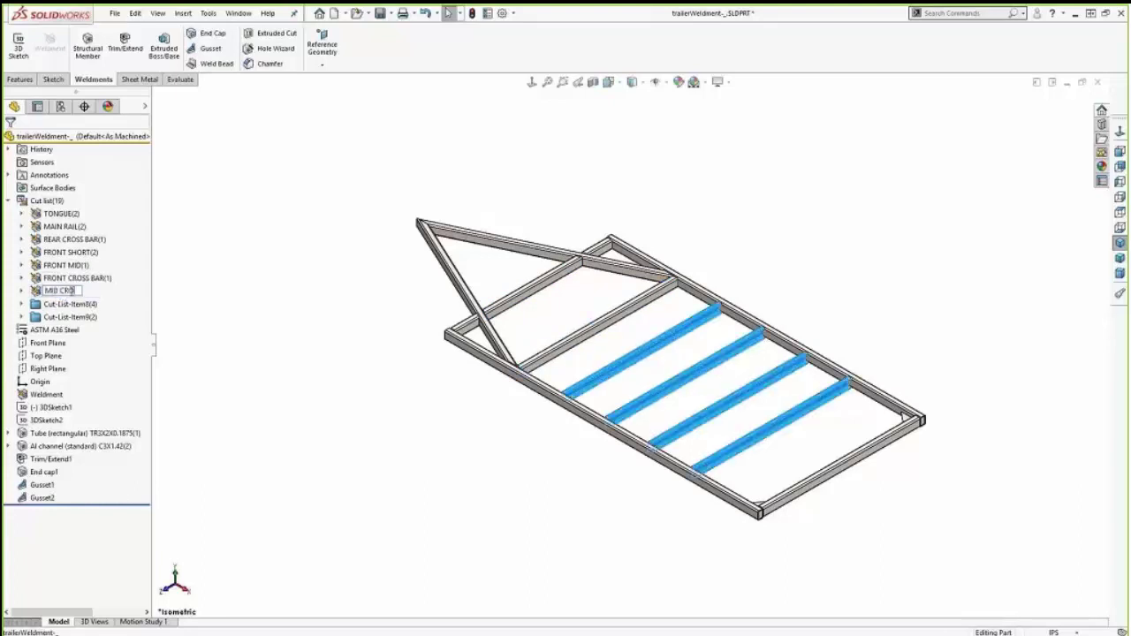
click(68, 304)
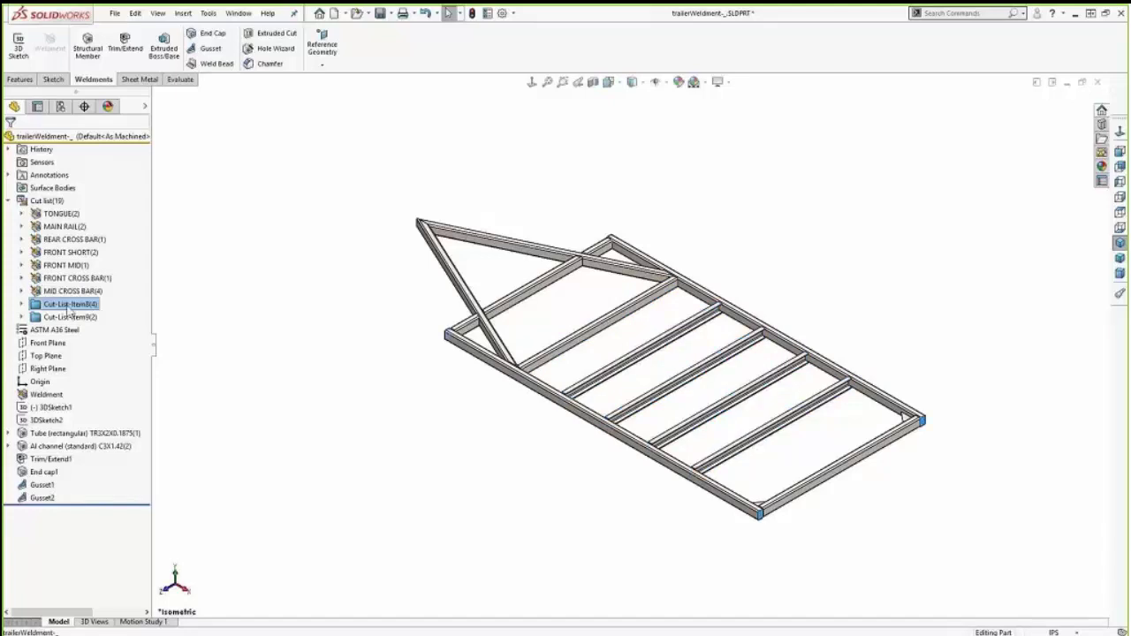
click(69, 304)
text(END CAPS)
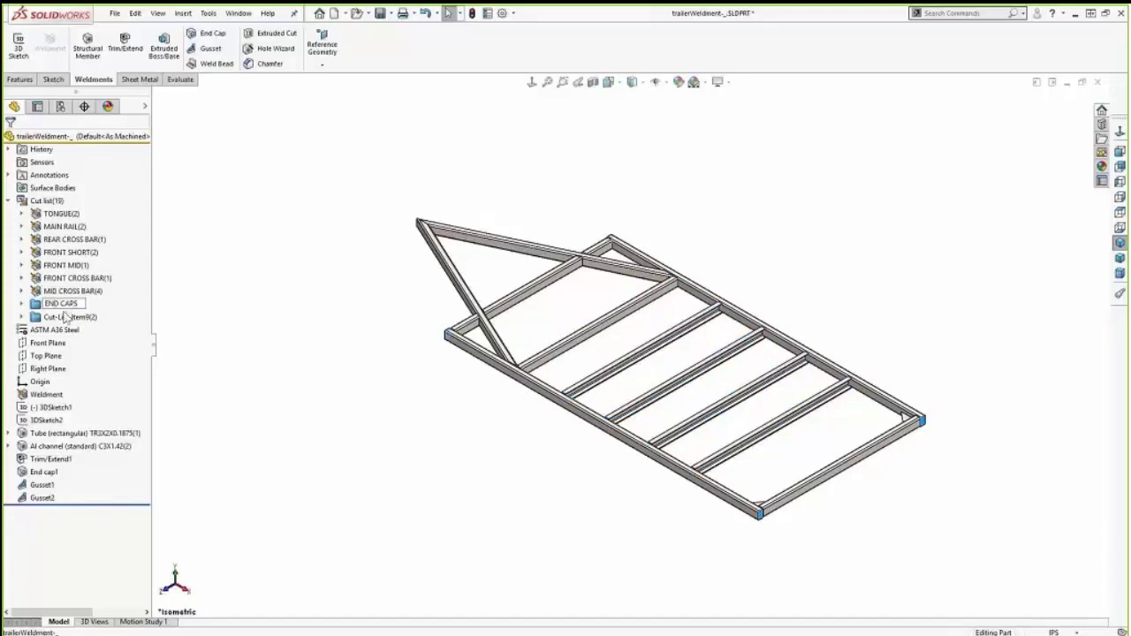
click(67, 319)
click(65, 318)
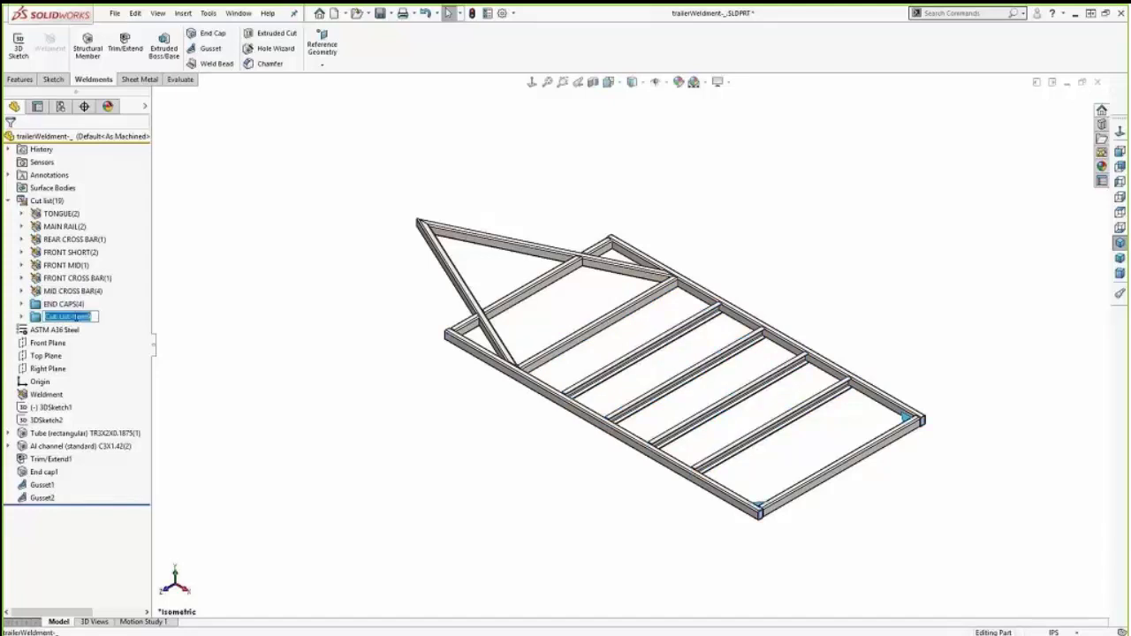
text(REAR GUSSETS)
key(BackSpace)
key(Return)
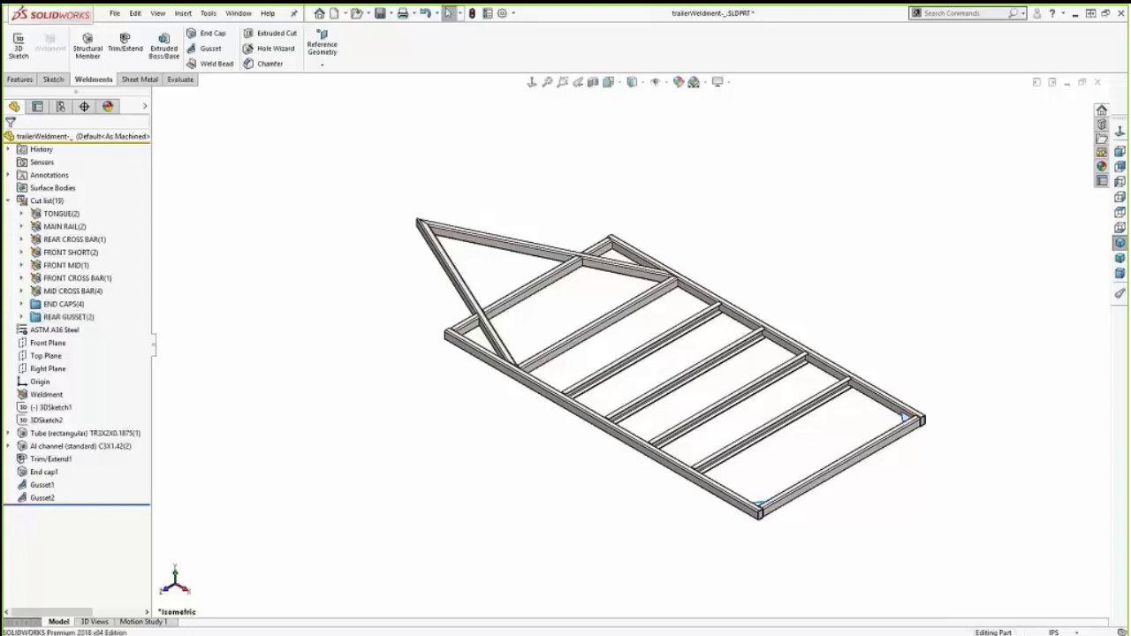
key(ctrl+s)
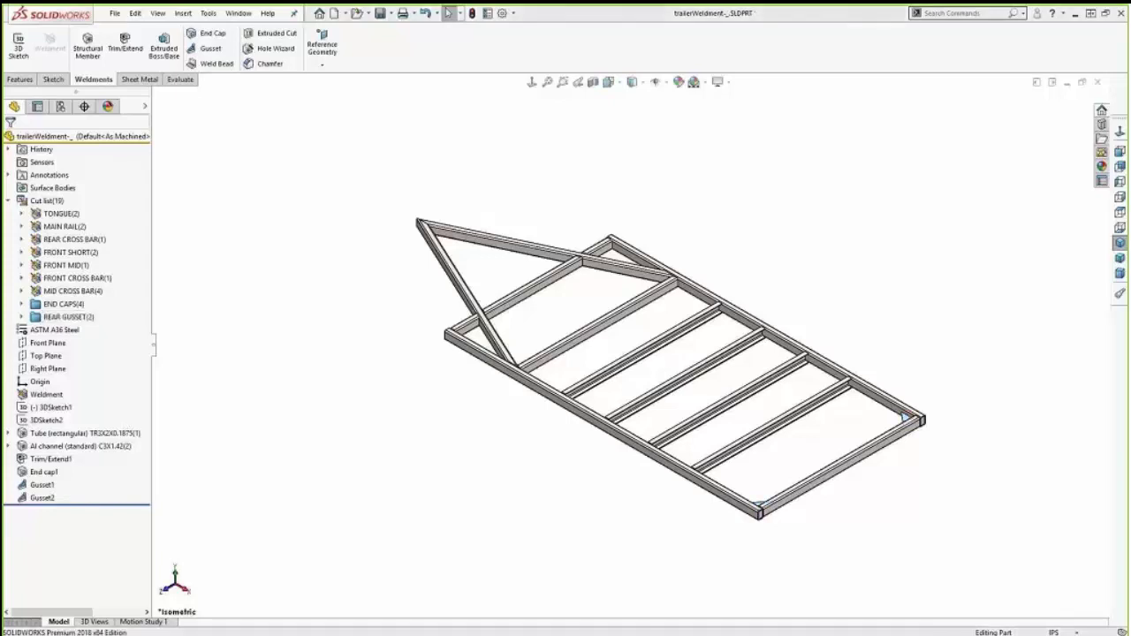
Step: Change the 3DSketch1 frame length from 114" to 108" and rebuild
click(48, 409)
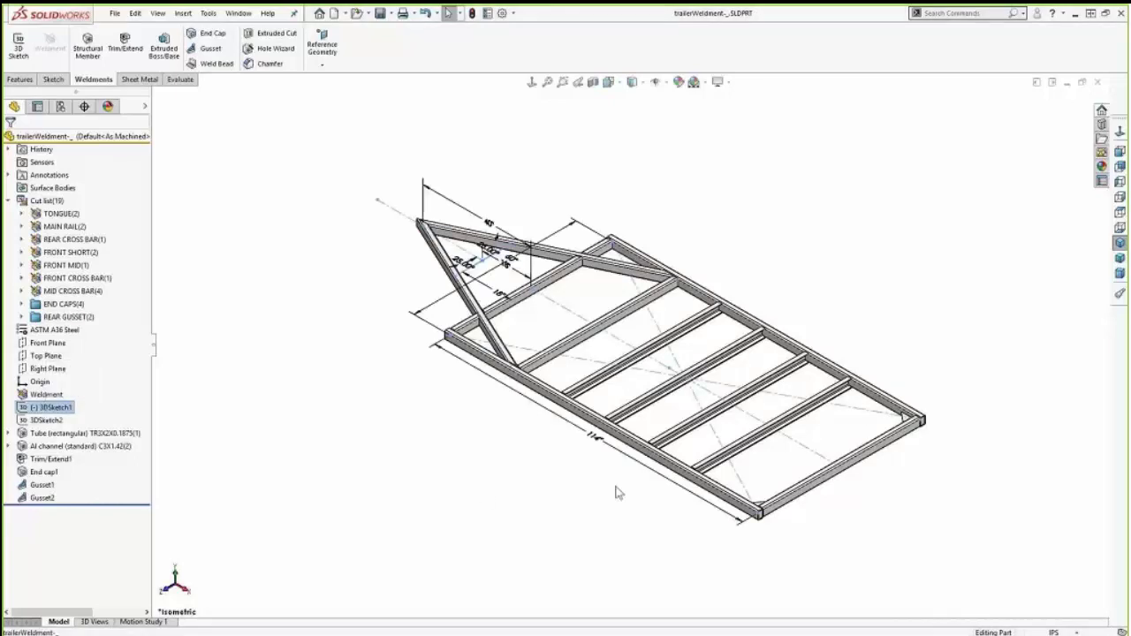
click(595, 438)
double_click(595, 438)
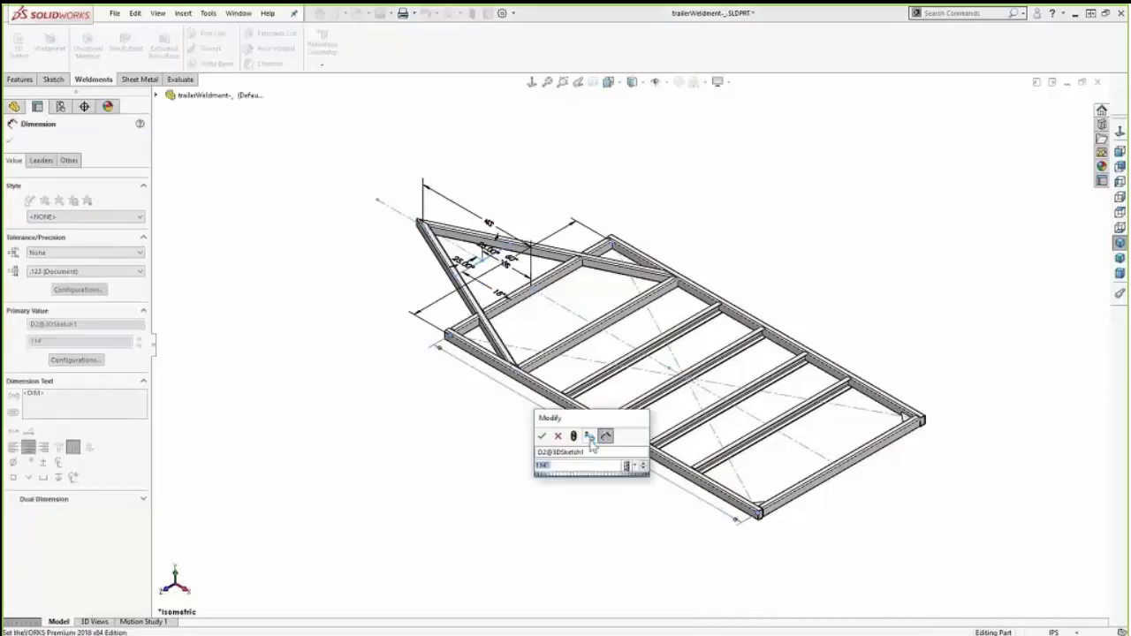
text(108)
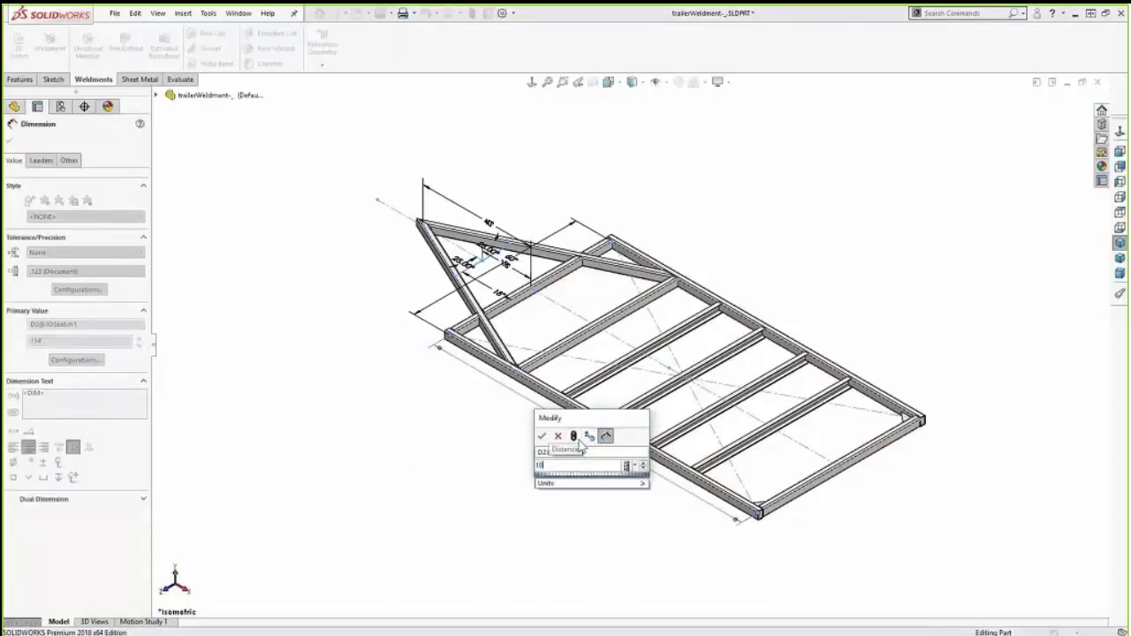
click(575, 436)
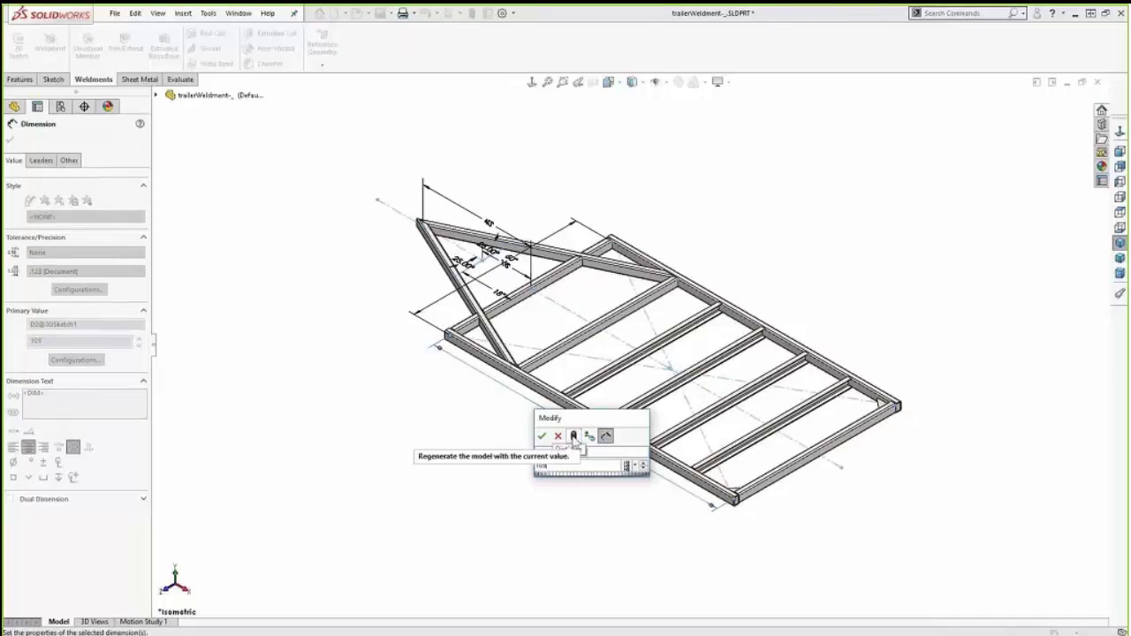
click(541, 436)
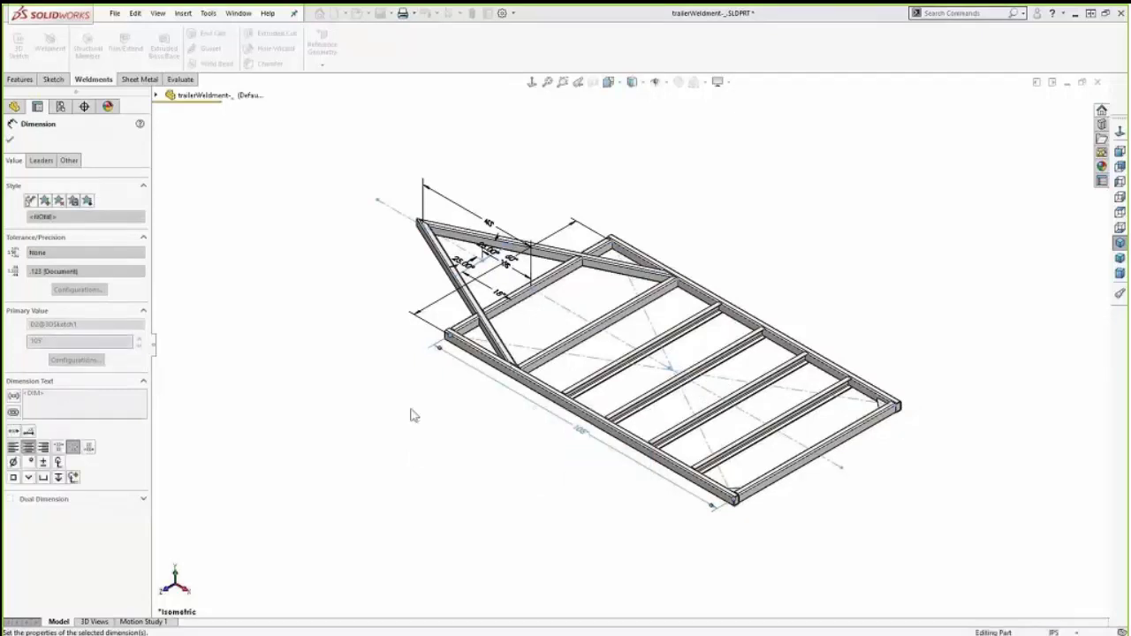
click(413, 415)
Step: Change the tongue dimension from 40 to 48 and rebuild
click(50, 408)
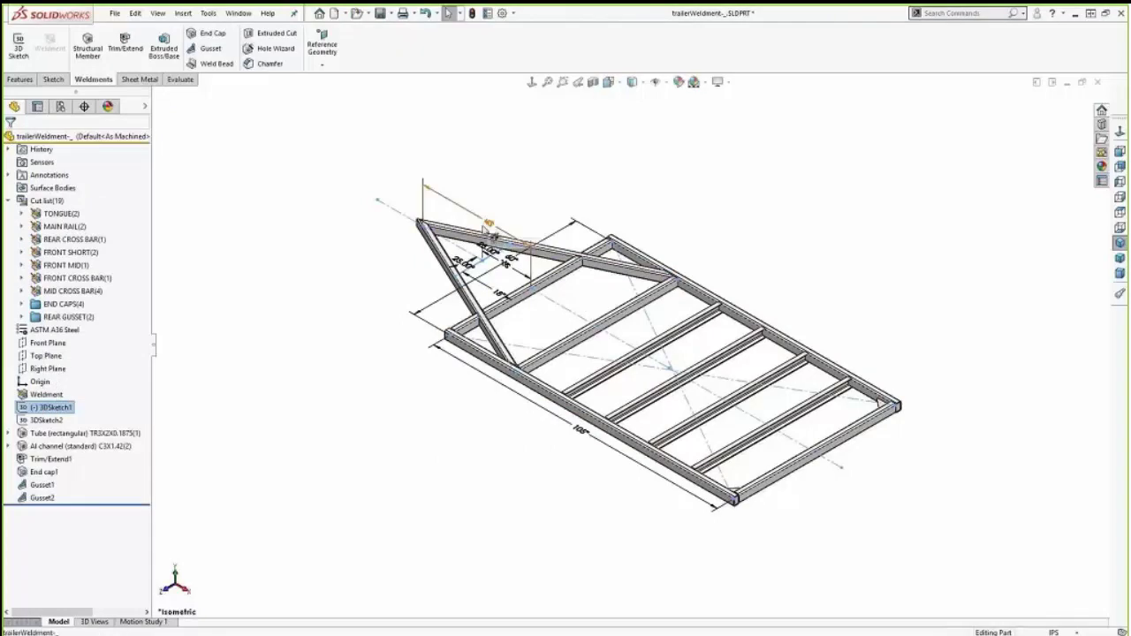
double_click(489, 225)
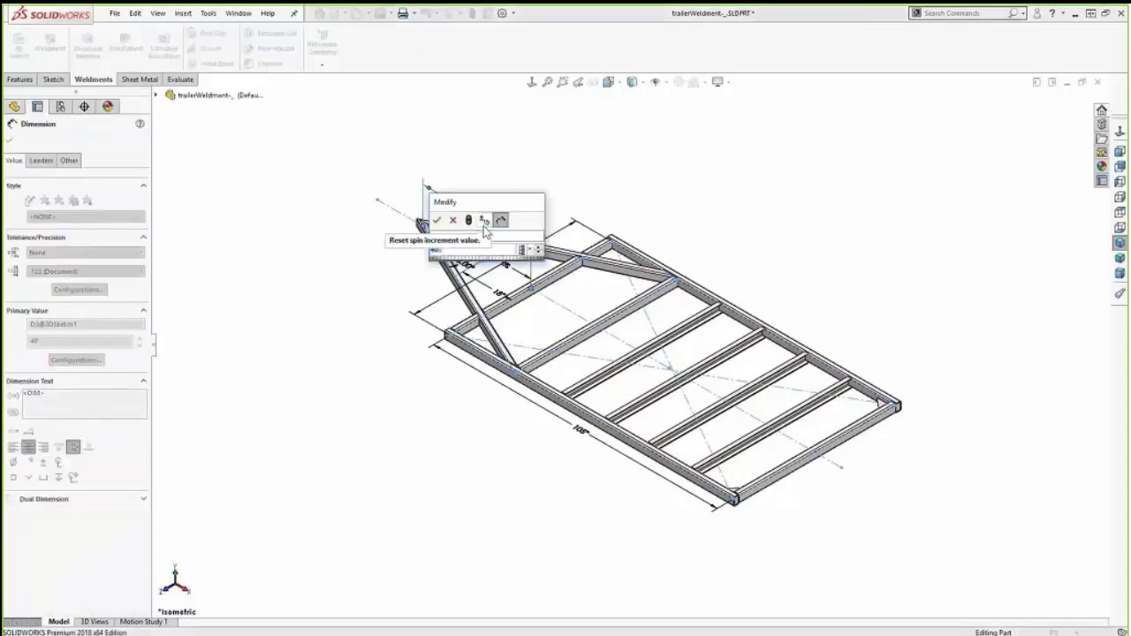
text(48)
click(468, 220)
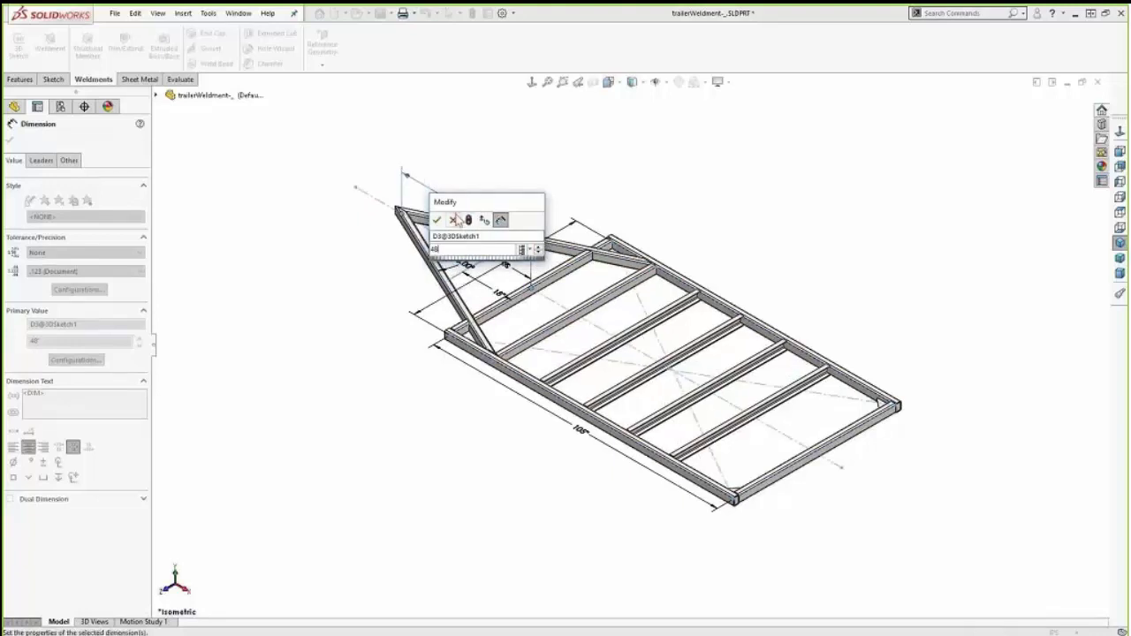
click(437, 221)
click(355, 384)
Step: Set the 3DSketch2 BAR SPACING from 16" to 18" and rebuild
click(49, 422)
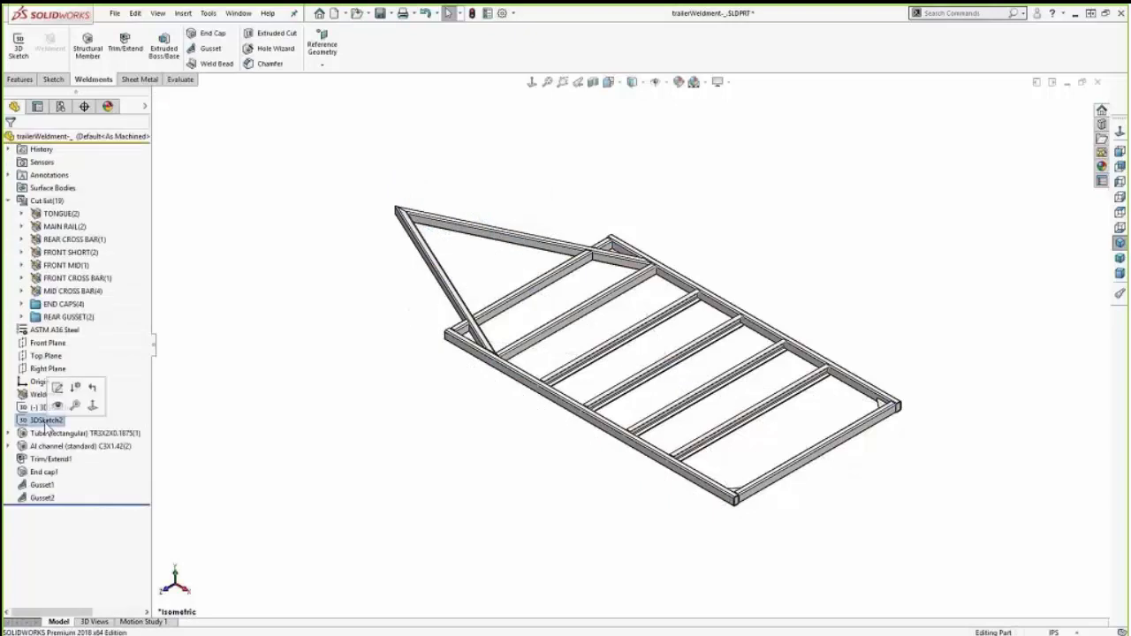
click(32, 435)
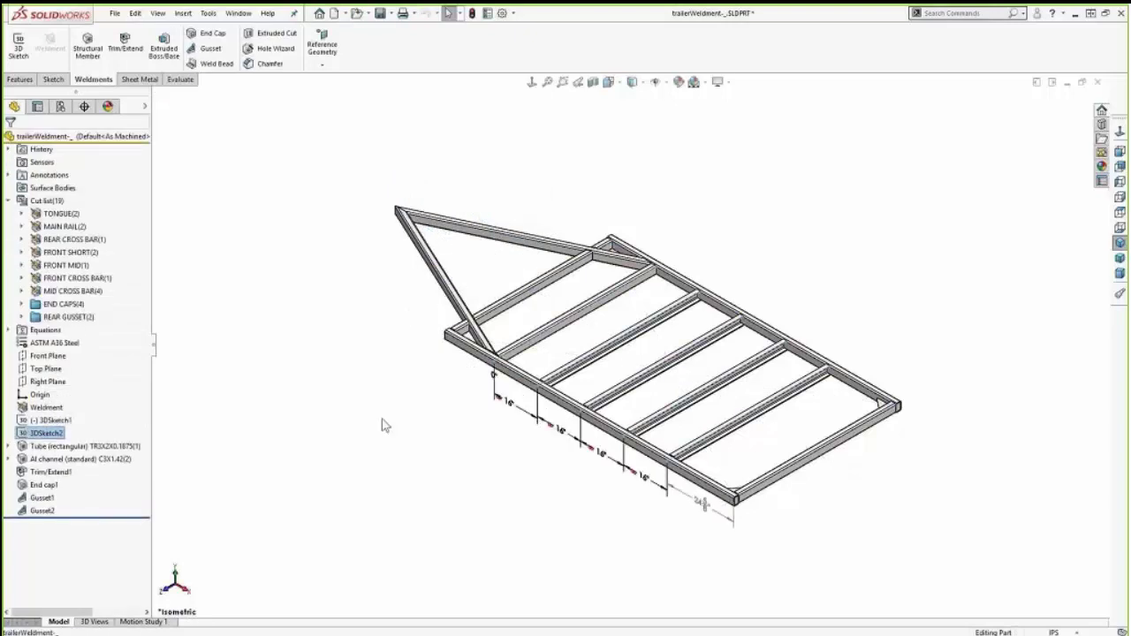
double_click(512, 410)
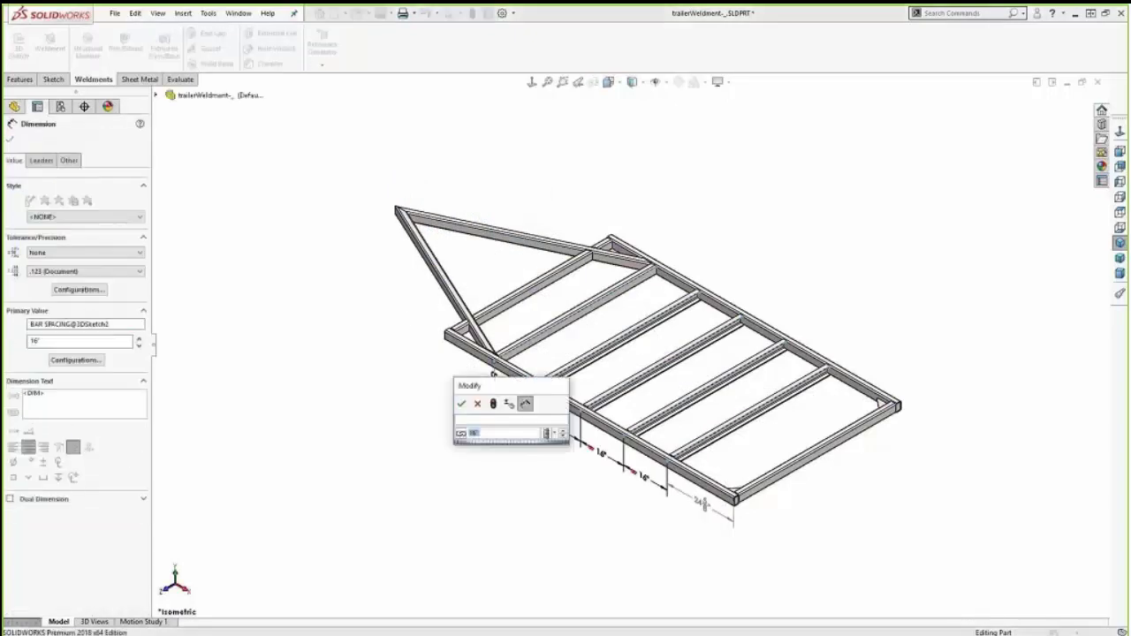
text(17)
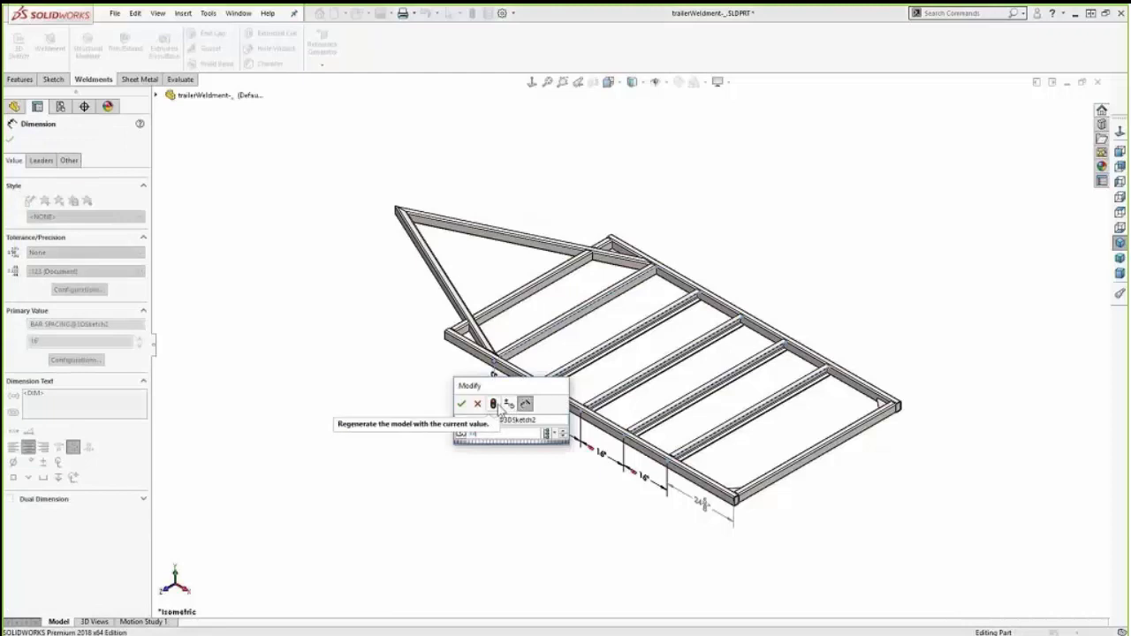
click(494, 404)
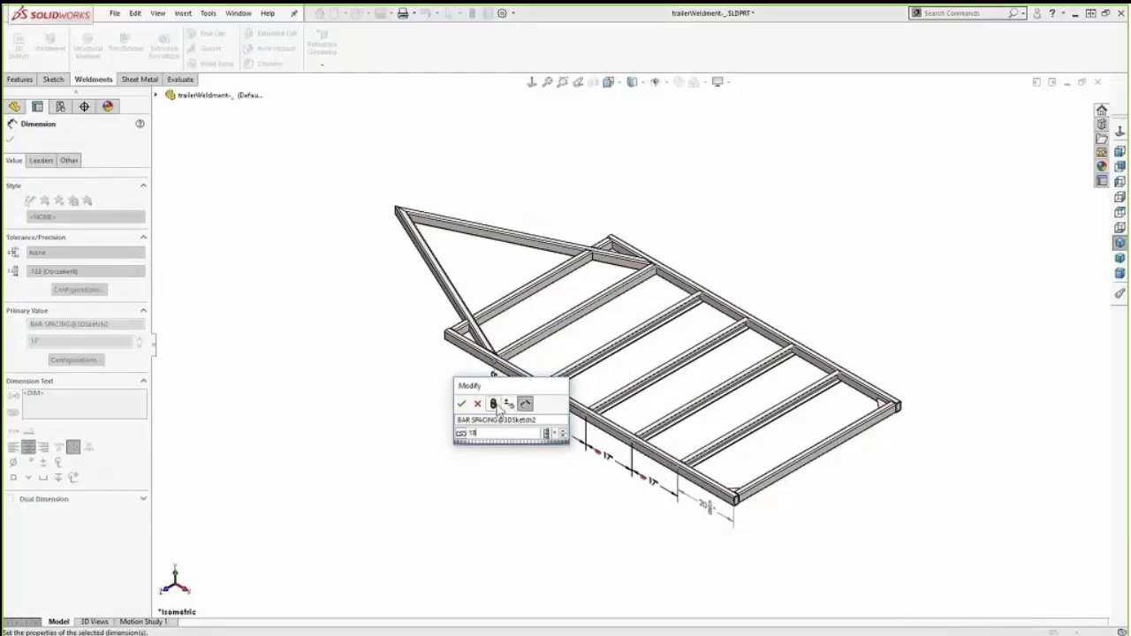
click(494, 404)
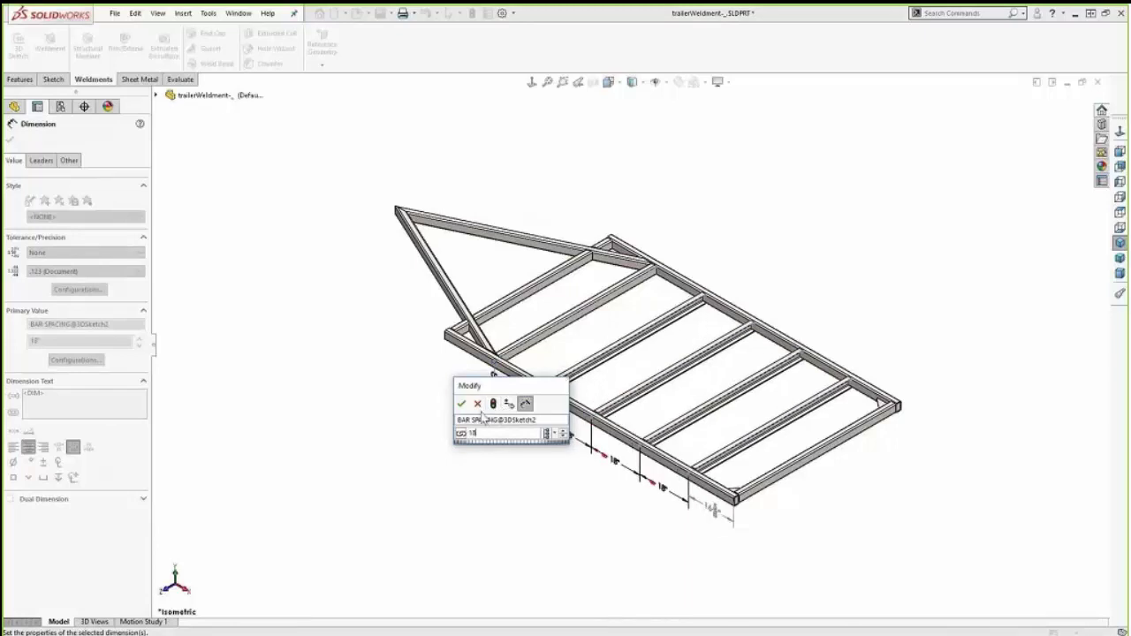
click(477, 405)
click(391, 435)
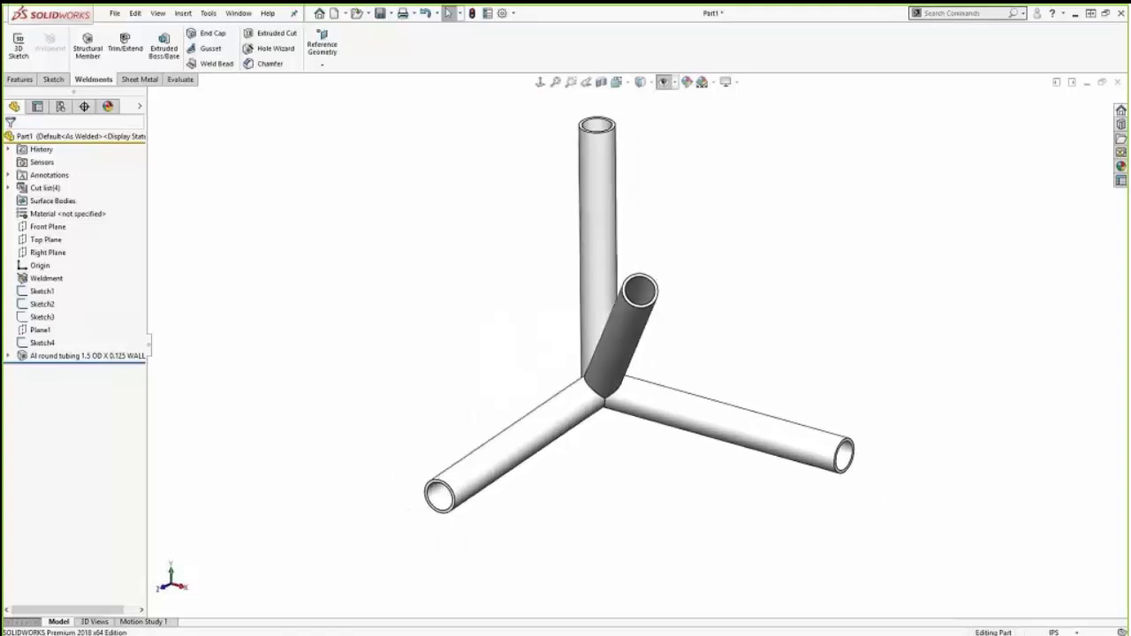
Step: Show Part1's configurations in the ConfigurationManager
click(60, 107)
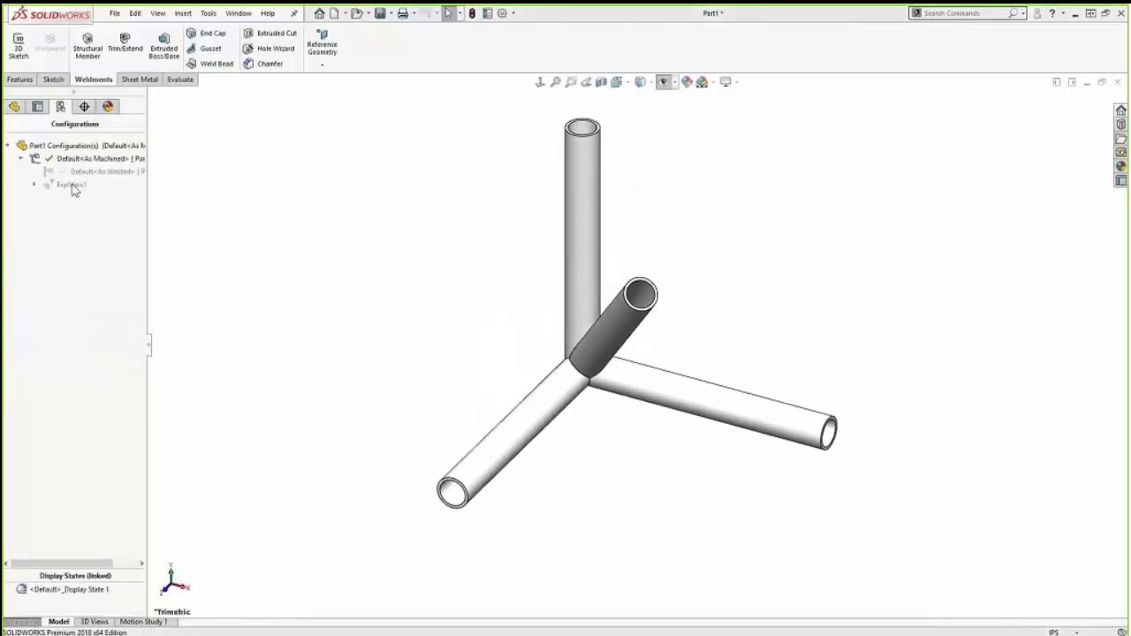
Step: Play ExplView1 to animate the tube part's exploded view
double_click(73, 185)
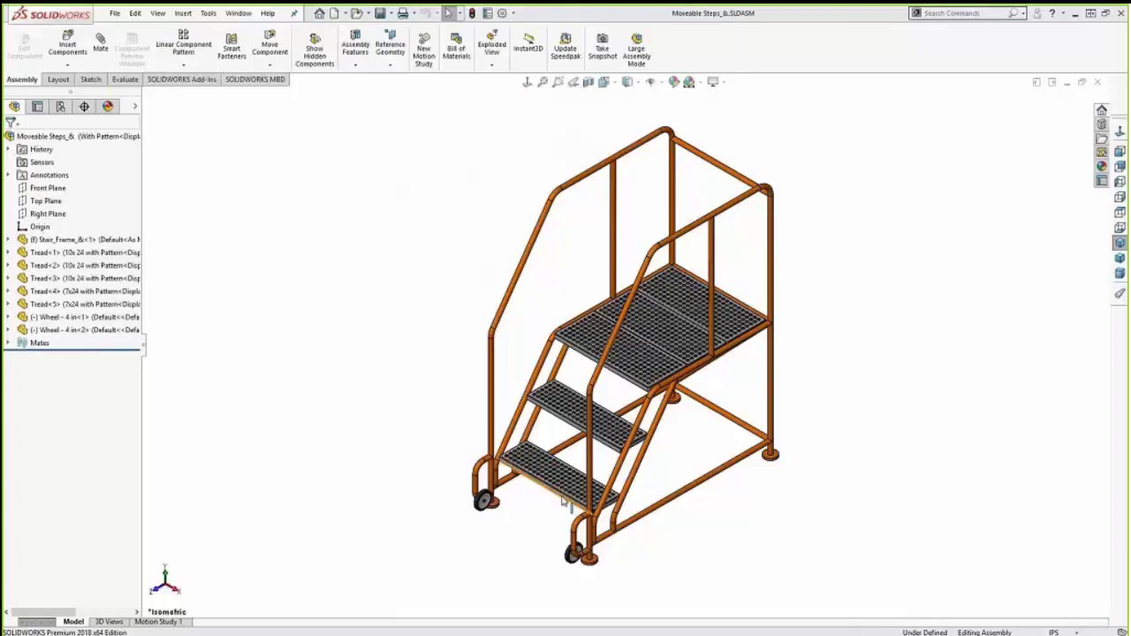
click(566, 500)
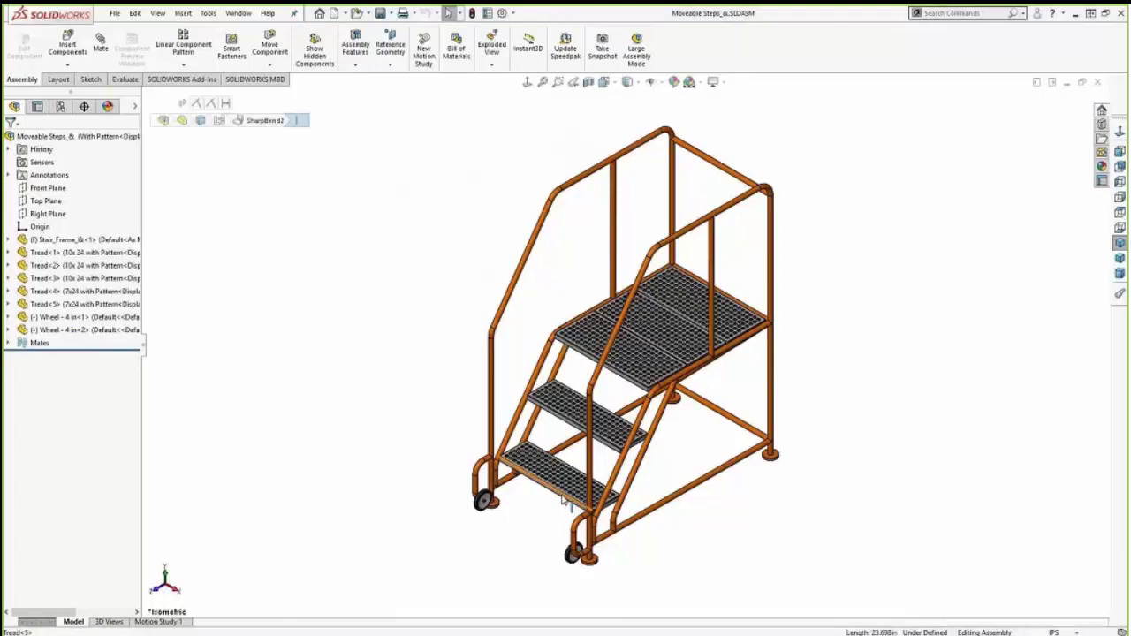
click(596, 409)
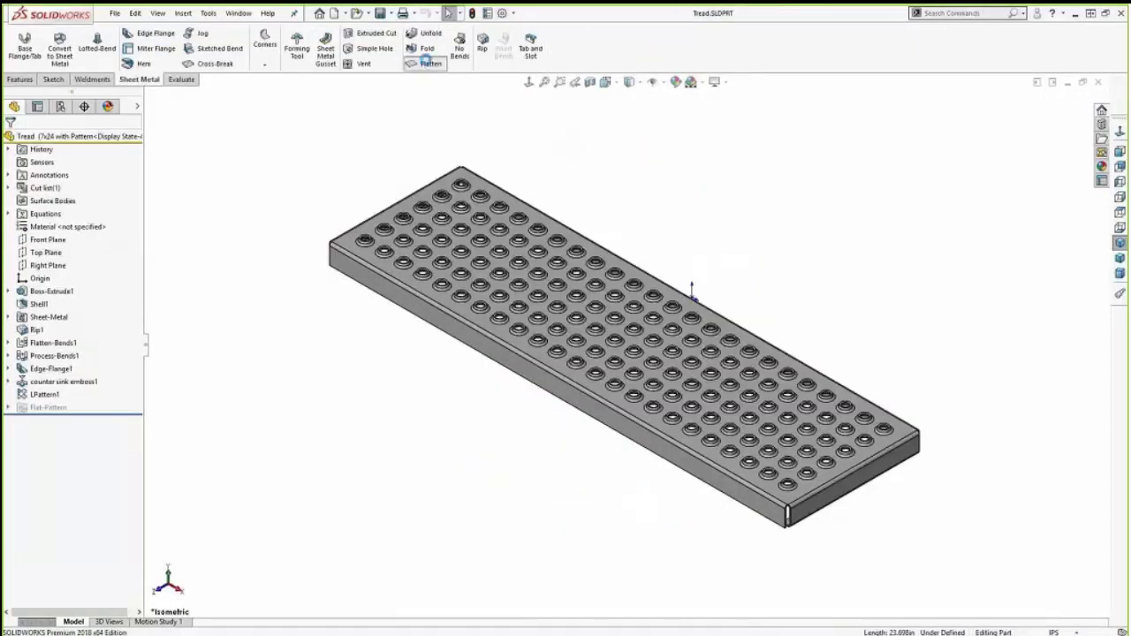
click(427, 62)
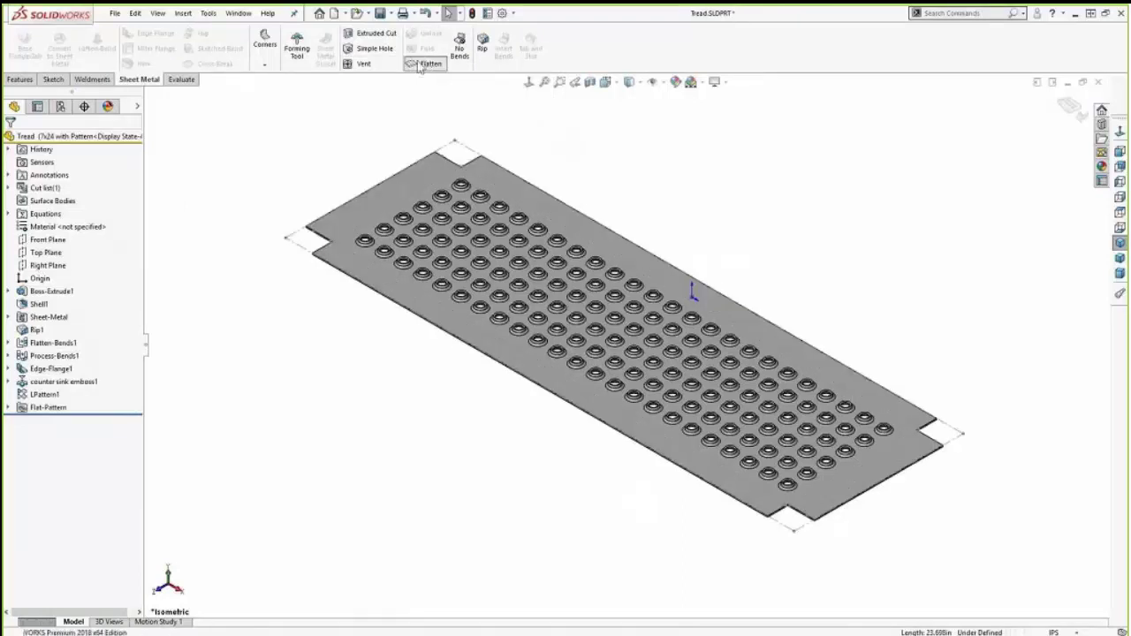
click(422, 65)
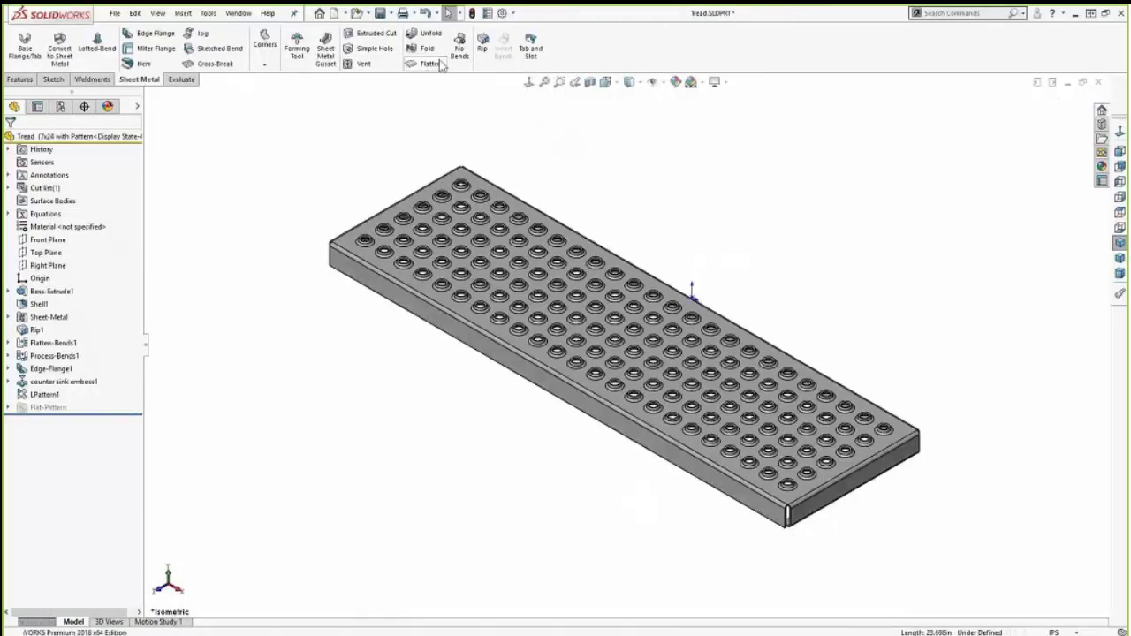
click(1096, 82)
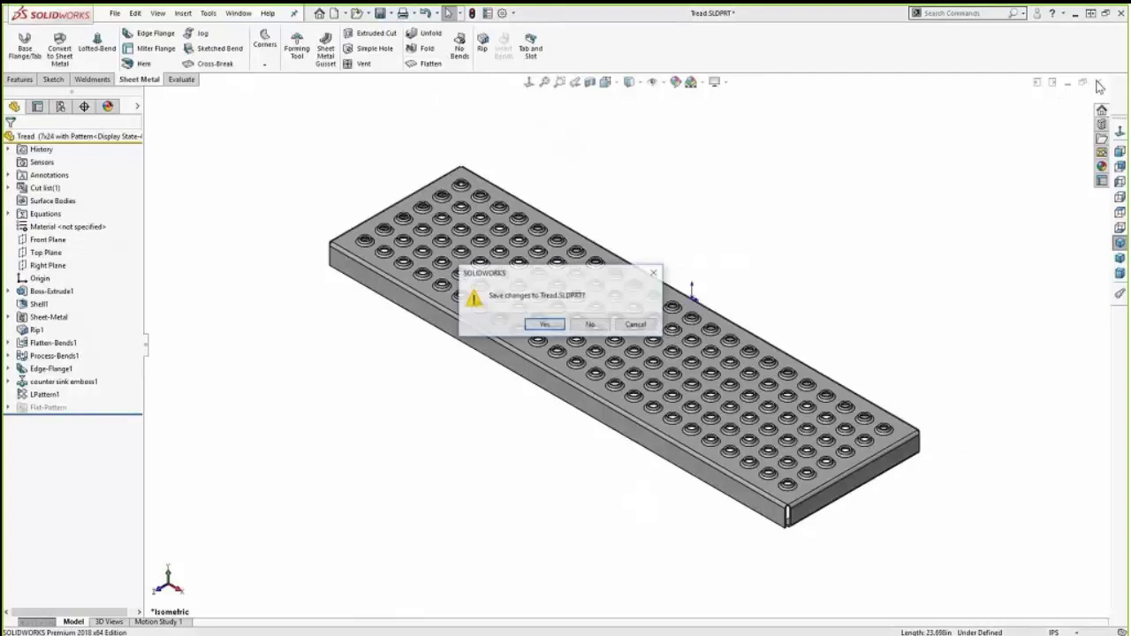
click(592, 326)
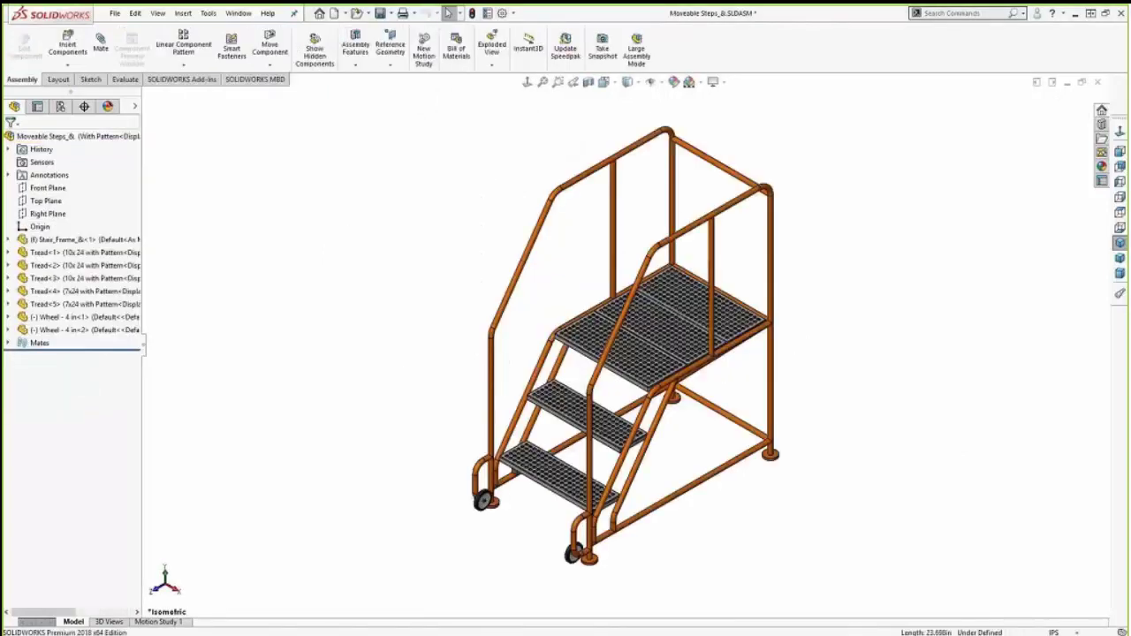
Step: Make a drawing from the assembly, opening the existing Moveable Steps drawing of the same name
click(115, 15)
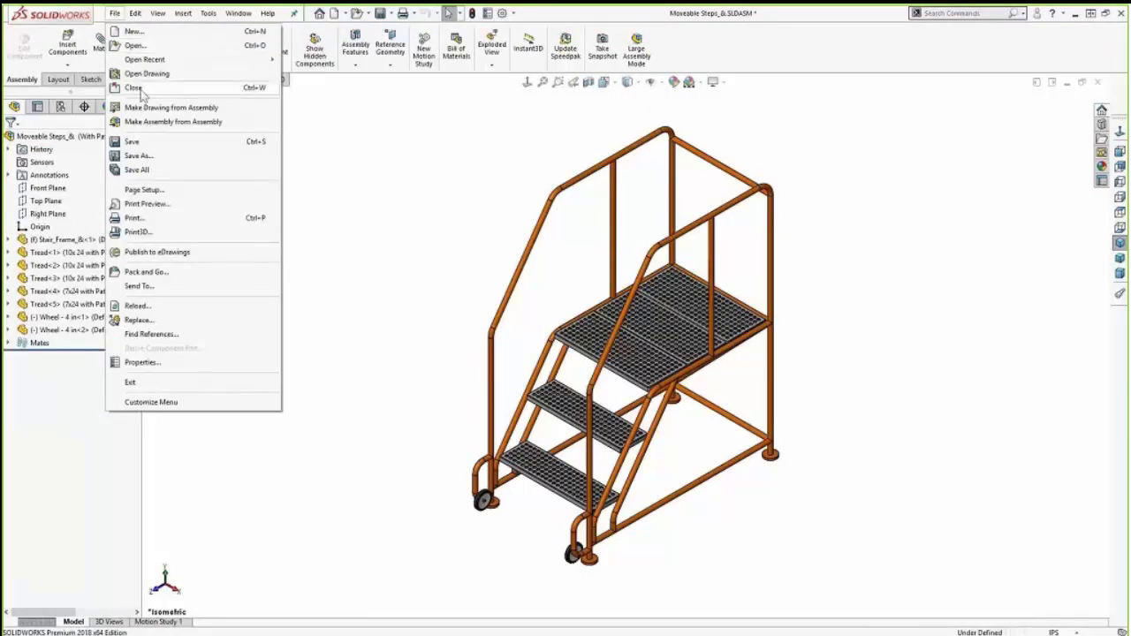
click(152, 110)
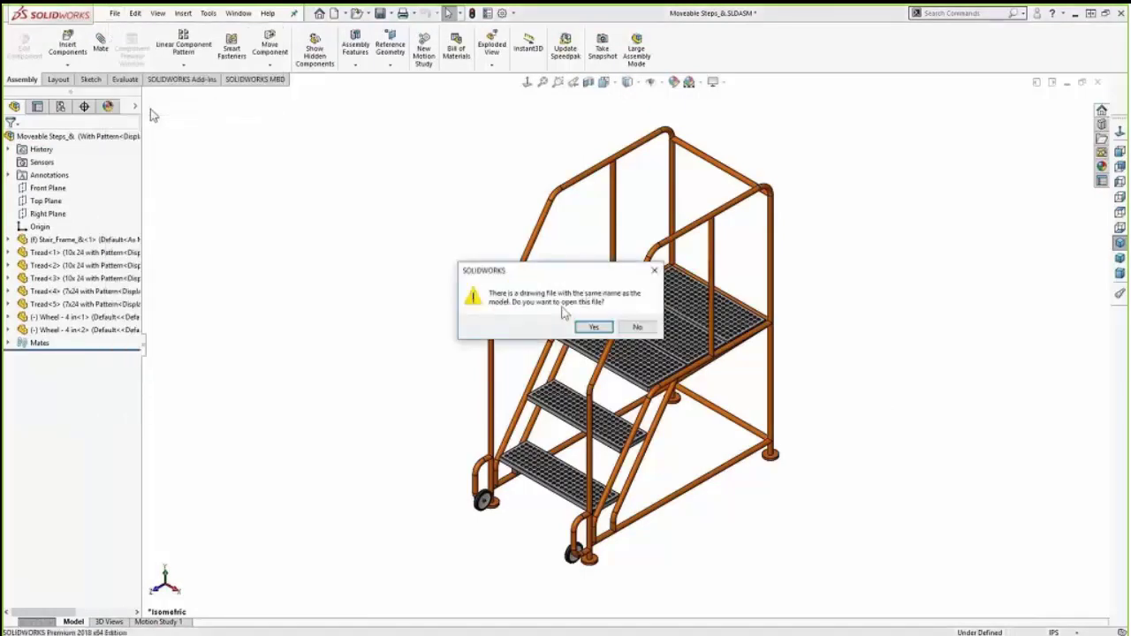
click(594, 327)
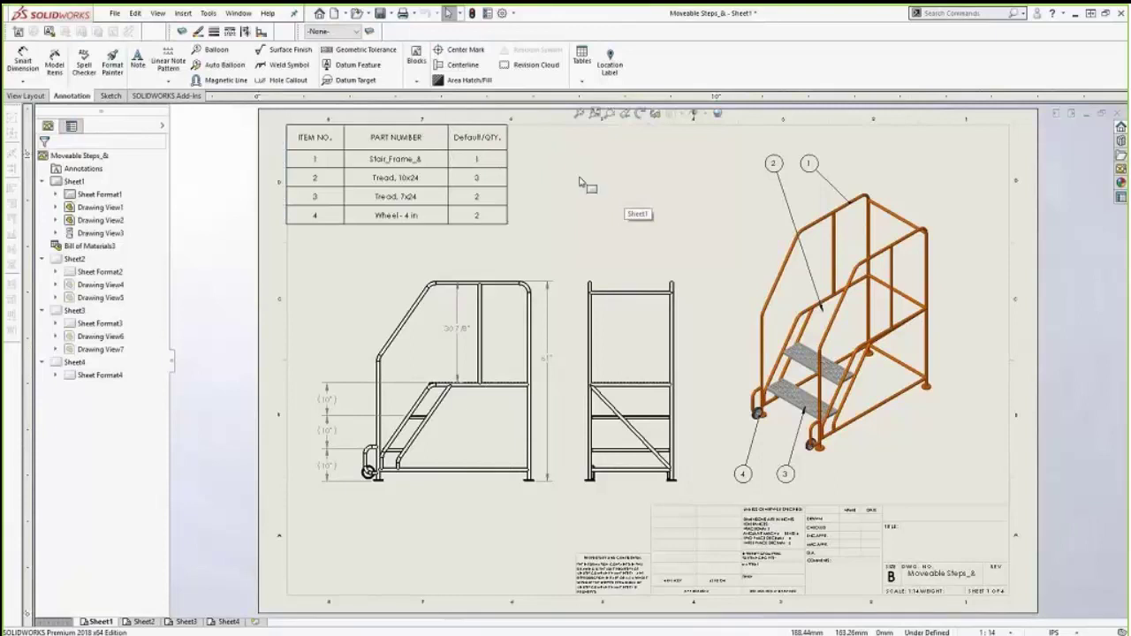
Step: Page through Sheet2 and Sheet3, leaving sheet-format editing, and finish on the empty Sheet4
click(141, 623)
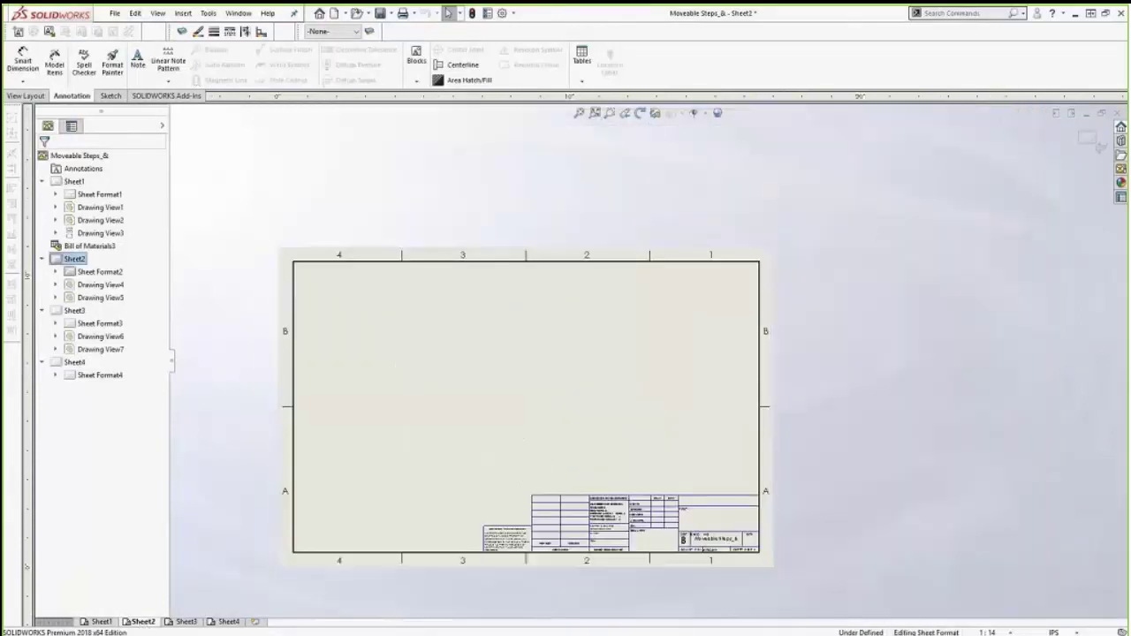
click(1089, 137)
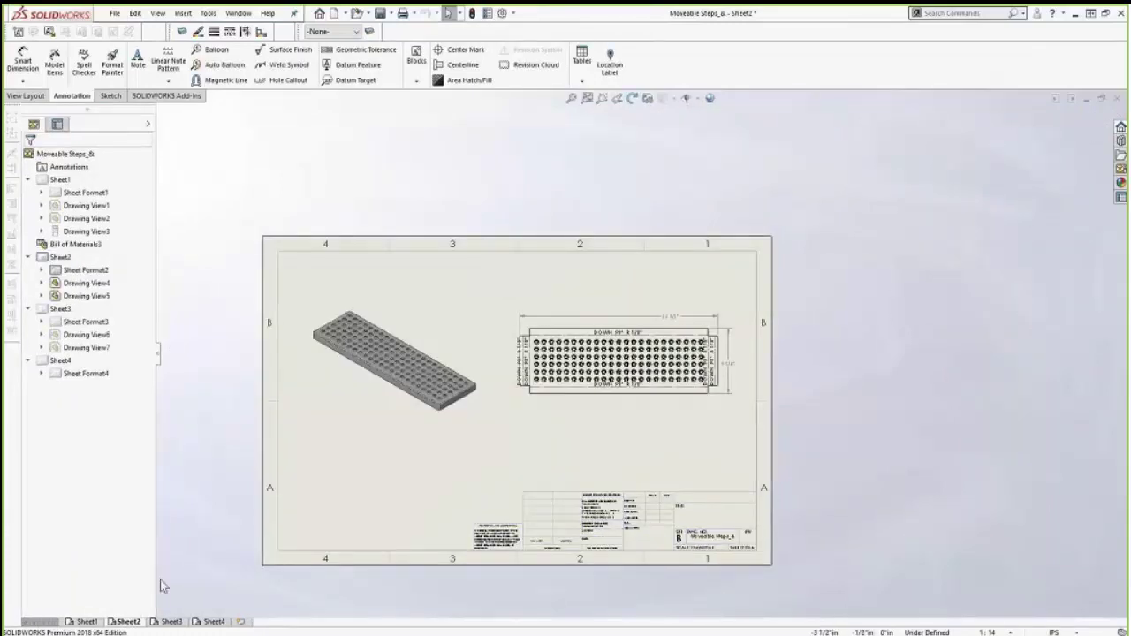
click(172, 622)
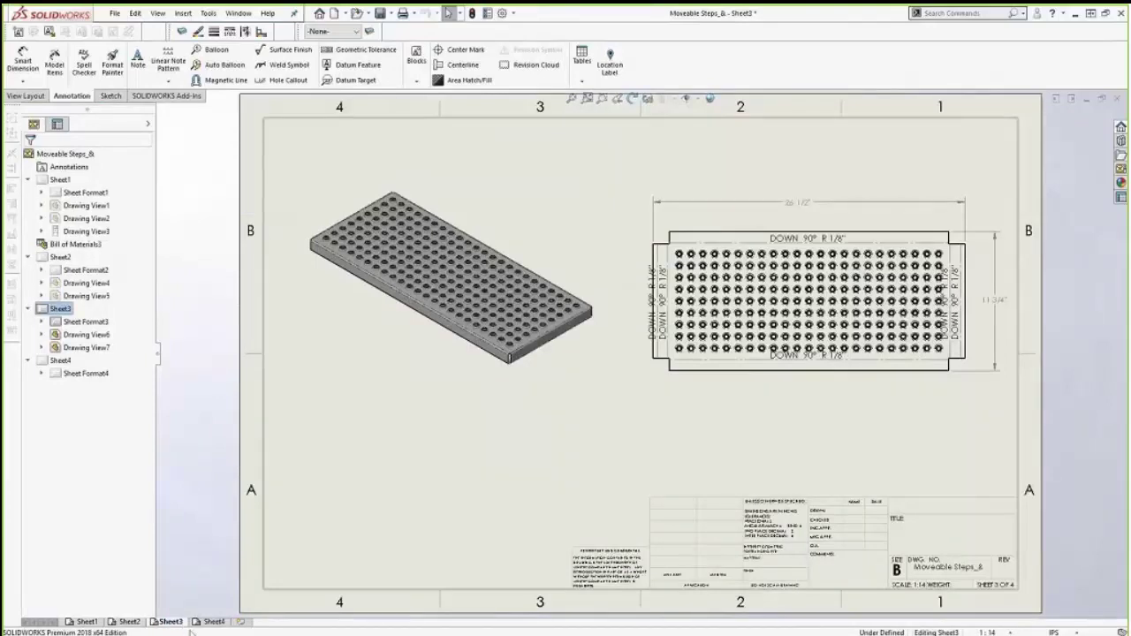
click(216, 623)
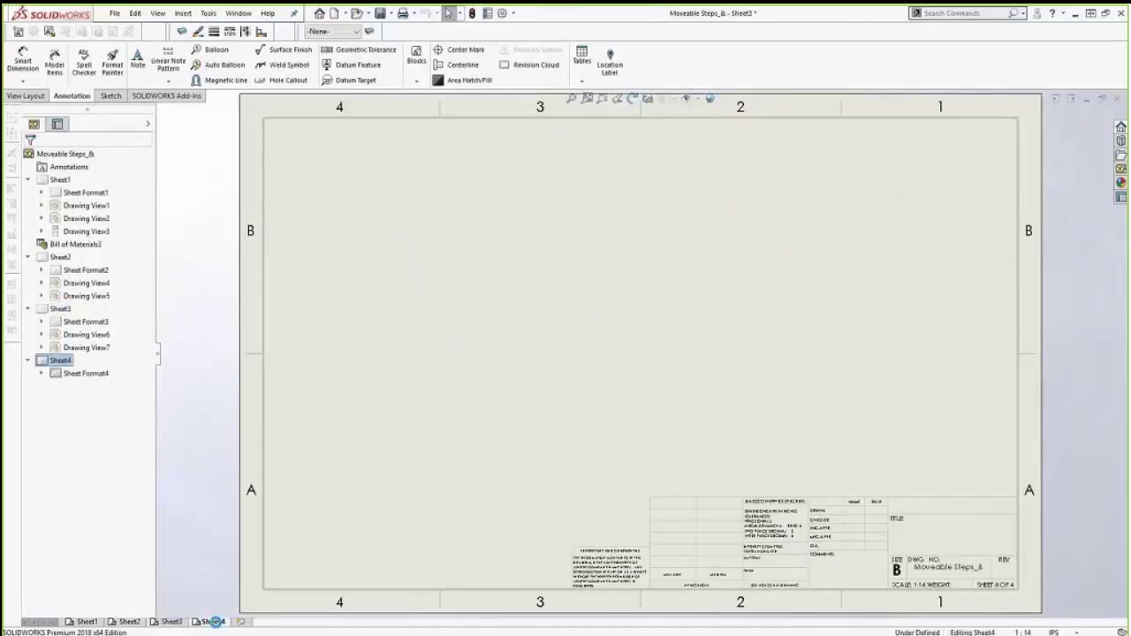
Step: Place an isometric view of the stair frame from the refreshed View Palette on Sheet4's left side
click(1121, 168)
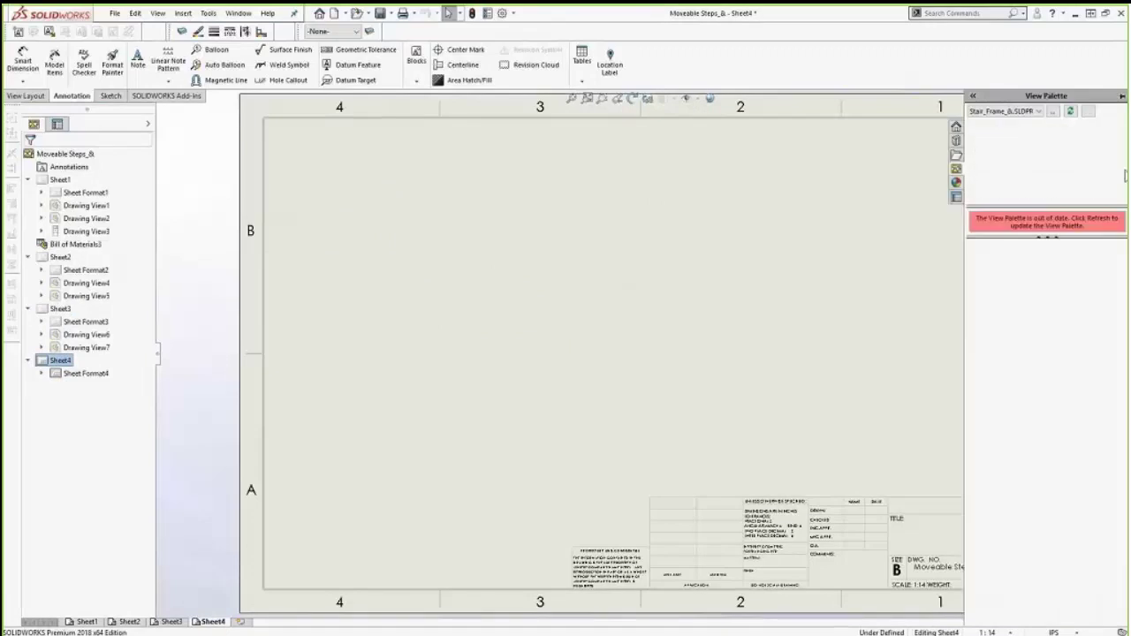
click(1070, 113)
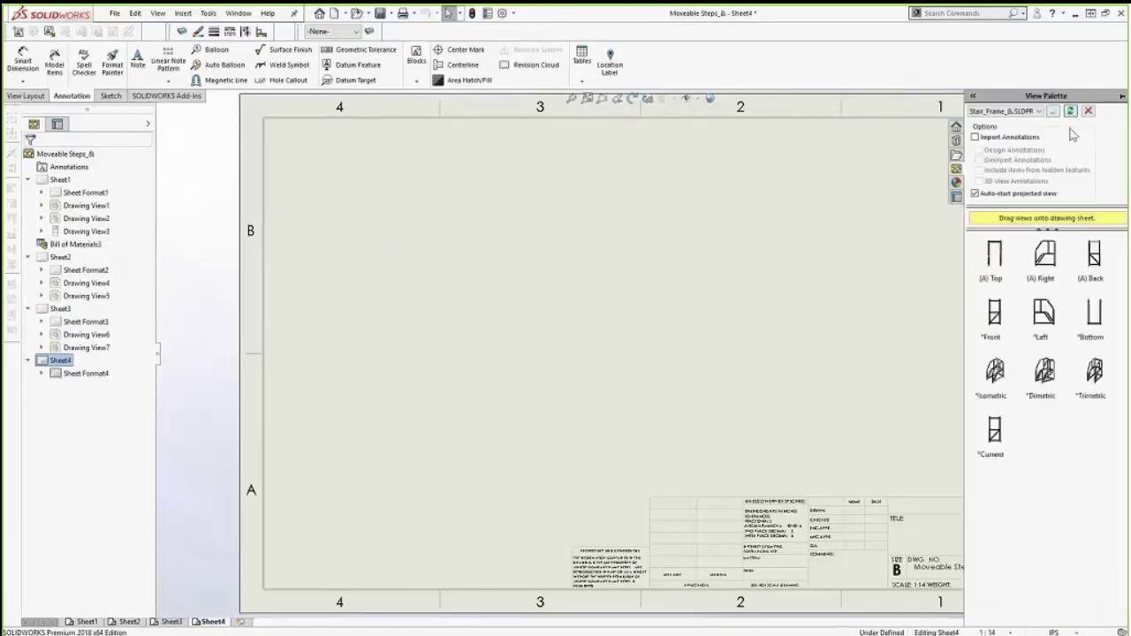
click(997, 376)
mouse_move(1005, 377)
mouse_down()
mouse_move(575, 327)
mouse_move(455, 327)
mouse_up()
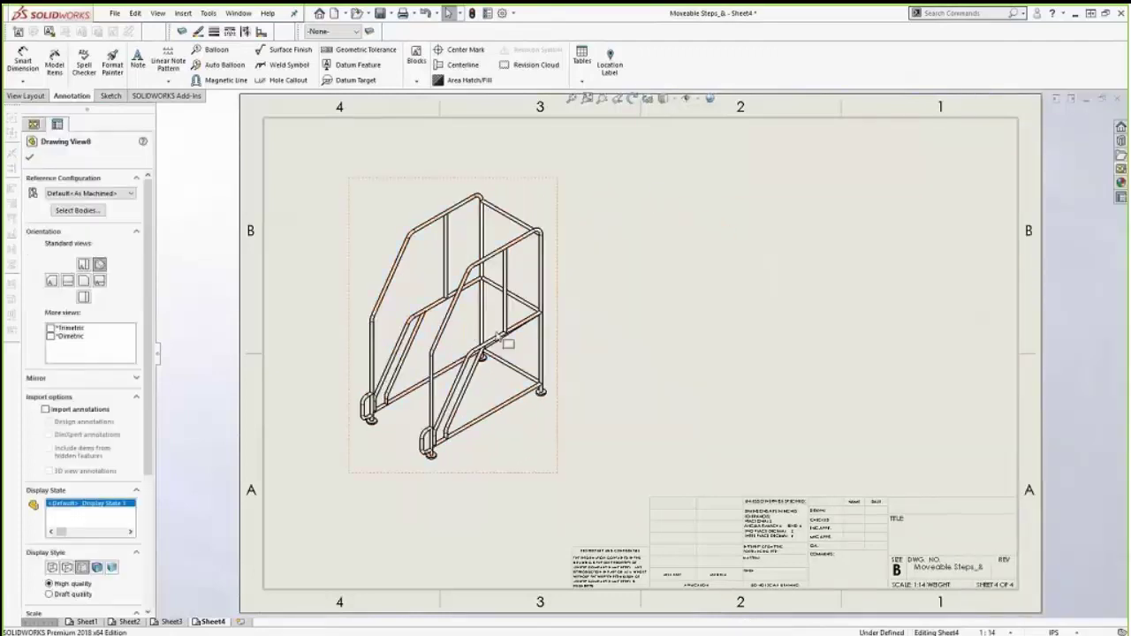
key(Escape)
click(539, 442)
right_click(539, 444)
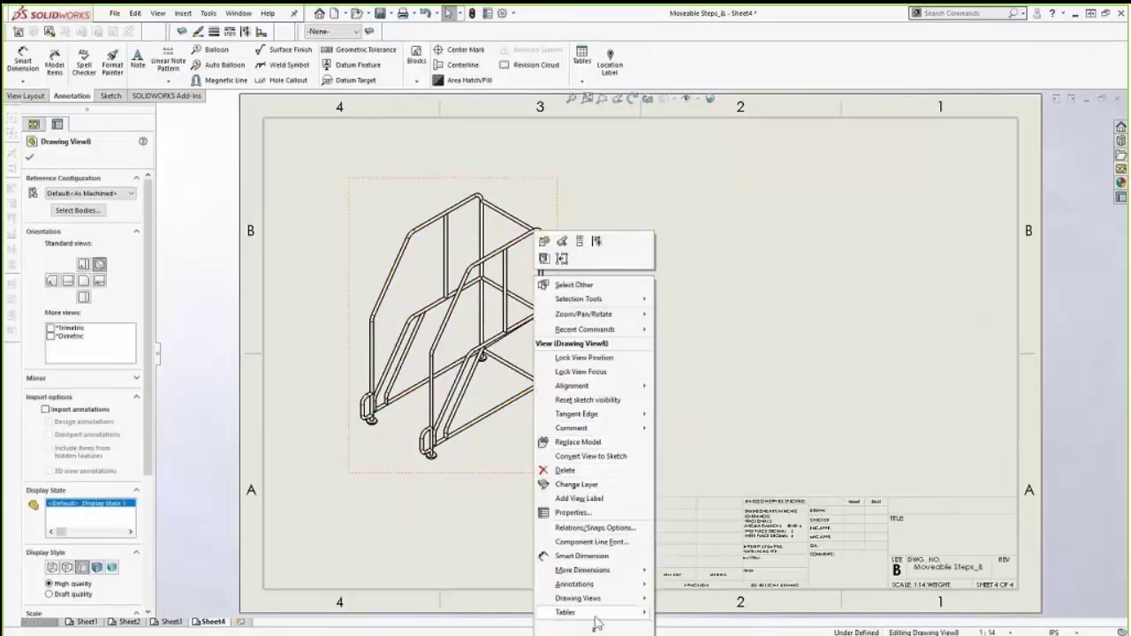
Step: Insert an 11-row Weldment Cut List table for the isometric view at the sheet's top-right corner
mouse_move(597, 614)
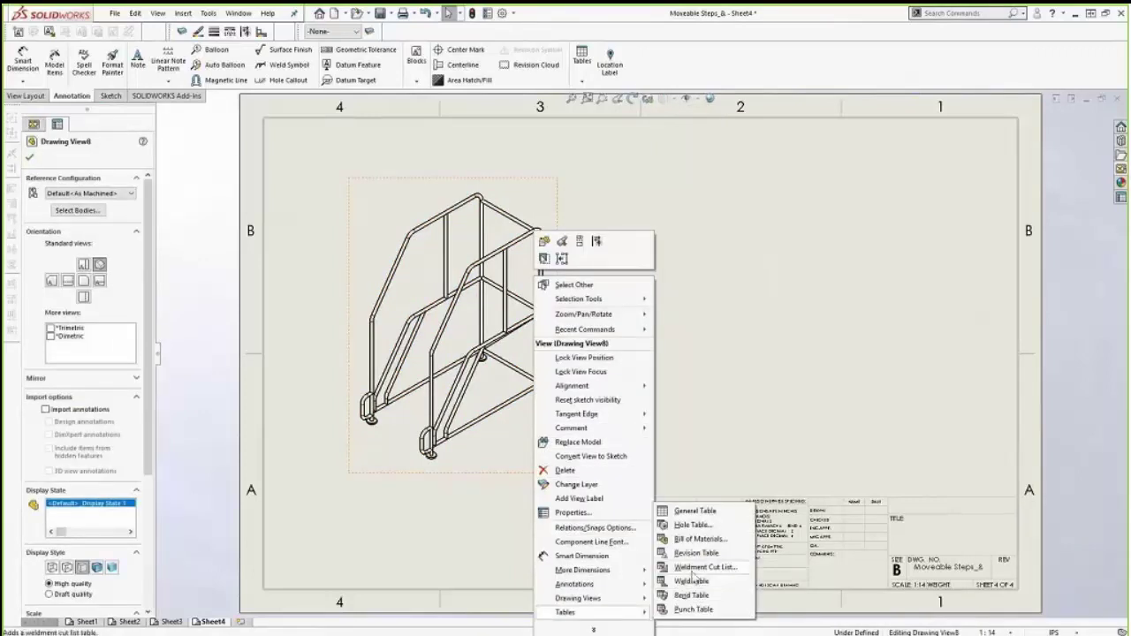
click(698, 567)
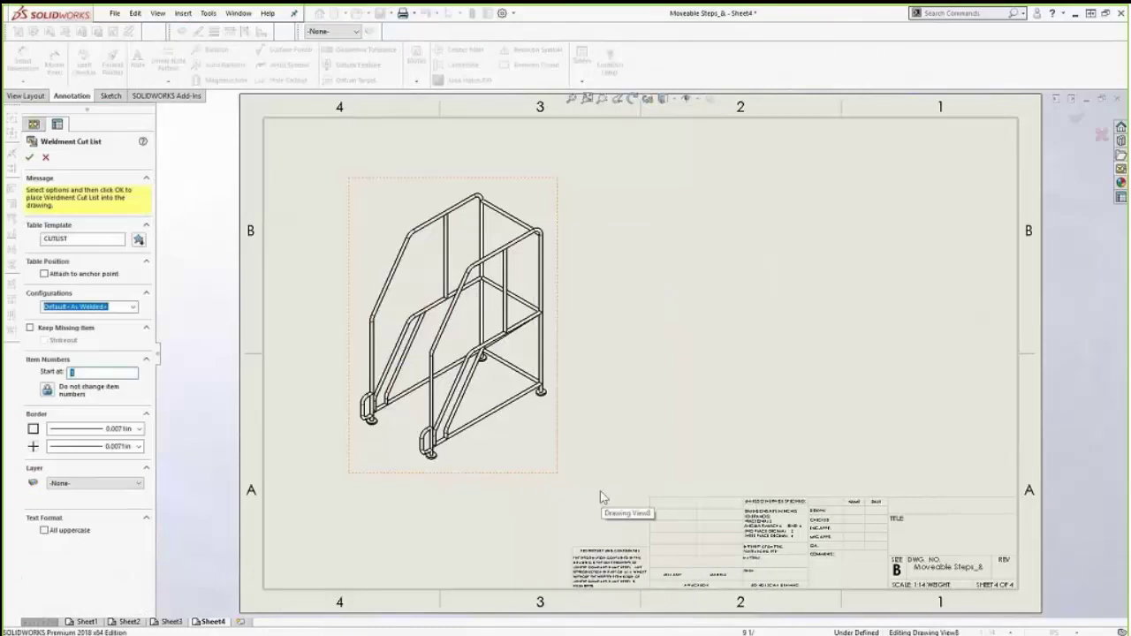
click(29, 157)
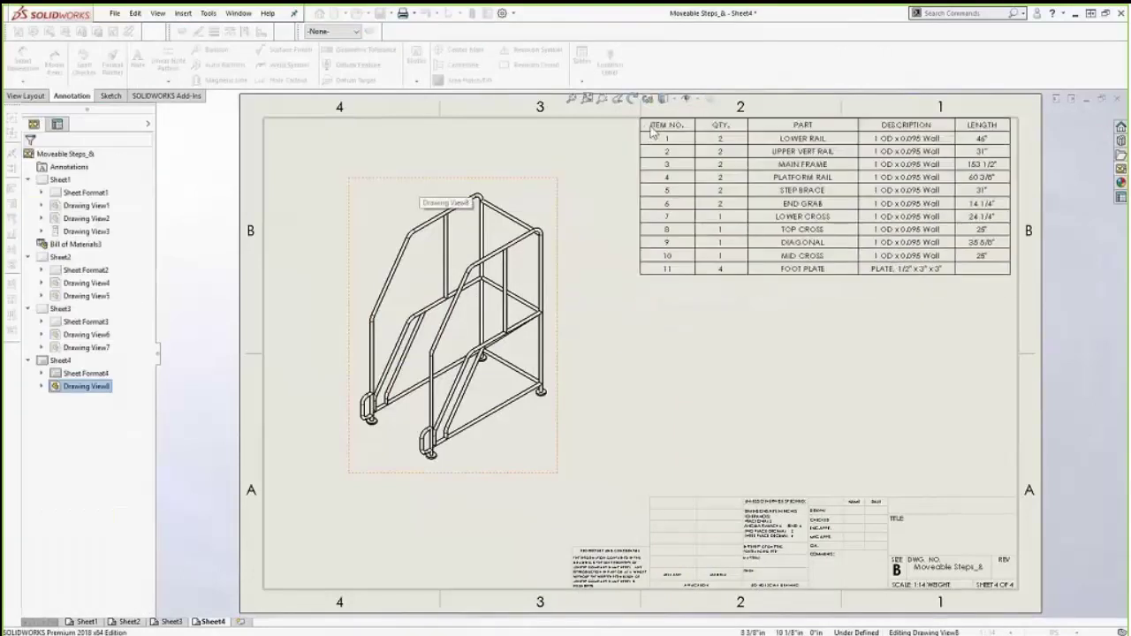
click(646, 131)
click(647, 325)
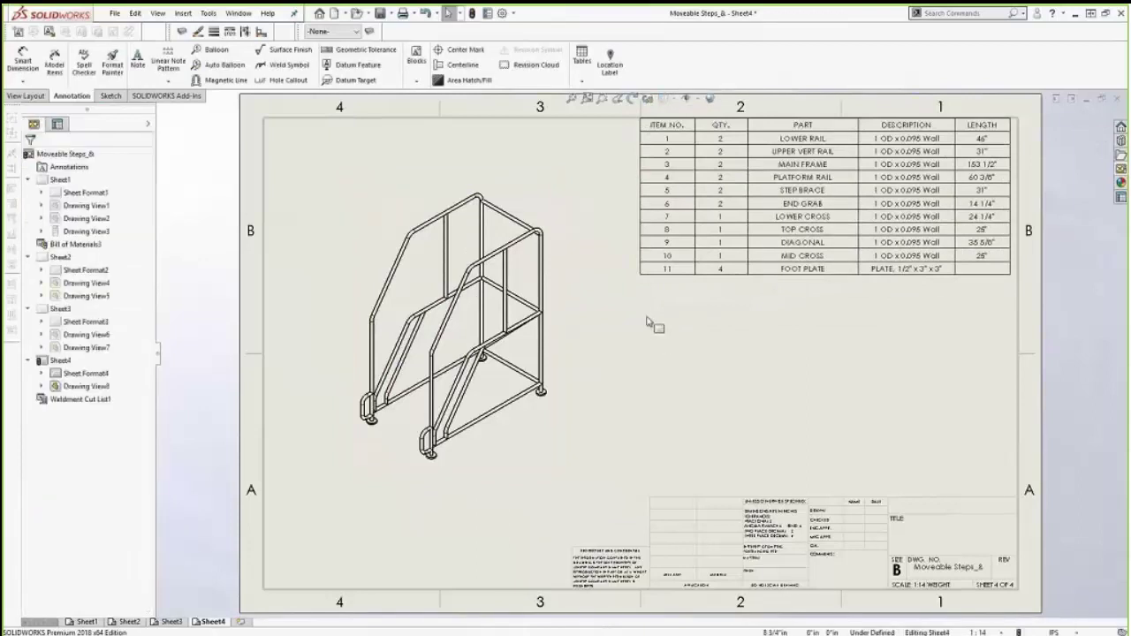
click(366, 190)
key(Escape)
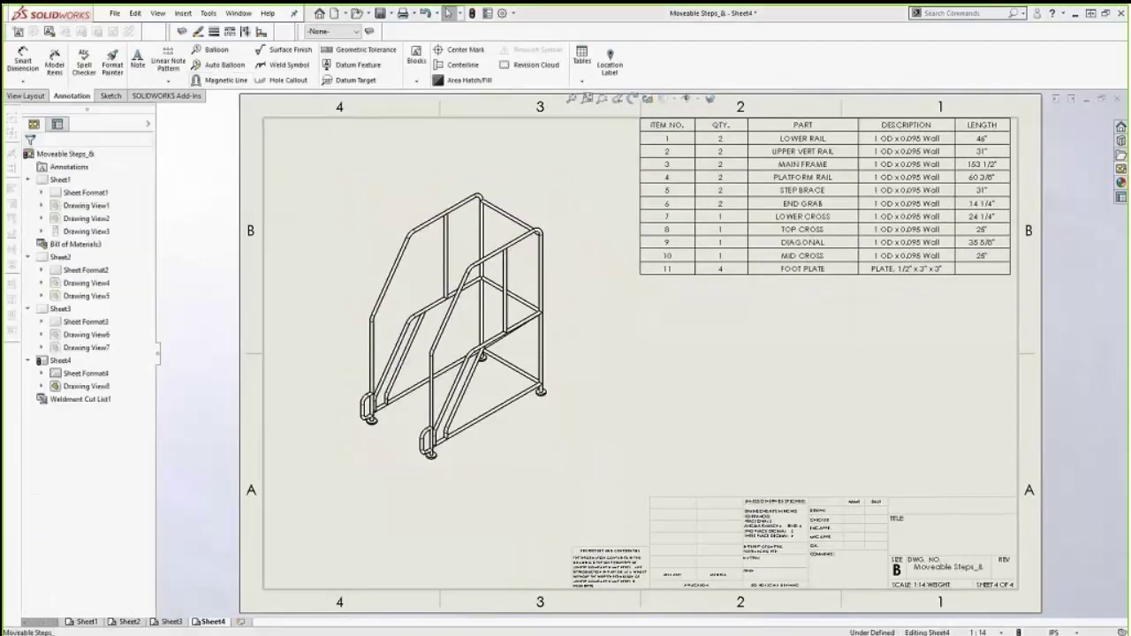
click(373, 471)
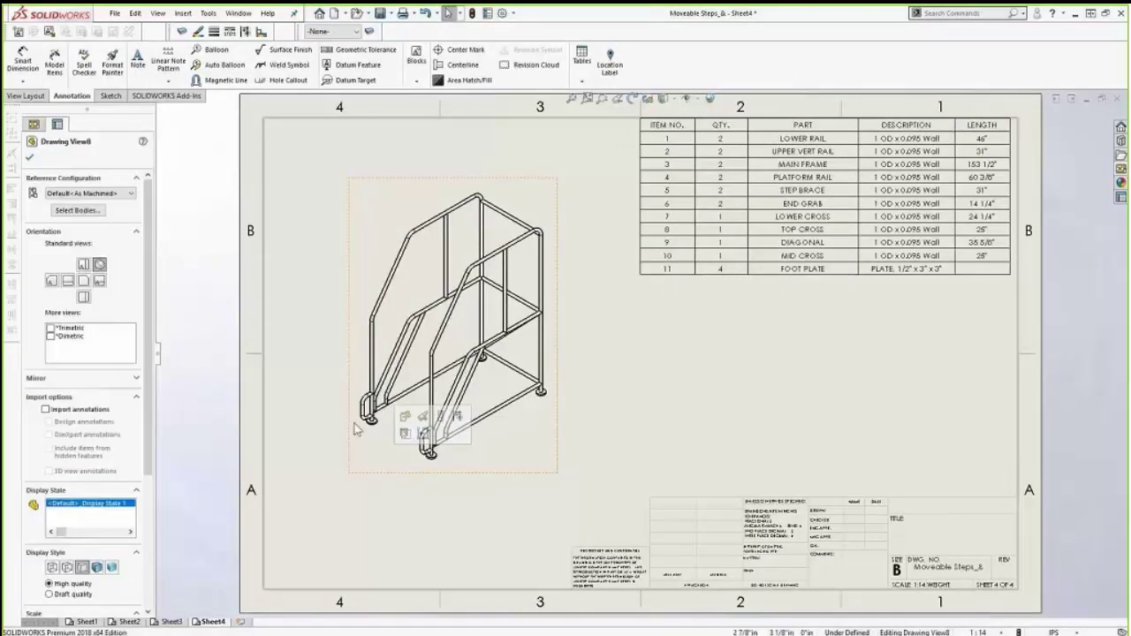
Step: Auto Balloon the frame view with items 1–11 and stack the right-hand balloons vertically
click(213, 66)
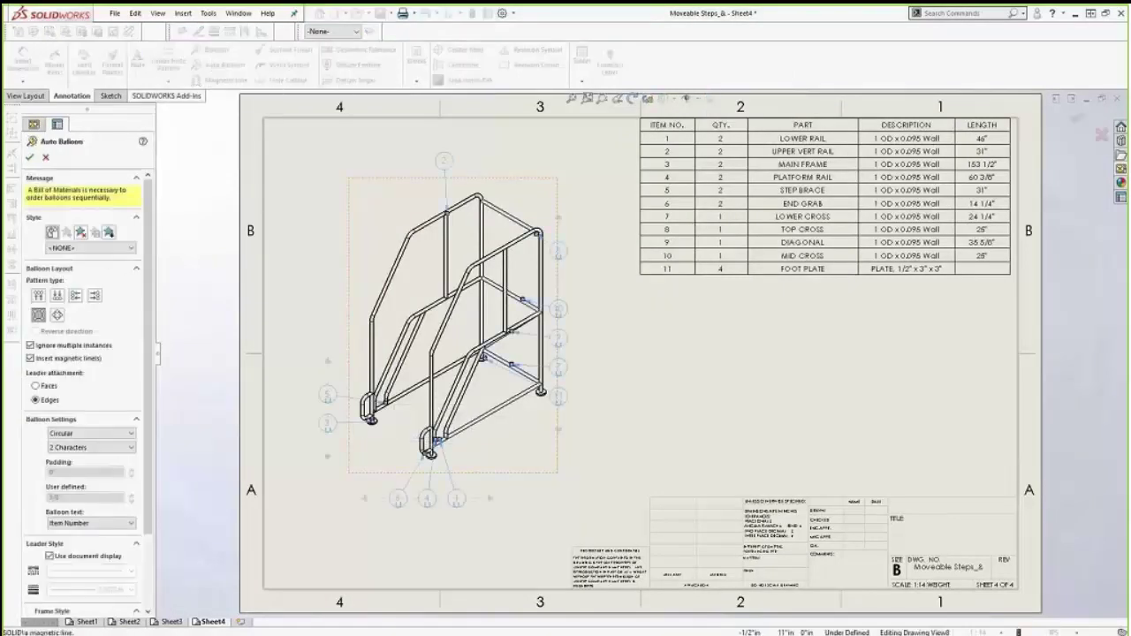
click(30, 157)
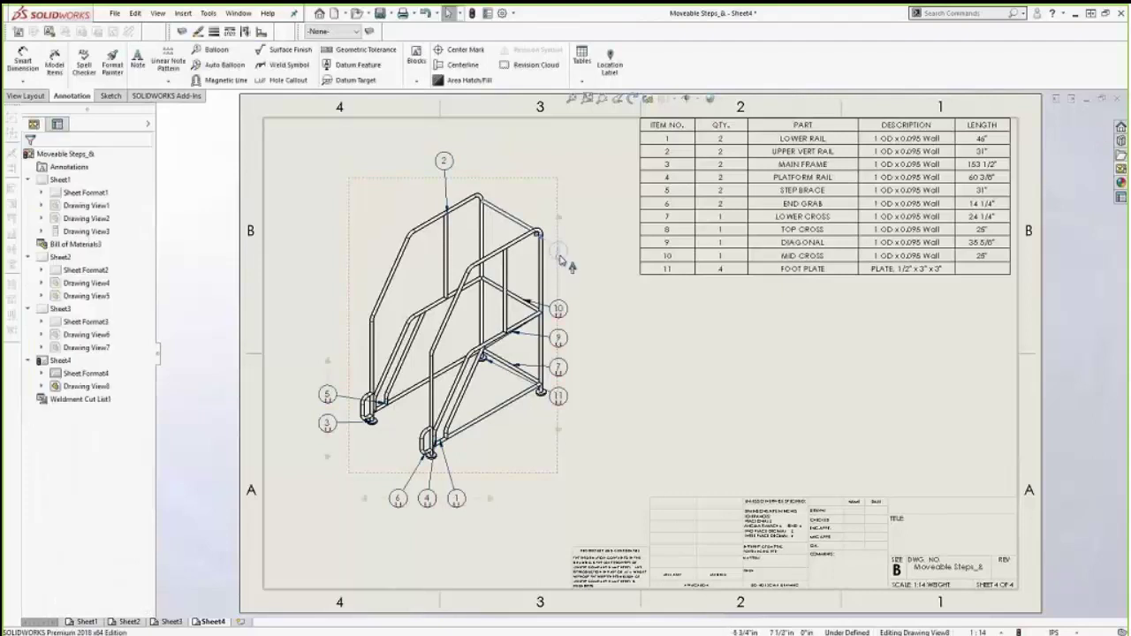
drag(562, 260, 584, 221)
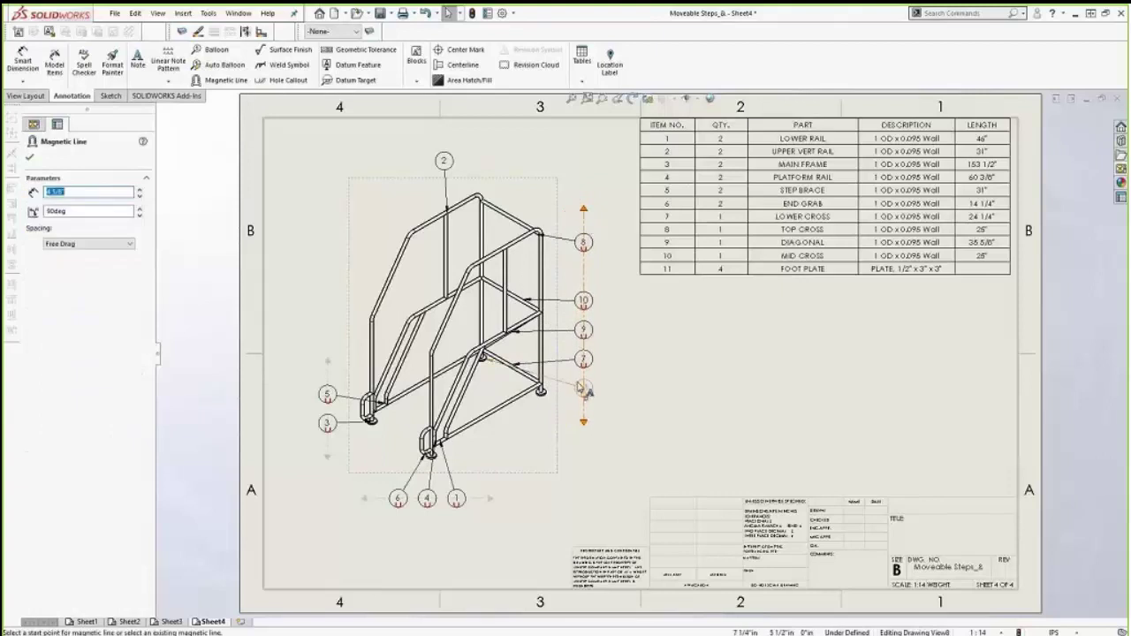
drag(584, 389, 583, 406)
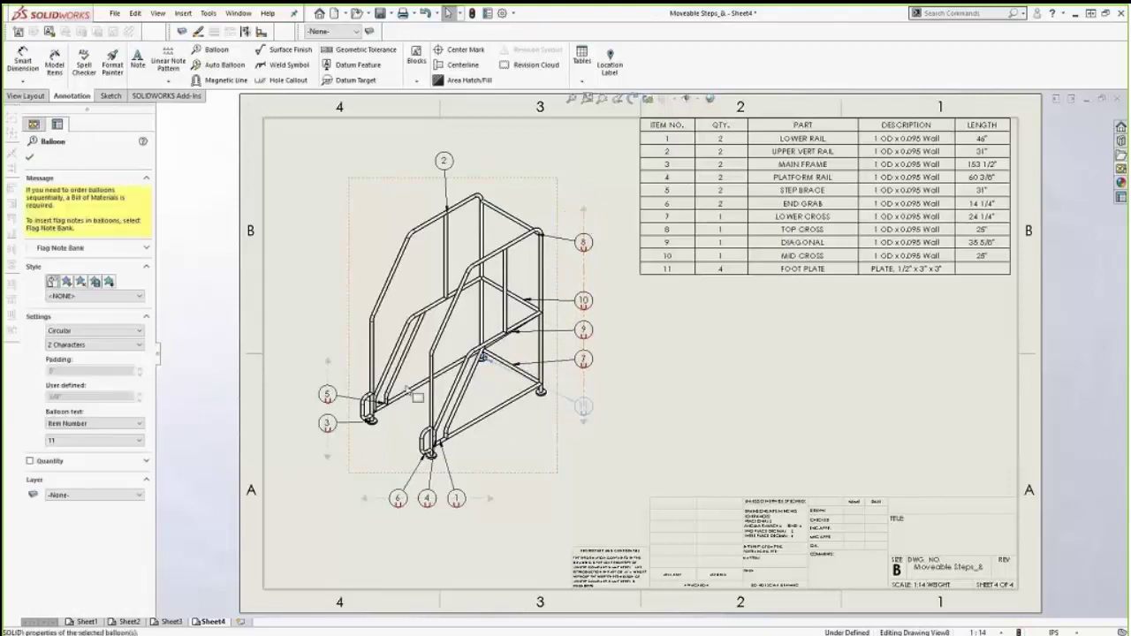
click(299, 283)
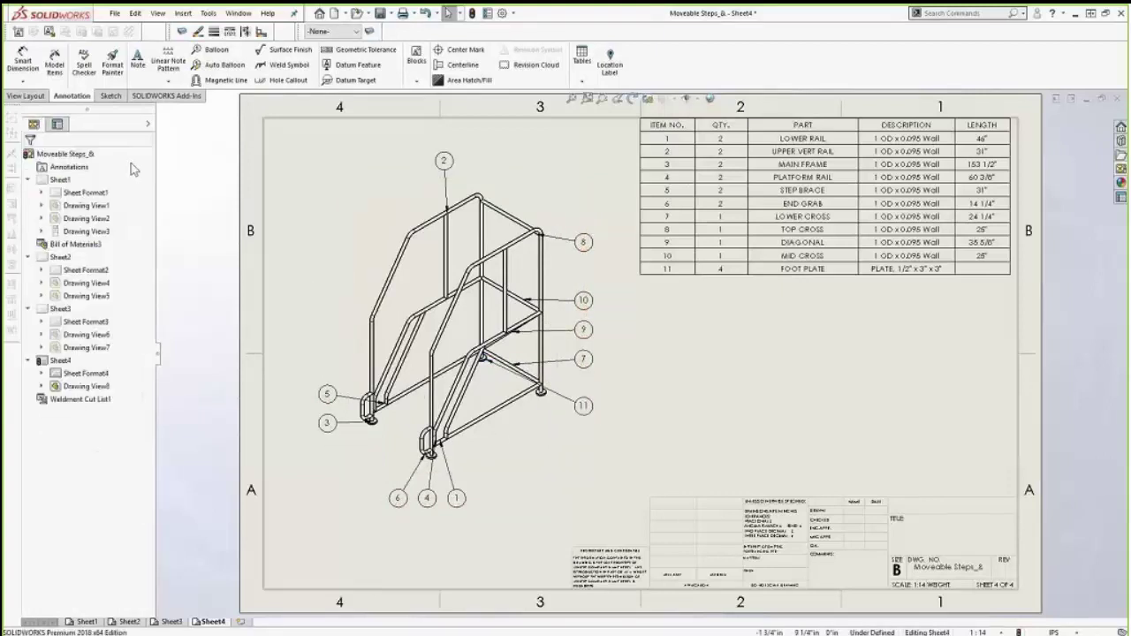